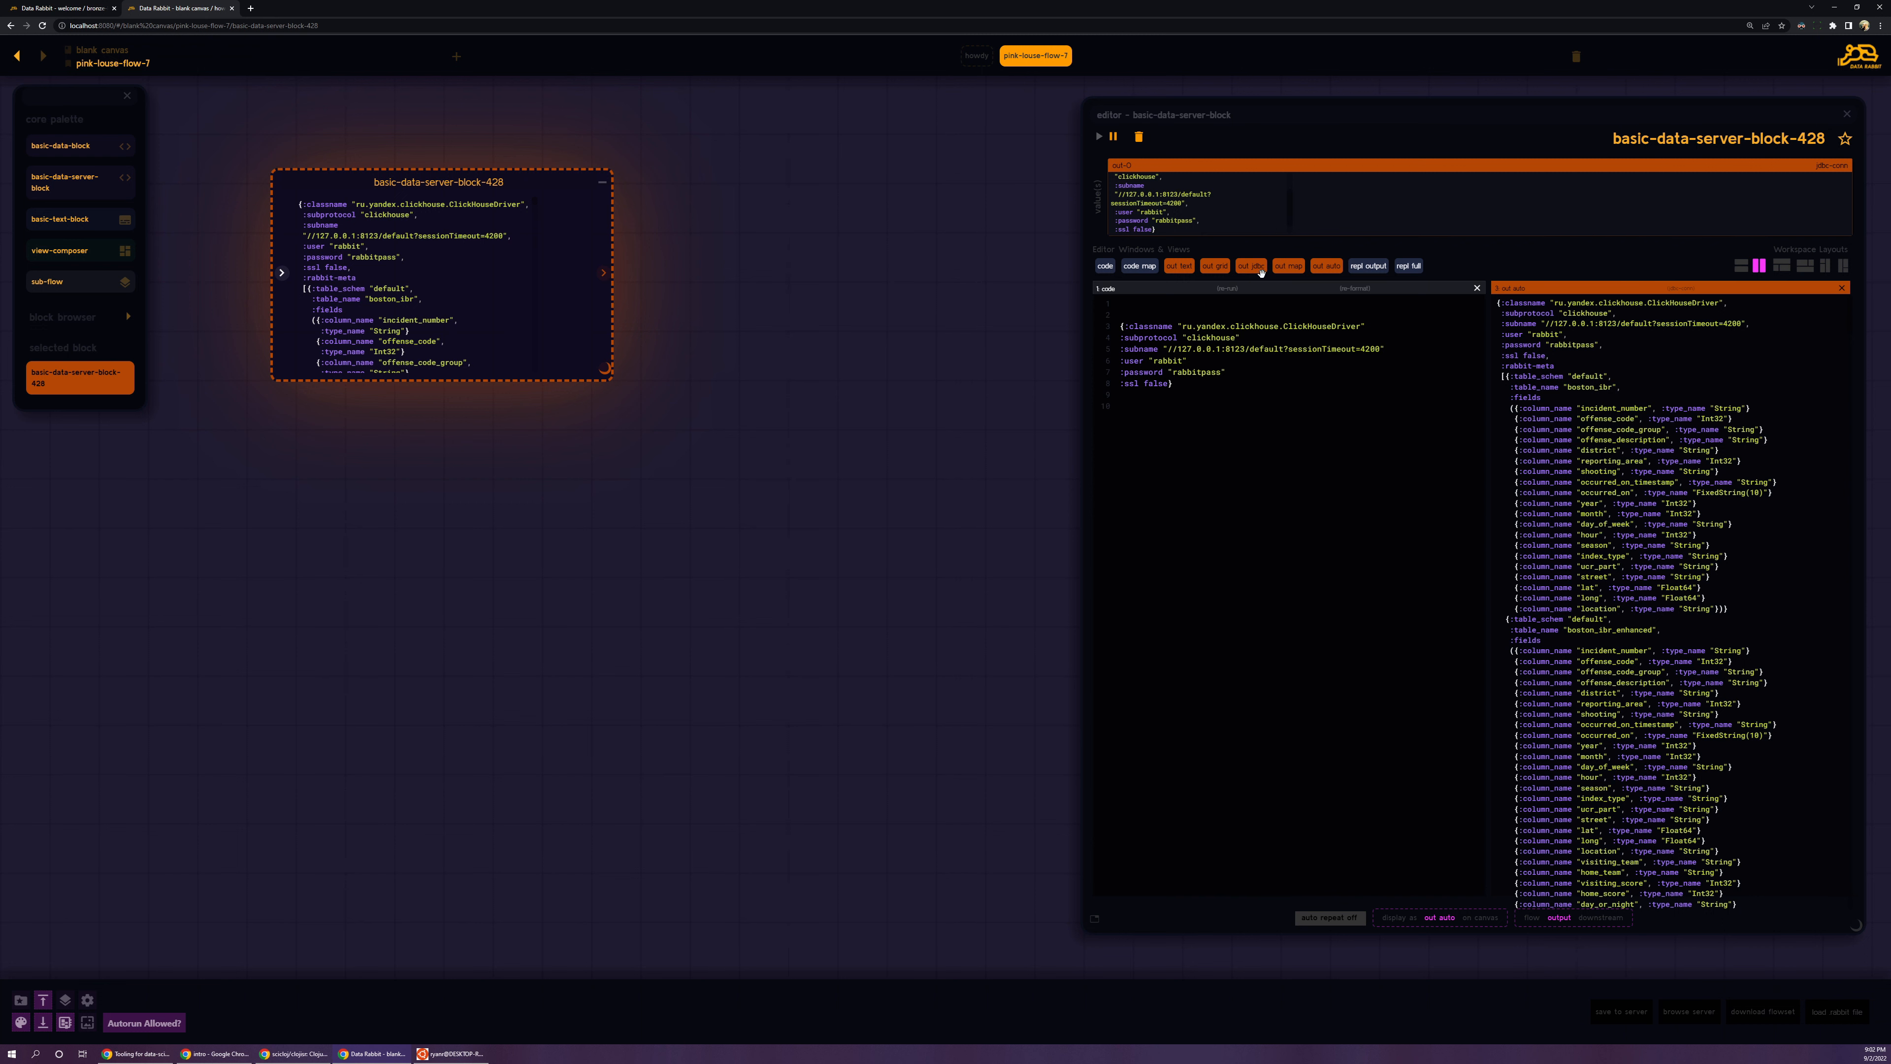
Step: Show the server block's out jdbc view in a slightly widened second editor pane, and use the same view as its canvas display
{"action": "left_click_drag", "start_coordinate": [1260, 273], "coordinate": [1613, 380]}
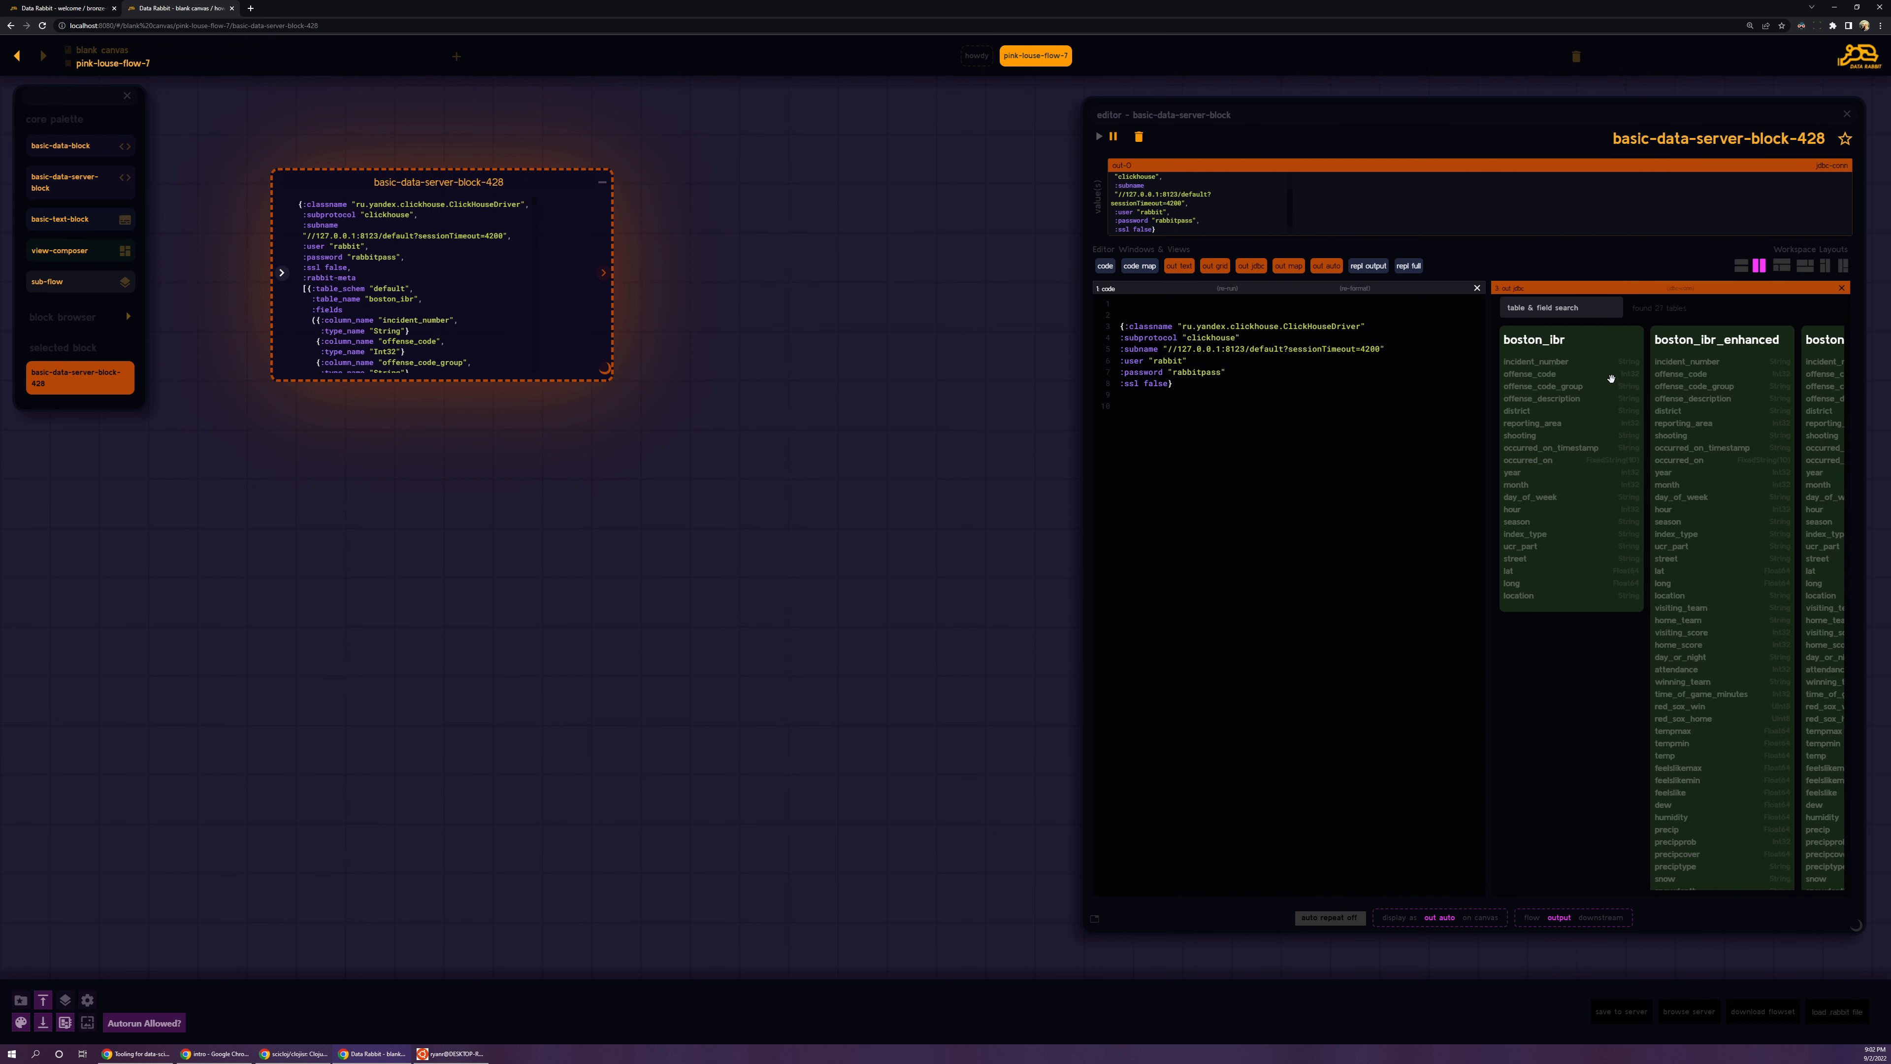
{"action": "left_click_drag", "start_coordinate": [1490, 356], "coordinate": [1526, 372]}
{"action": "left_click", "coordinate": [1439, 919]}
Step: Enlarge and reposition the server block on the canvas, and filter its table list by "boston"
{"action": "left_click_drag", "start_coordinate": [604, 368], "coordinate": [995, 618]}
{"action": "left_click_drag", "start_coordinate": [634, 182], "coordinate": [559, 146]}
{"action": "left_click", "coordinate": [293, 167]}
{"action": "type", "text": "bo"}
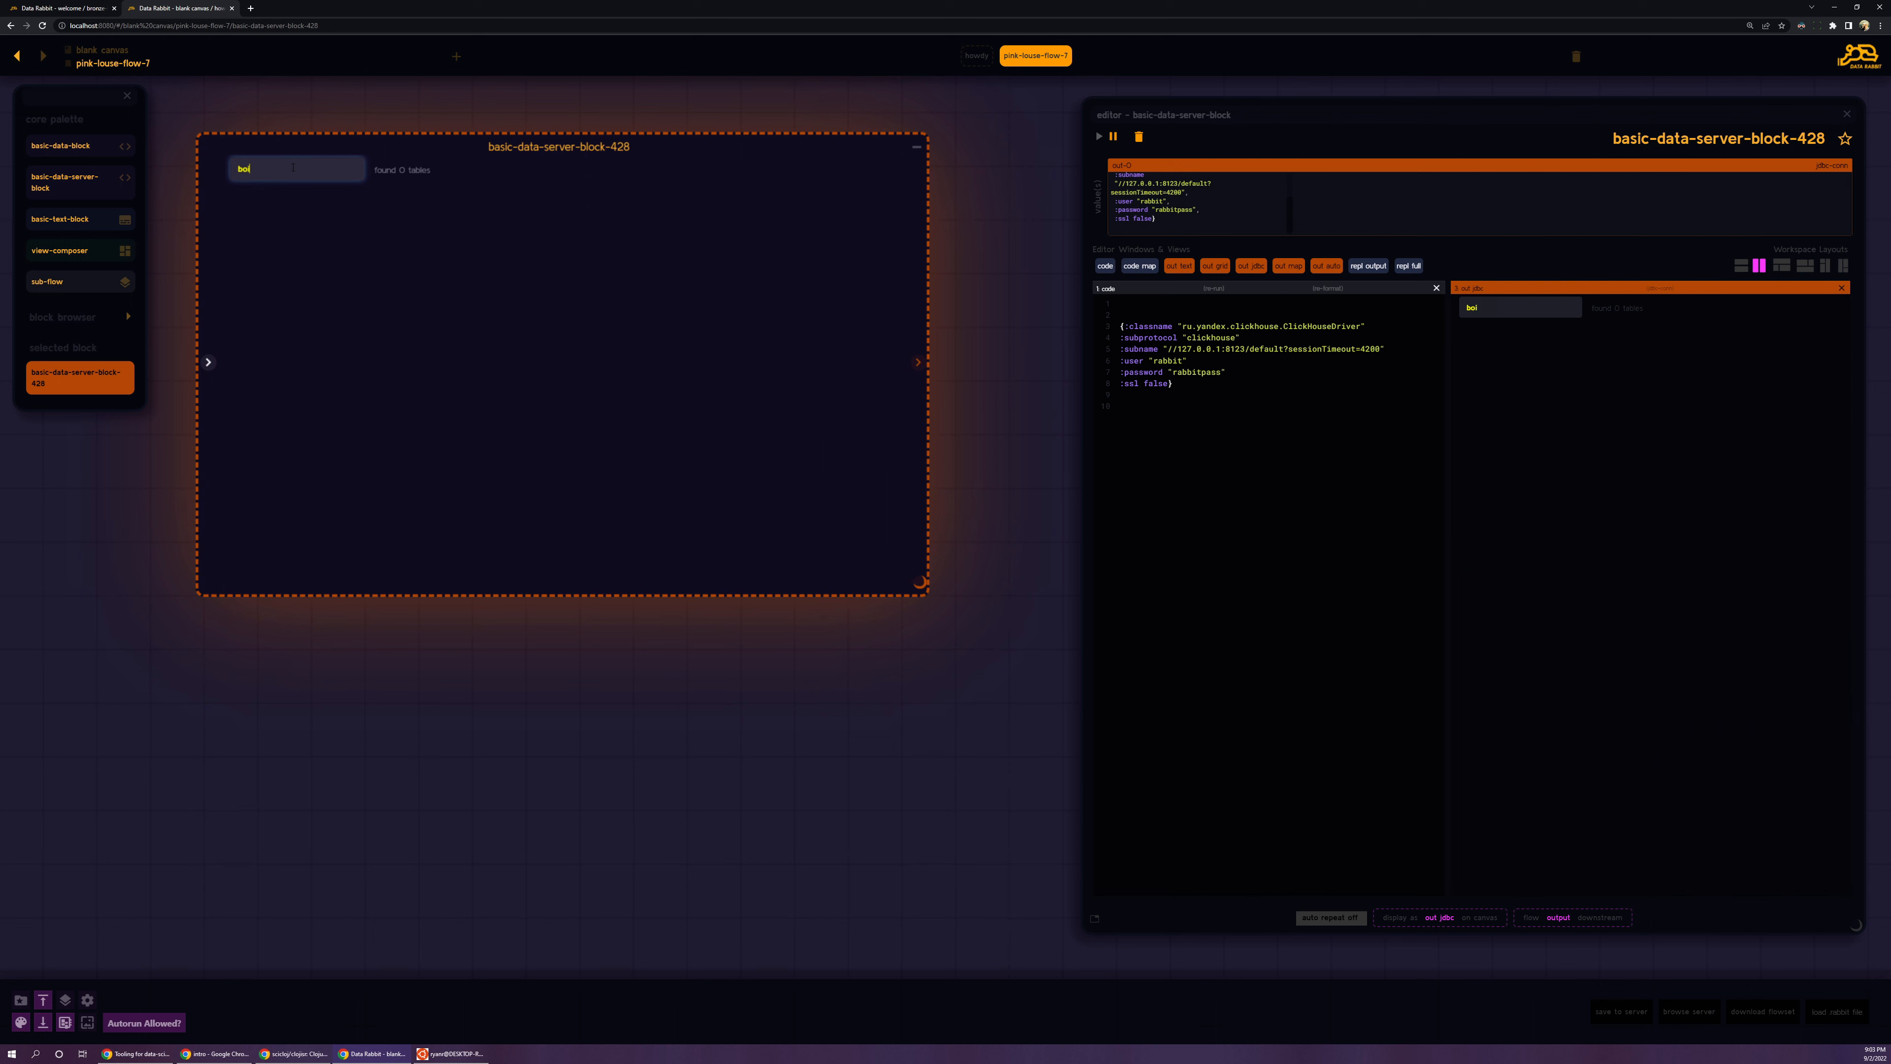
{"action": "type", "text": "stonm"}
{"action": "key", "text": "BackSpace"}
{"action": "left_click", "coordinate": [1024, 304]}
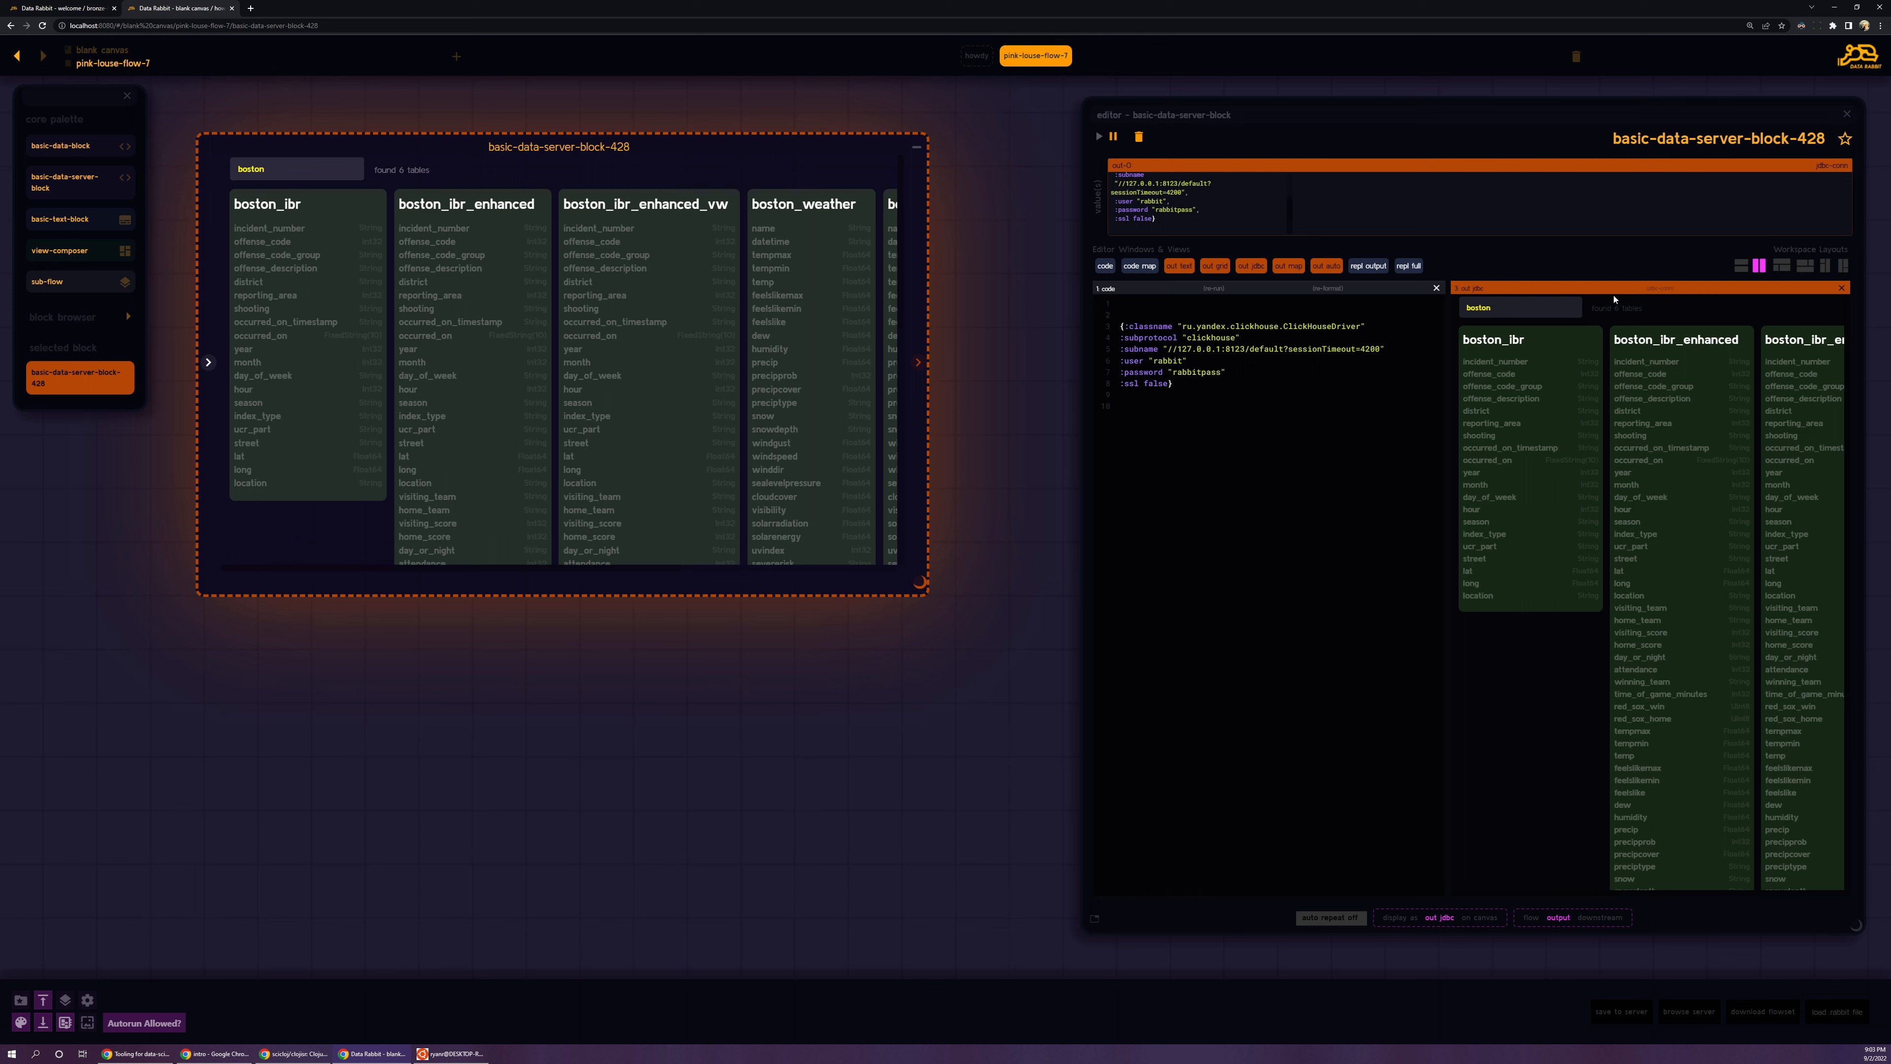
Step: Remove the jdbc view from the second editor pane and close the block editor
{"action": "left_click", "coordinate": [1838, 288]}
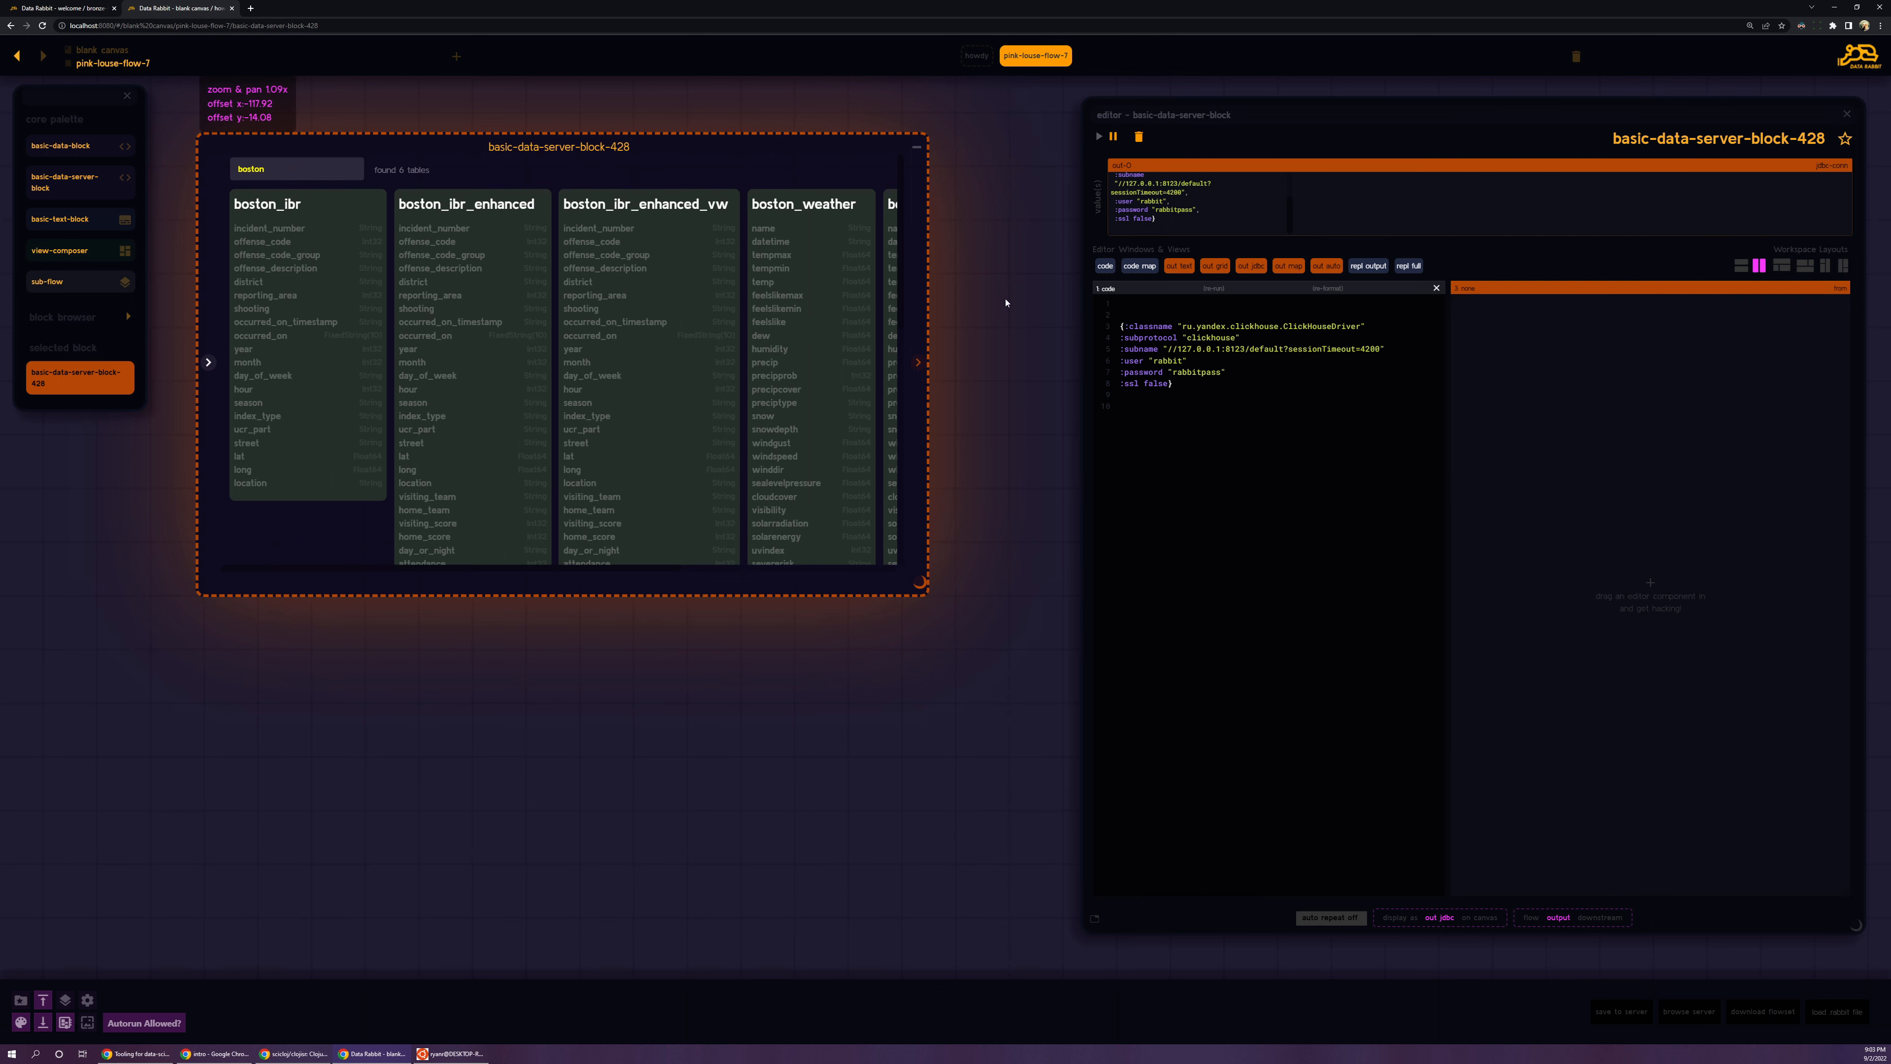
{"action": "scroll", "coordinate": [1004, 304], "scroll_direction": "down", "scroll_amount": 5}
{"action": "left_click_drag", "start_coordinate": [1012, 304], "coordinate": [577, 293]}
{"action": "scroll", "coordinate": [719, 281], "scroll_direction": "down", "scroll_amount": 2}
{"action": "left_click", "coordinate": [1847, 114]}
Step: Create three separate query blocks on the canvas from the boston_ibr table in the server block
{"action": "scroll", "coordinate": [726, 328], "scroll_direction": "down", "scroll_amount": 2}
{"action": "left_click_drag", "start_coordinate": [409, 193], "coordinate": [637, 330]}
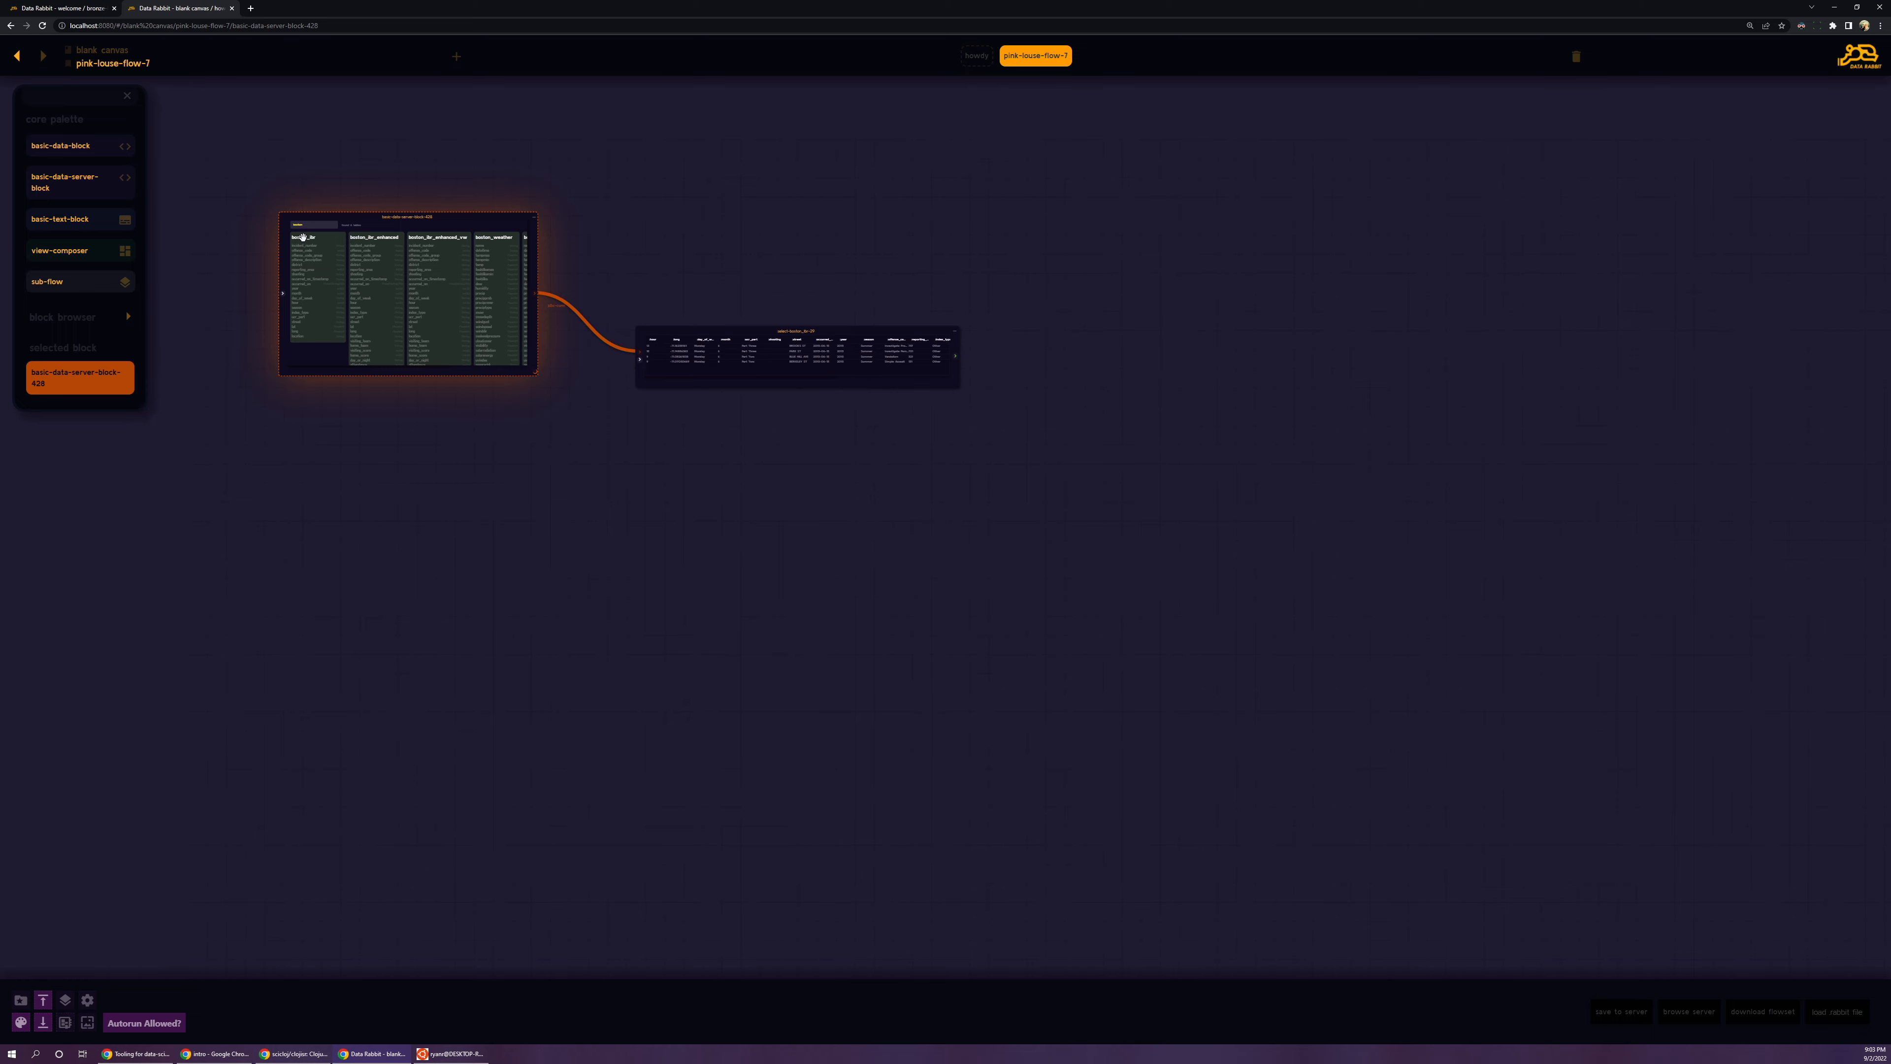
{"action": "left_click_drag", "start_coordinate": [301, 236], "coordinate": [1251, 488]}
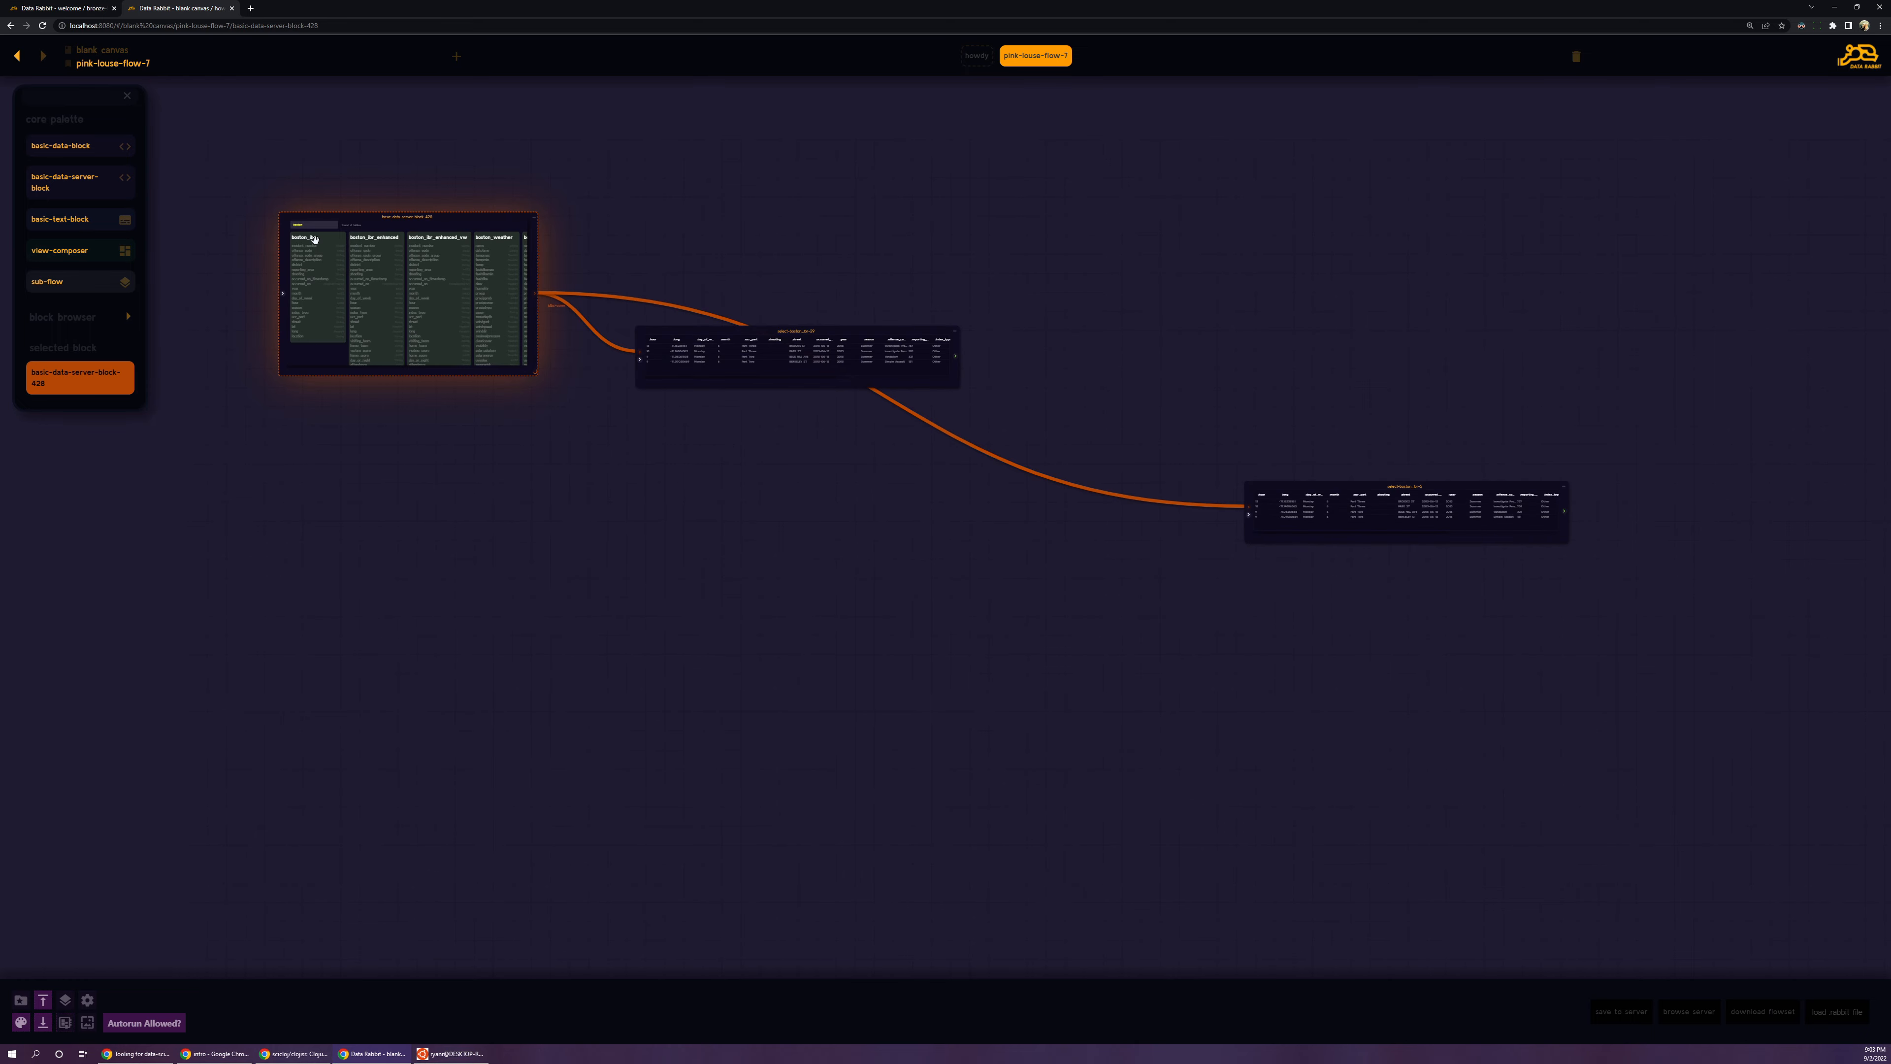
{"action": "left_click_drag", "start_coordinate": [291, 236], "coordinate": [1262, 222]}
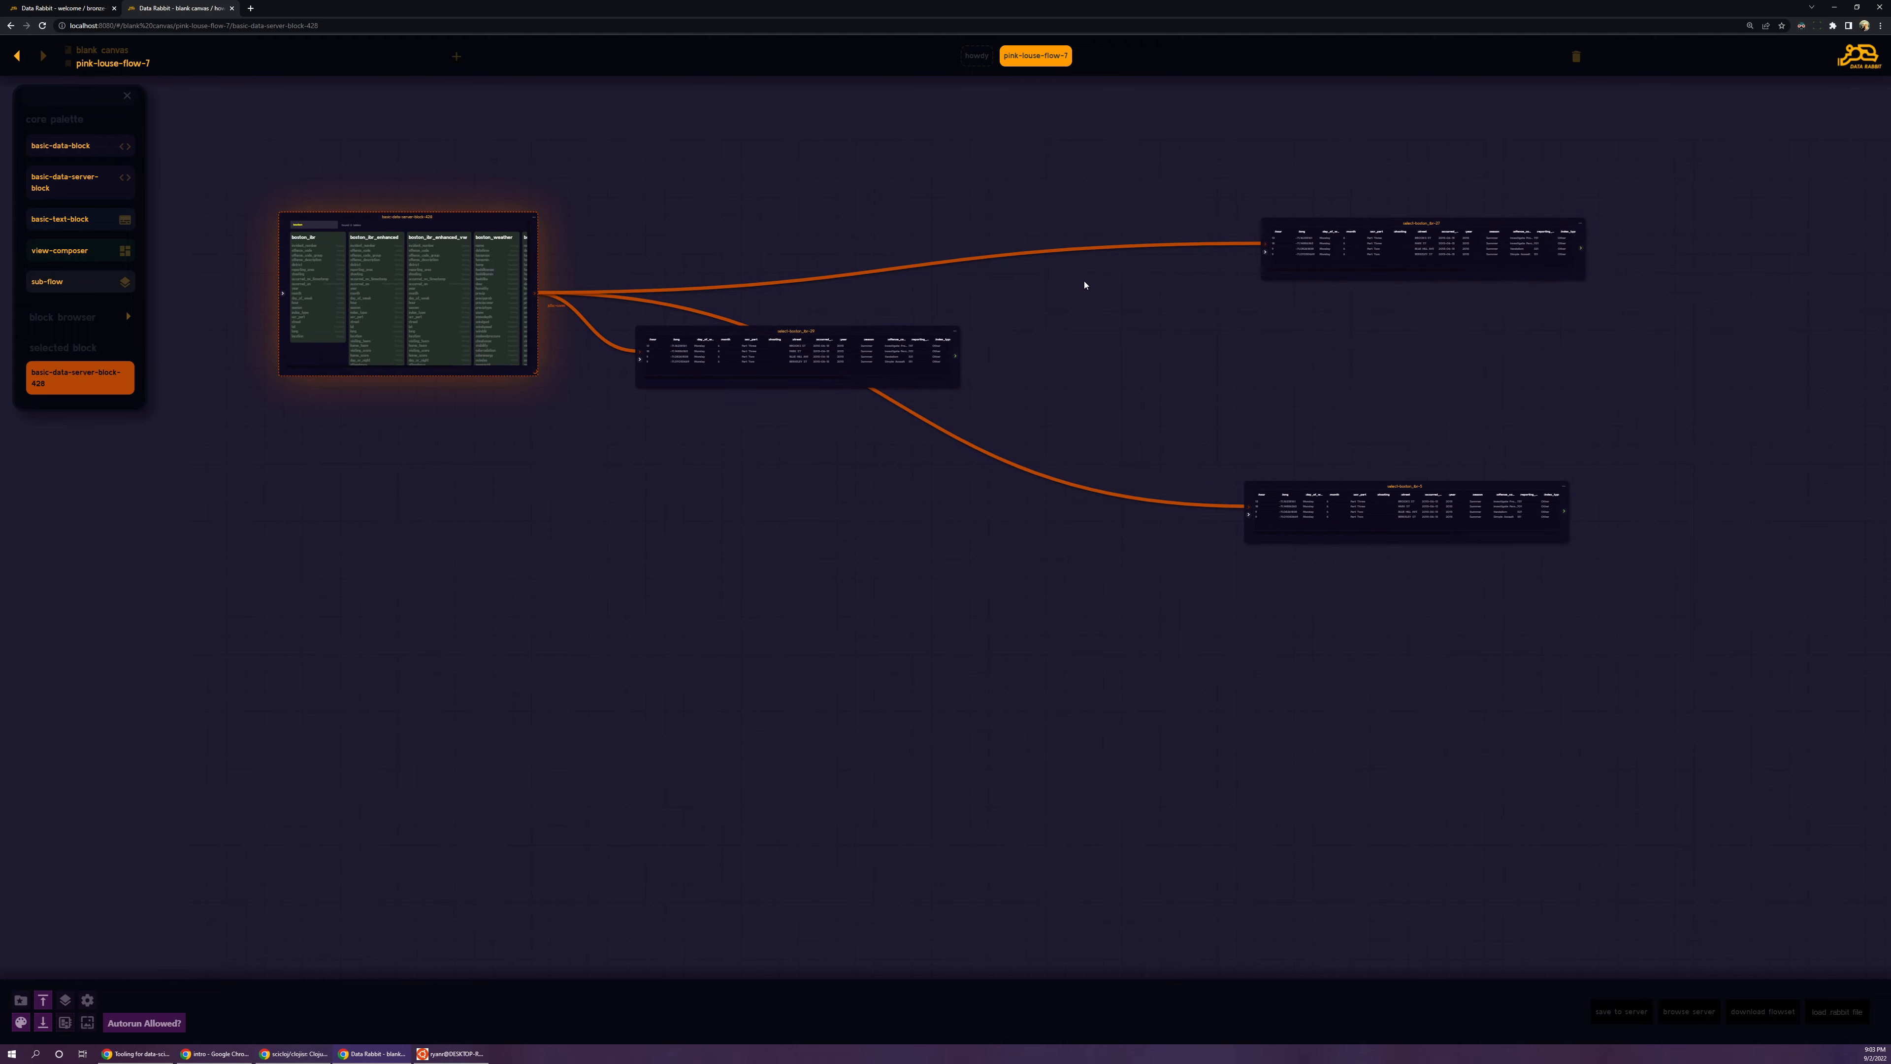
Step: Open the query block nearest the server block and replace its all-columns selection with a row count grouped by district
{"action": "left_click", "coordinate": [798, 332]}
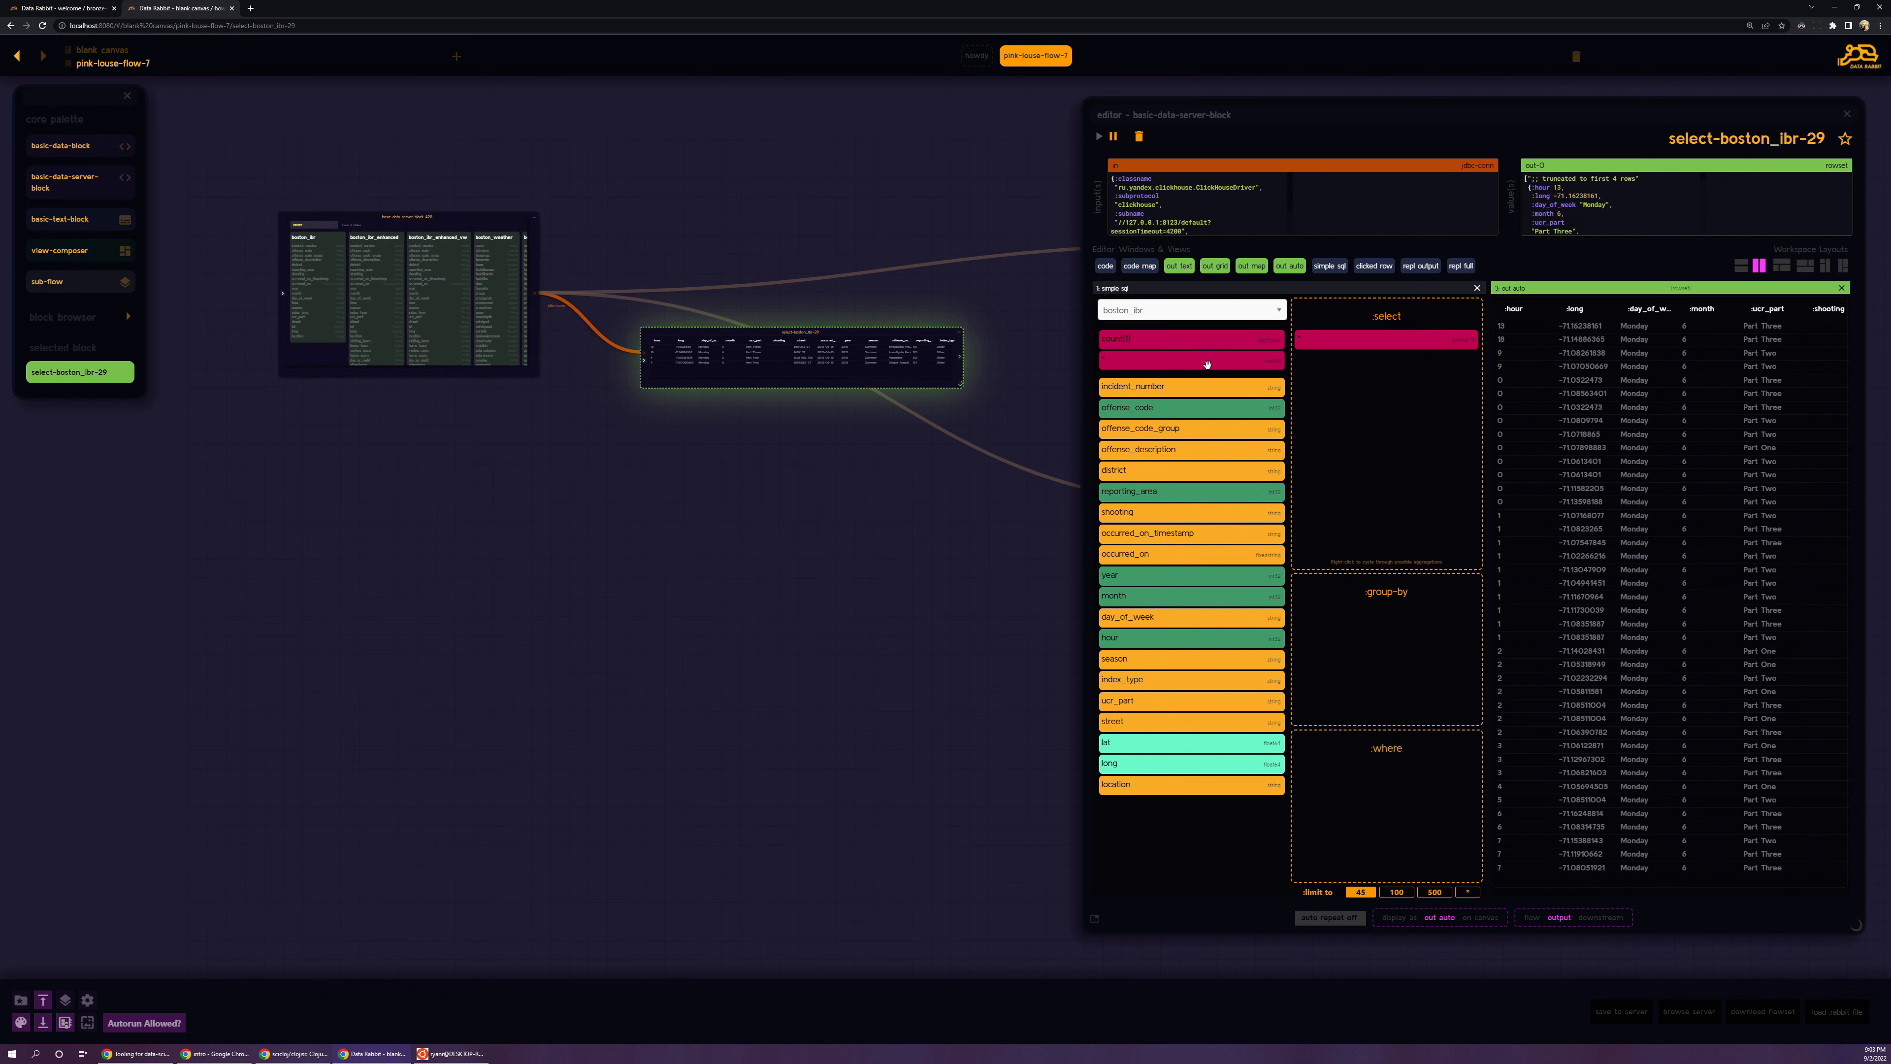
{"action": "left_click_drag", "start_coordinate": [1188, 345], "coordinate": [1377, 422]}
{"action": "left_click", "coordinate": [1473, 339]}
{"action": "left_click_drag", "start_coordinate": [1188, 470], "coordinate": [1377, 440]}
{"action": "left_click_drag", "start_coordinate": [1187, 470], "coordinate": [1378, 649]}
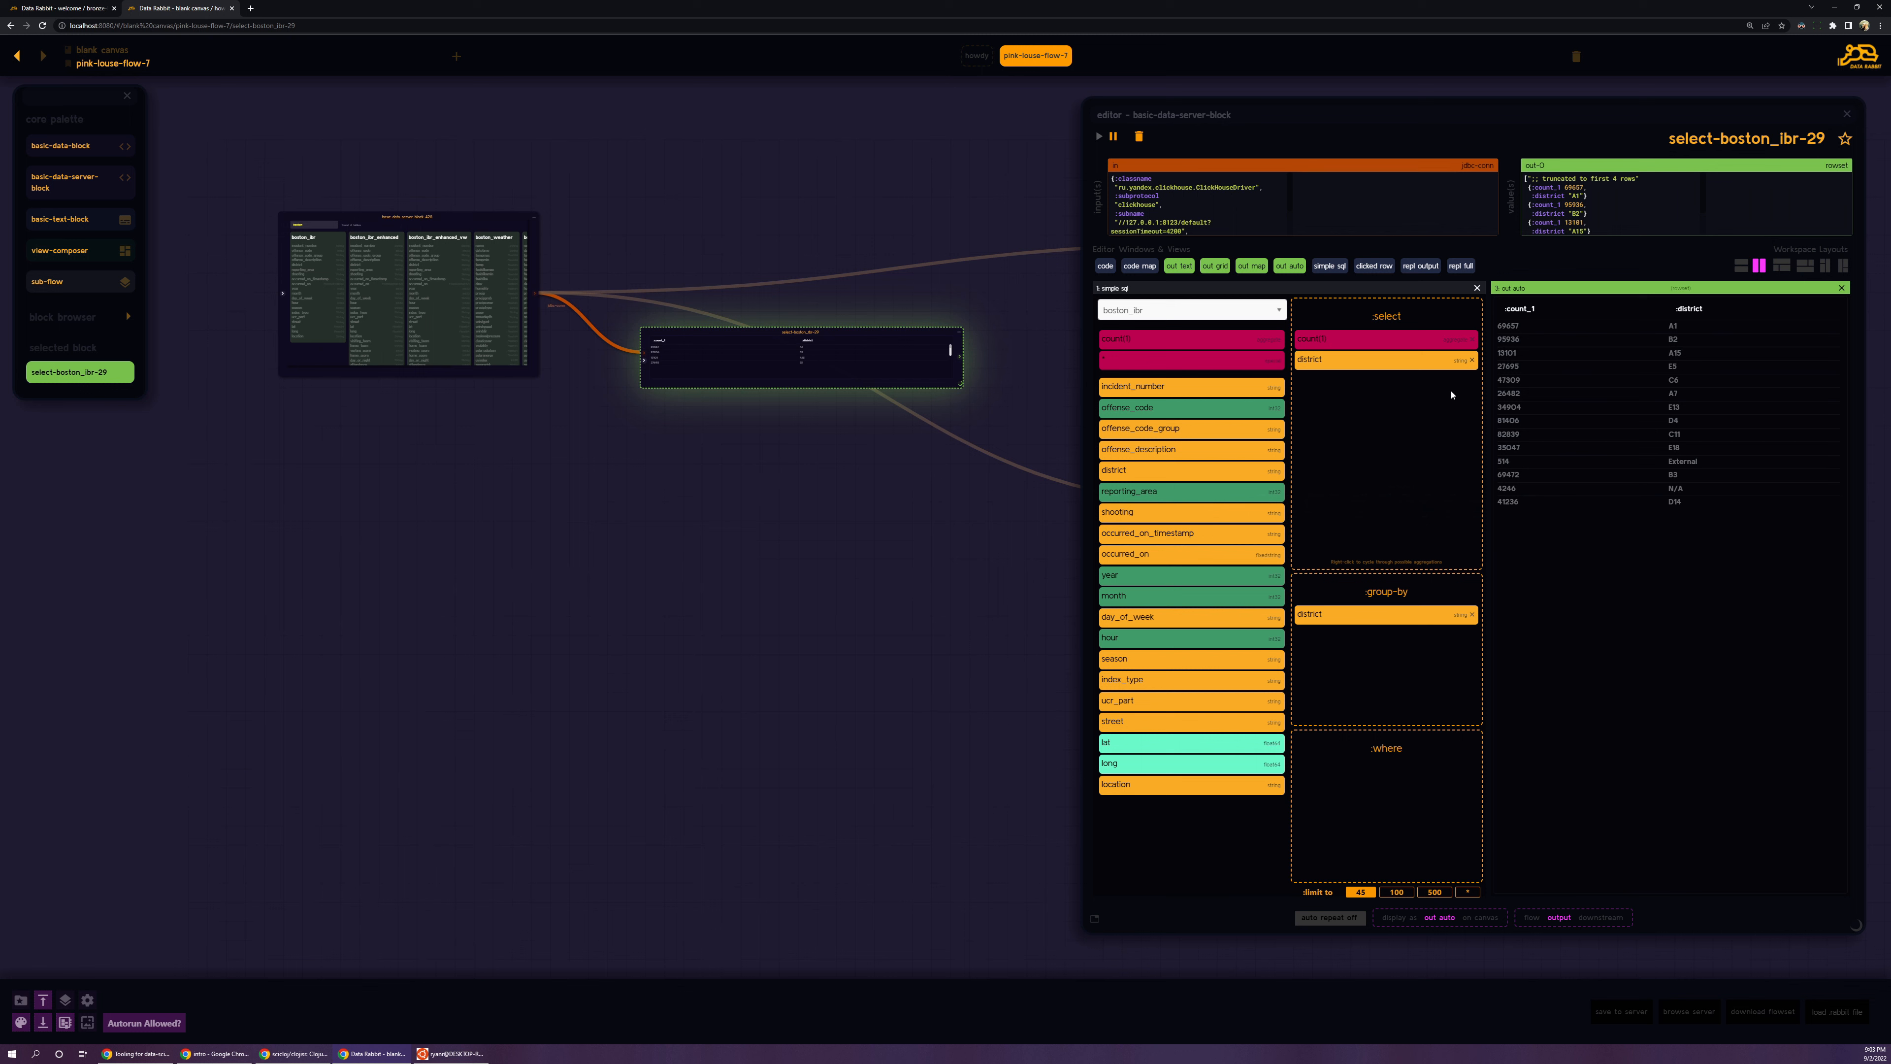
Step: Replace district with year in both the select and group-by parts of the query
{"action": "left_click", "coordinate": [1472, 360]}
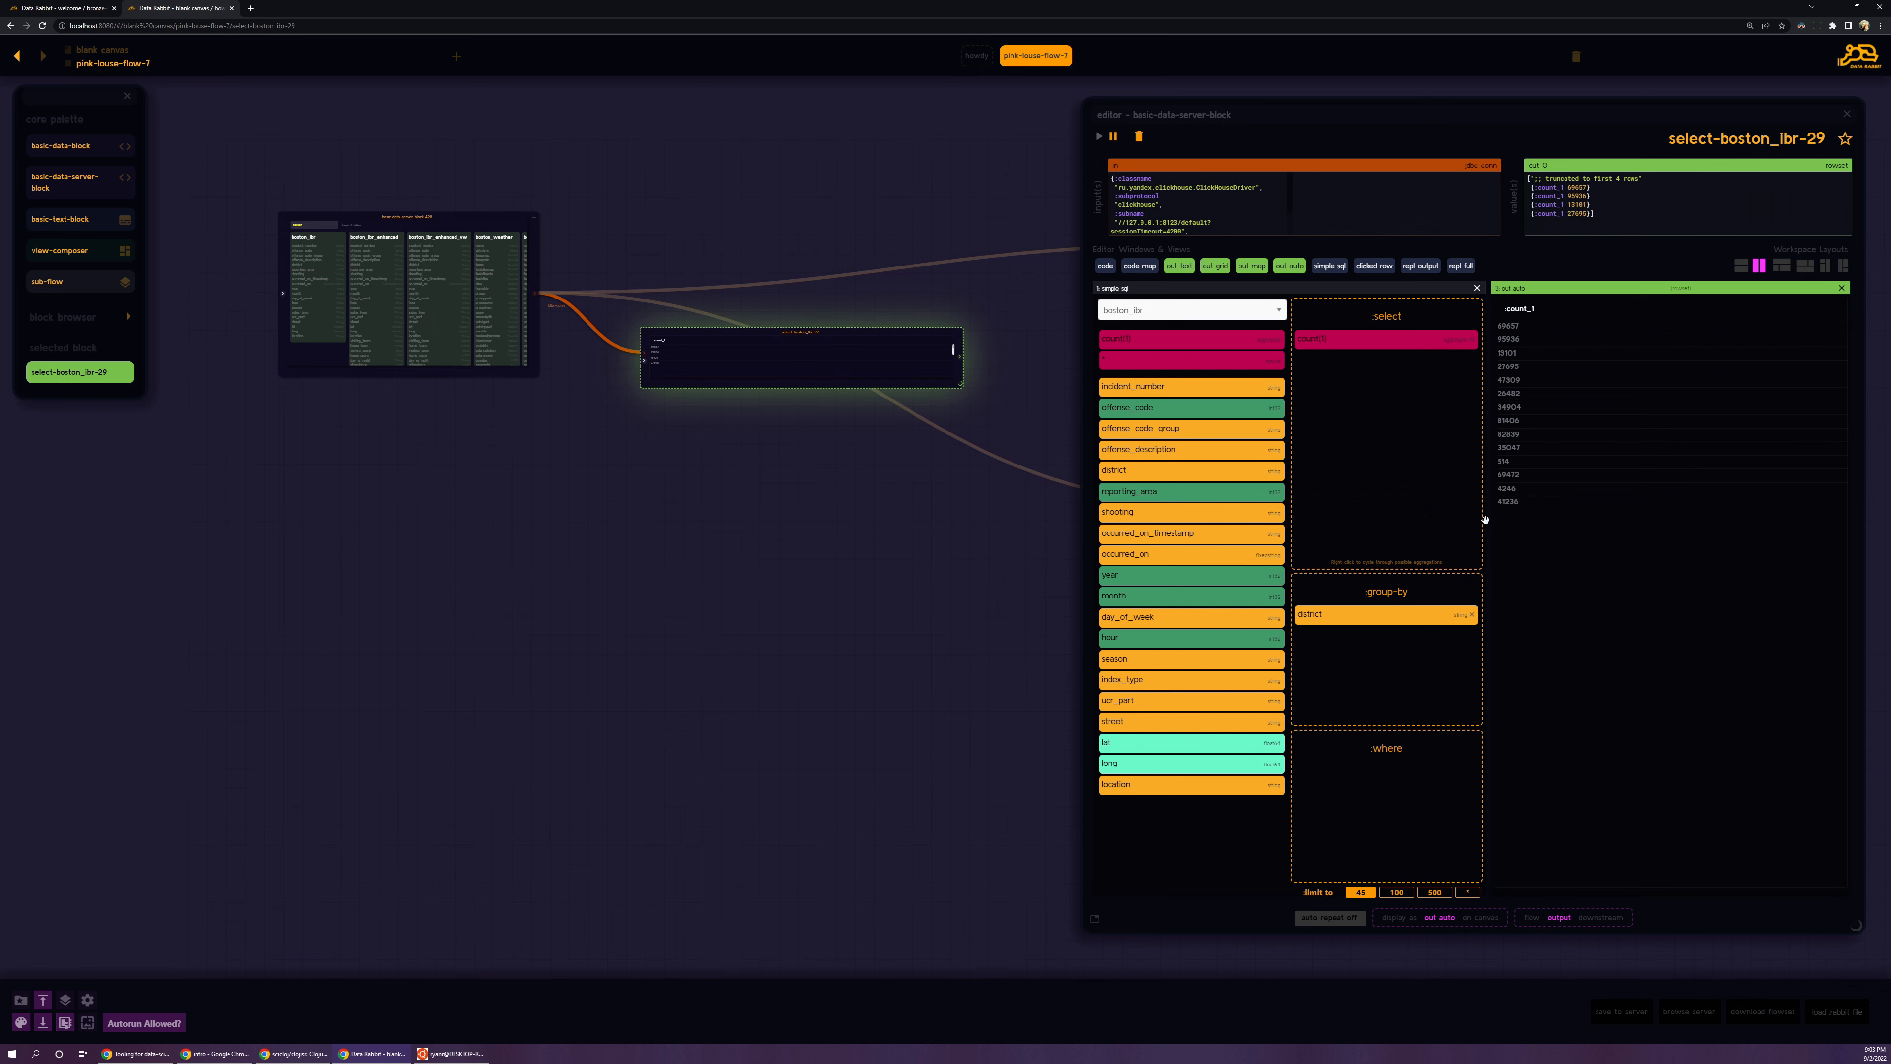
{"action": "left_click", "coordinate": [1472, 615]}
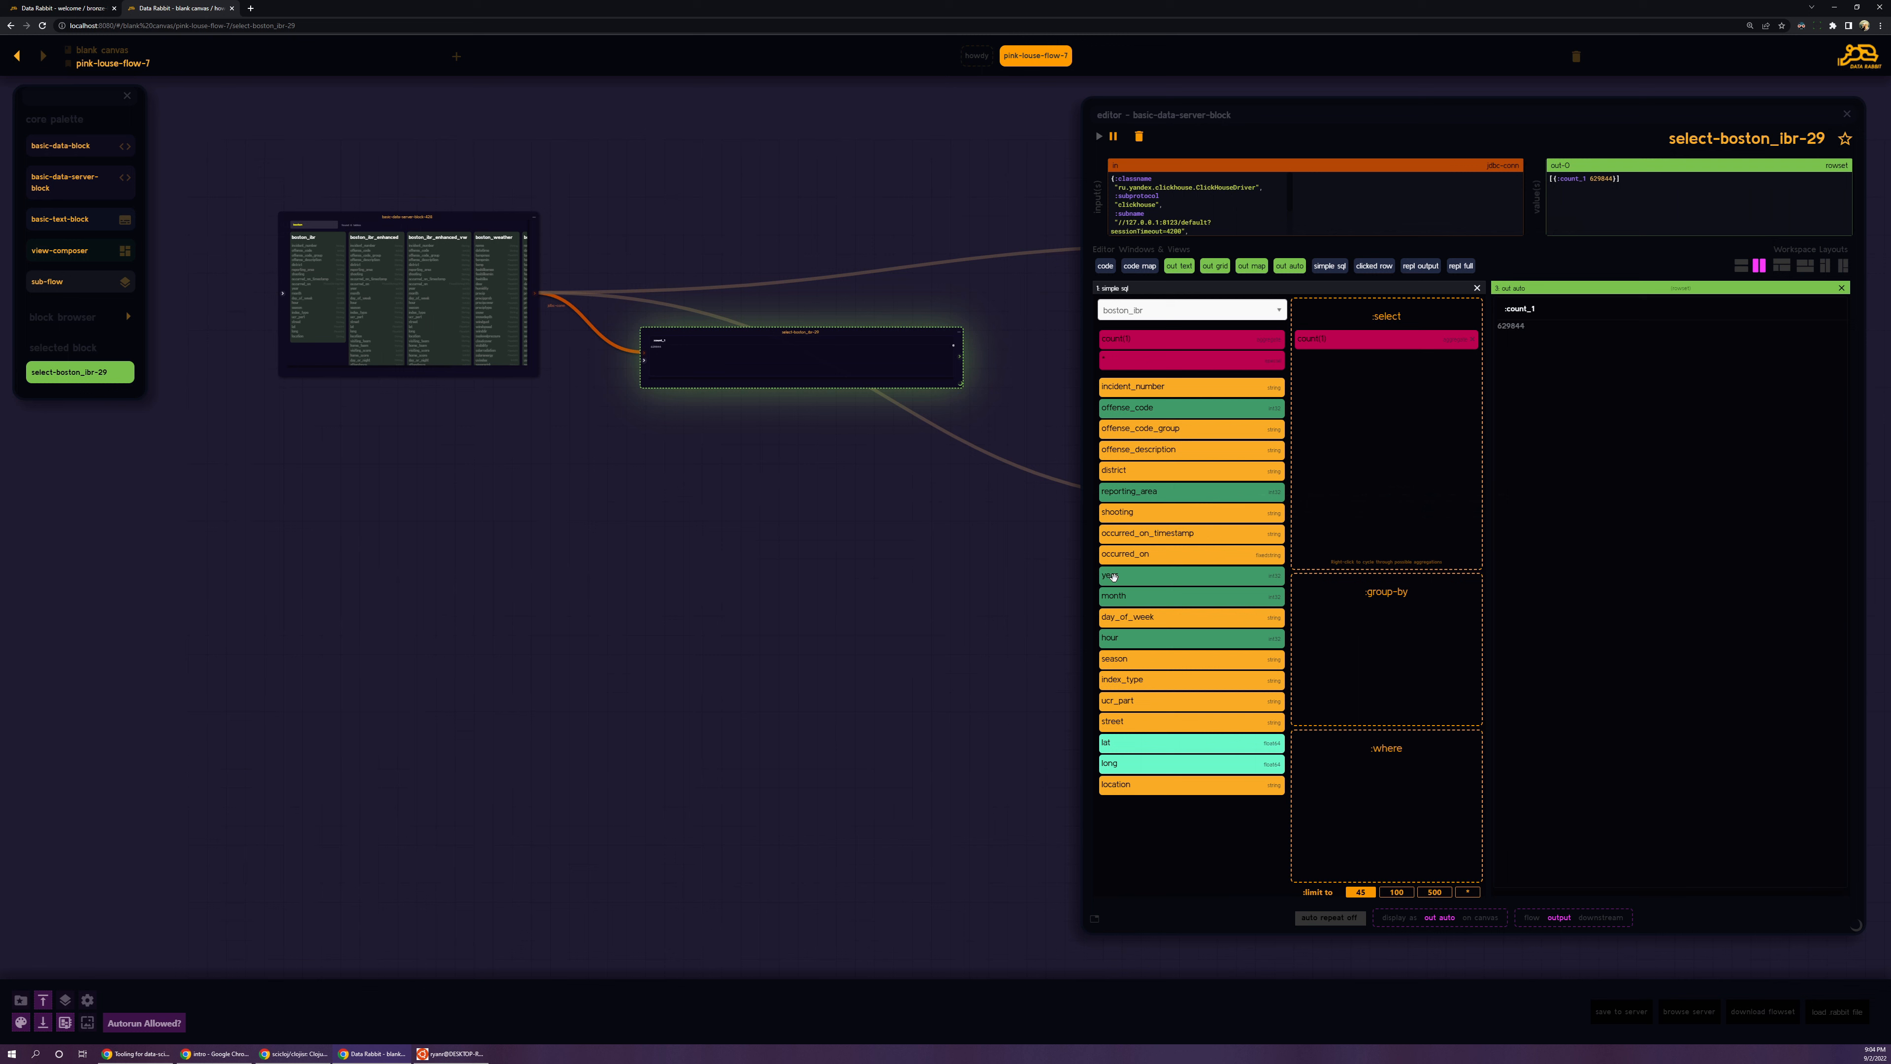
{"action": "left_click_drag", "start_coordinate": [1111, 576], "coordinate": [1337, 655]}
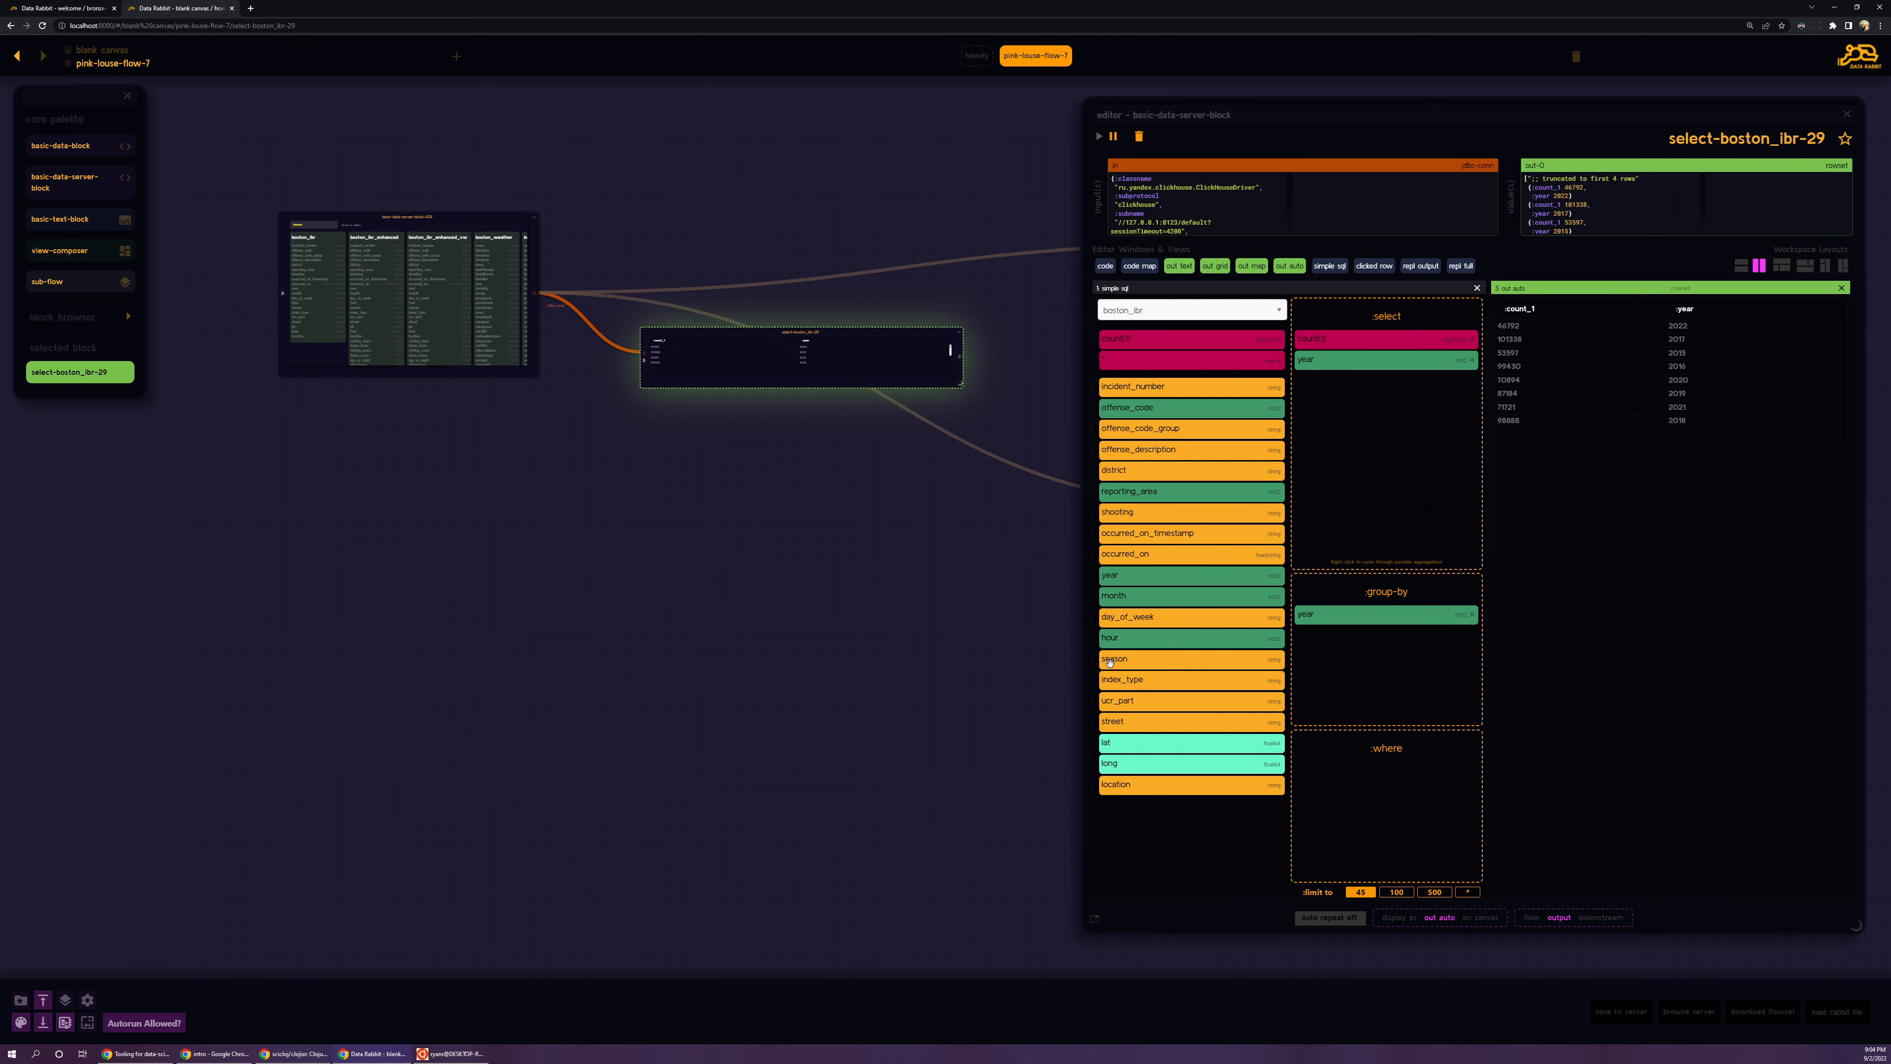
Step: Try grouping by day_of_week with a where filter of Friday, and remove the filter and the day_of_week fields again
{"action": "left_click_drag", "start_coordinate": [1132, 618], "coordinate": [1377, 655]}
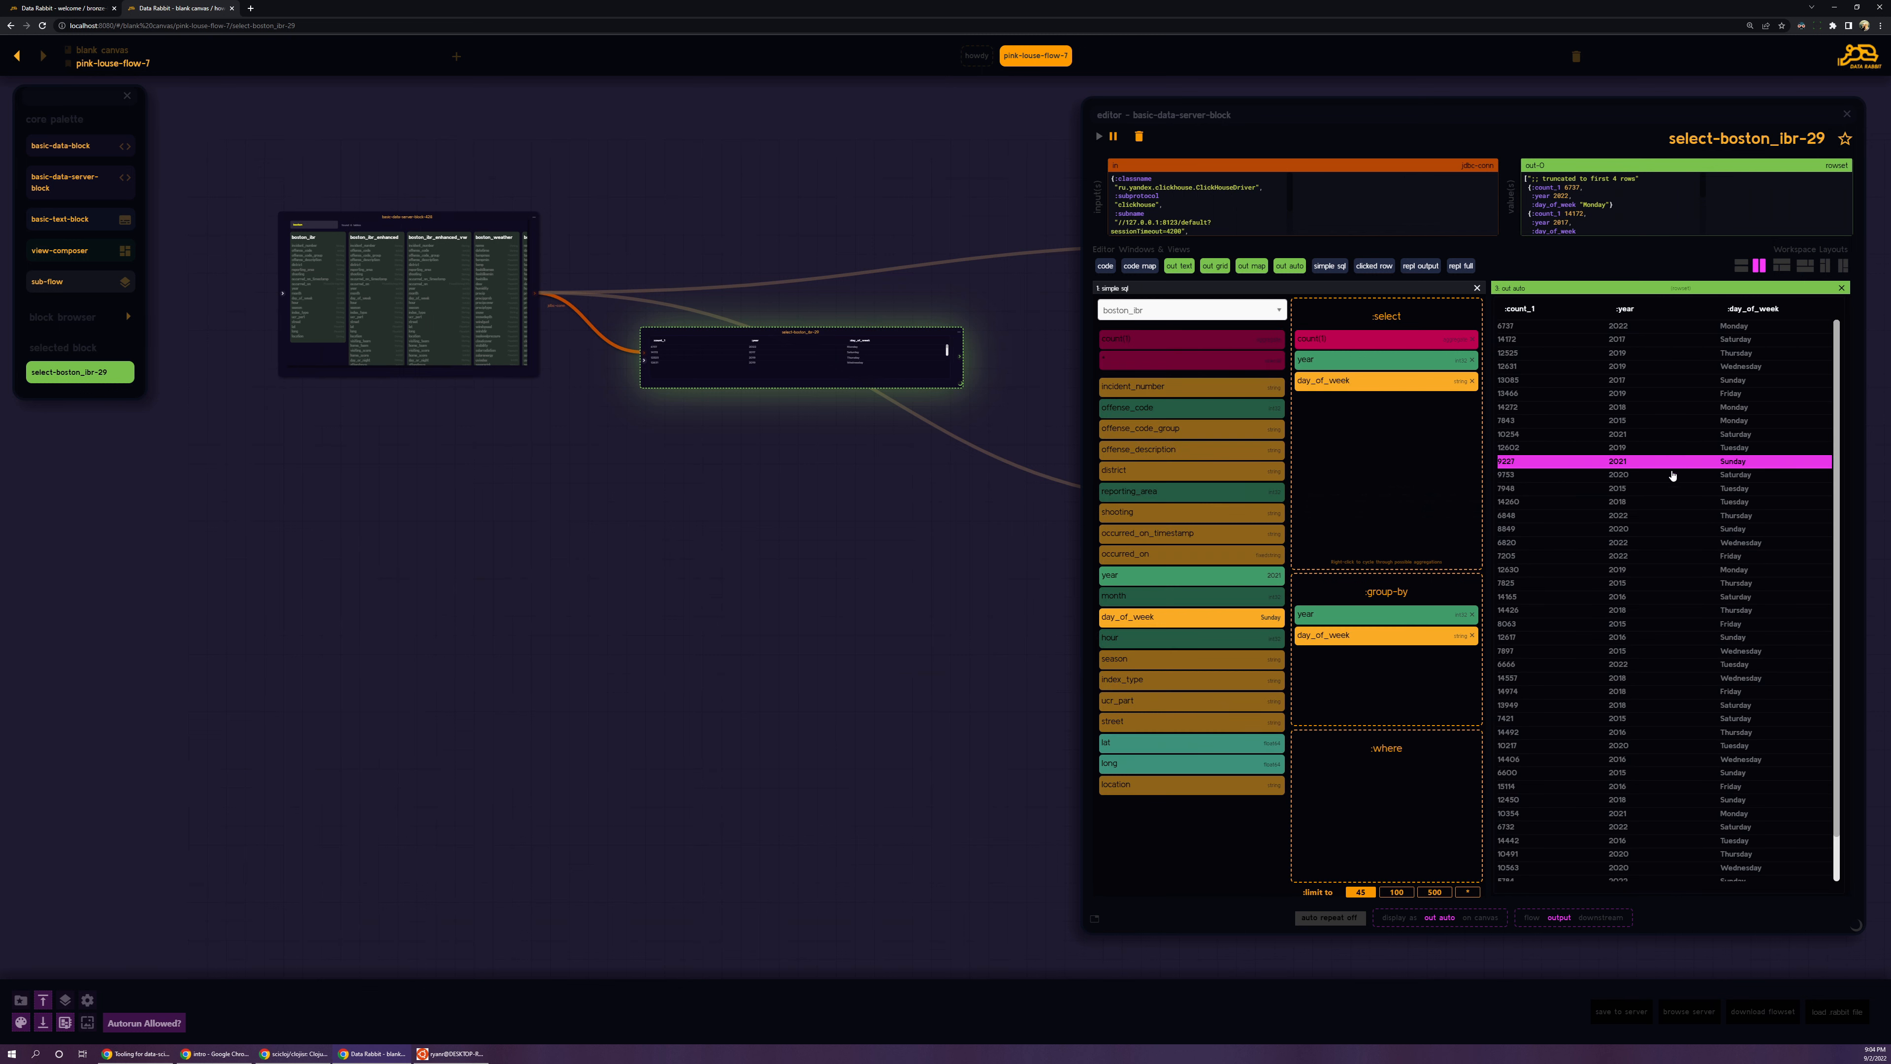
{"action": "left_click_drag", "start_coordinate": [1221, 617], "coordinate": [1373, 801]}
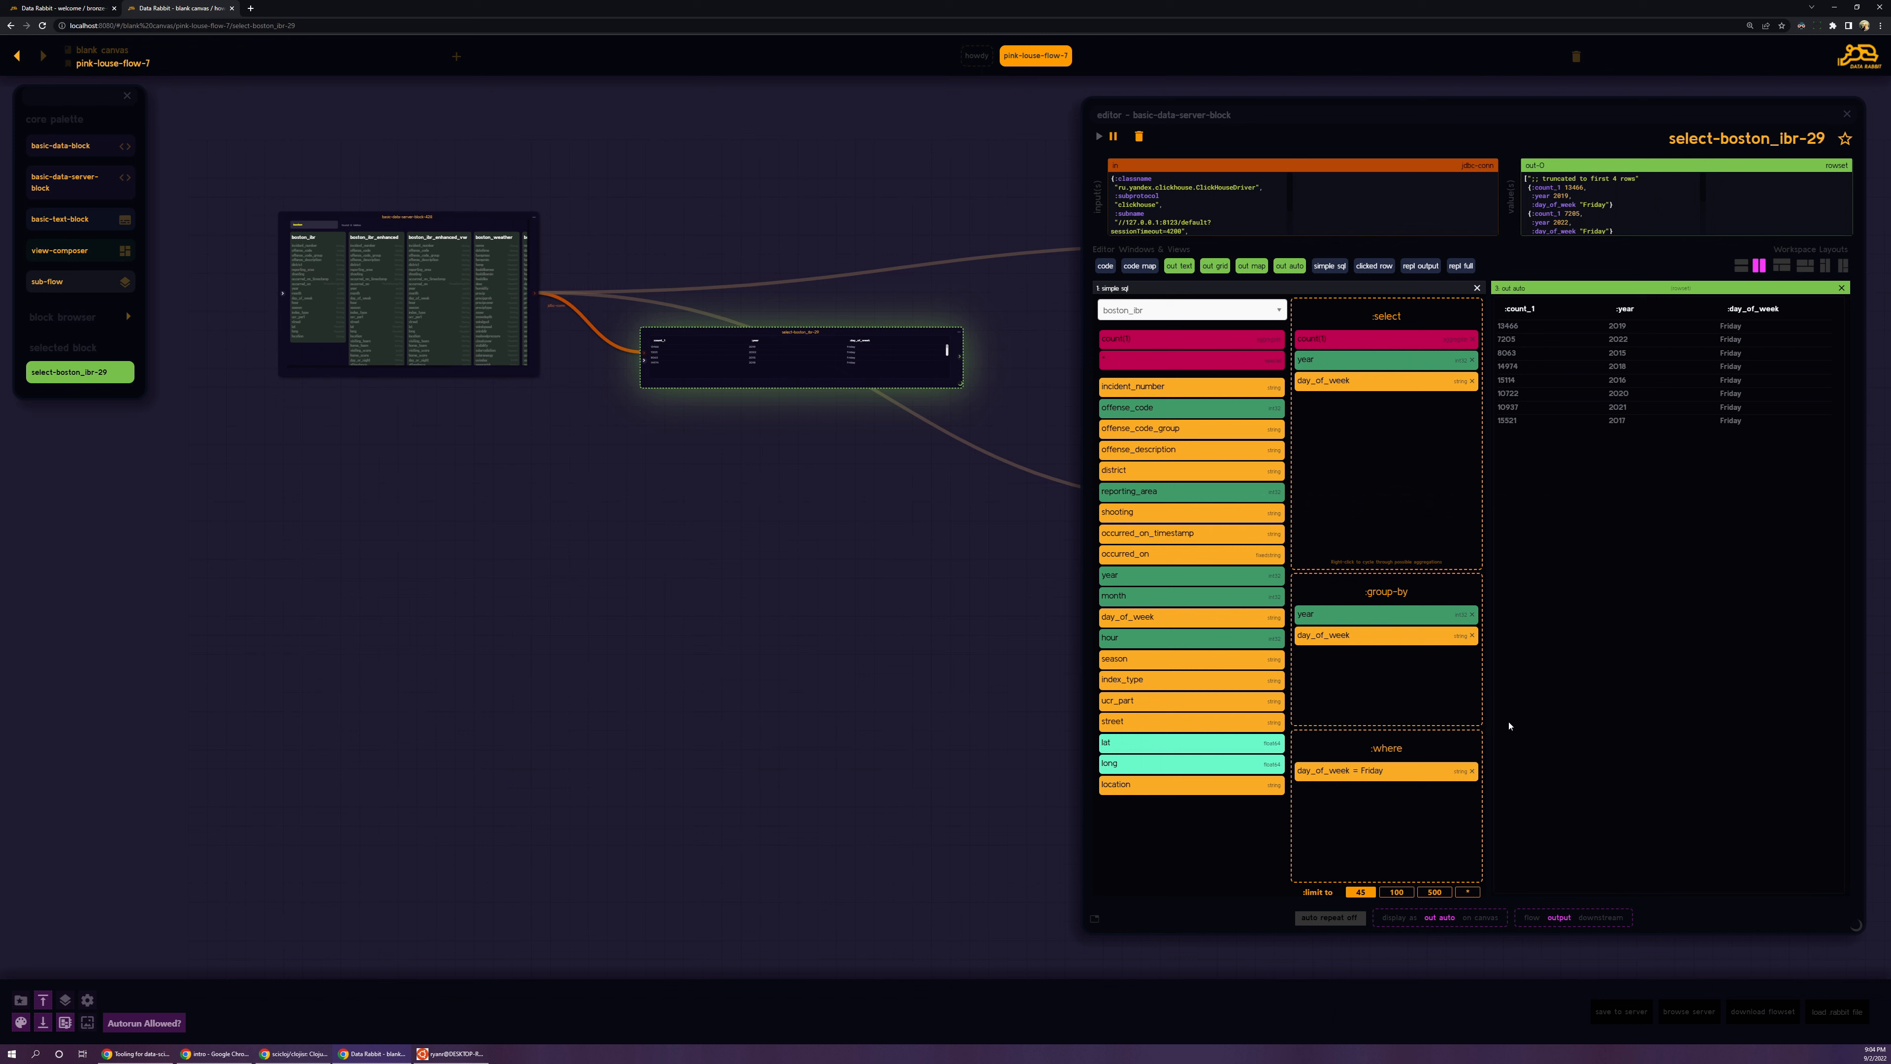
{"action": "left_click", "coordinate": [1472, 770]}
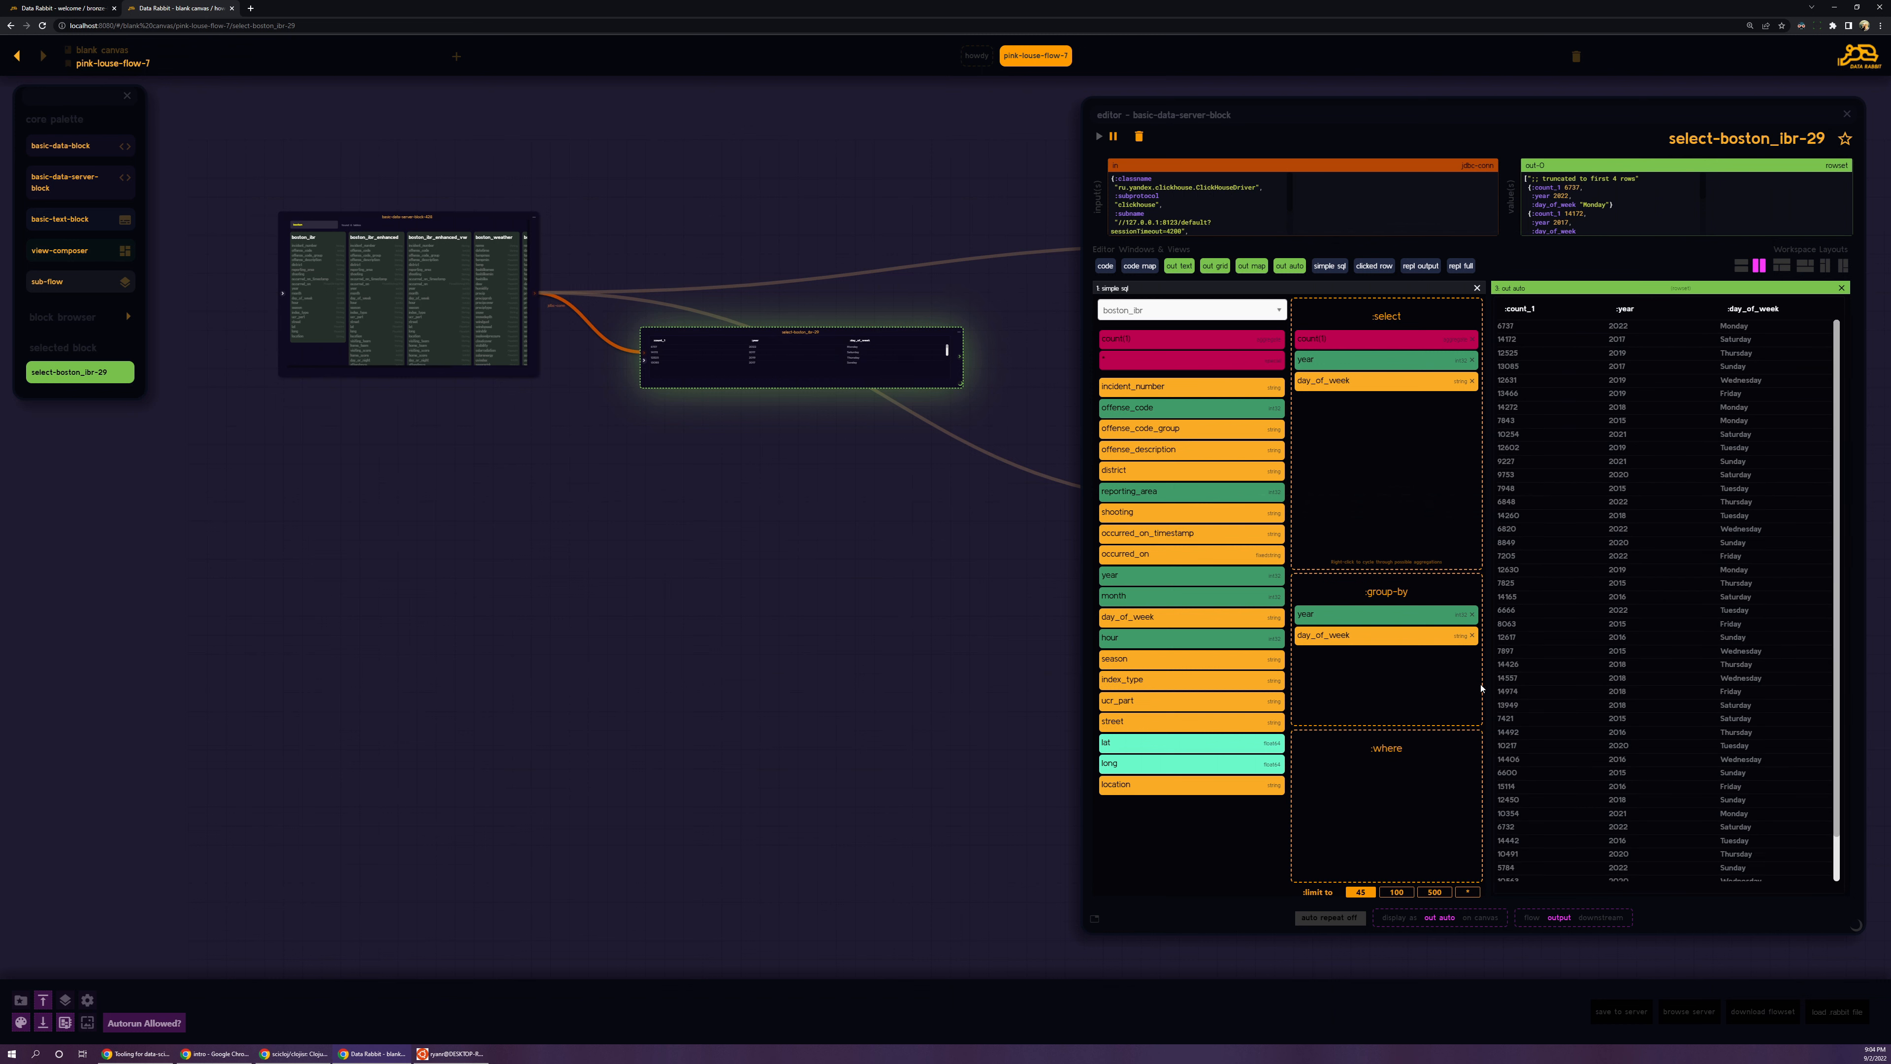
{"action": "left_click", "coordinate": [1472, 635]}
{"action": "left_click", "coordinate": [1472, 381]}
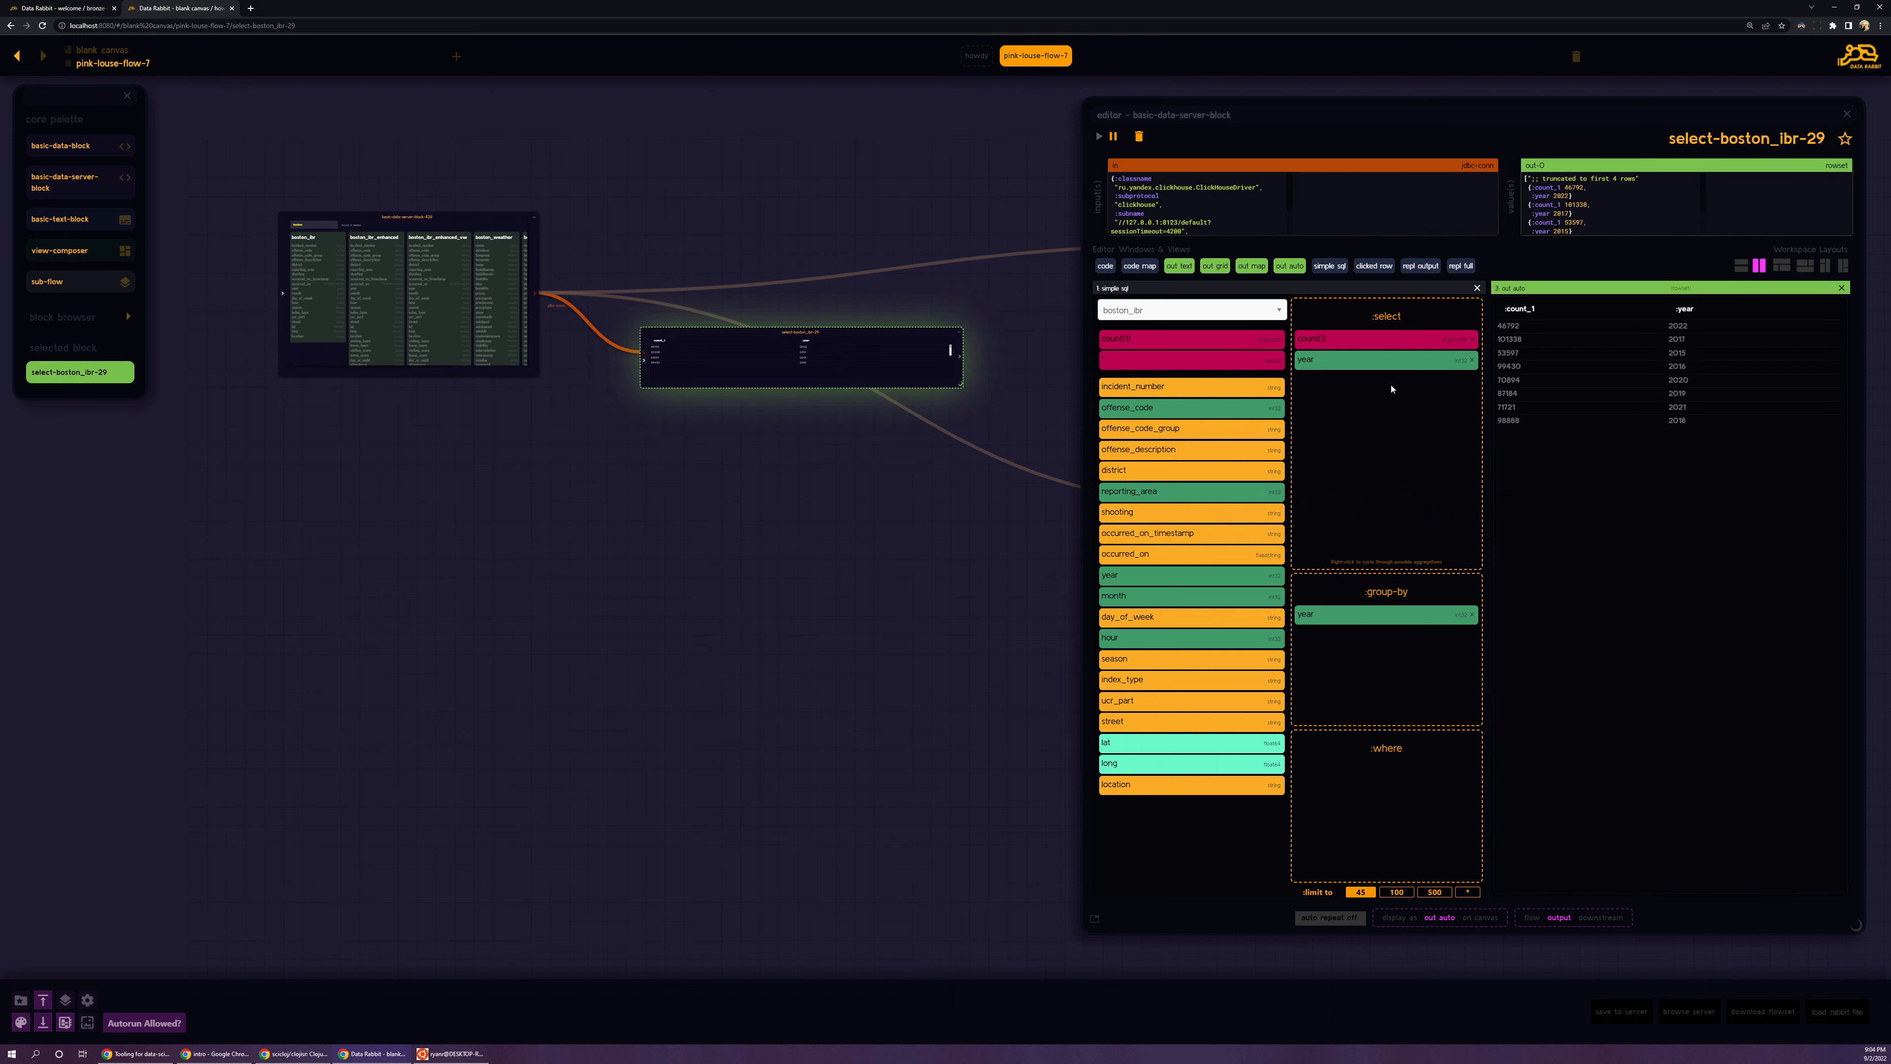
Step: Examine the code generated for the count-by-year query and return to the simple sql view
{"action": "left_click_drag", "start_coordinate": [1106, 266], "coordinate": [1410, 479]}
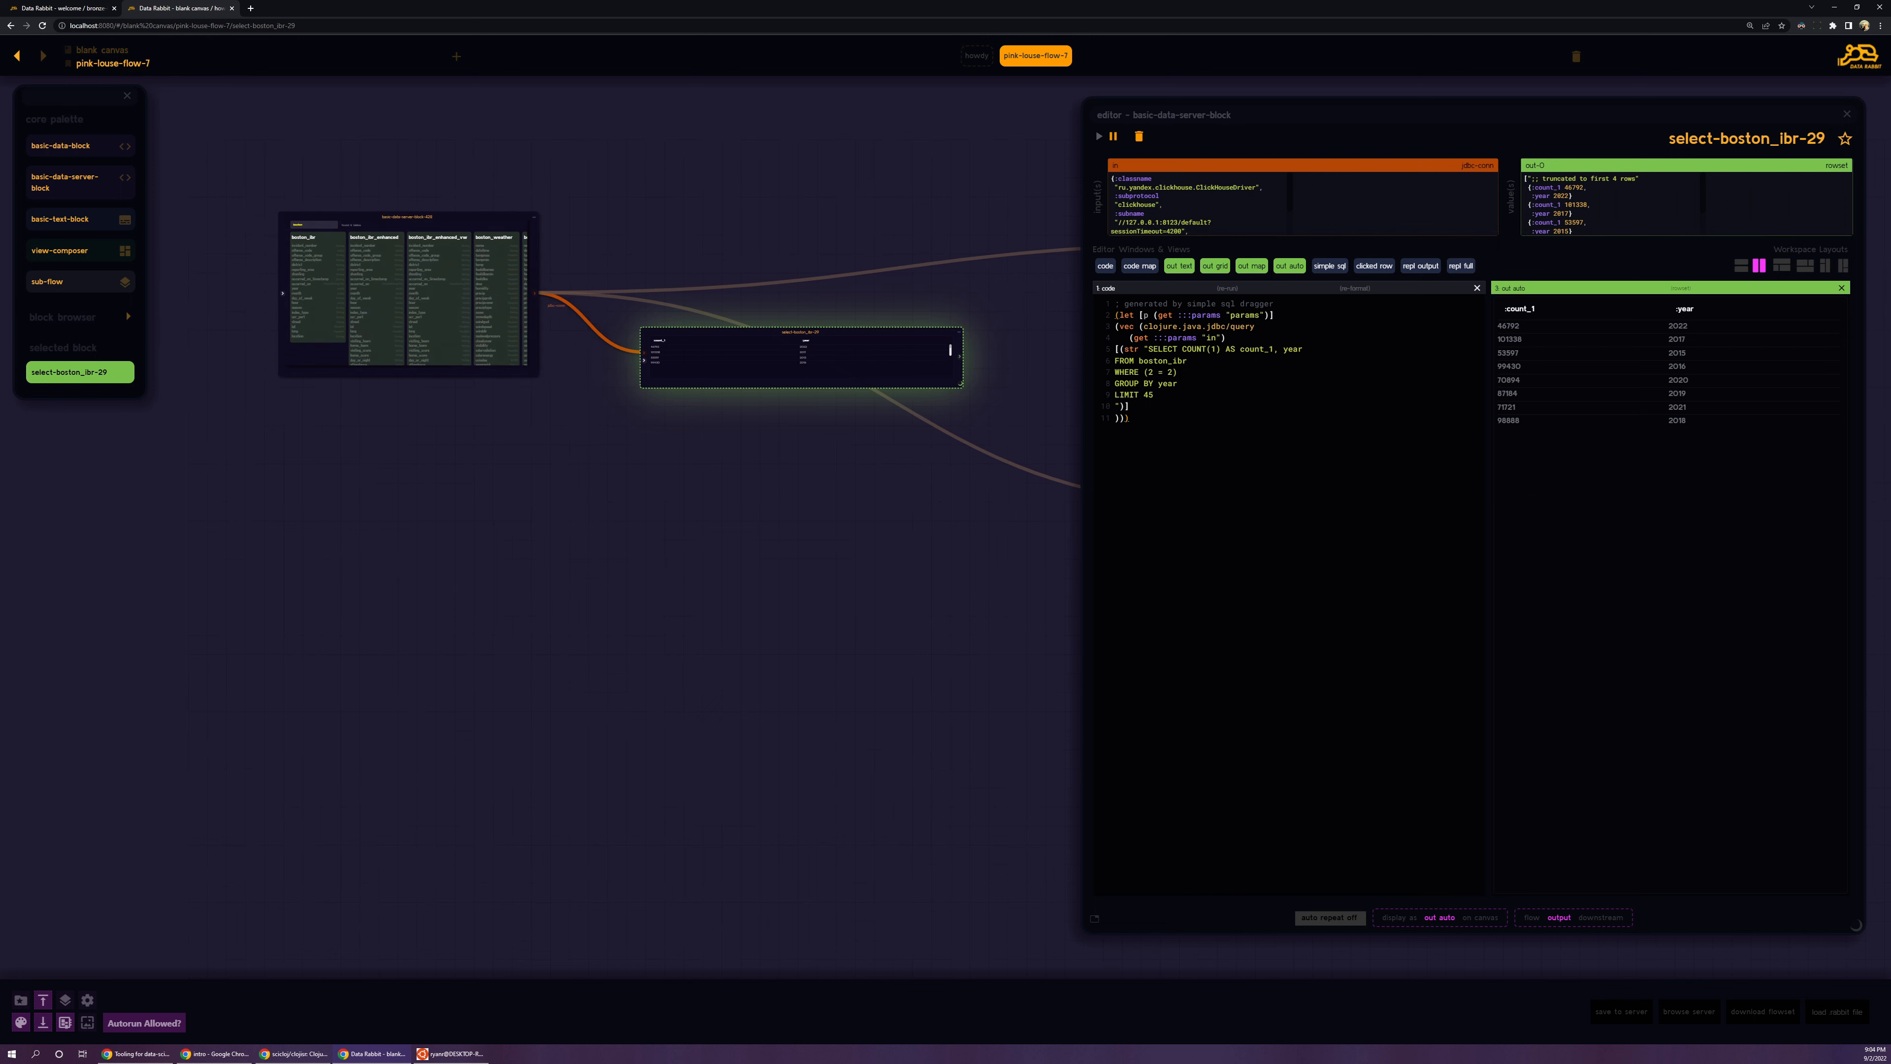
{"action": "left_click_drag", "start_coordinate": [1145, 348], "coordinate": [1120, 406]}
{"action": "left_click", "coordinate": [1221, 396]}
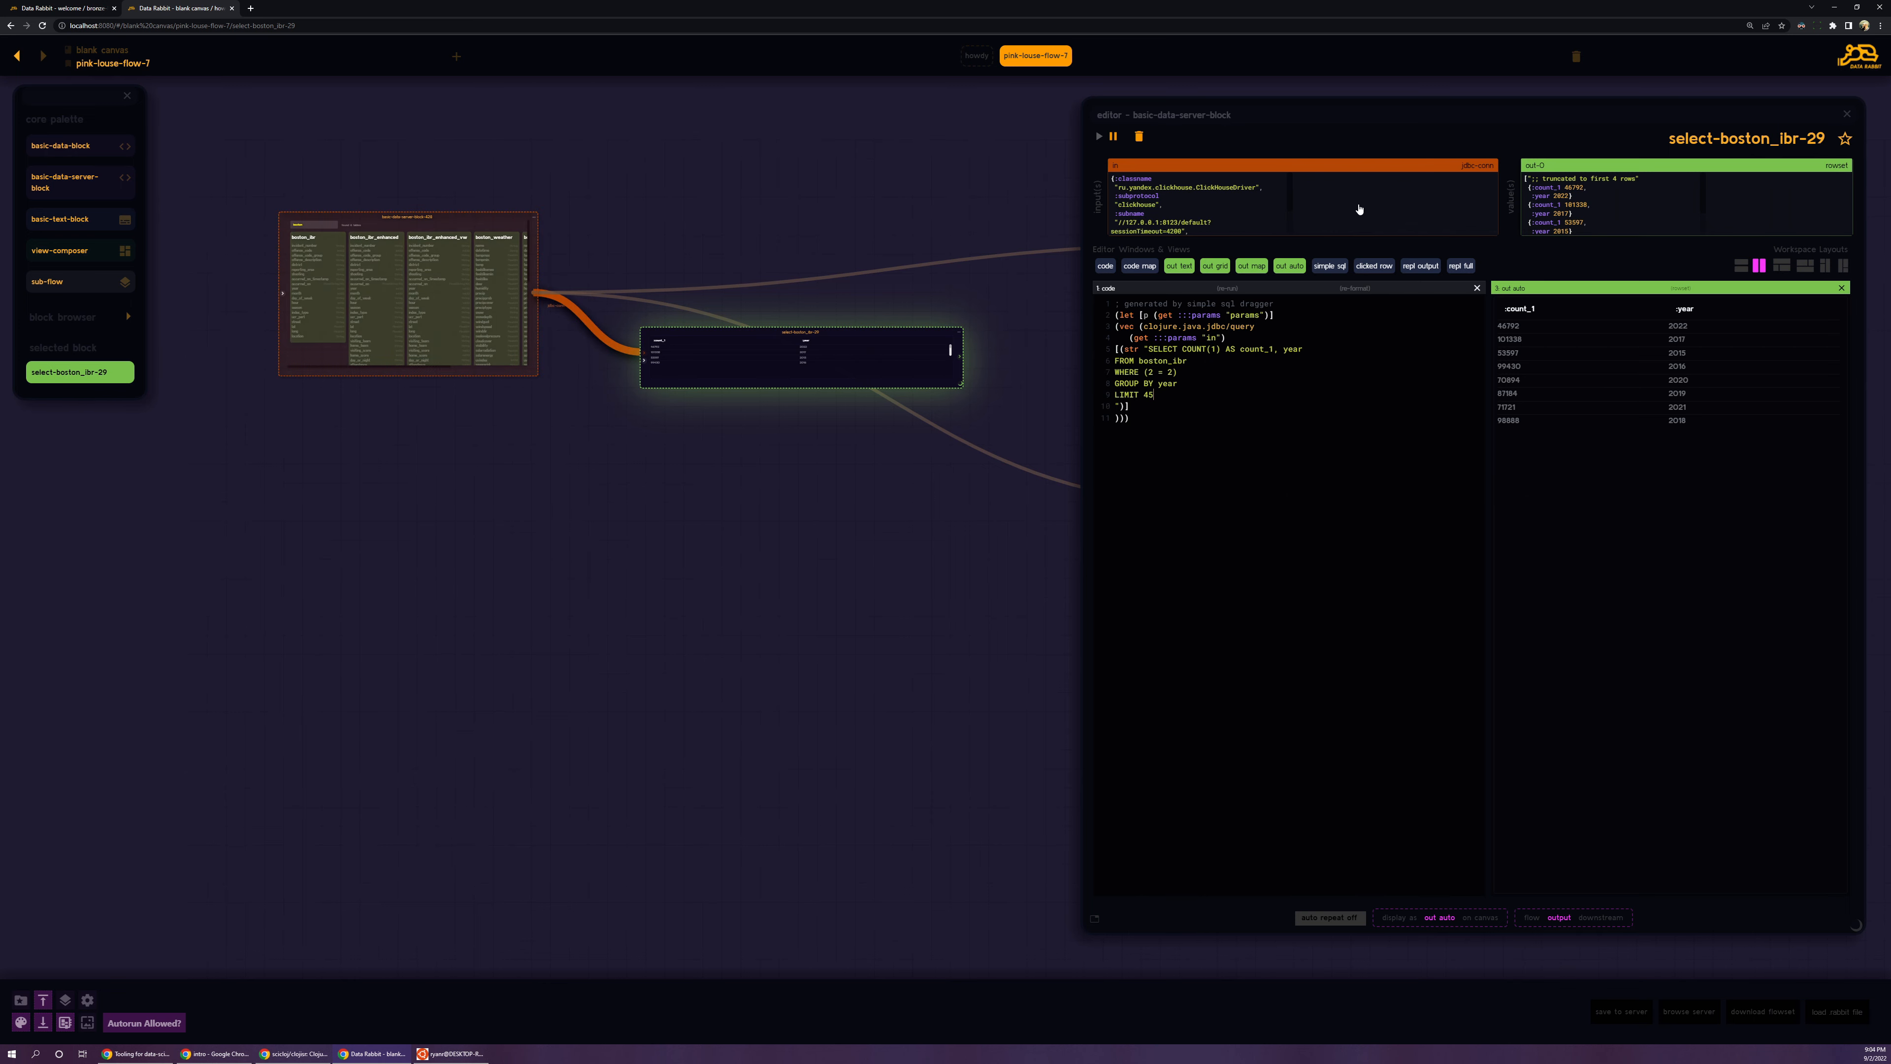
{"action": "left_click_drag", "start_coordinate": [1328, 267], "coordinate": [1330, 388]}
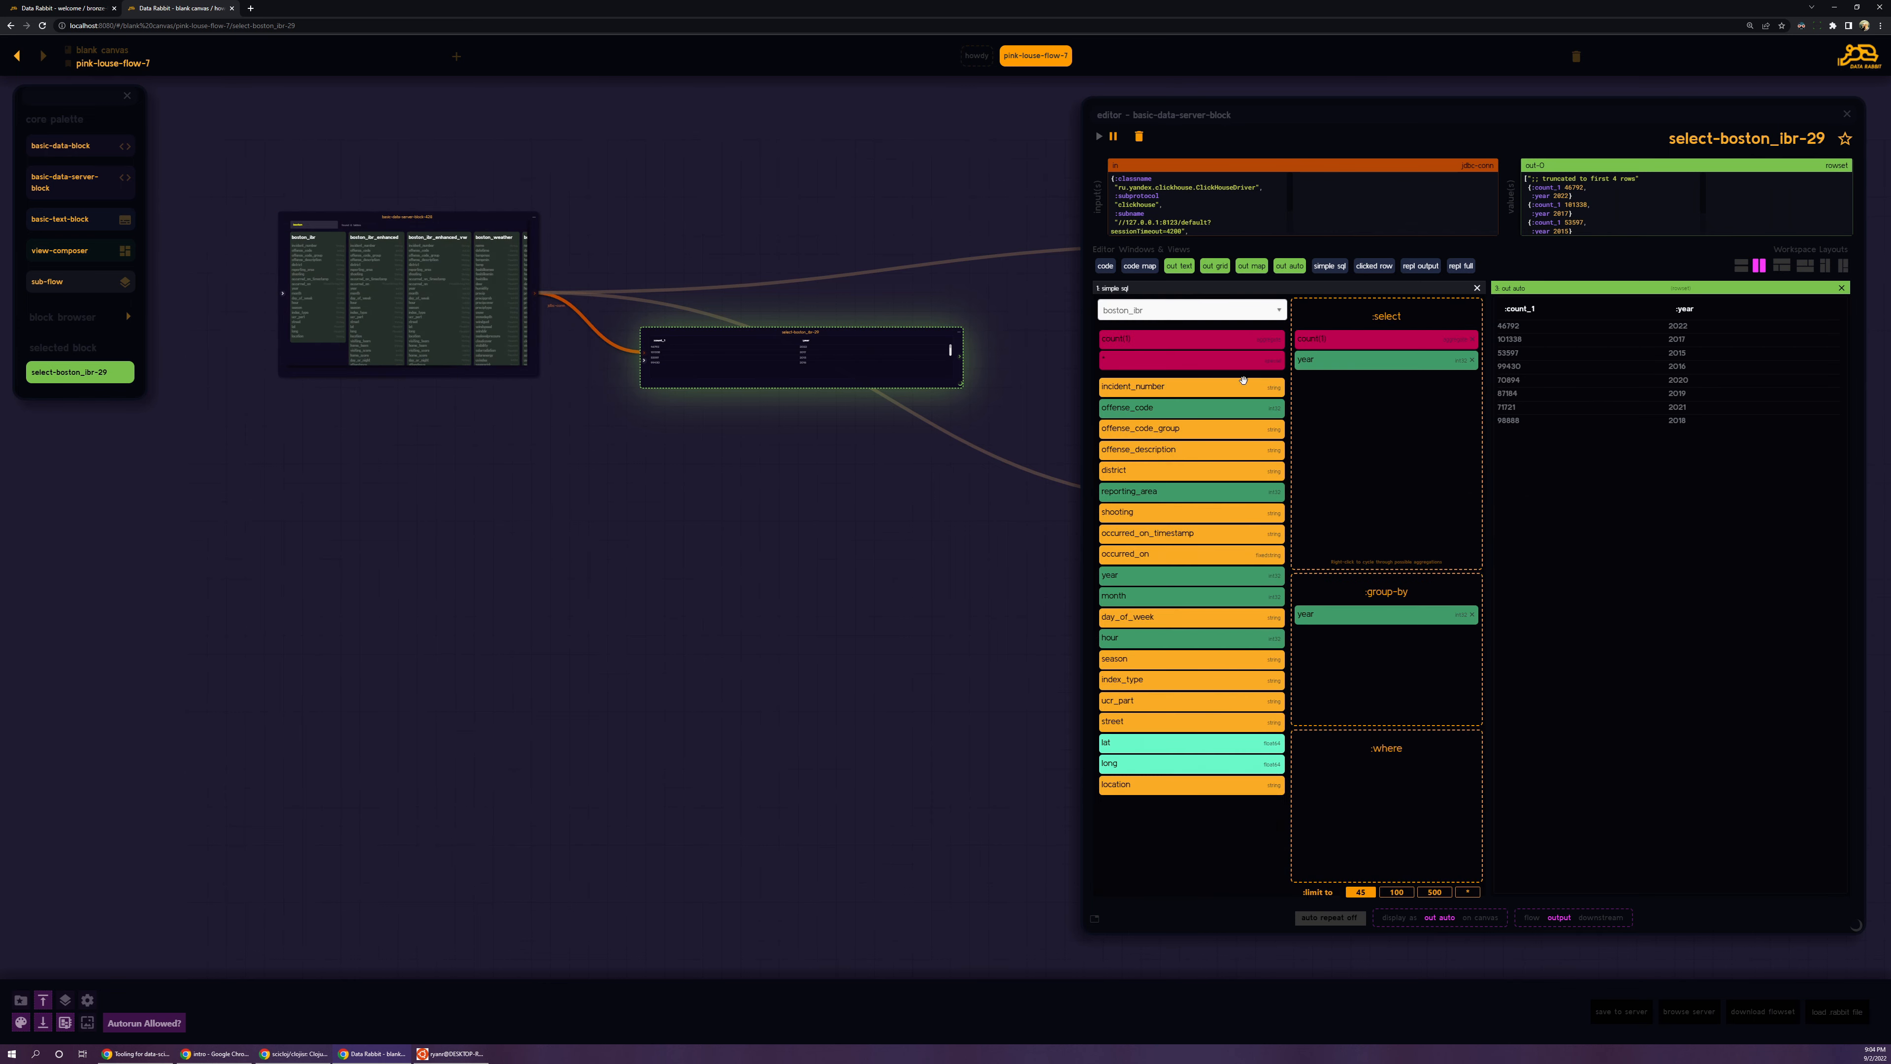
Step: Shrink the count-by-year query block on the canvas to a narrow, compact table
{"action": "scroll", "coordinate": [1007, 339], "scroll_direction": "up", "scroll_amount": 5}
{"action": "left_click_drag", "start_coordinate": [998, 344], "coordinate": [978, 382]}
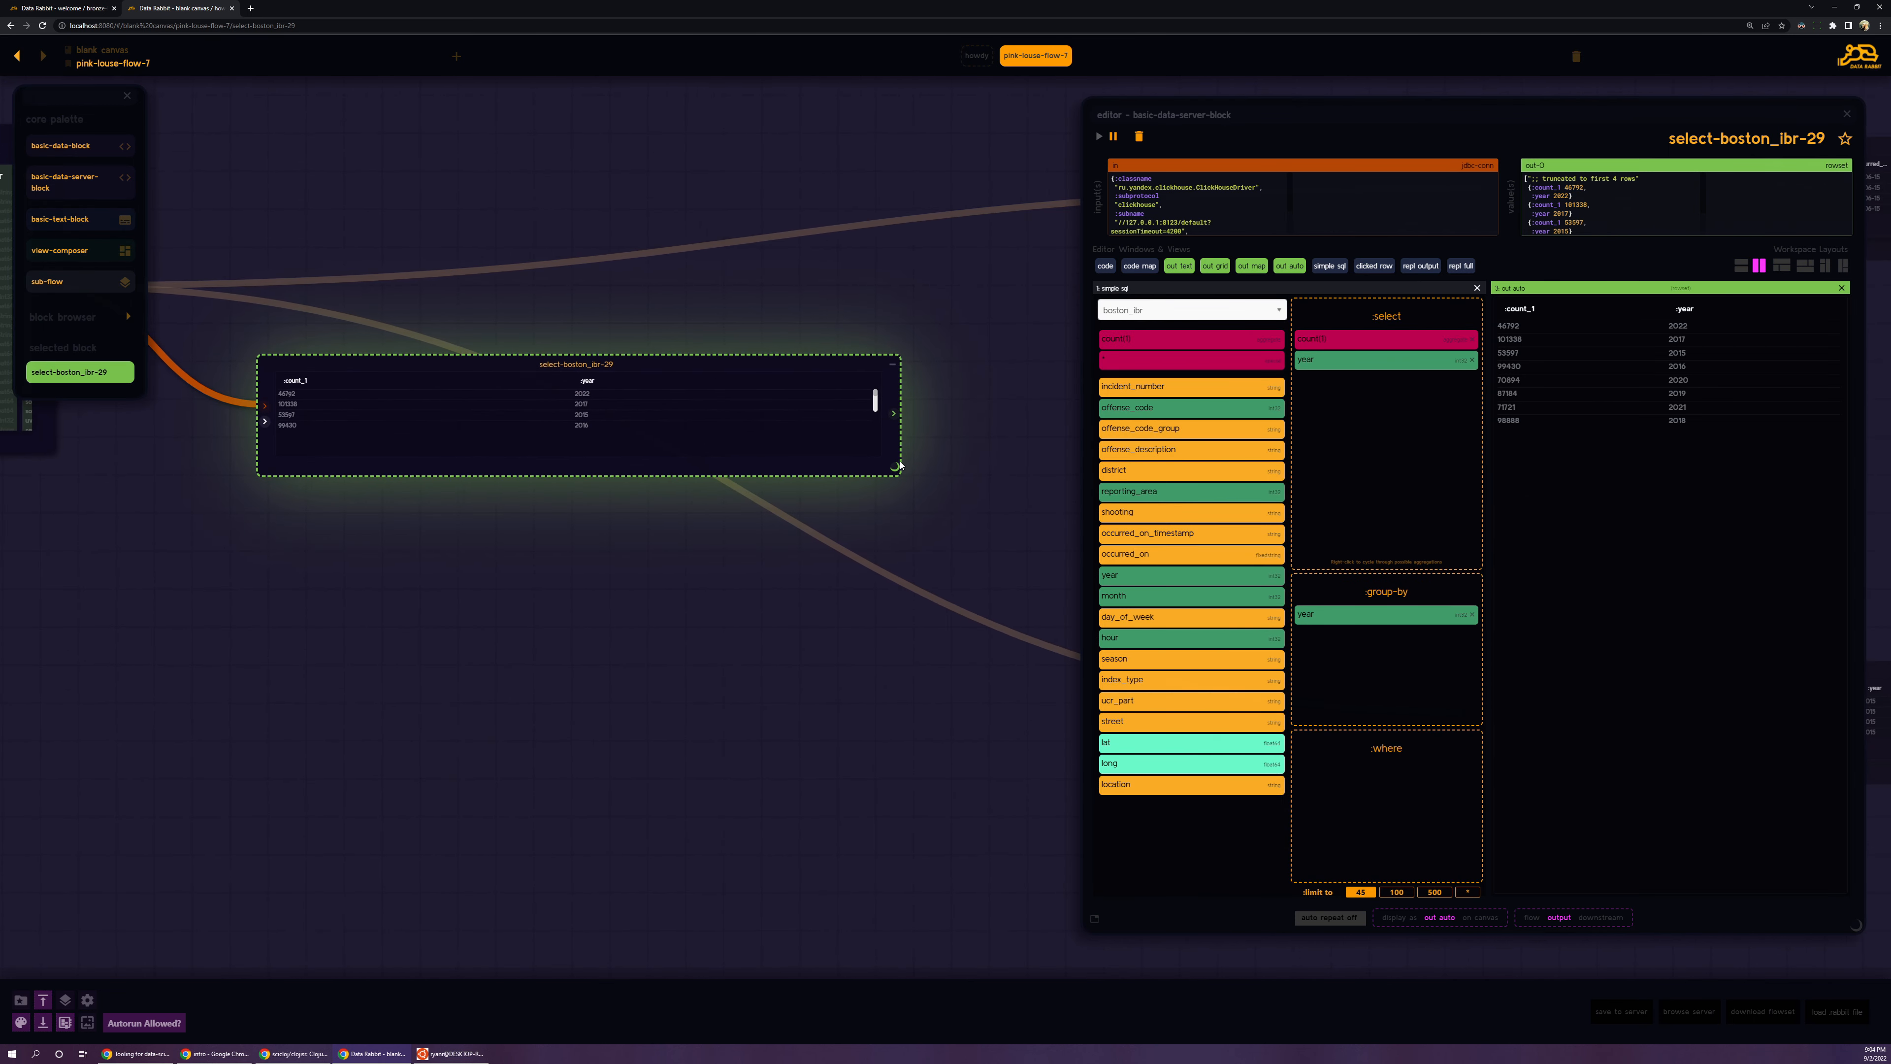
{"action": "left_click_drag", "start_coordinate": [895, 468], "coordinate": [498, 410]}
{"action": "scroll", "coordinate": [530, 440], "scroll_direction": "down", "scroll_amount": 3}
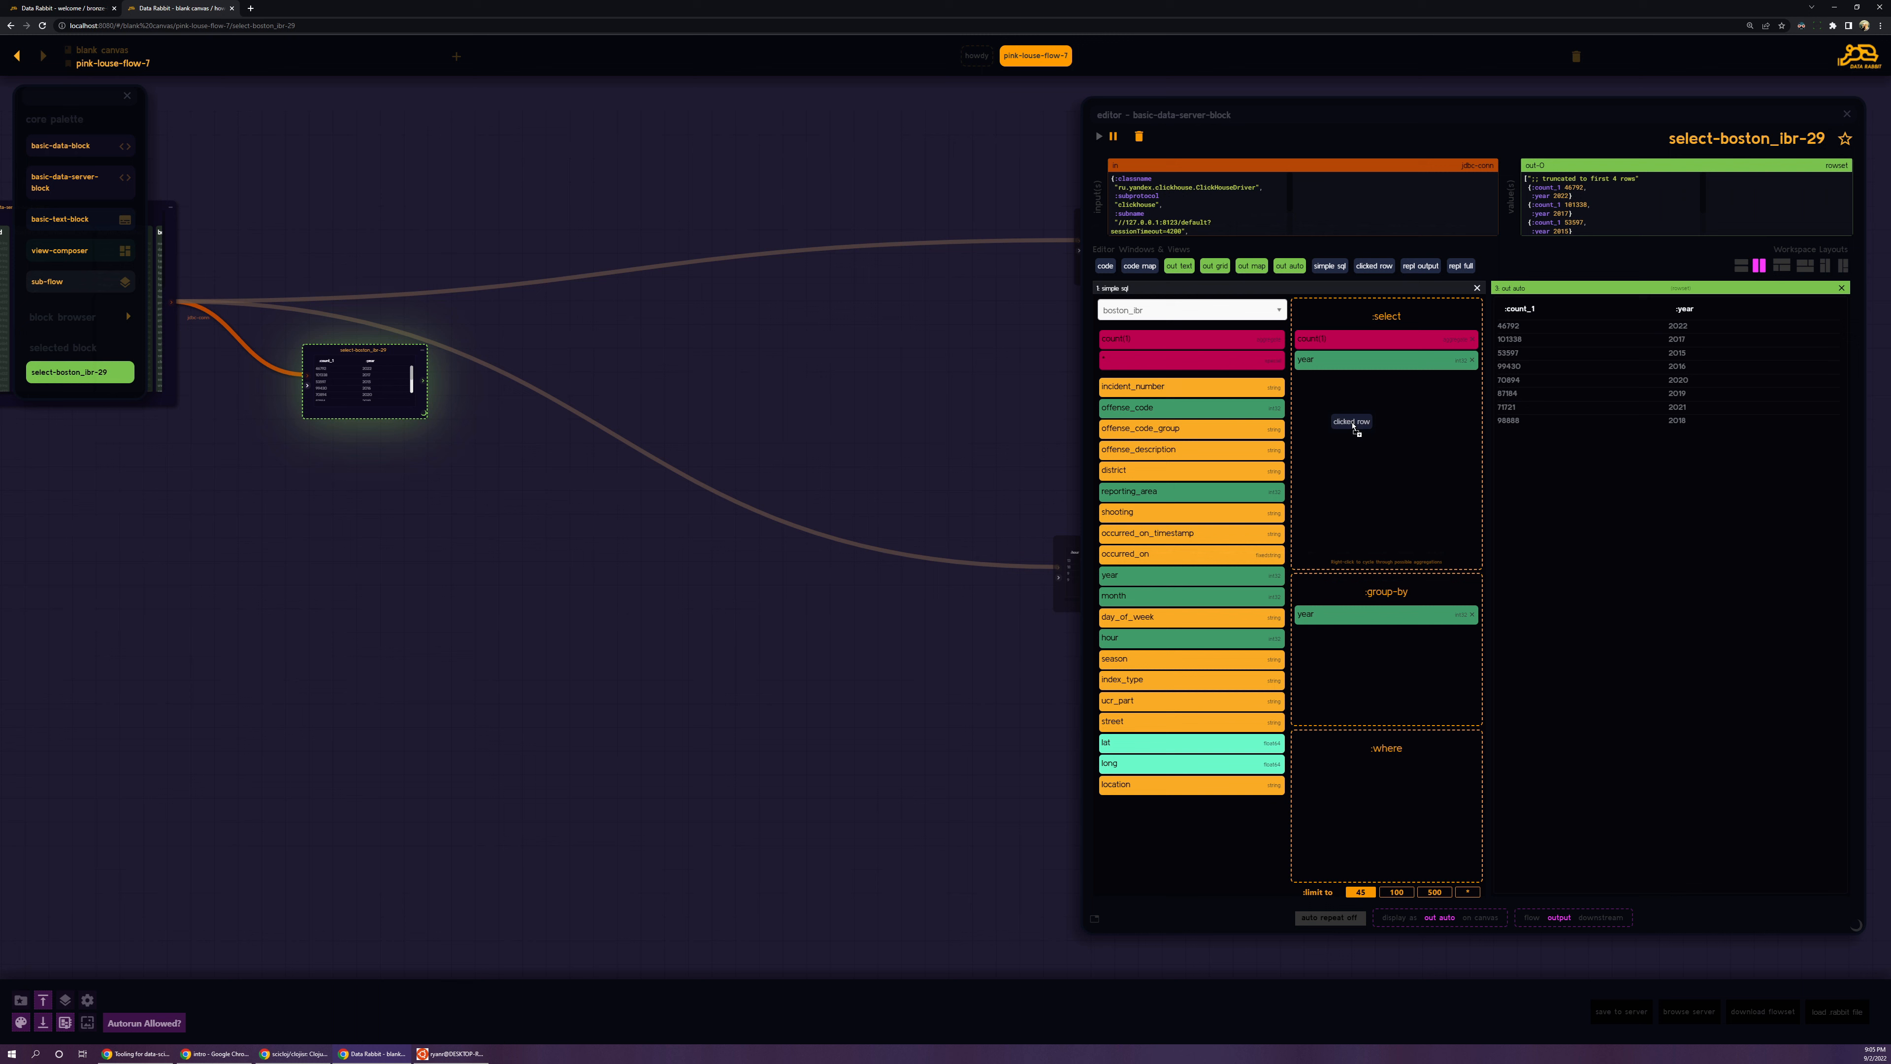
Step: Show the clicked row view in the editor, select the 2016 row, and review its single ops and aggregate options
{"action": "left_click_drag", "start_coordinate": [1349, 419], "coordinate": [1334, 416]}
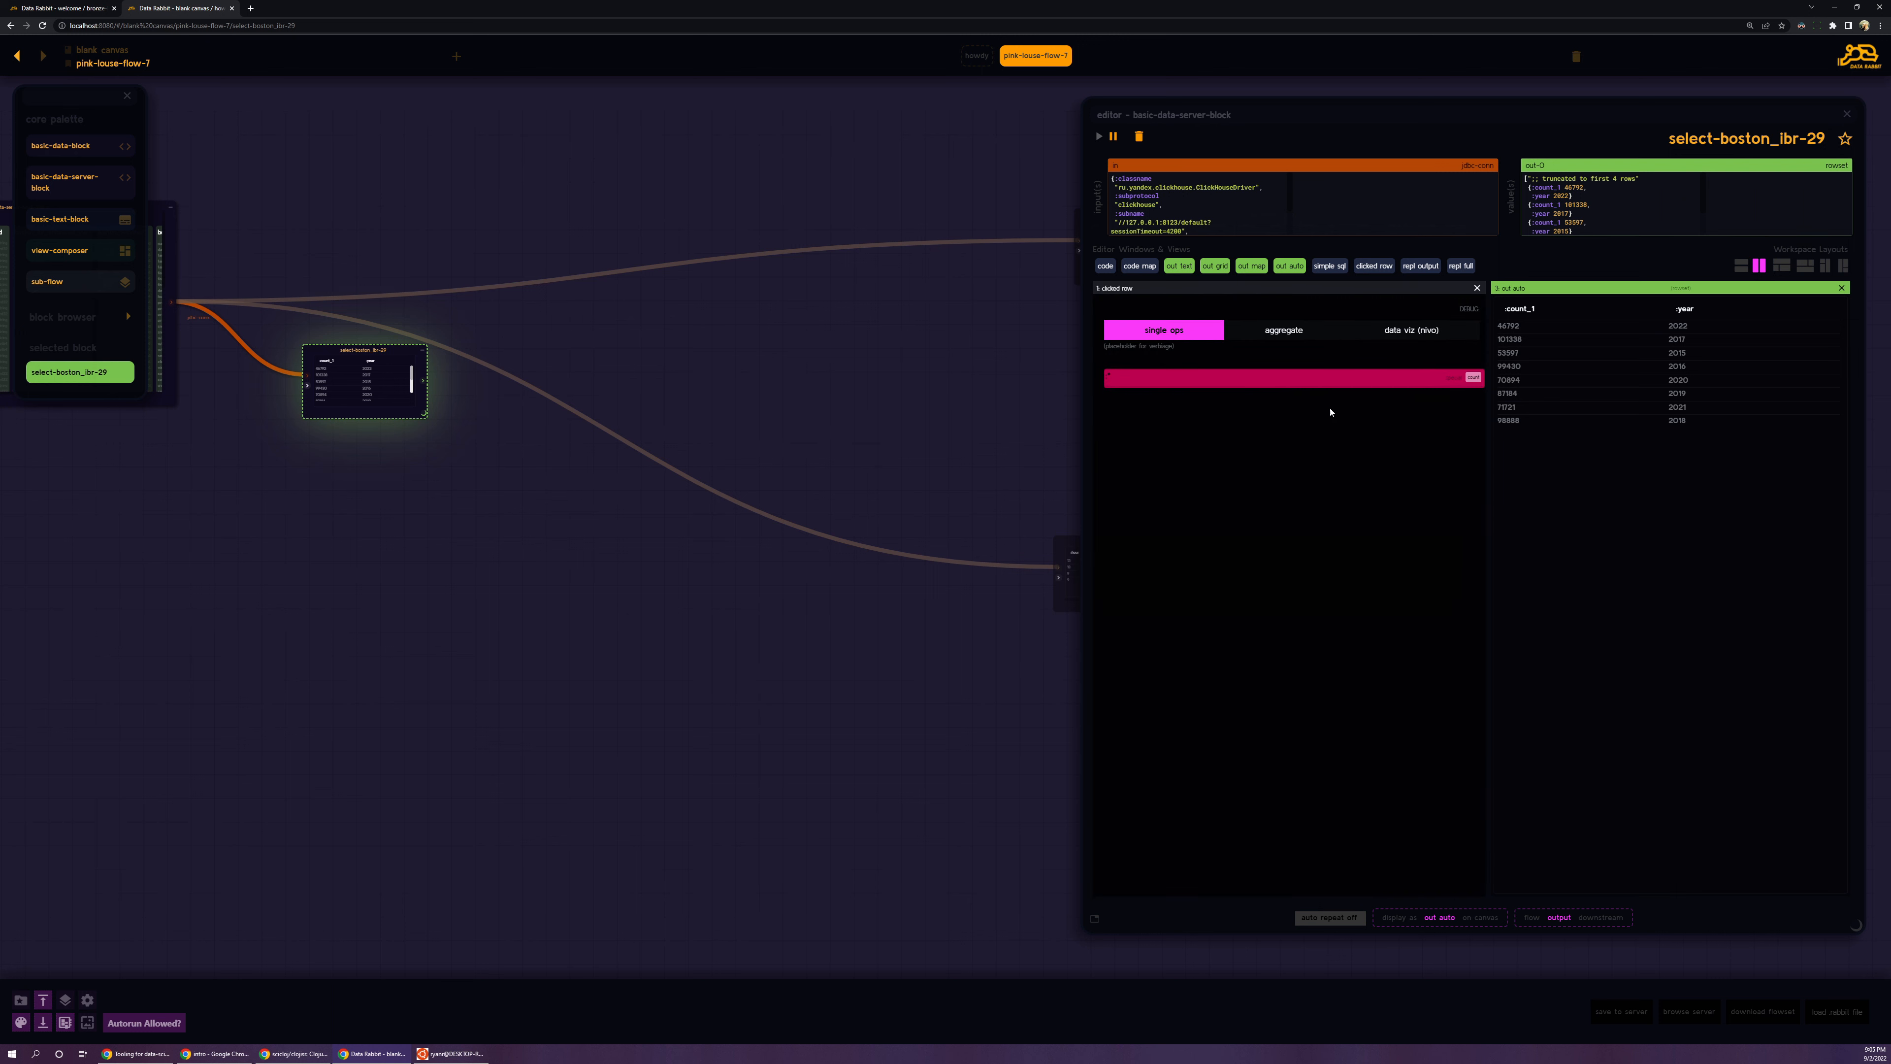
{"action": "left_click", "coordinate": [1623, 366]}
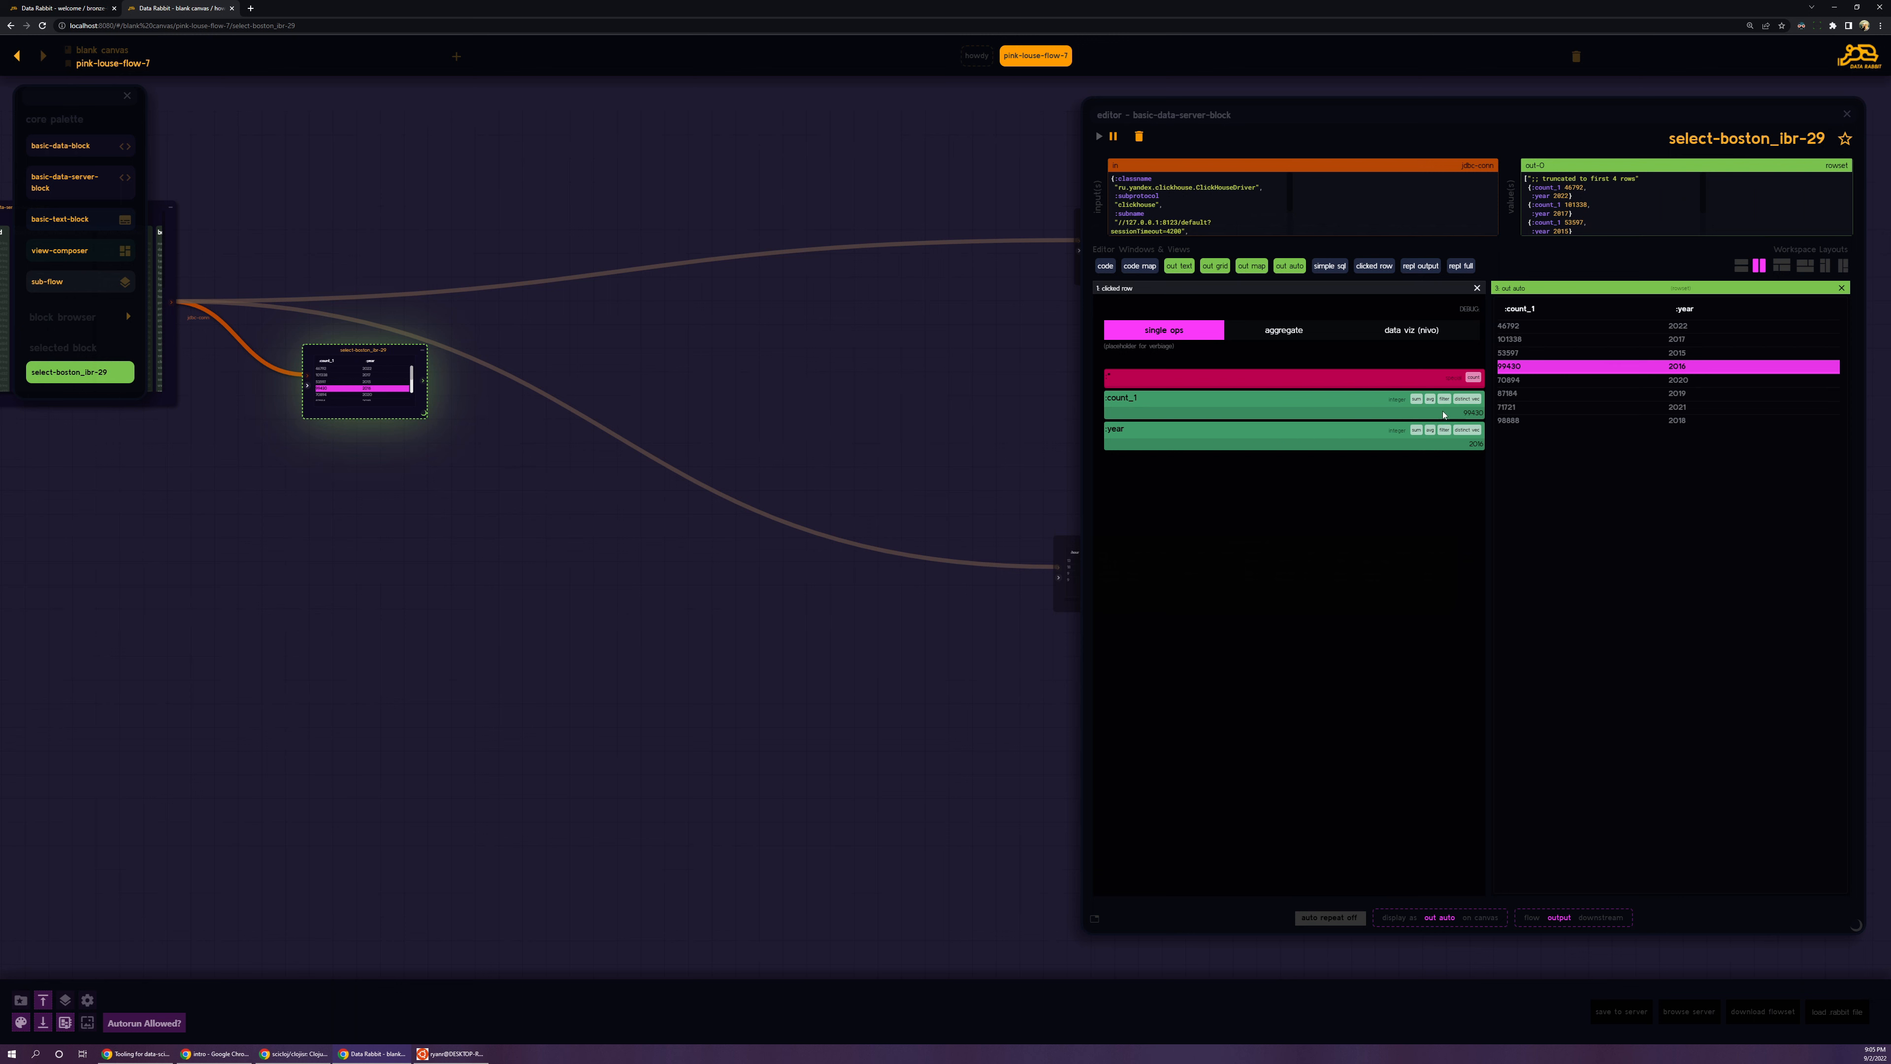
{"action": "left_click", "coordinate": [1282, 330]}
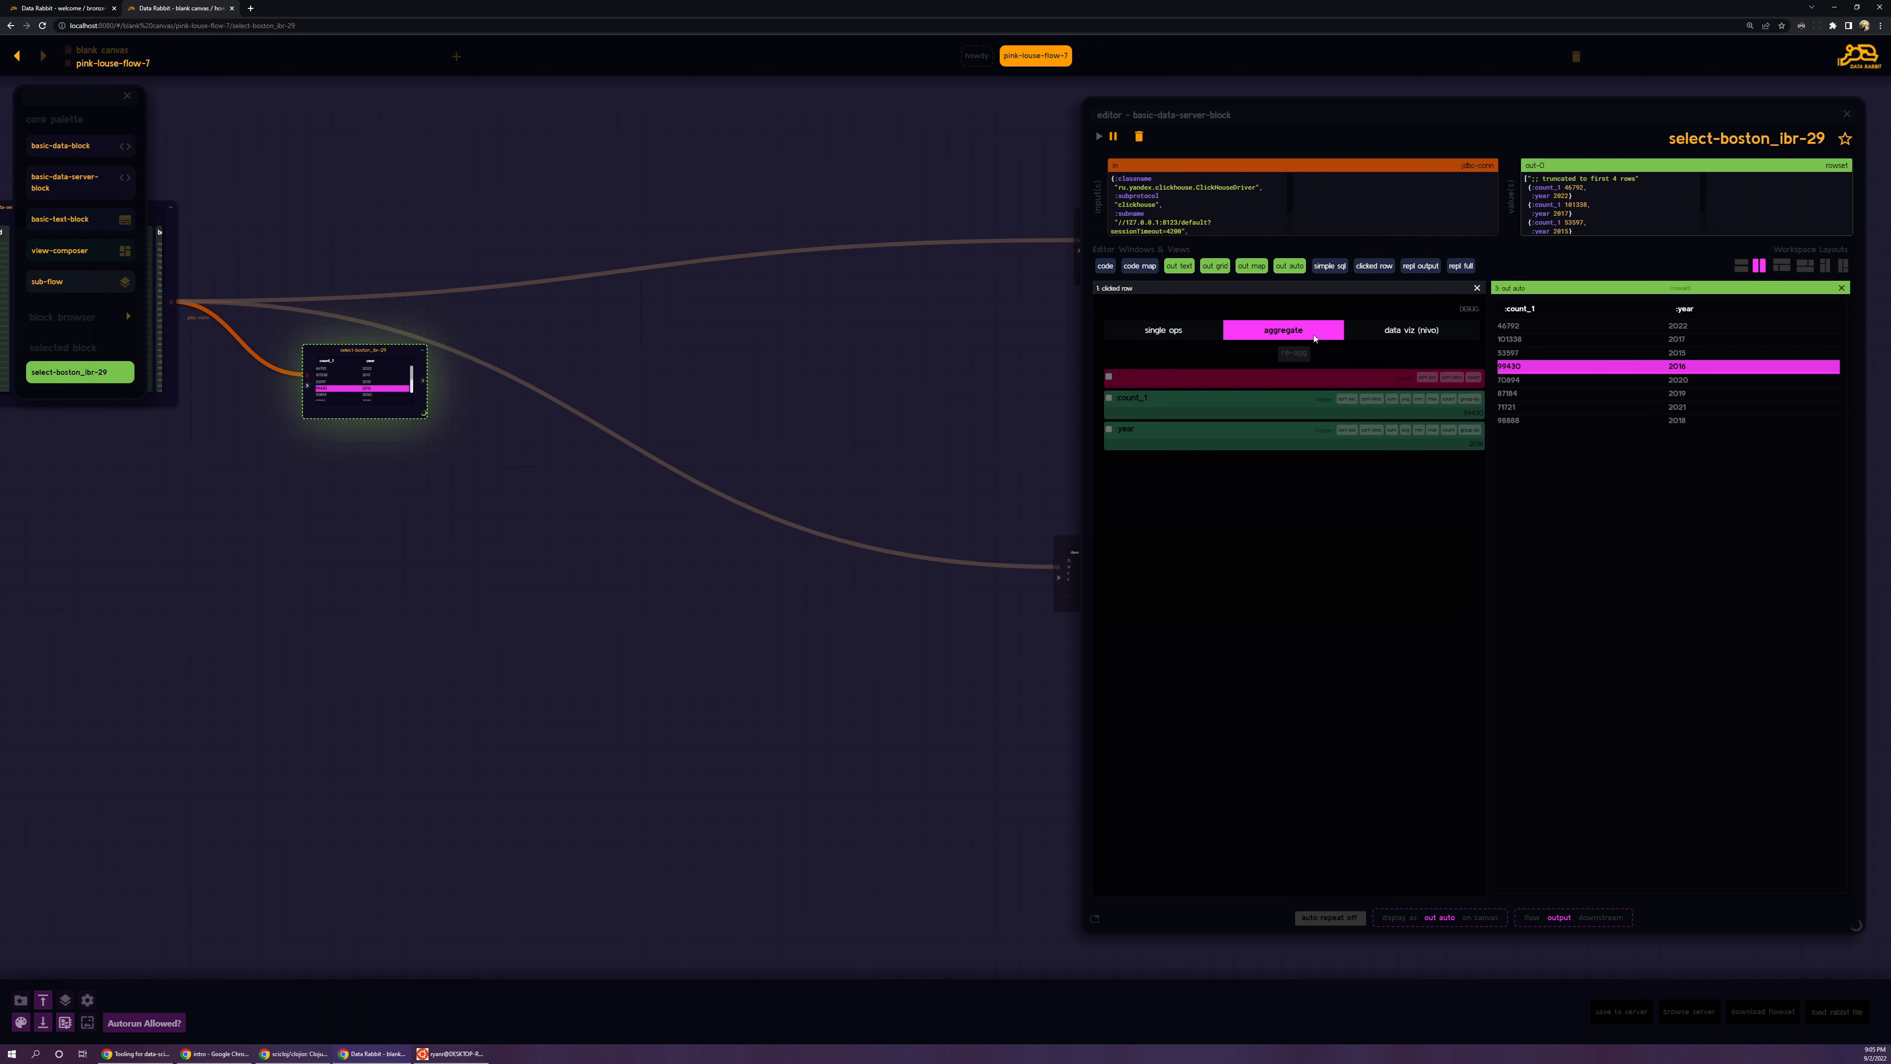
{"action": "left_click", "coordinate": [1179, 332]}
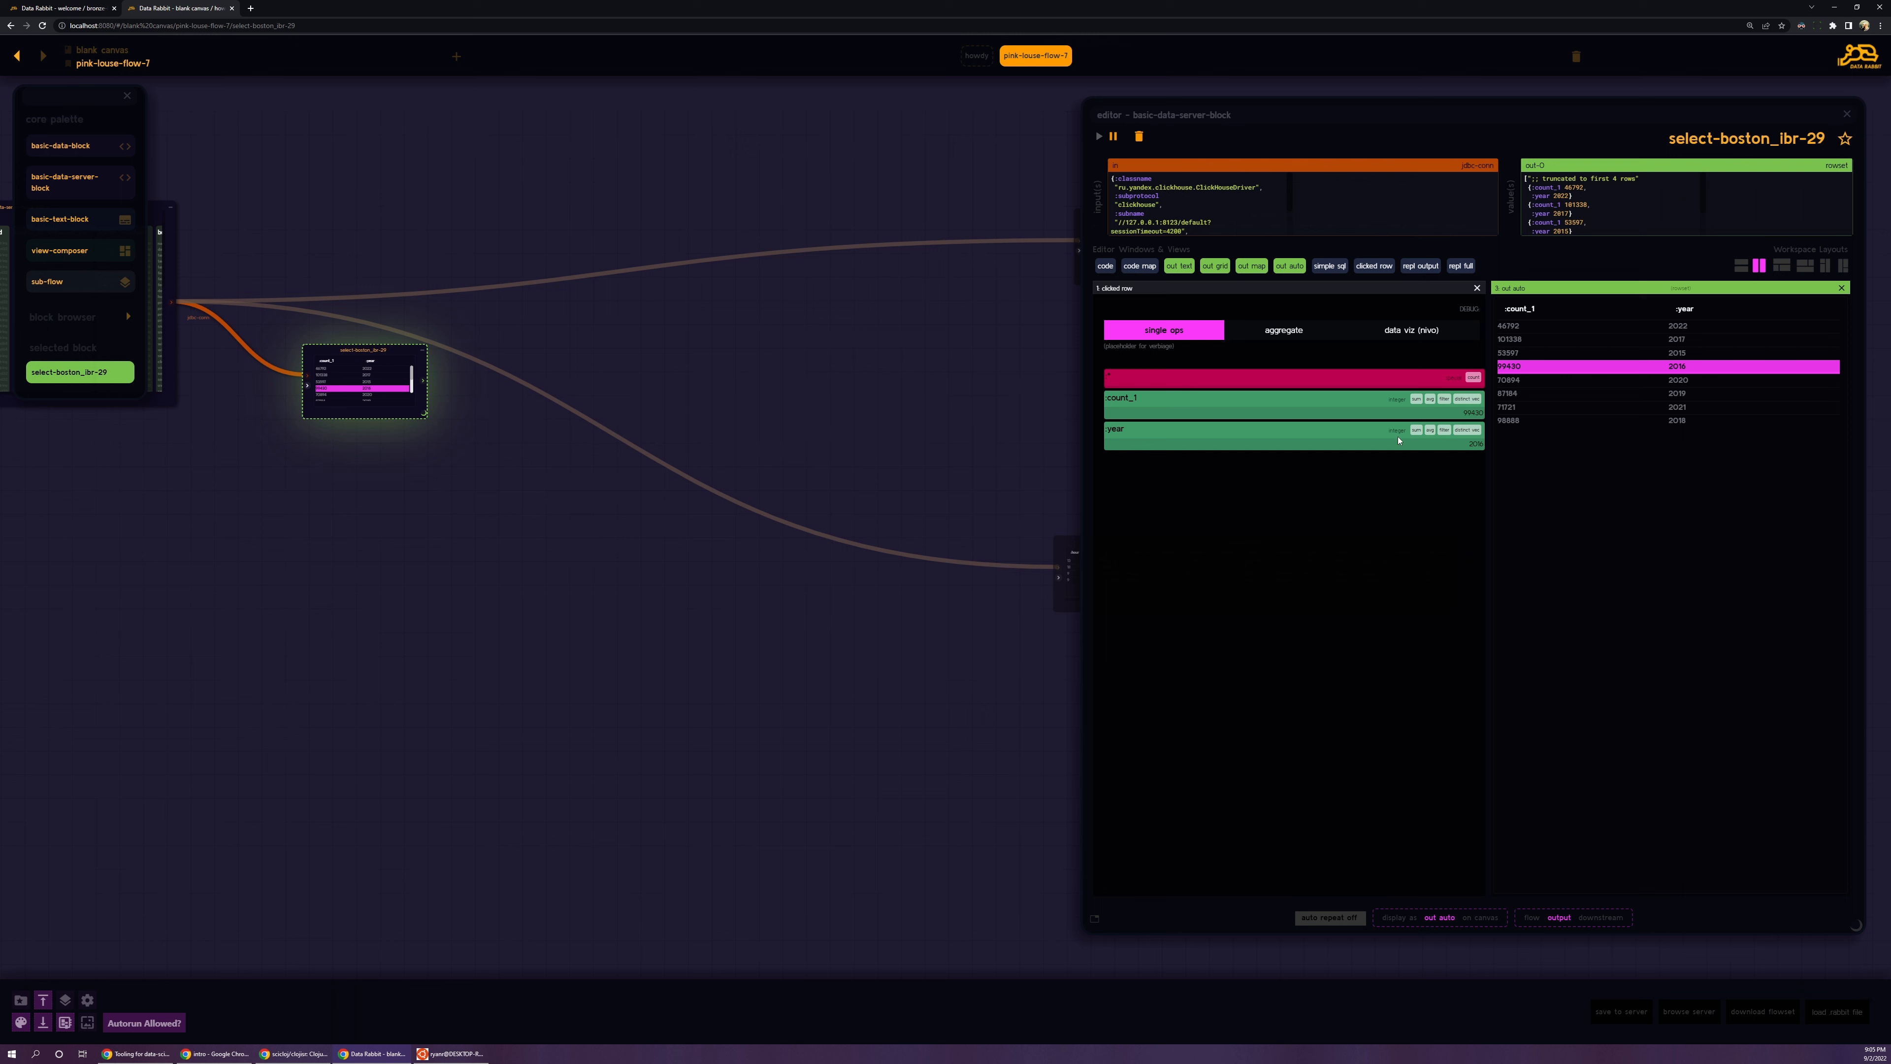
{"action": "left_click", "coordinate": [1296, 332]}
Step: Create a bar chart block beside the query block using data viz, with count_1 summed per year and sorted by year
{"action": "left_click", "coordinate": [1397, 330]}
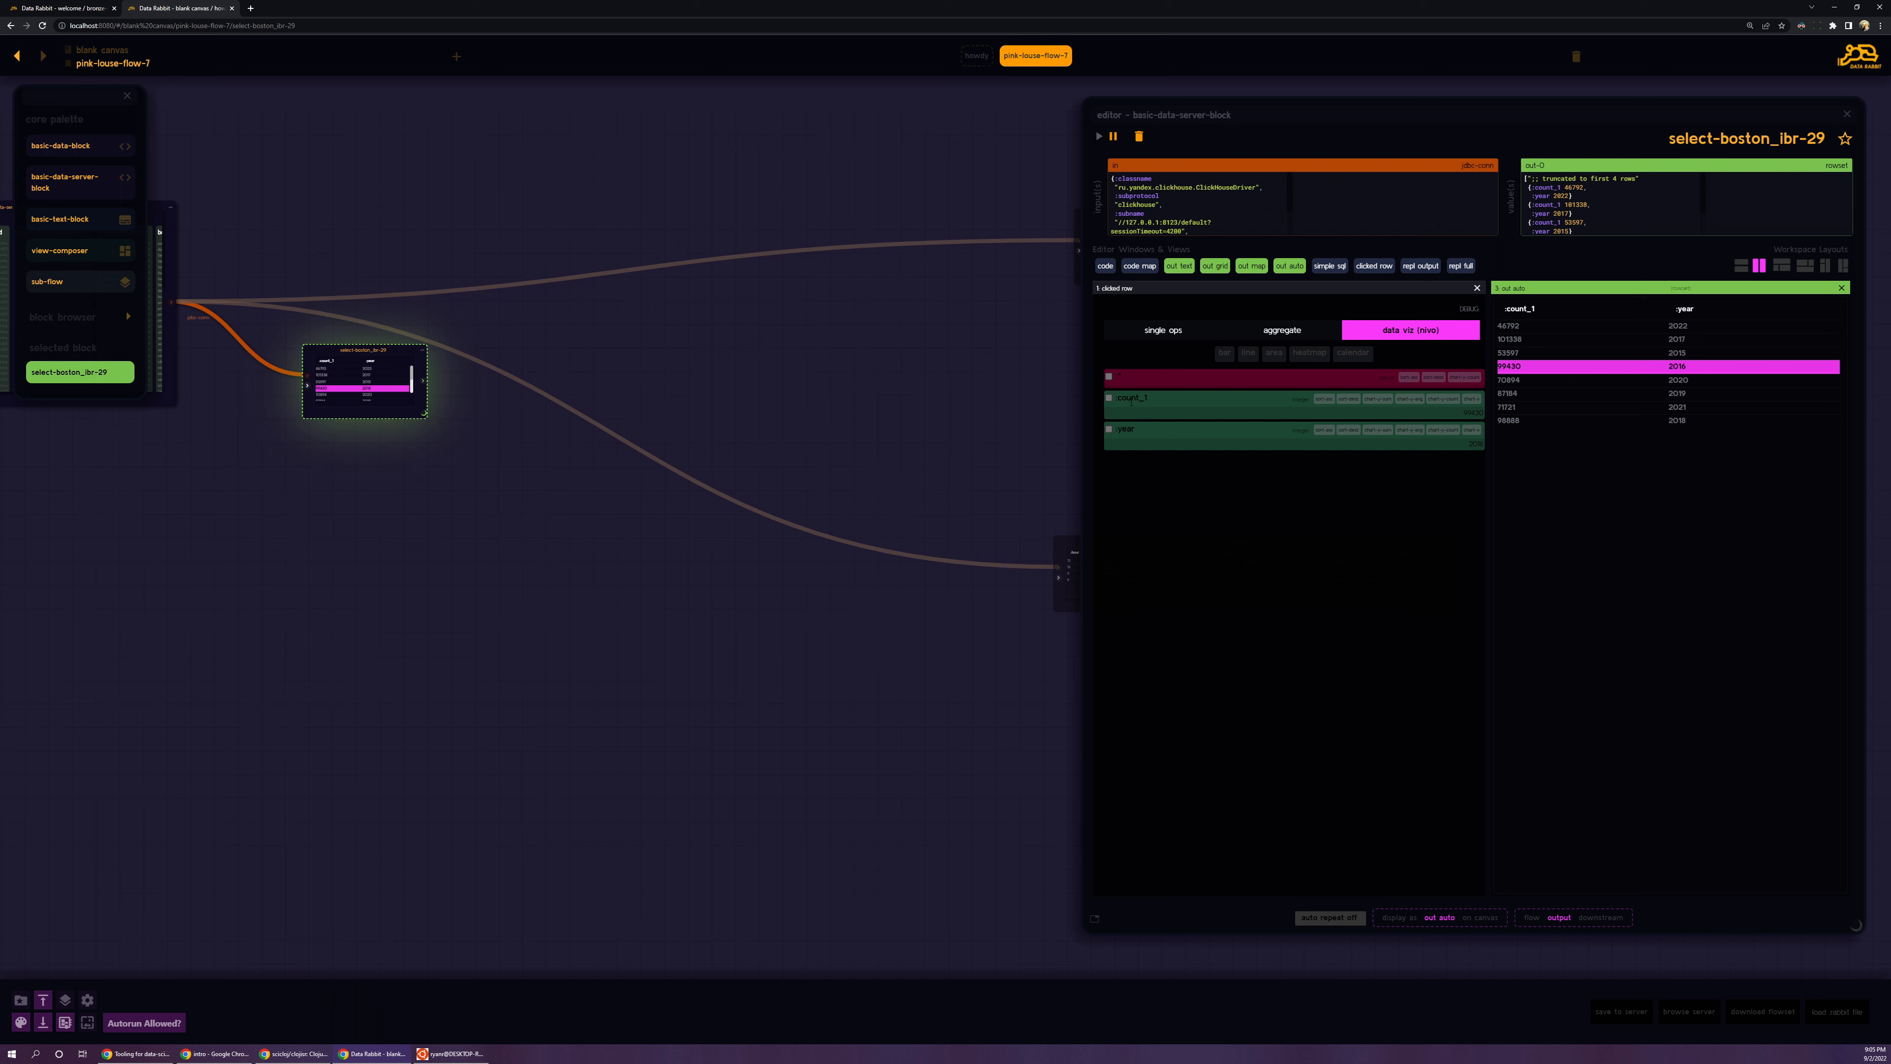
{"action": "left_click", "coordinate": [1110, 399]}
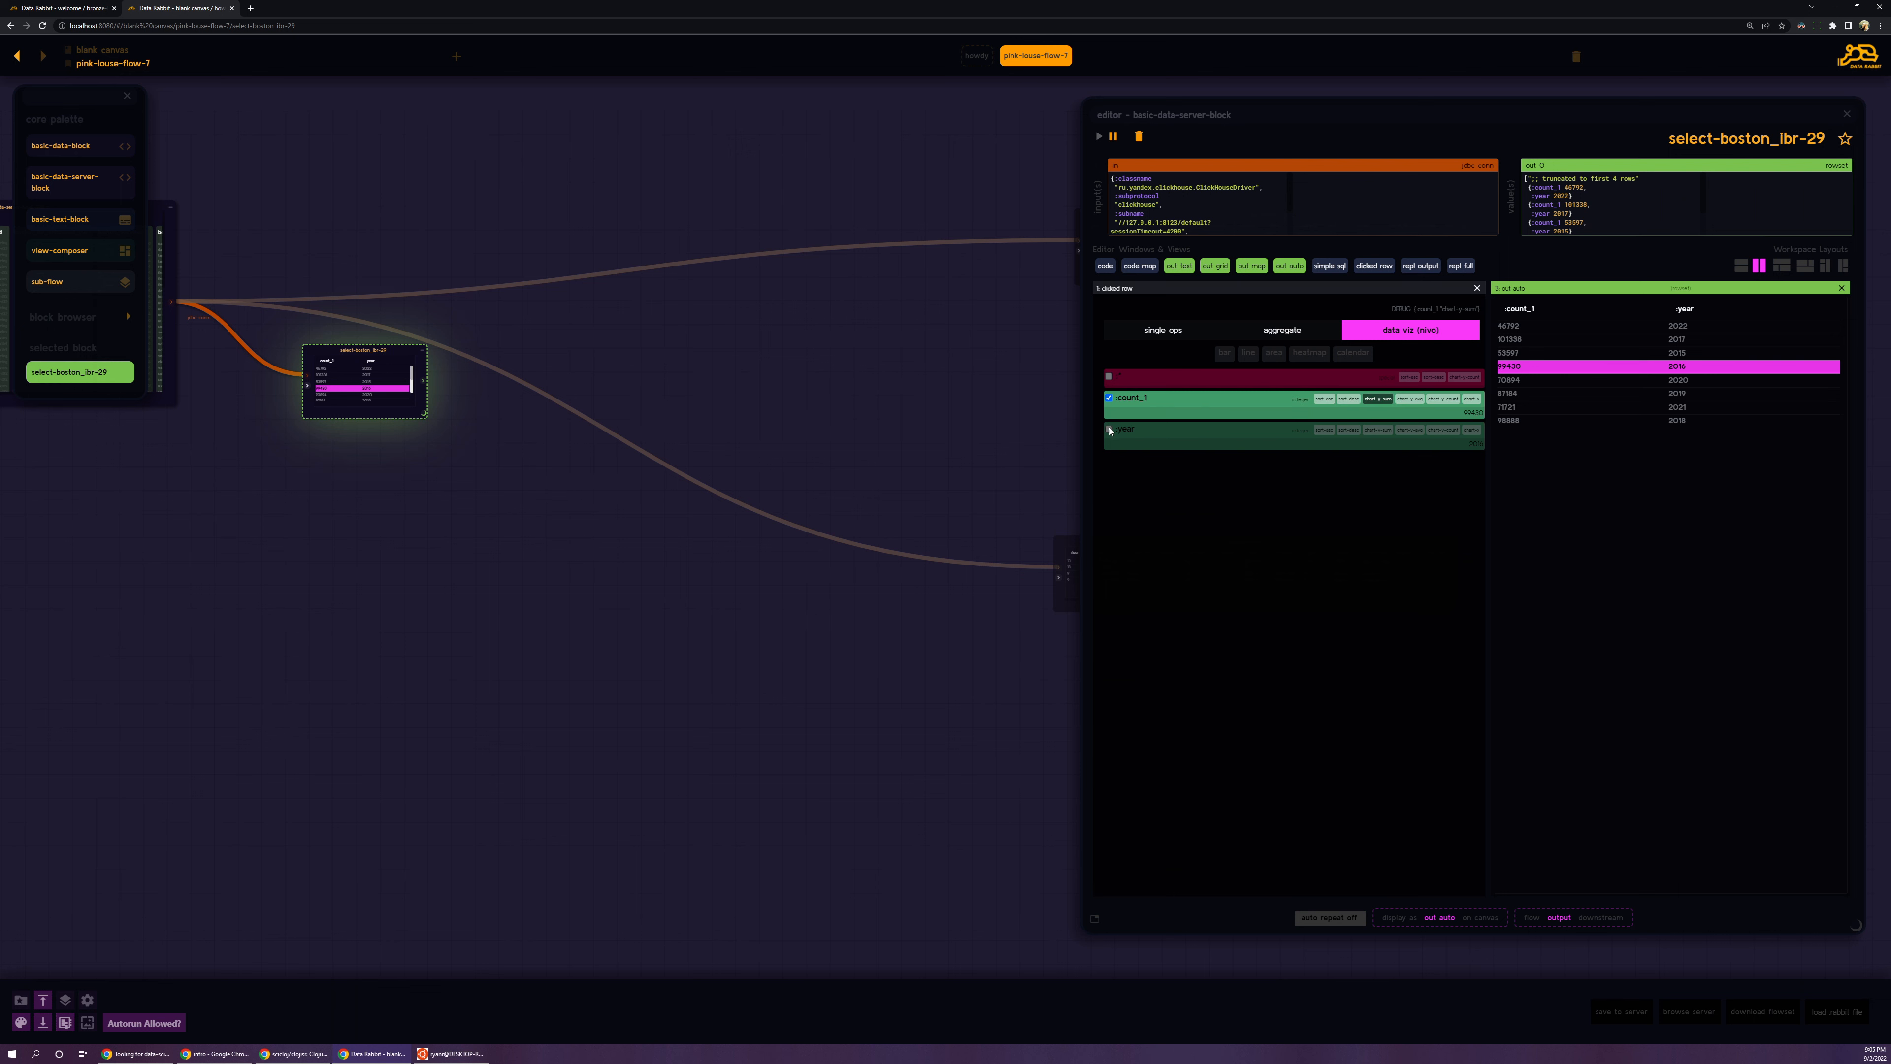
{"action": "left_click", "coordinate": [1110, 430]}
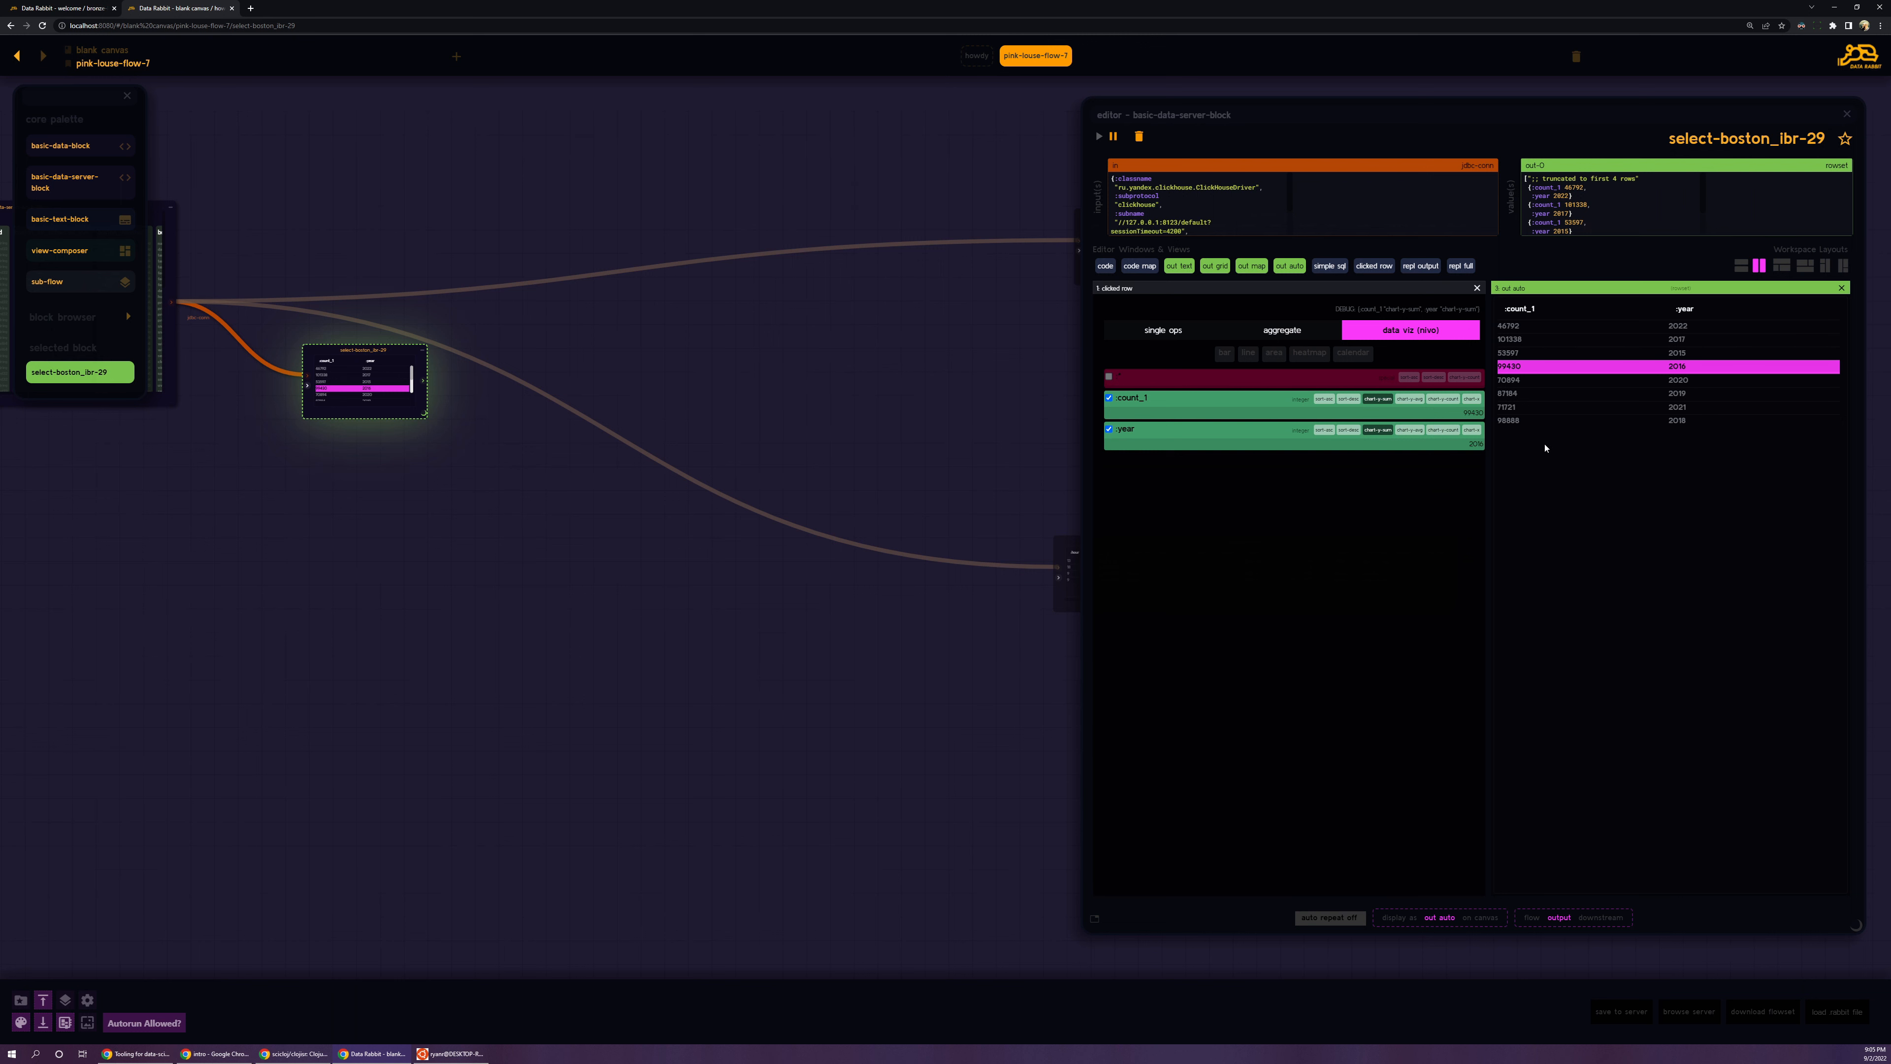
{"action": "left_click", "coordinate": [1473, 432]}
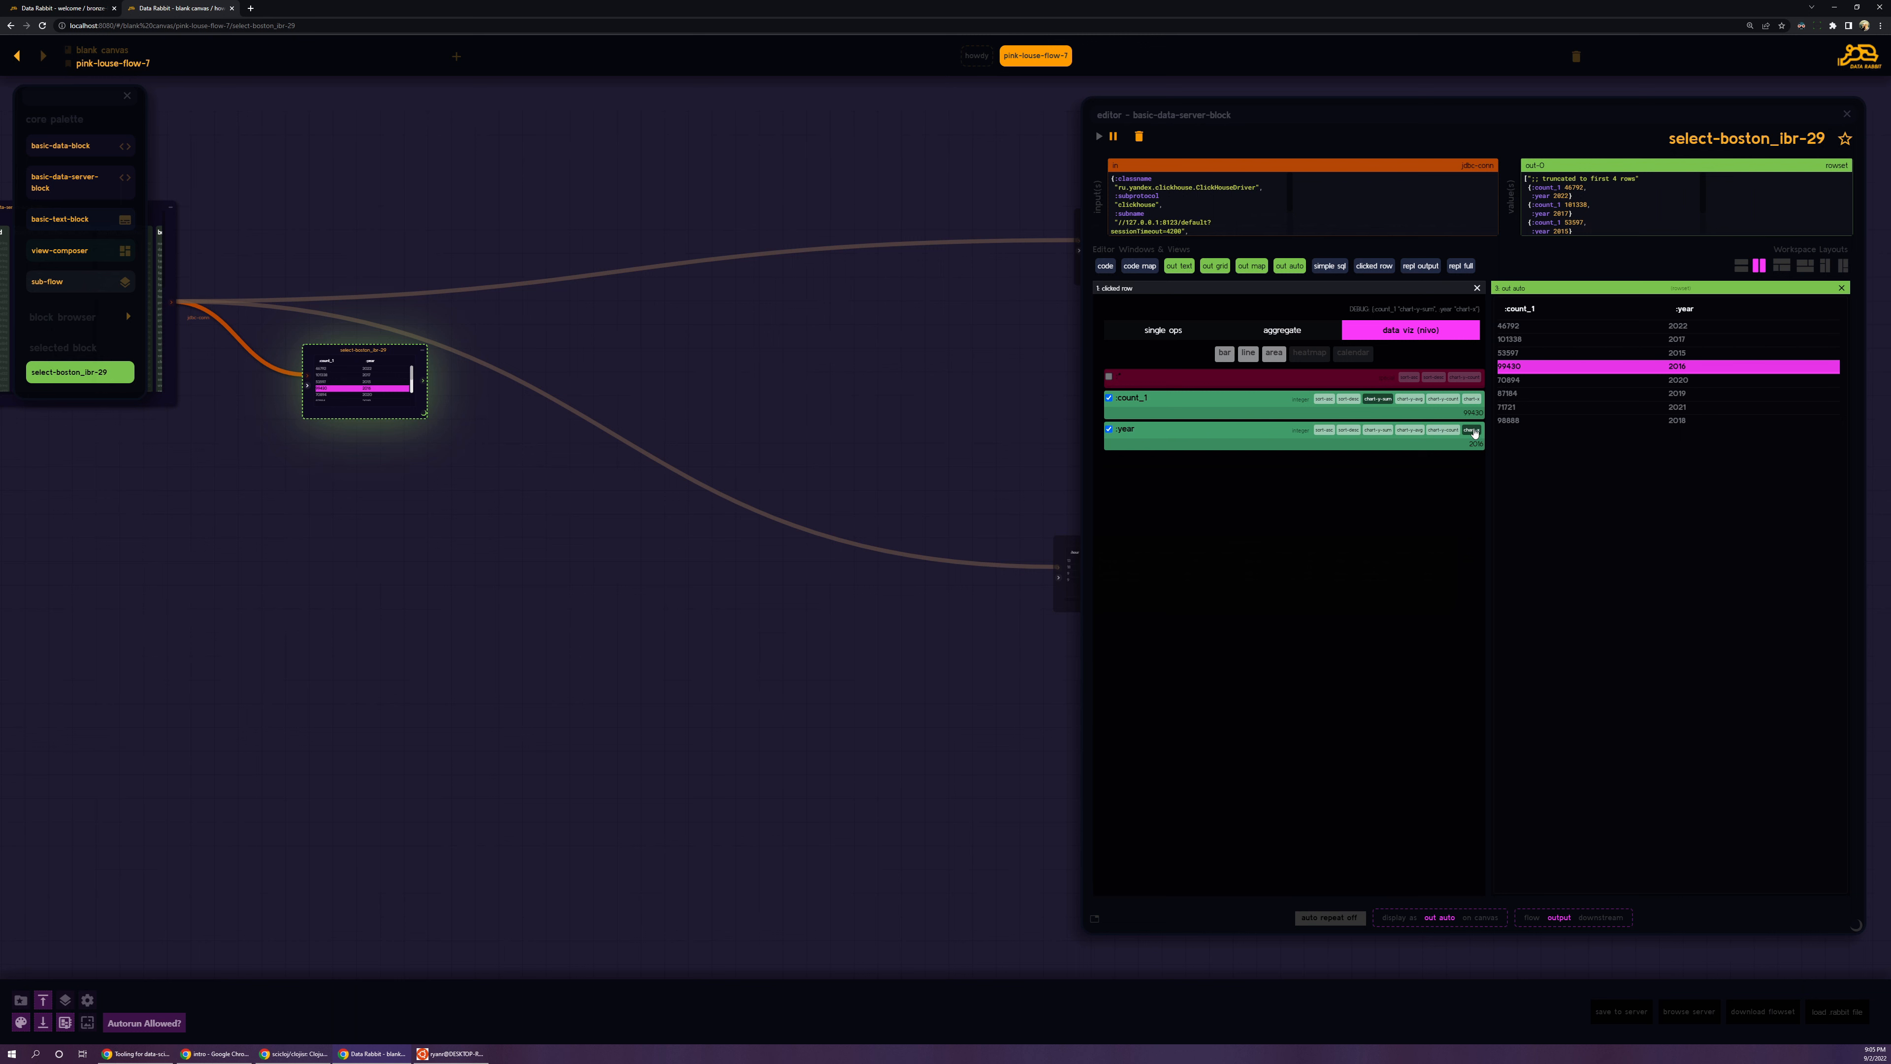
{"action": "left_click", "coordinate": [1325, 433]}
{"action": "left_click_drag", "start_coordinate": [1219, 355], "coordinate": [576, 326]}
Step: Open the new bar chart block and set the chart's left margin to 95 in its code
{"action": "left_click", "coordinate": [623, 361]}
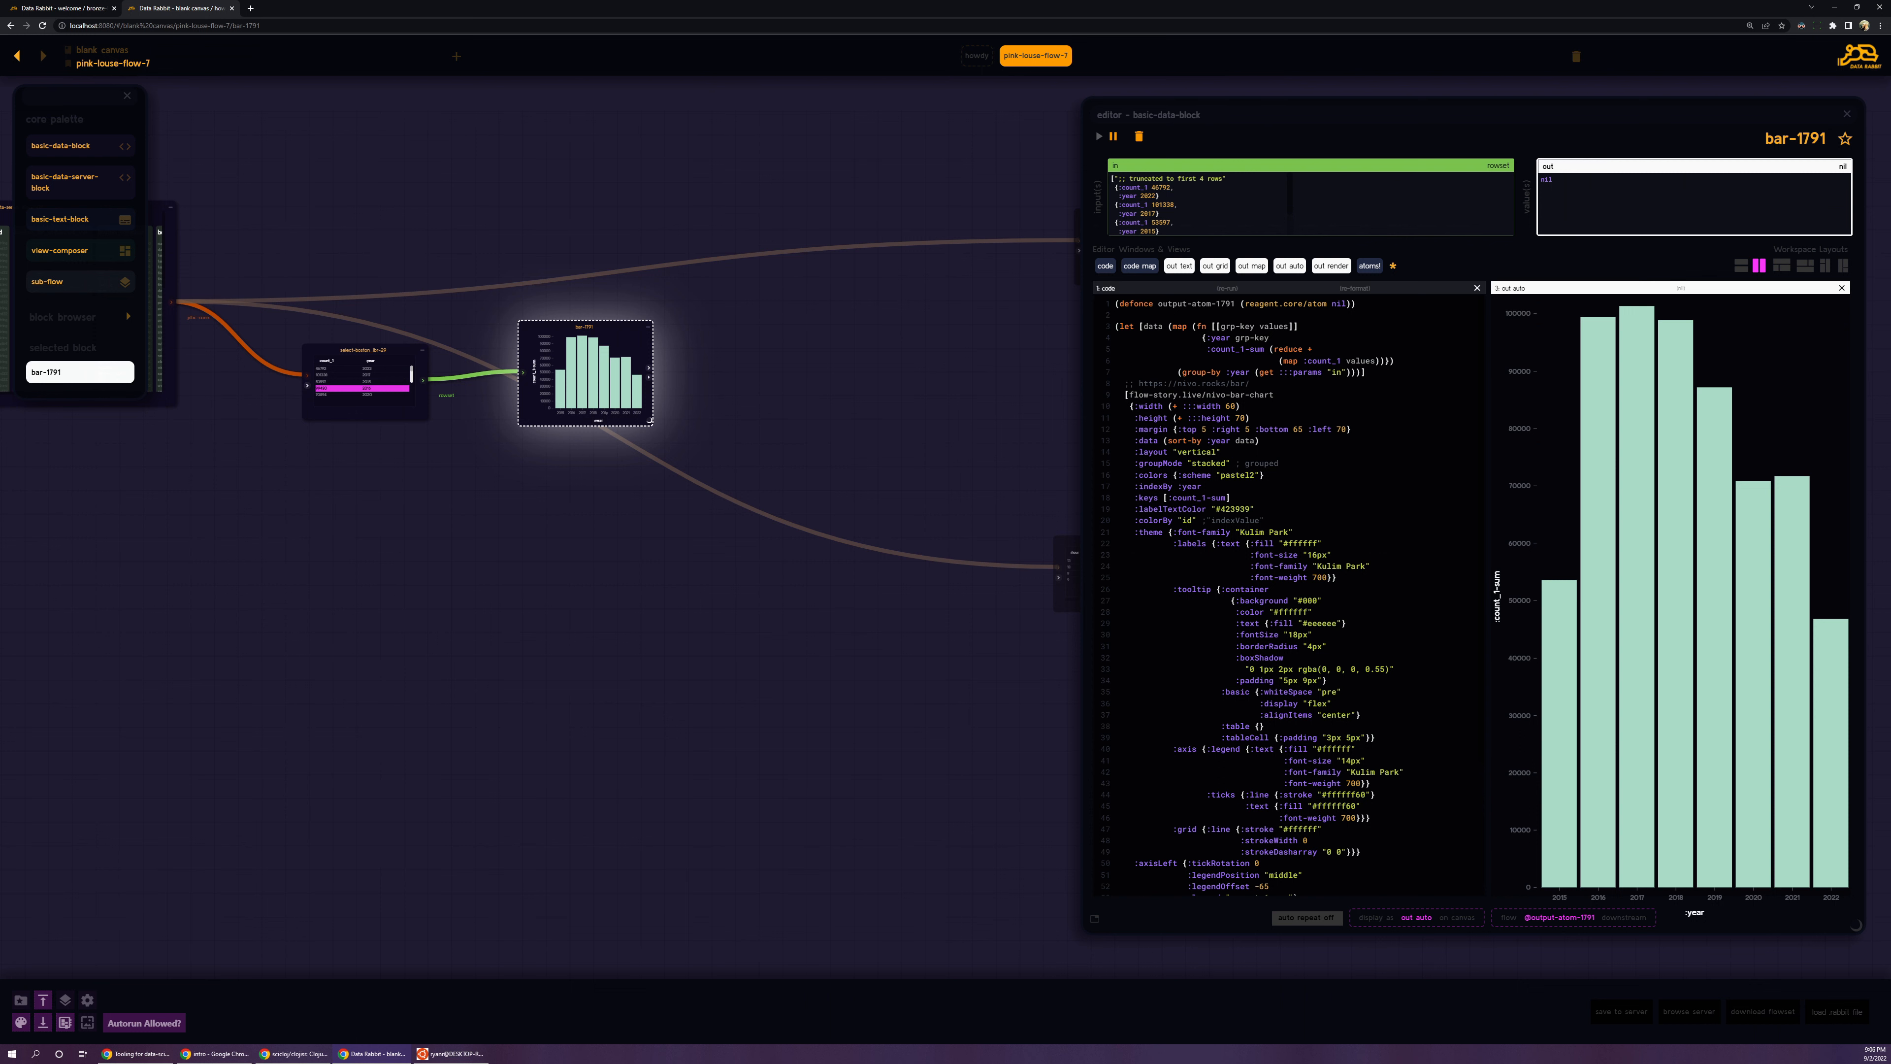
{"action": "left_click", "coordinate": [1342, 430]}
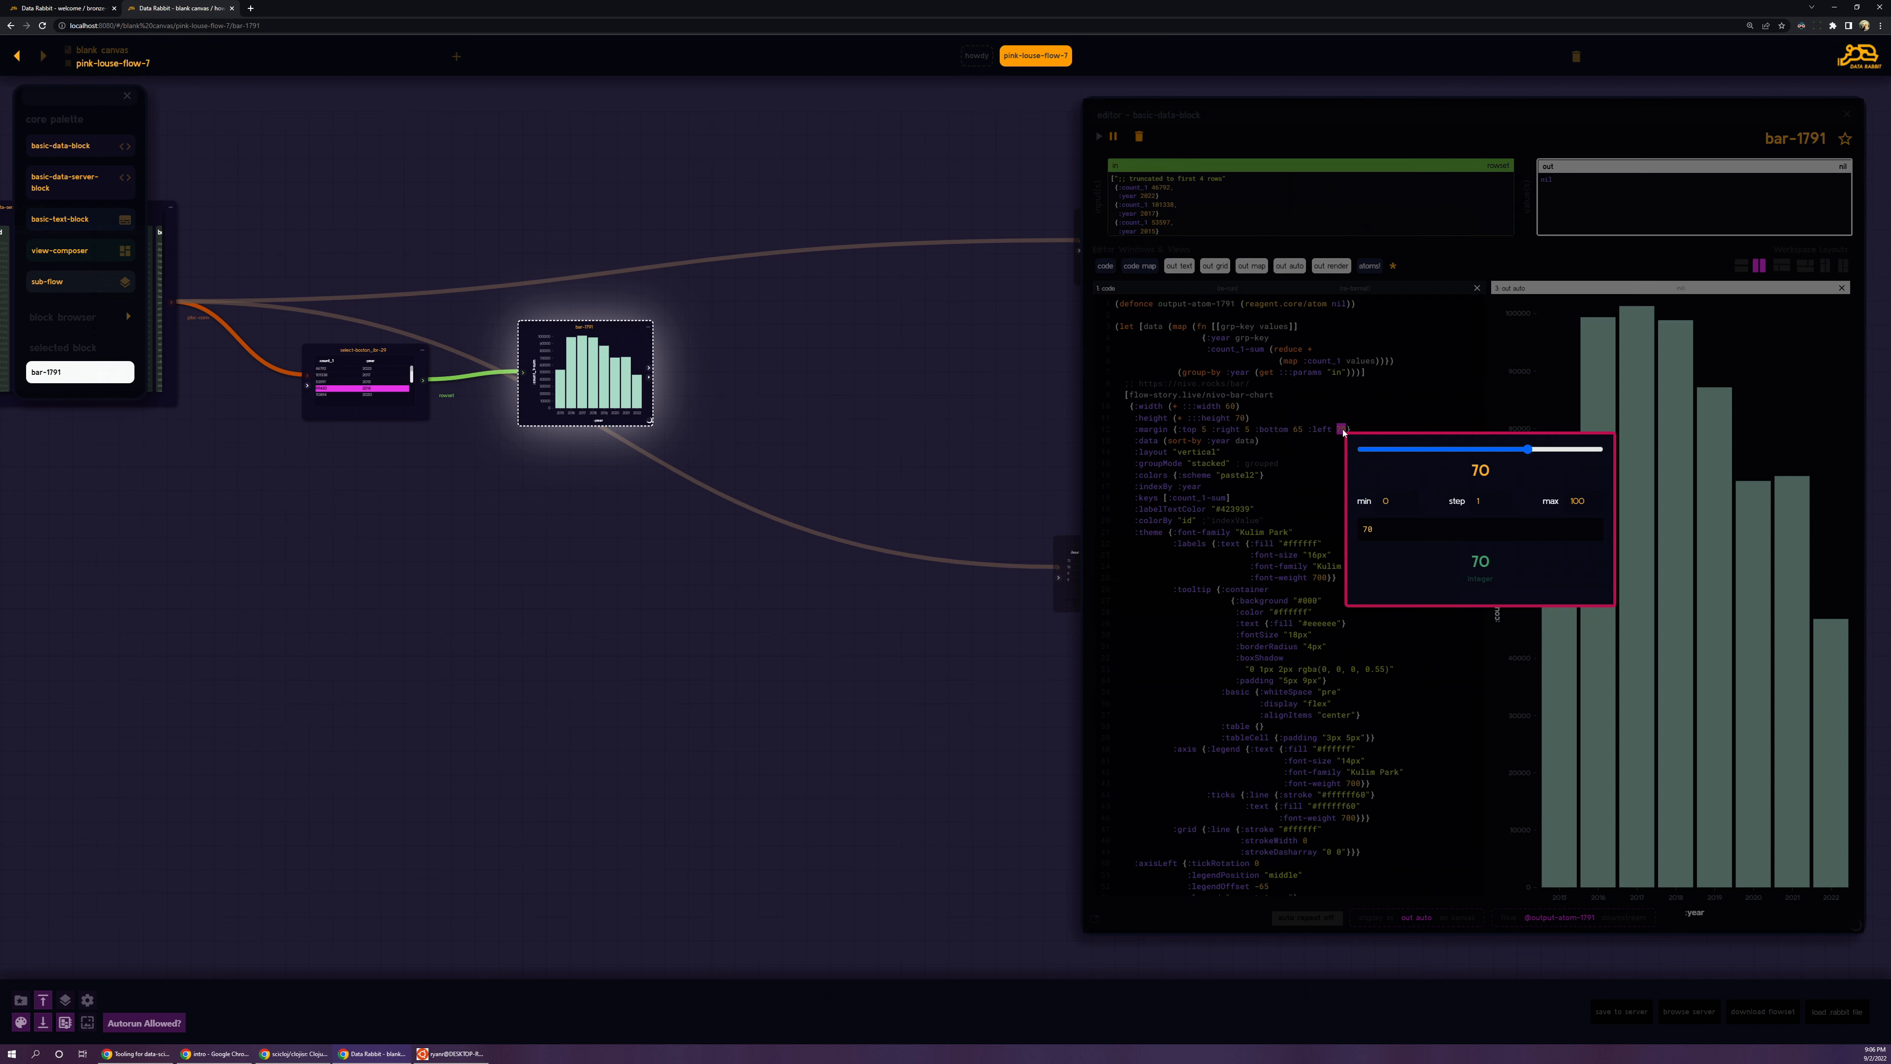
{"action": "left_click_drag", "start_coordinate": [1528, 449], "coordinate": [1588, 449]}
{"action": "left_click", "coordinate": [1424, 405]}
Step: Turn on the bar value labels by setting enableLabel to true in the chart code
{"action": "scroll", "coordinate": [1266, 596], "scroll_direction": "down", "scroll_amount": 5}
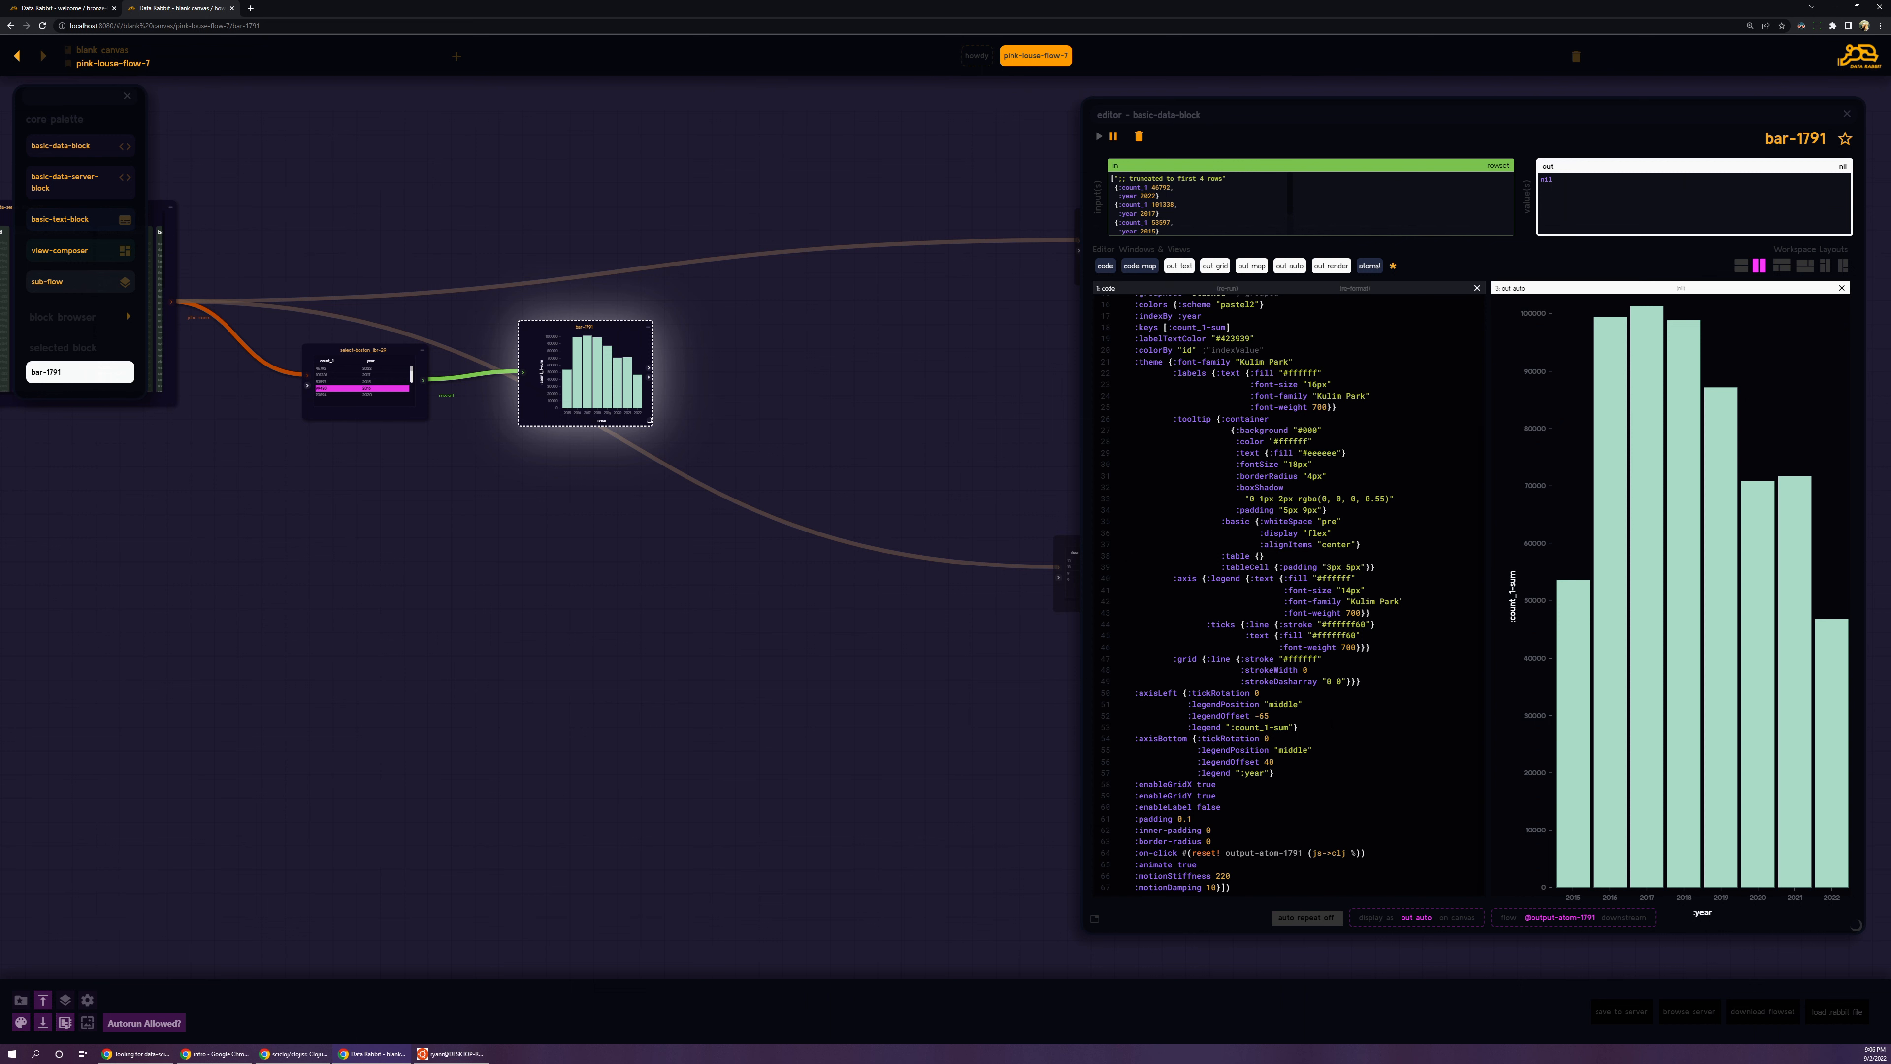
{"action": "left_click", "coordinate": [1206, 806]}
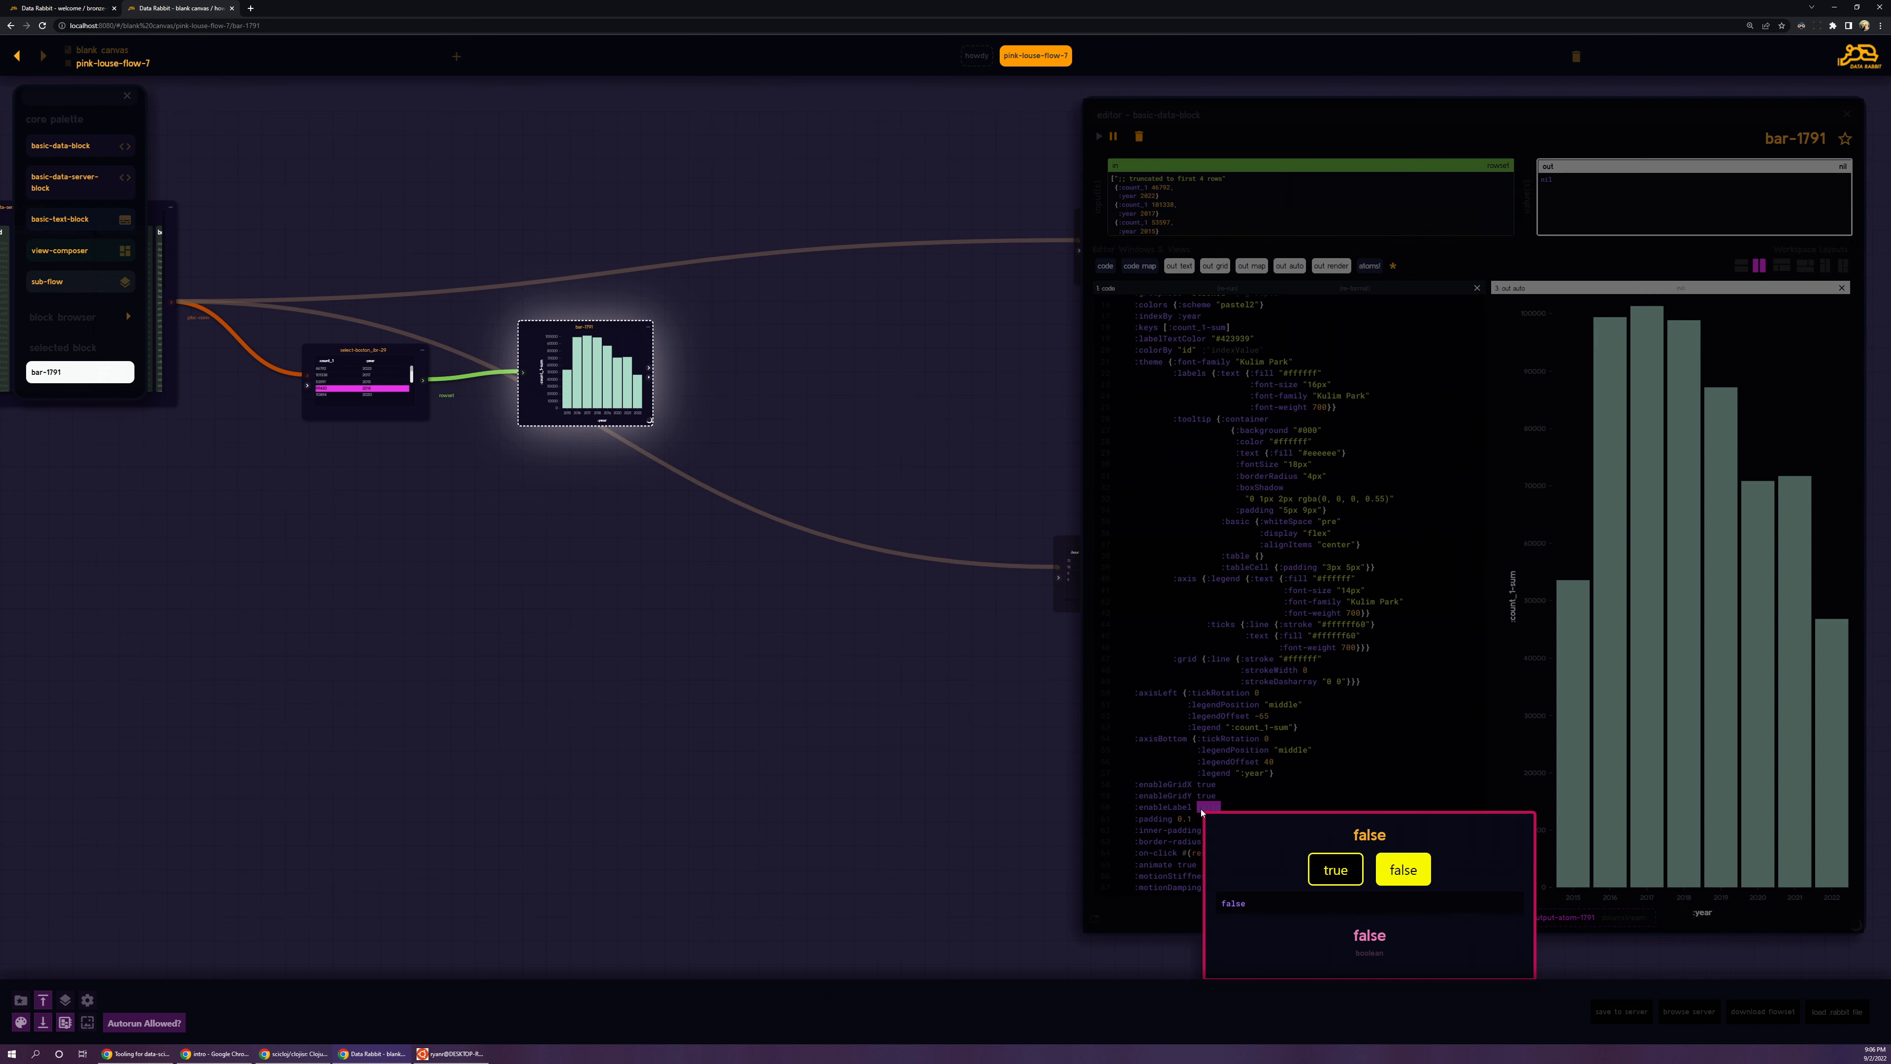
{"action": "left_click", "coordinate": [1336, 869]}
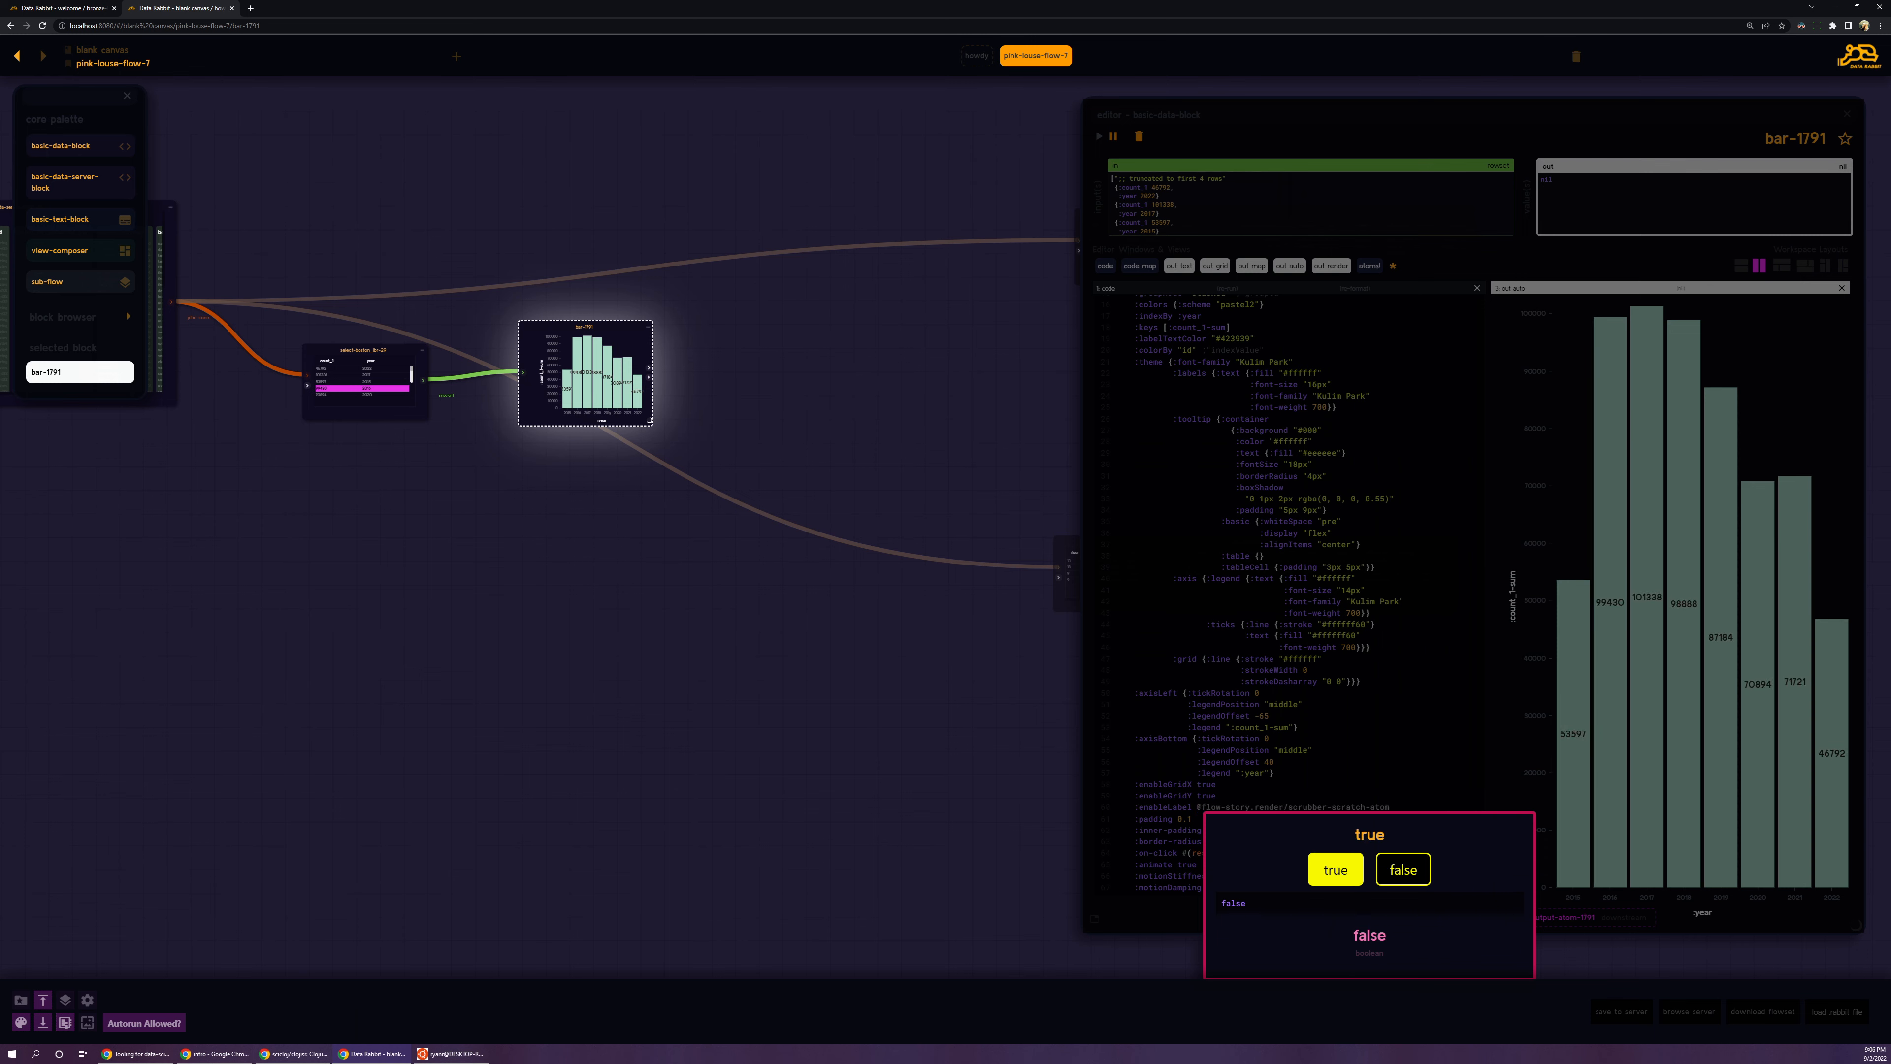
{"action": "scroll", "coordinate": [1288, 596], "scroll_direction": "up", "scroll_amount": 5}
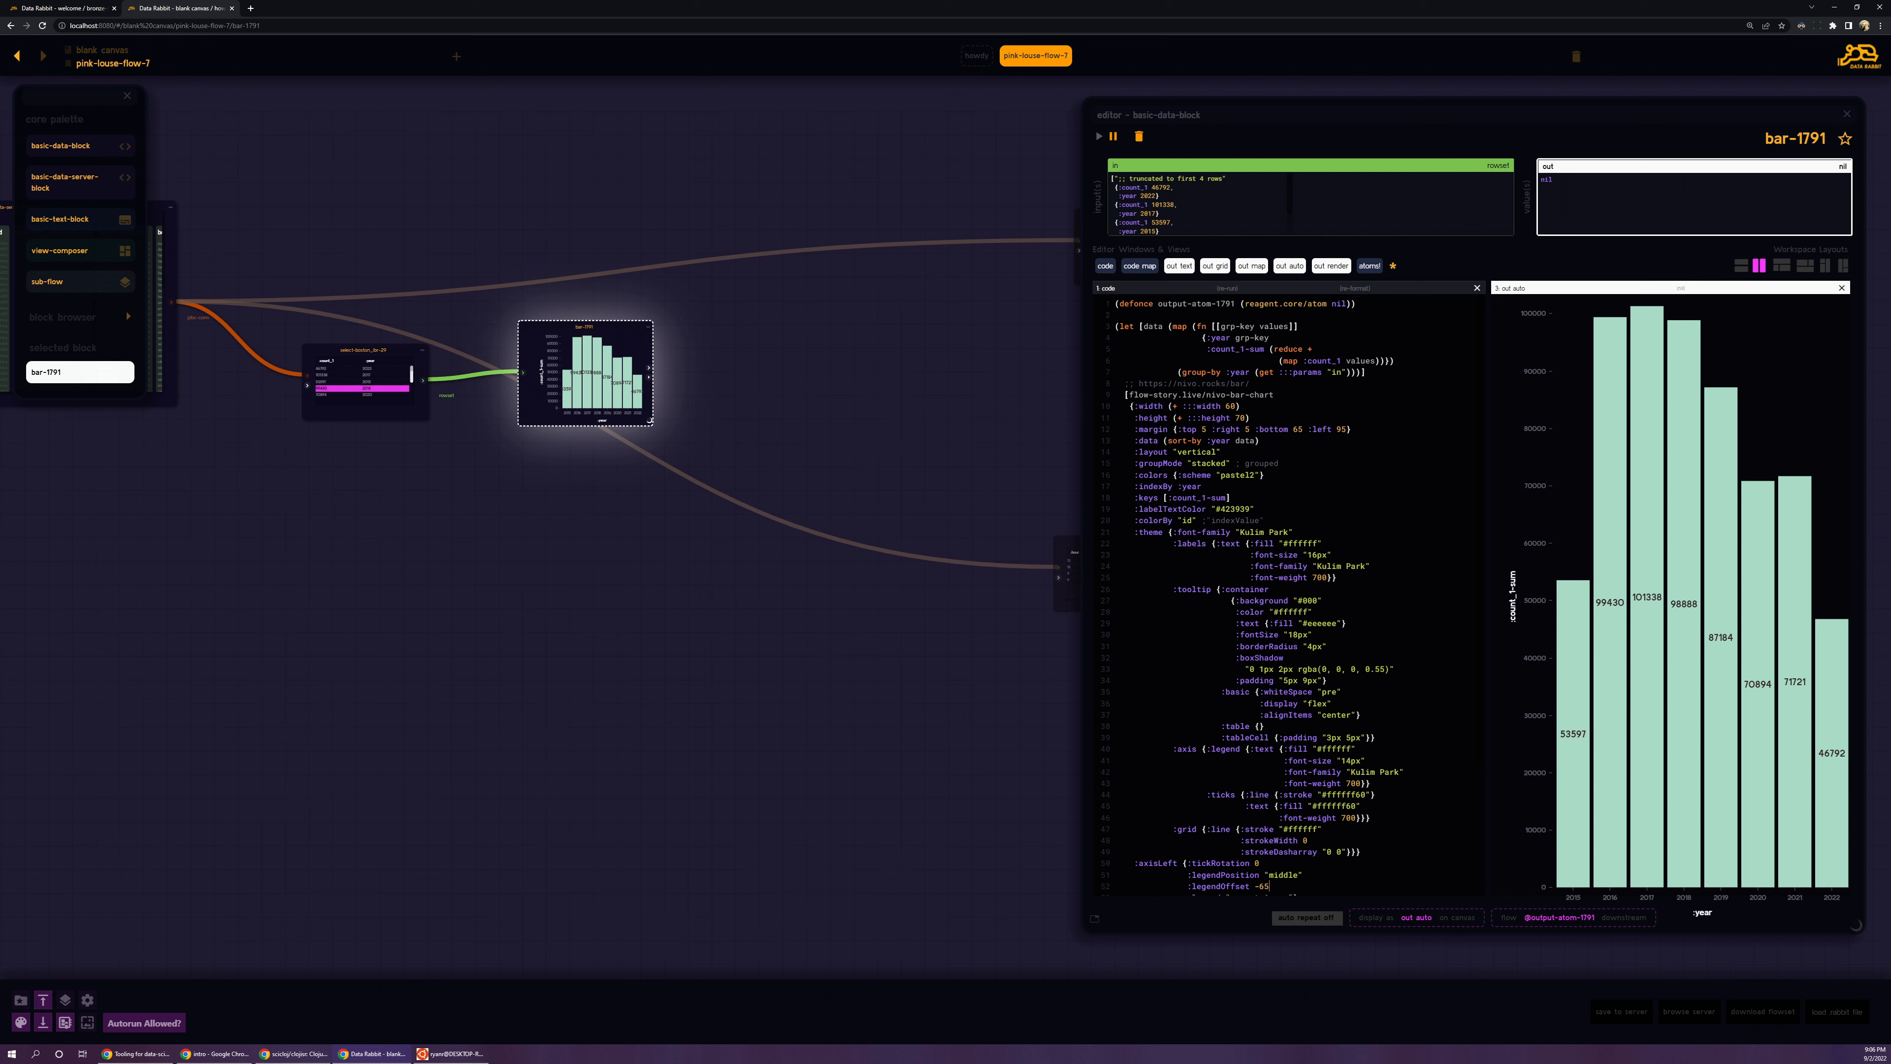
Step: Replace the pastel2 color scheme in the chart code with a single custom bar color, #ebc500, chosen in the color picker
{"action": "left_click", "coordinate": [1177, 475]}
{"action": "type", "text": "["}
{"action": "type", "text": ";"}
{"action": "type", "text": "\"y"}
{"action": "key", "text": "BackSpace"}
{"action": "type", "text": "#ffffff"}
{"action": "double_click", "coordinate": [1205, 476]}
{"action": "left_click", "coordinate": [1288, 568]}
{"action": "left_click", "coordinate": [1248, 638]}
{"action": "left_click_drag", "start_coordinate": [1248, 640], "coordinate": [1351, 534]}
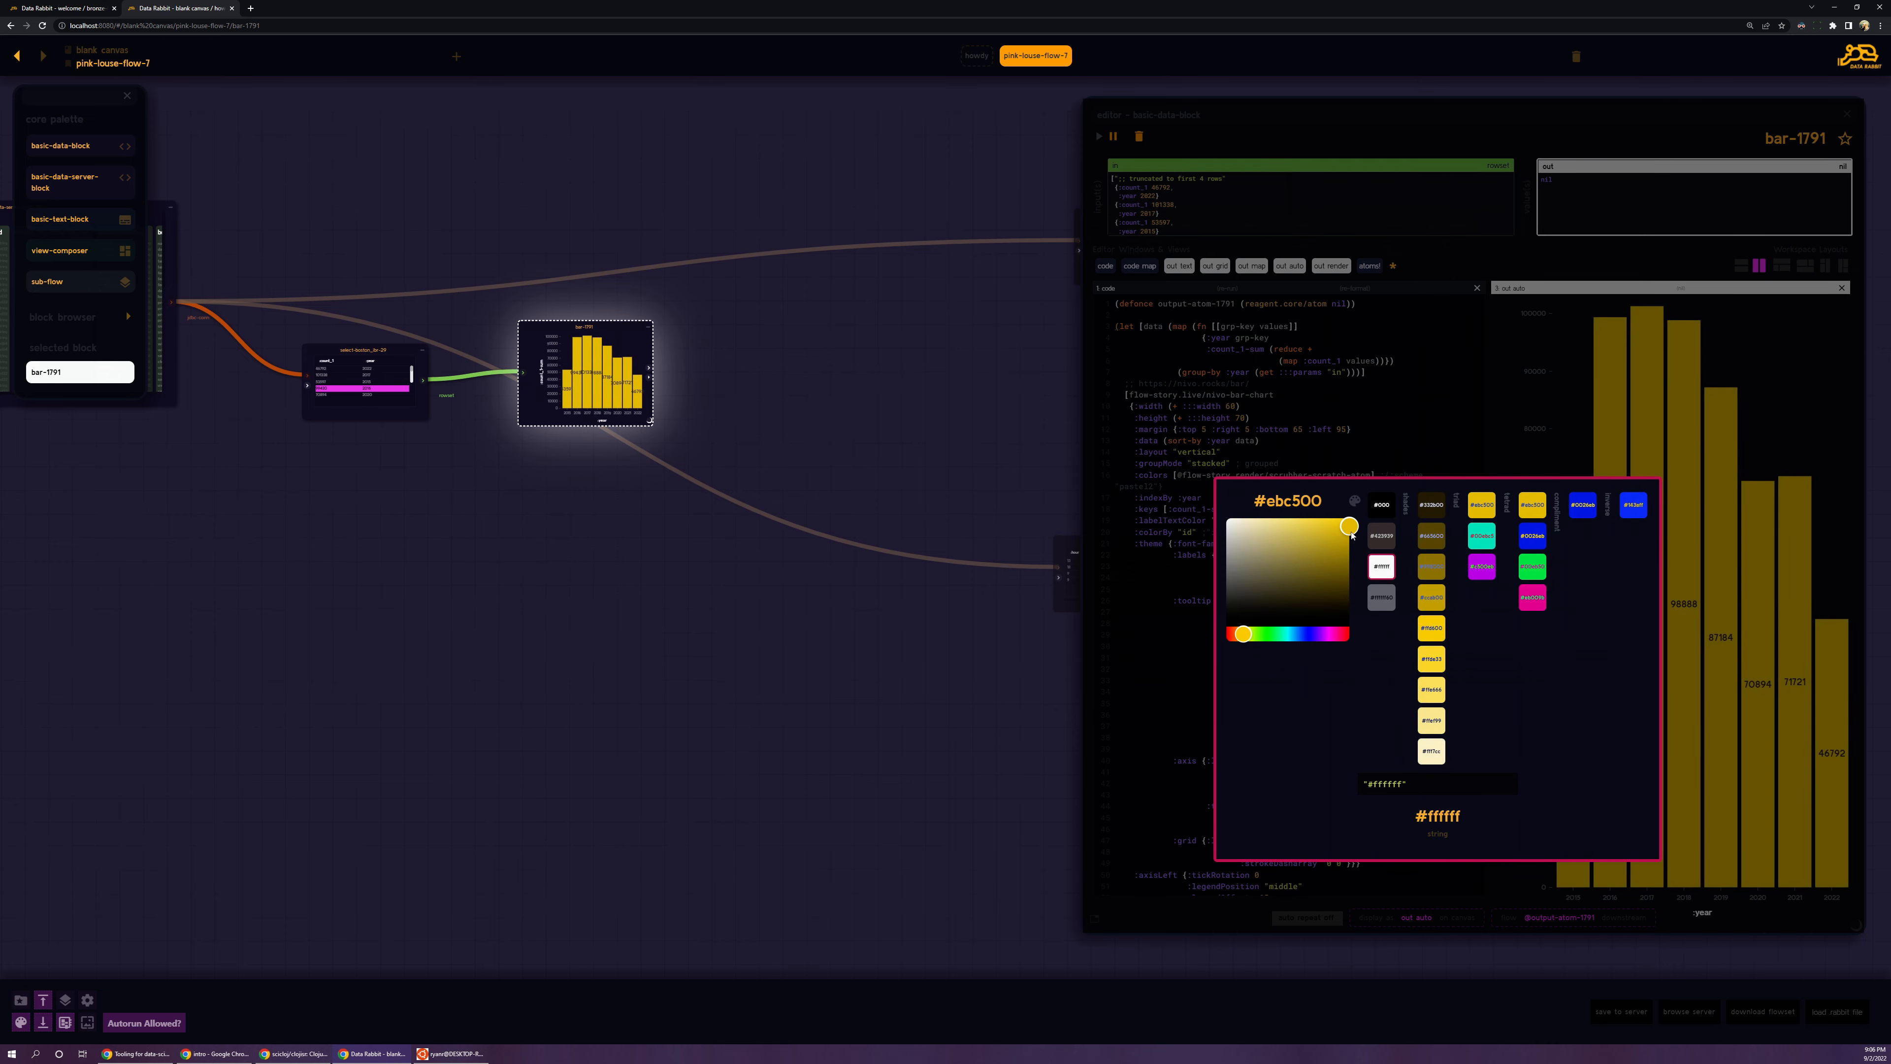
{"action": "left_click", "coordinate": [1323, 454]}
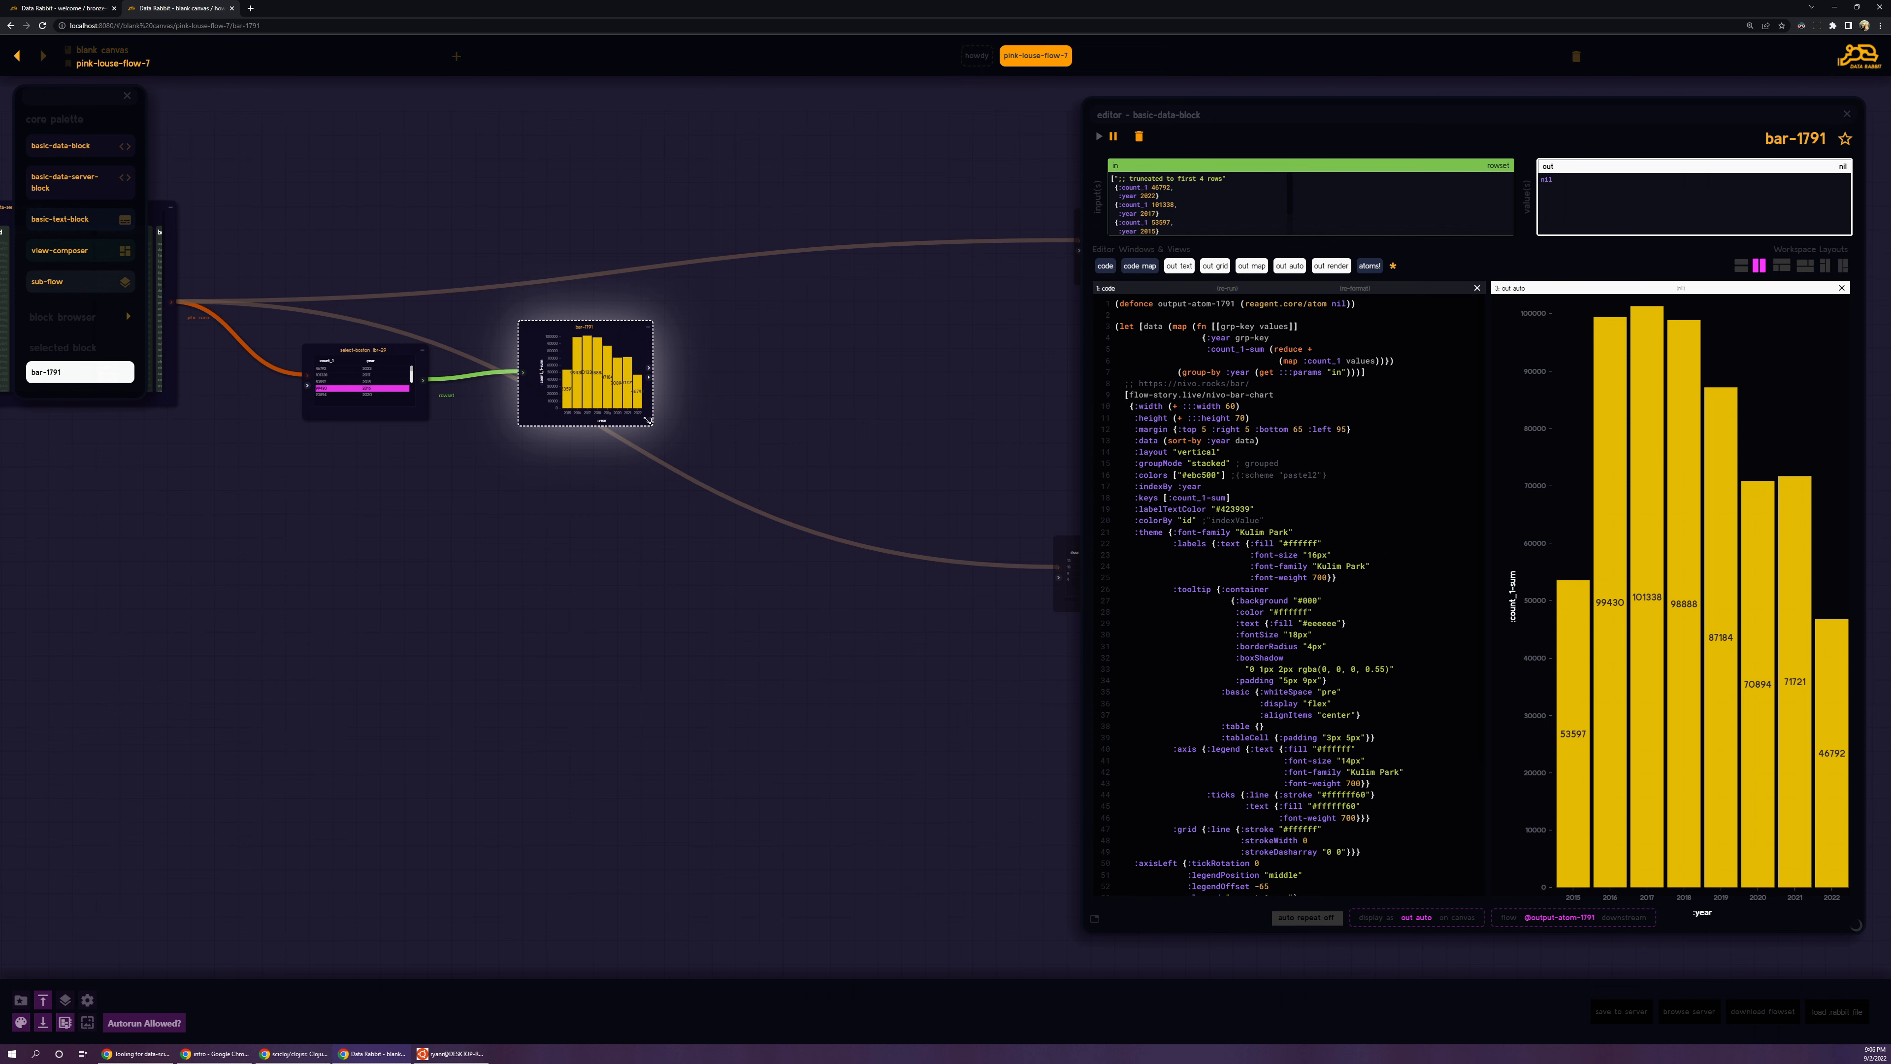
Step: Widen the bar chart block on the canvas and try selecting the 2017, 2018 and 2021 bars in its output view
{"action": "left_click_drag", "start_coordinate": [647, 421], "coordinate": [668, 417]}
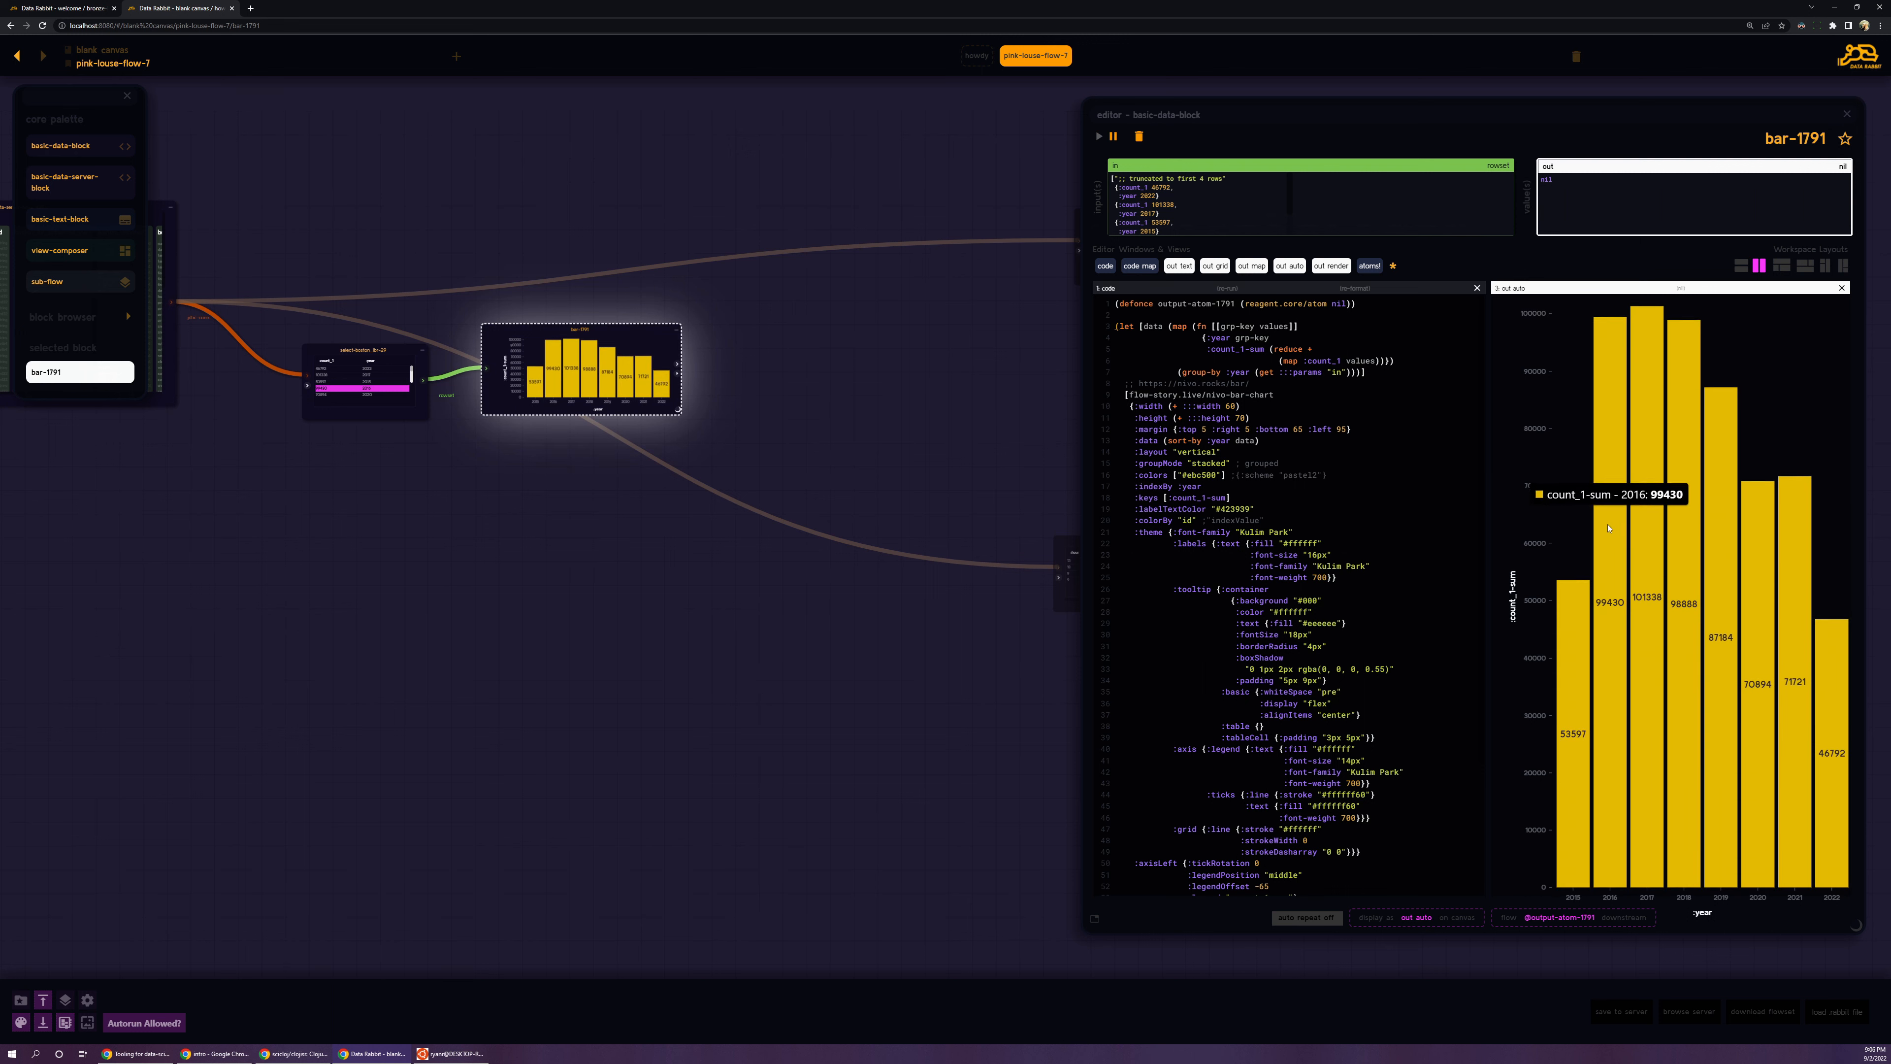
{"action": "left_click", "coordinate": [1655, 530]}
{"action": "left_click", "coordinate": [1688, 563]}
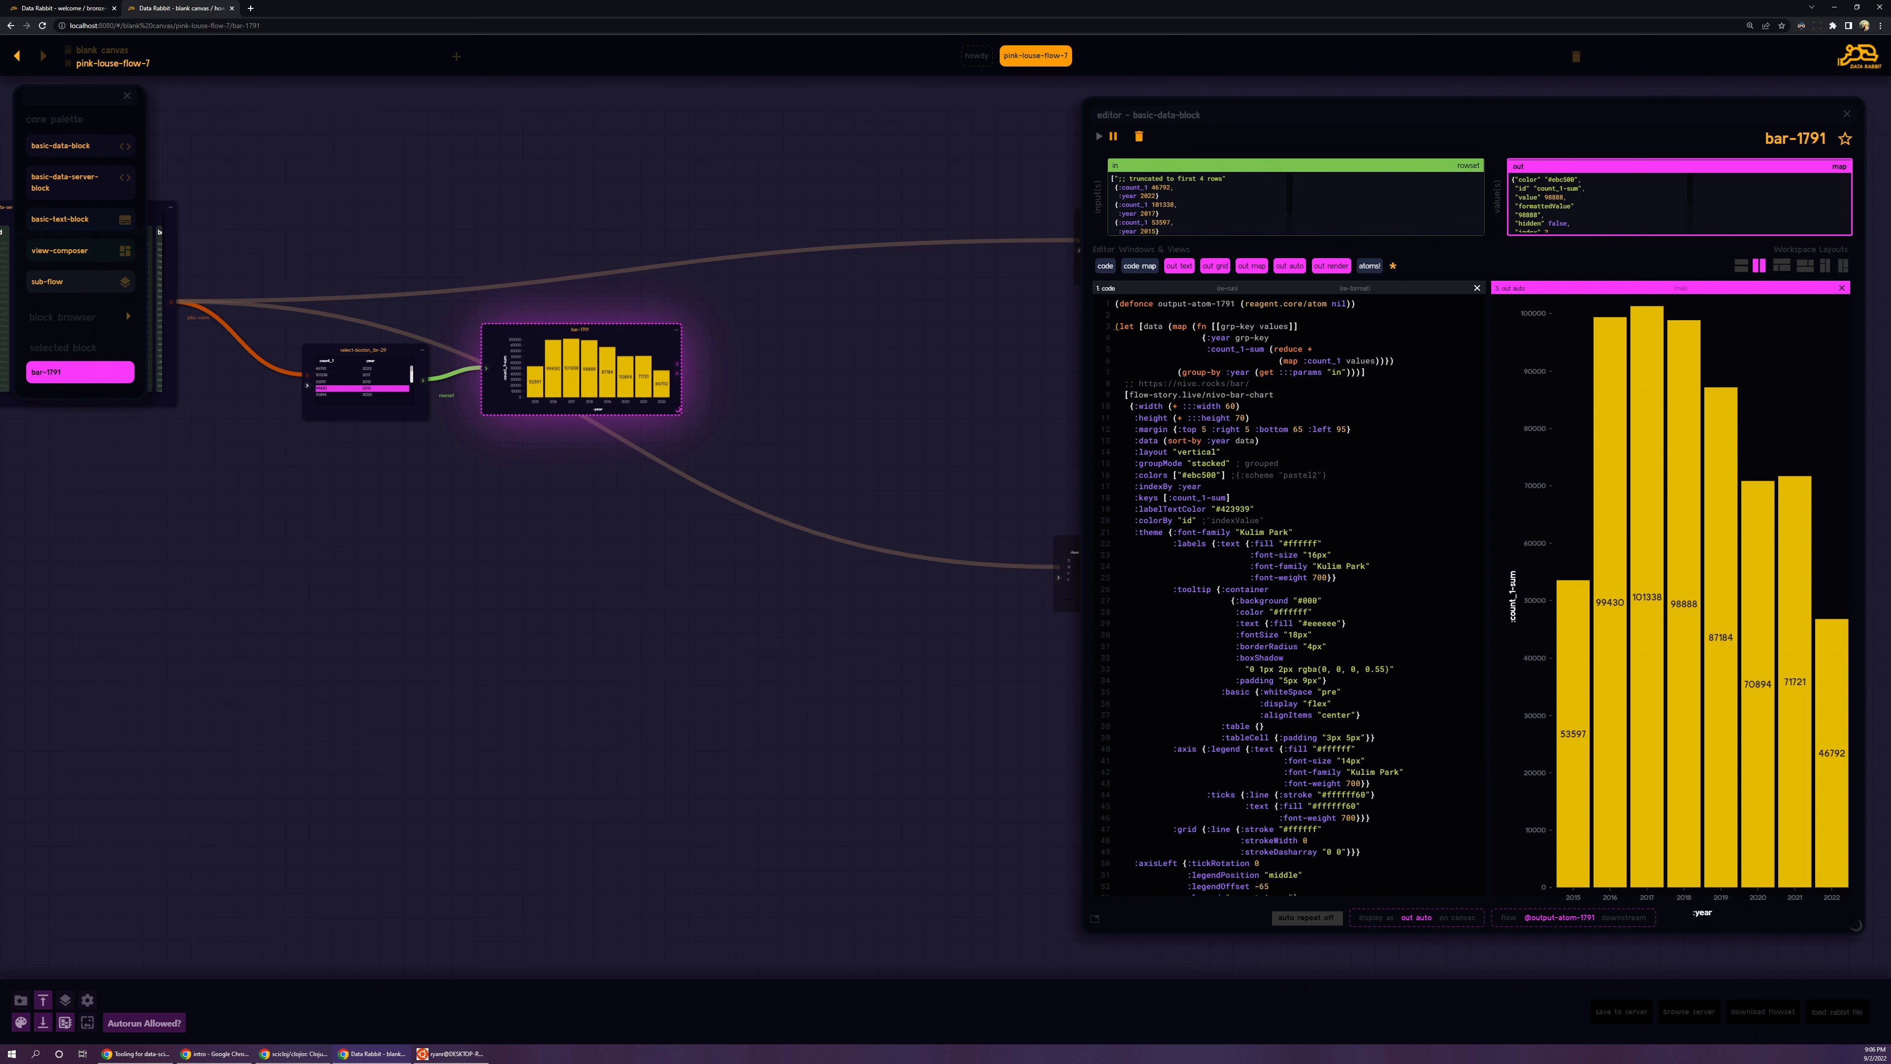
{"action": "left_click", "coordinate": [1795, 514]}
{"action": "scroll", "coordinate": [691, 372], "scroll_direction": "up", "scroll_amount": 10}
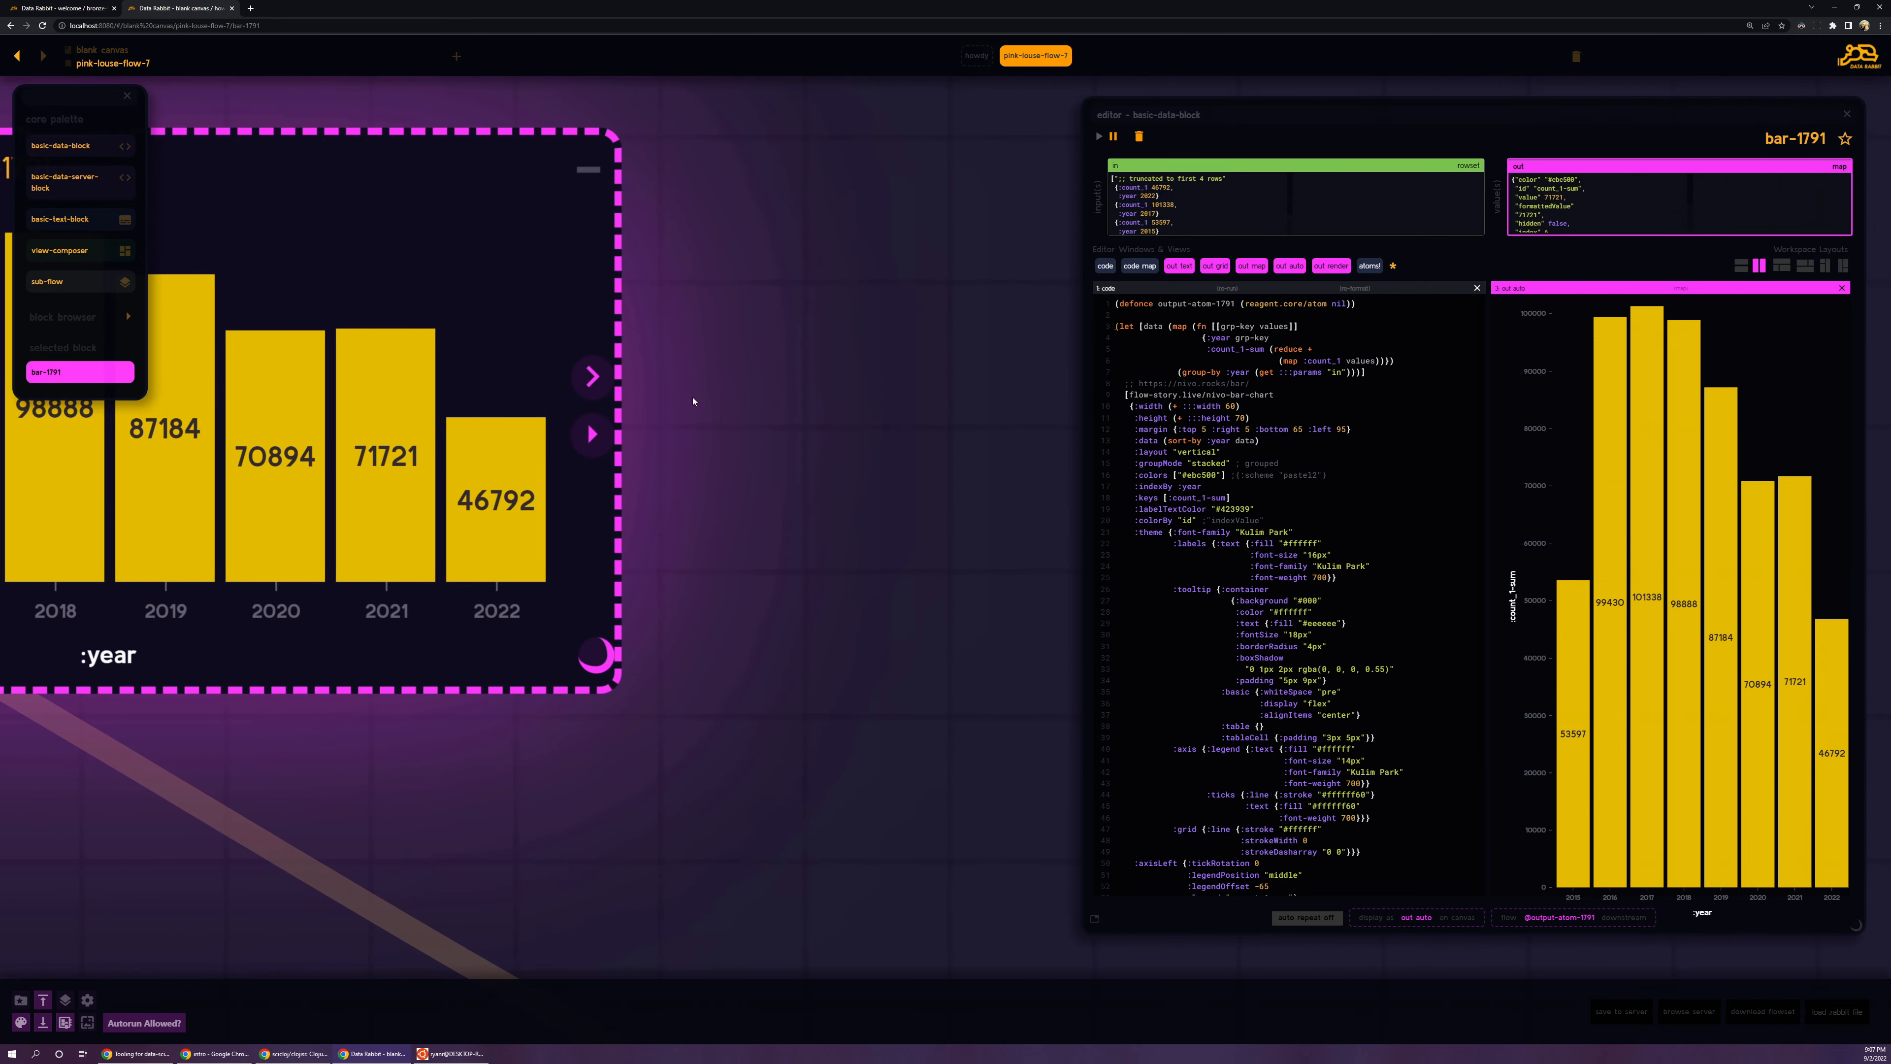
{"action": "scroll", "coordinate": [655, 410], "scroll_direction": "down", "scroll_amount": 8}
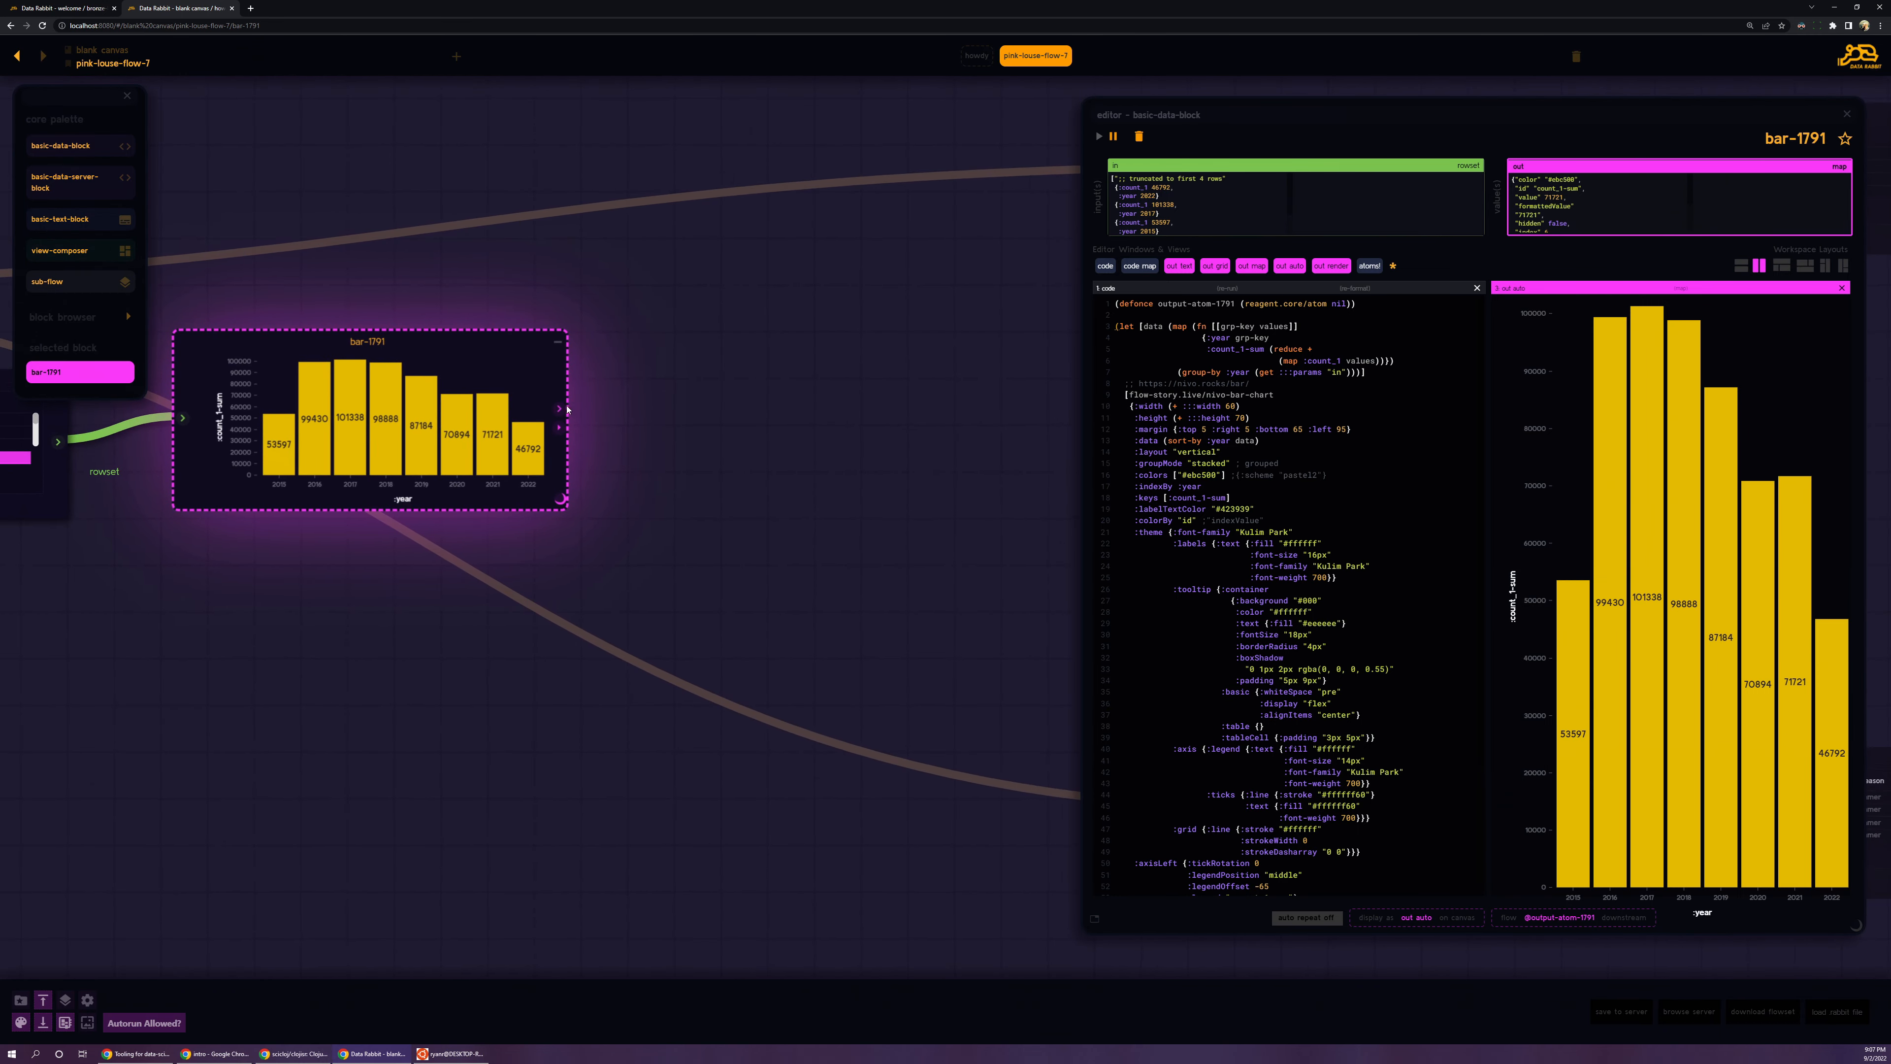
Step: Create a data block from the bar chart's output and feed it by selecting several bars, ending with 2017
{"action": "left_click_drag", "start_coordinate": [562, 409], "coordinate": [625, 418]}
{"action": "left_click", "coordinate": [778, 467]}
{"action": "scroll", "coordinate": [729, 413], "scroll_direction": "up", "scroll_amount": 5}
{"action": "left_click", "coordinate": [250, 428]}
{"action": "left_click", "coordinate": [184, 461]}
{"action": "left_click", "coordinate": [67, 462]}
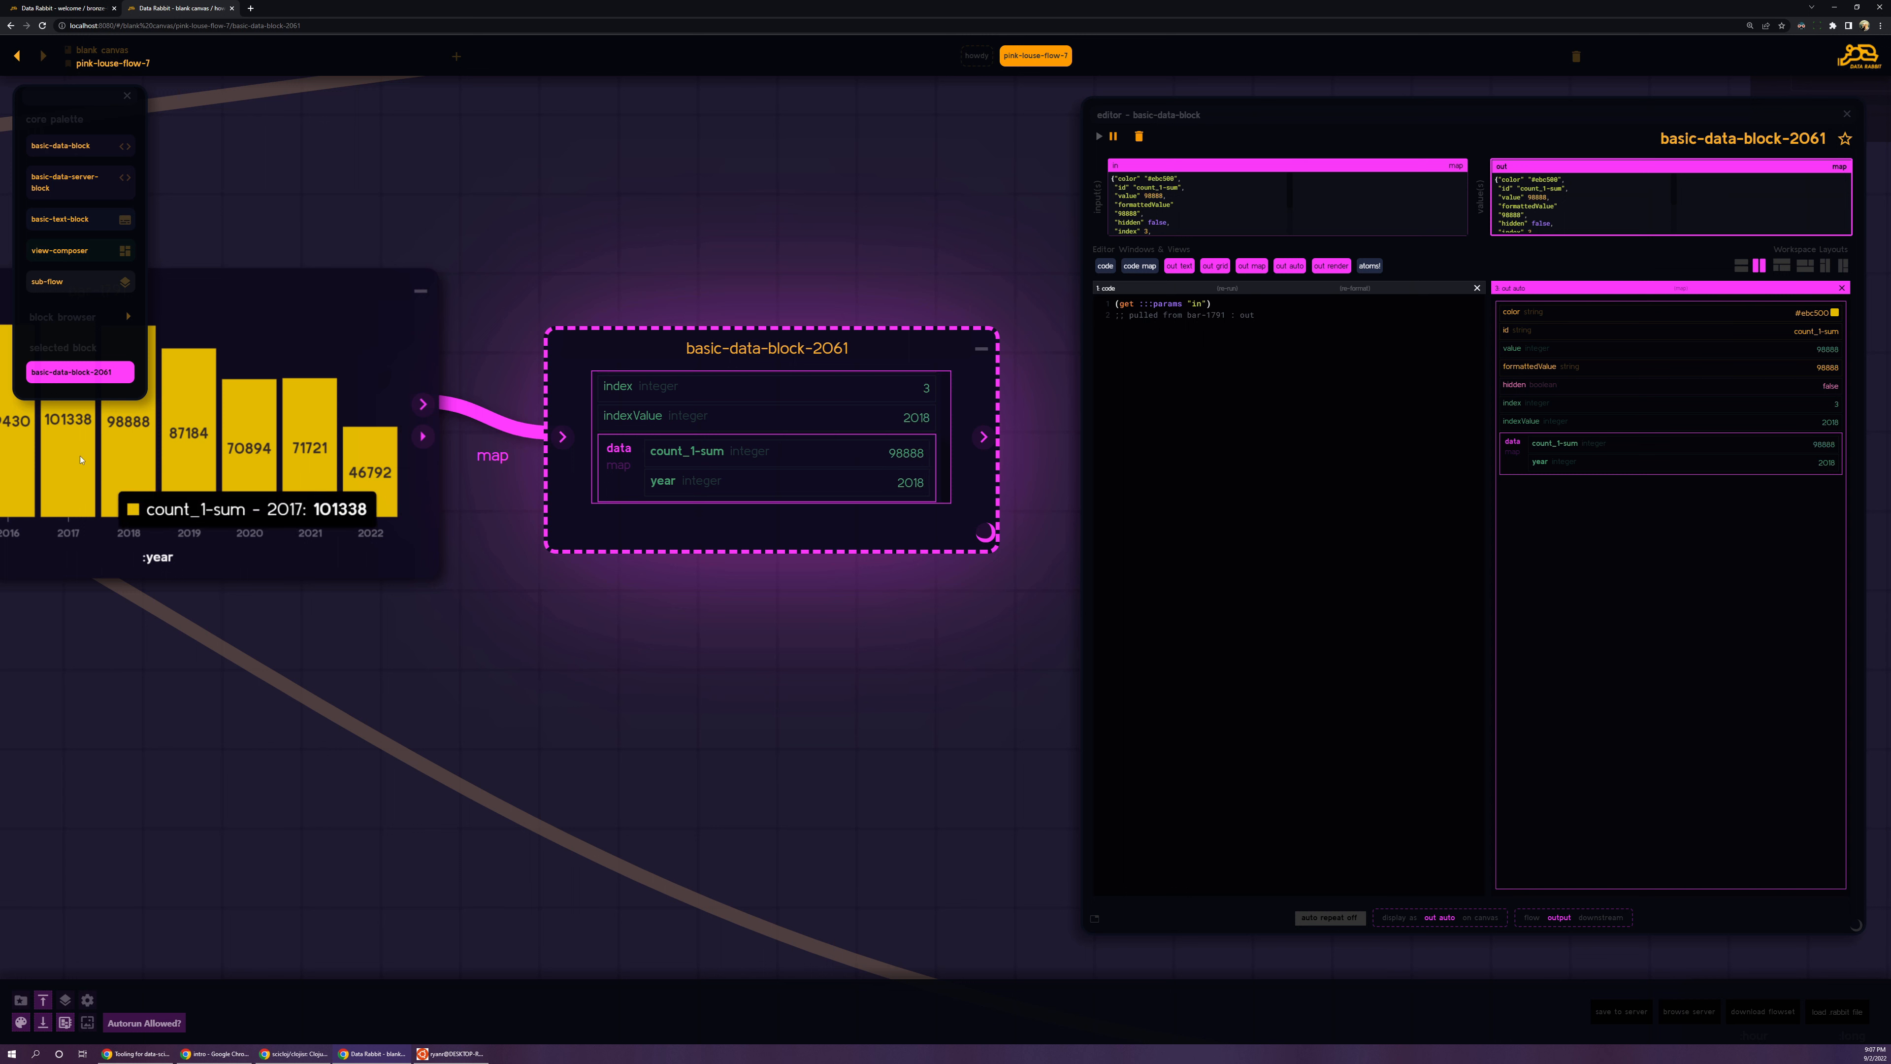
Step: Make the chart's downstream data block narrower and taller so that all of its fields fit
{"action": "scroll", "coordinate": [506, 326], "scroll_direction": "down", "scroll_amount": 3}
{"action": "scroll", "coordinate": [506, 327], "scroll_direction": "down", "scroll_amount": 5}
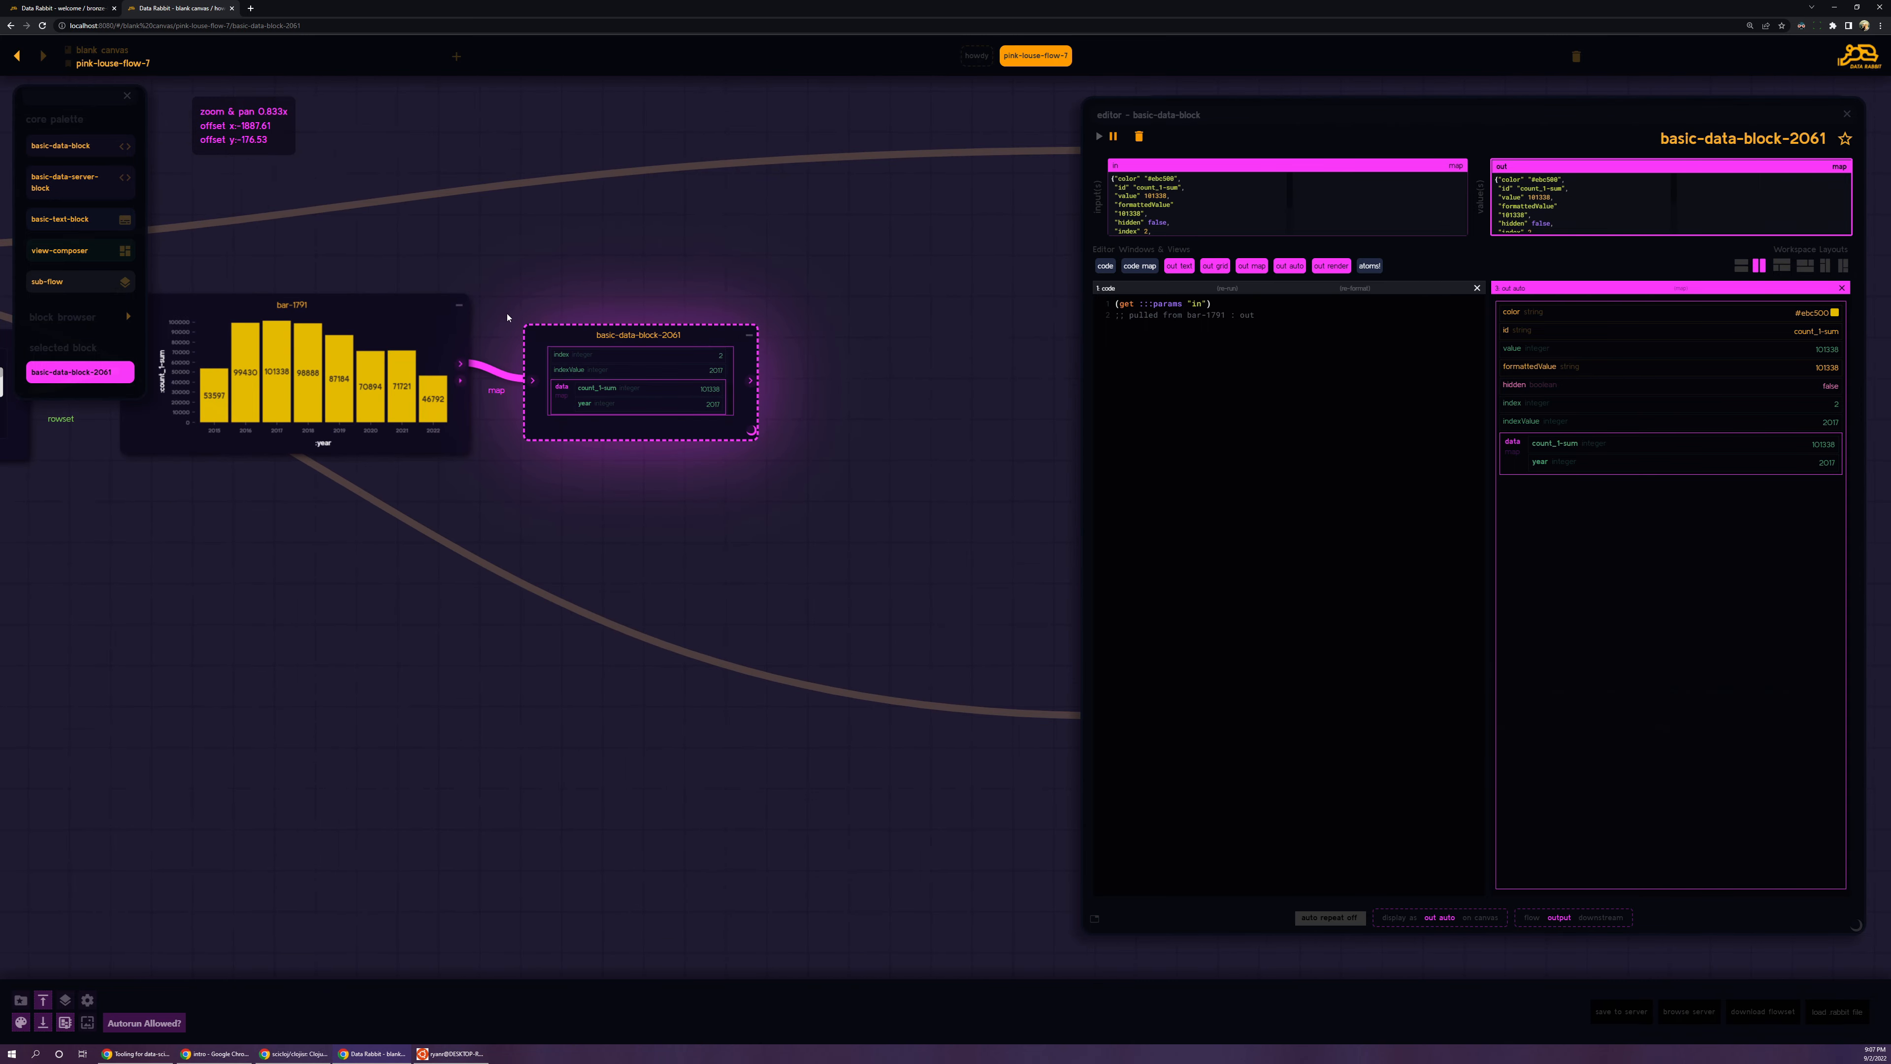
{"action": "left_click_drag", "start_coordinate": [650, 358], "coordinate": [660, 355]}
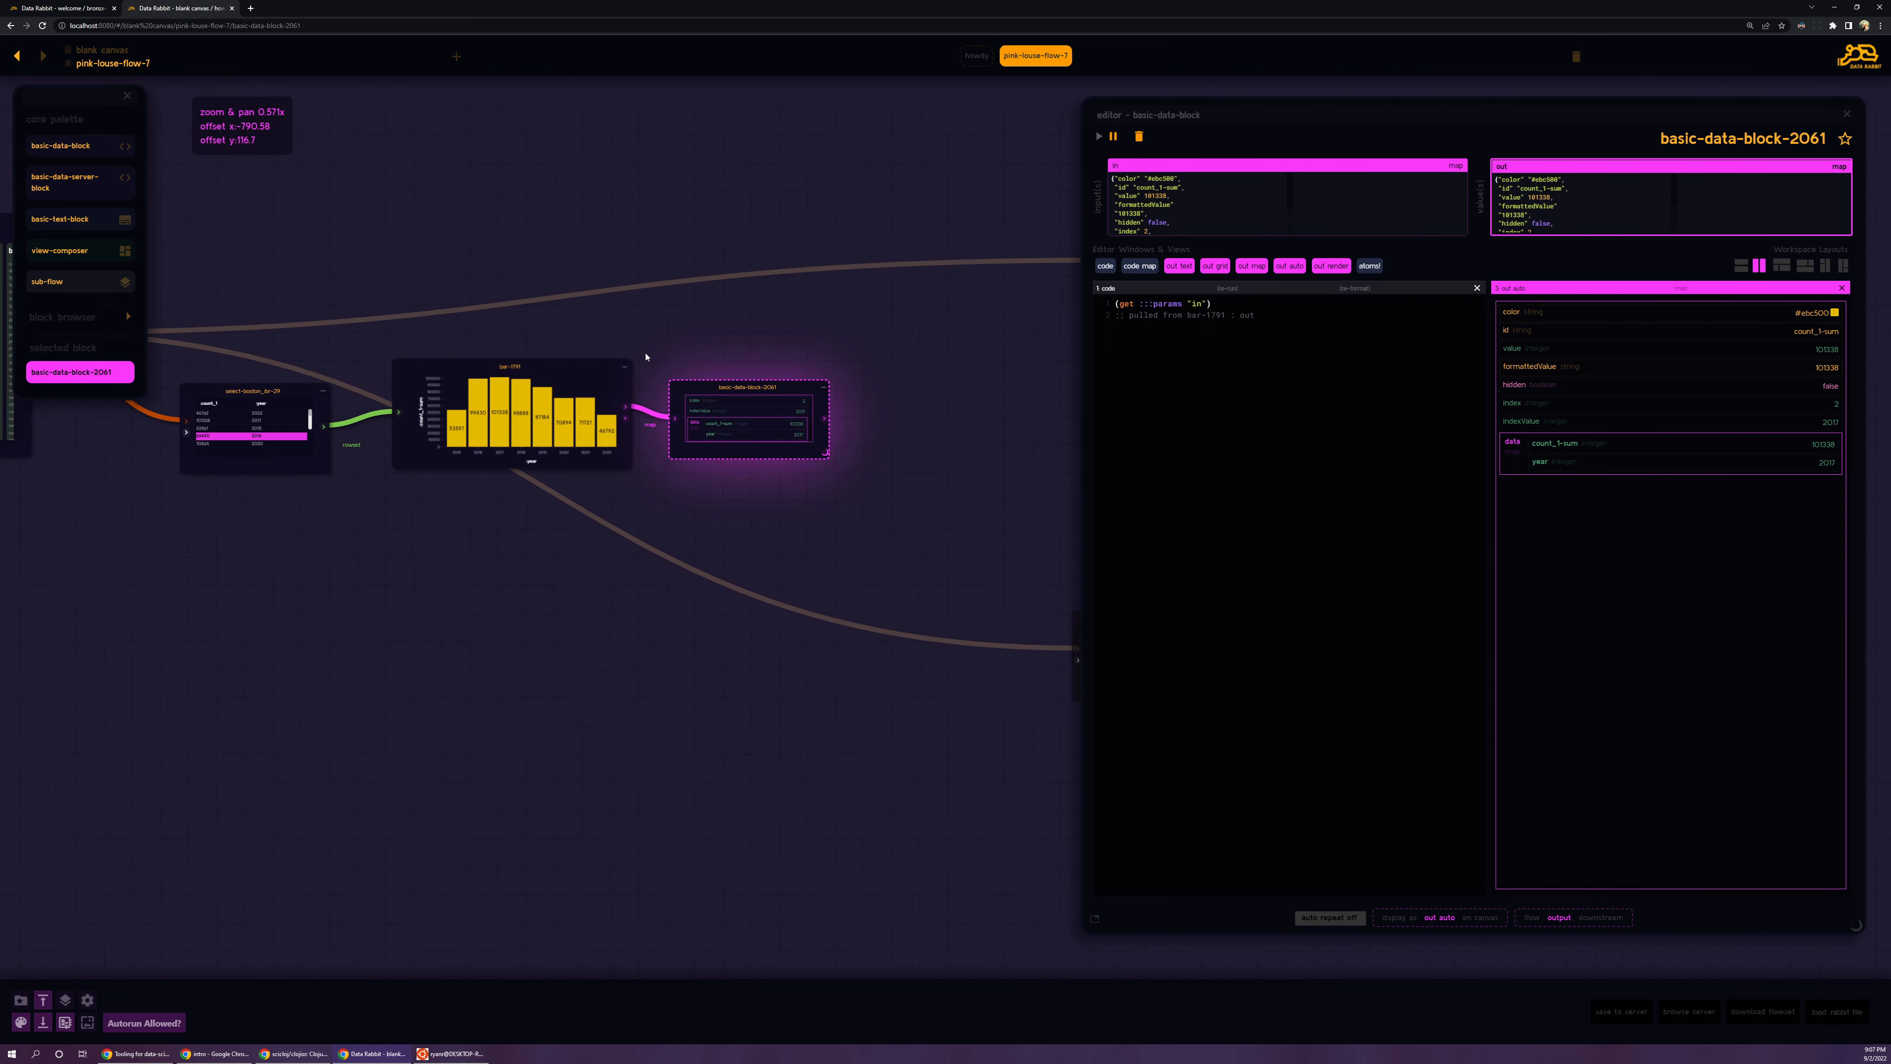
{"action": "scroll", "coordinate": [655, 351], "scroll_direction": "down", "scroll_amount": 1}
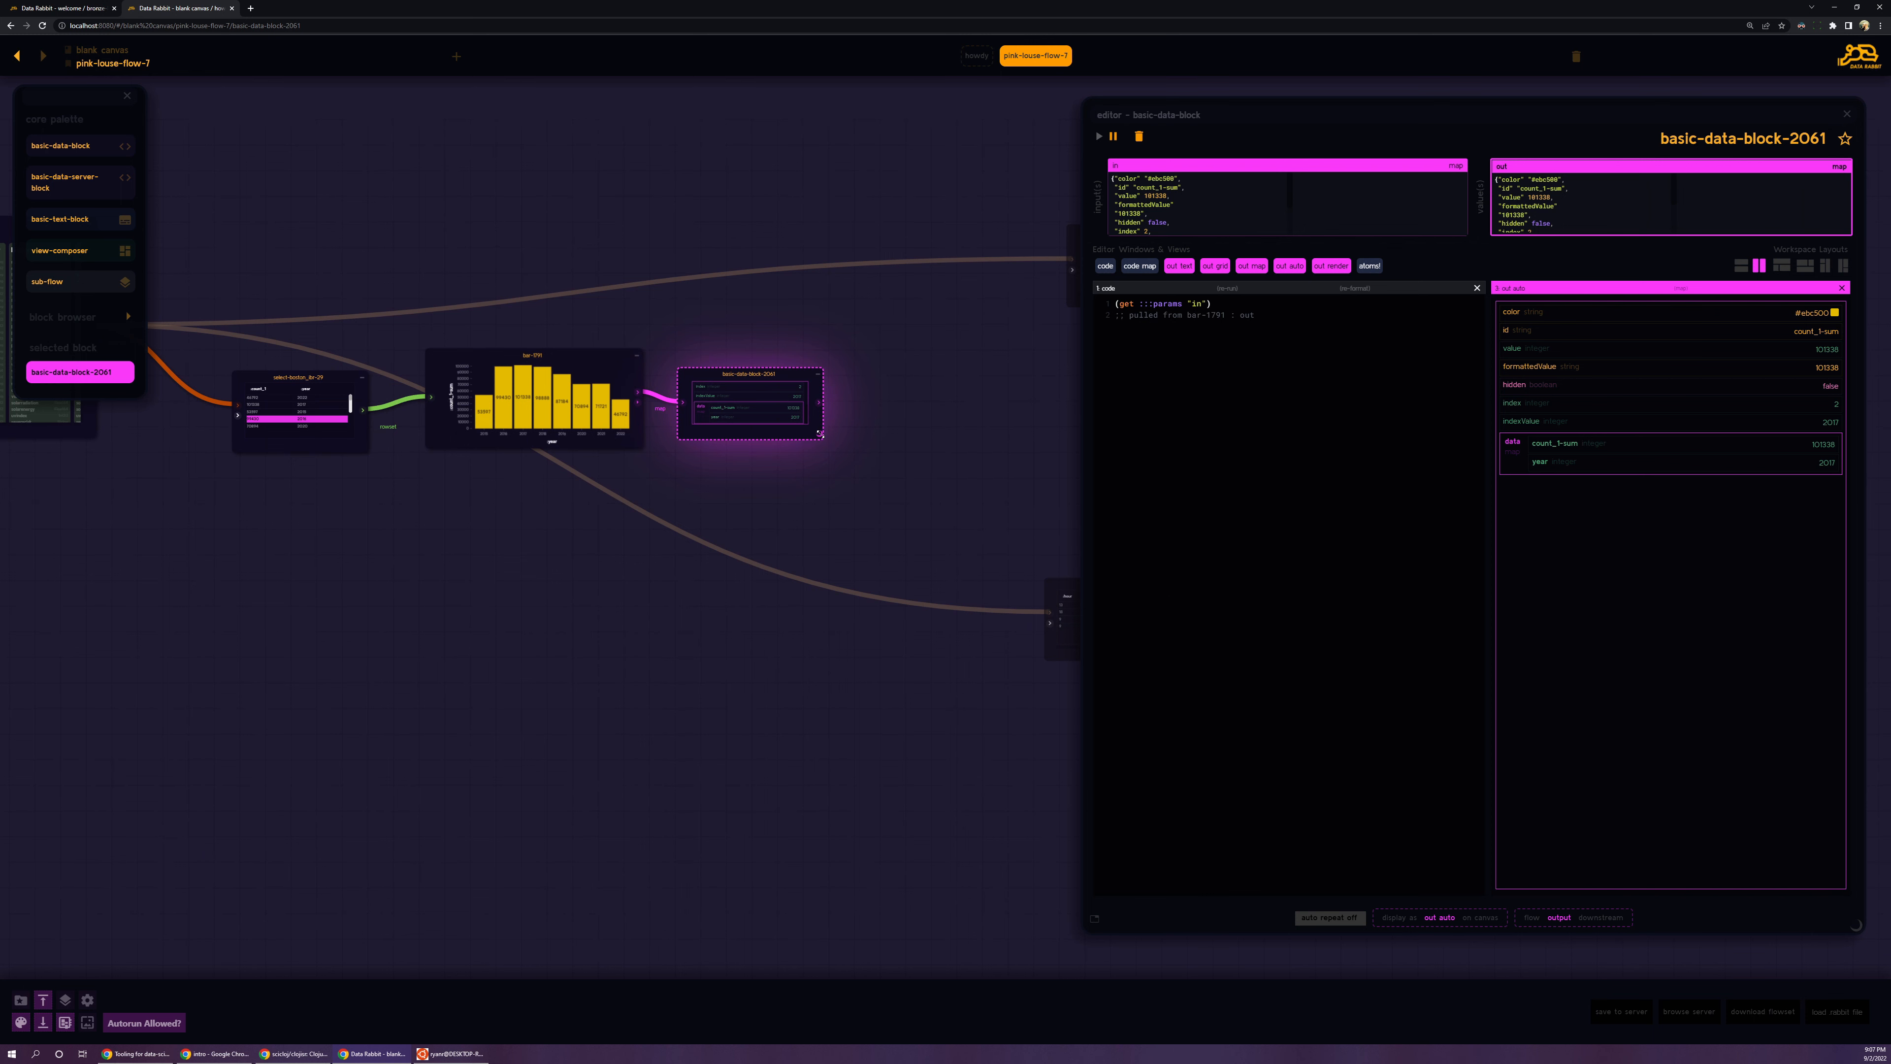
{"action": "scroll", "coordinate": [796, 405], "scroll_direction": "up", "scroll_amount": 5}
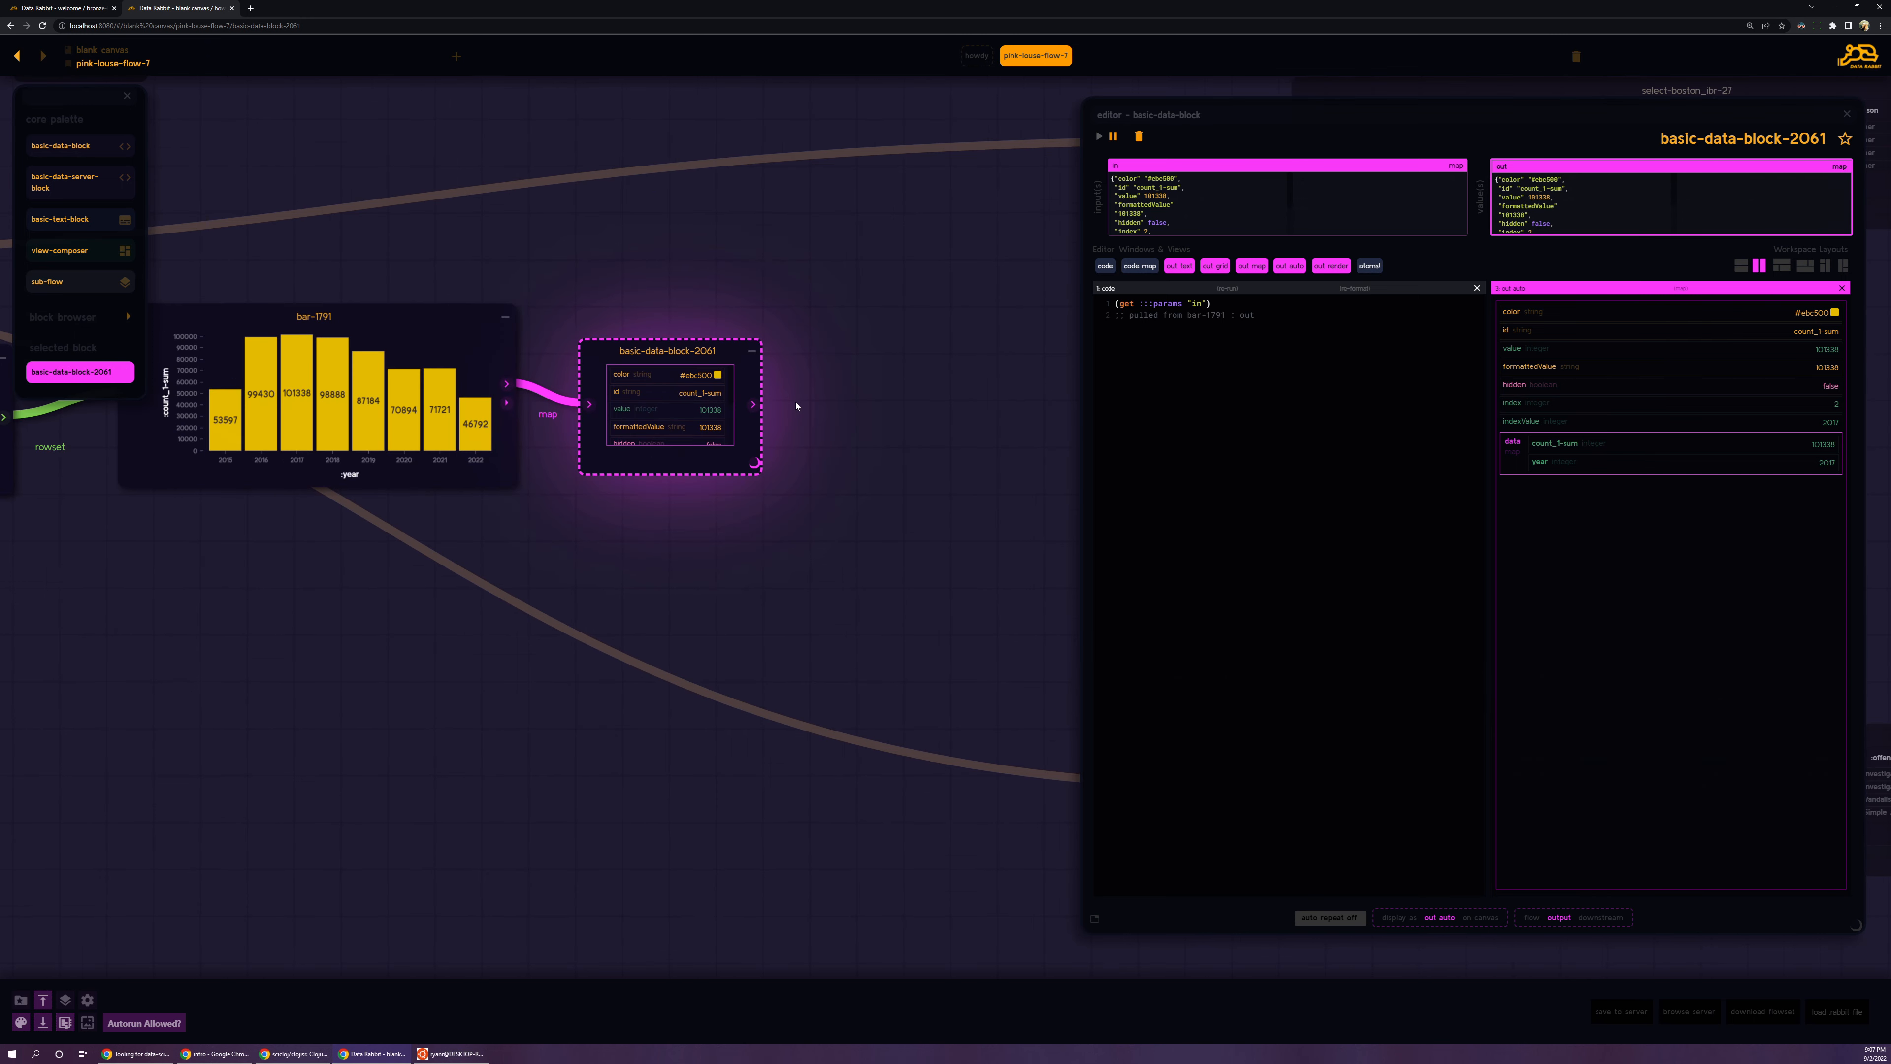
{"action": "scroll", "coordinate": [796, 406], "scroll_direction": "up", "scroll_amount": 1}
{"action": "left_click_drag", "start_coordinate": [749, 465], "coordinate": [755, 583]}
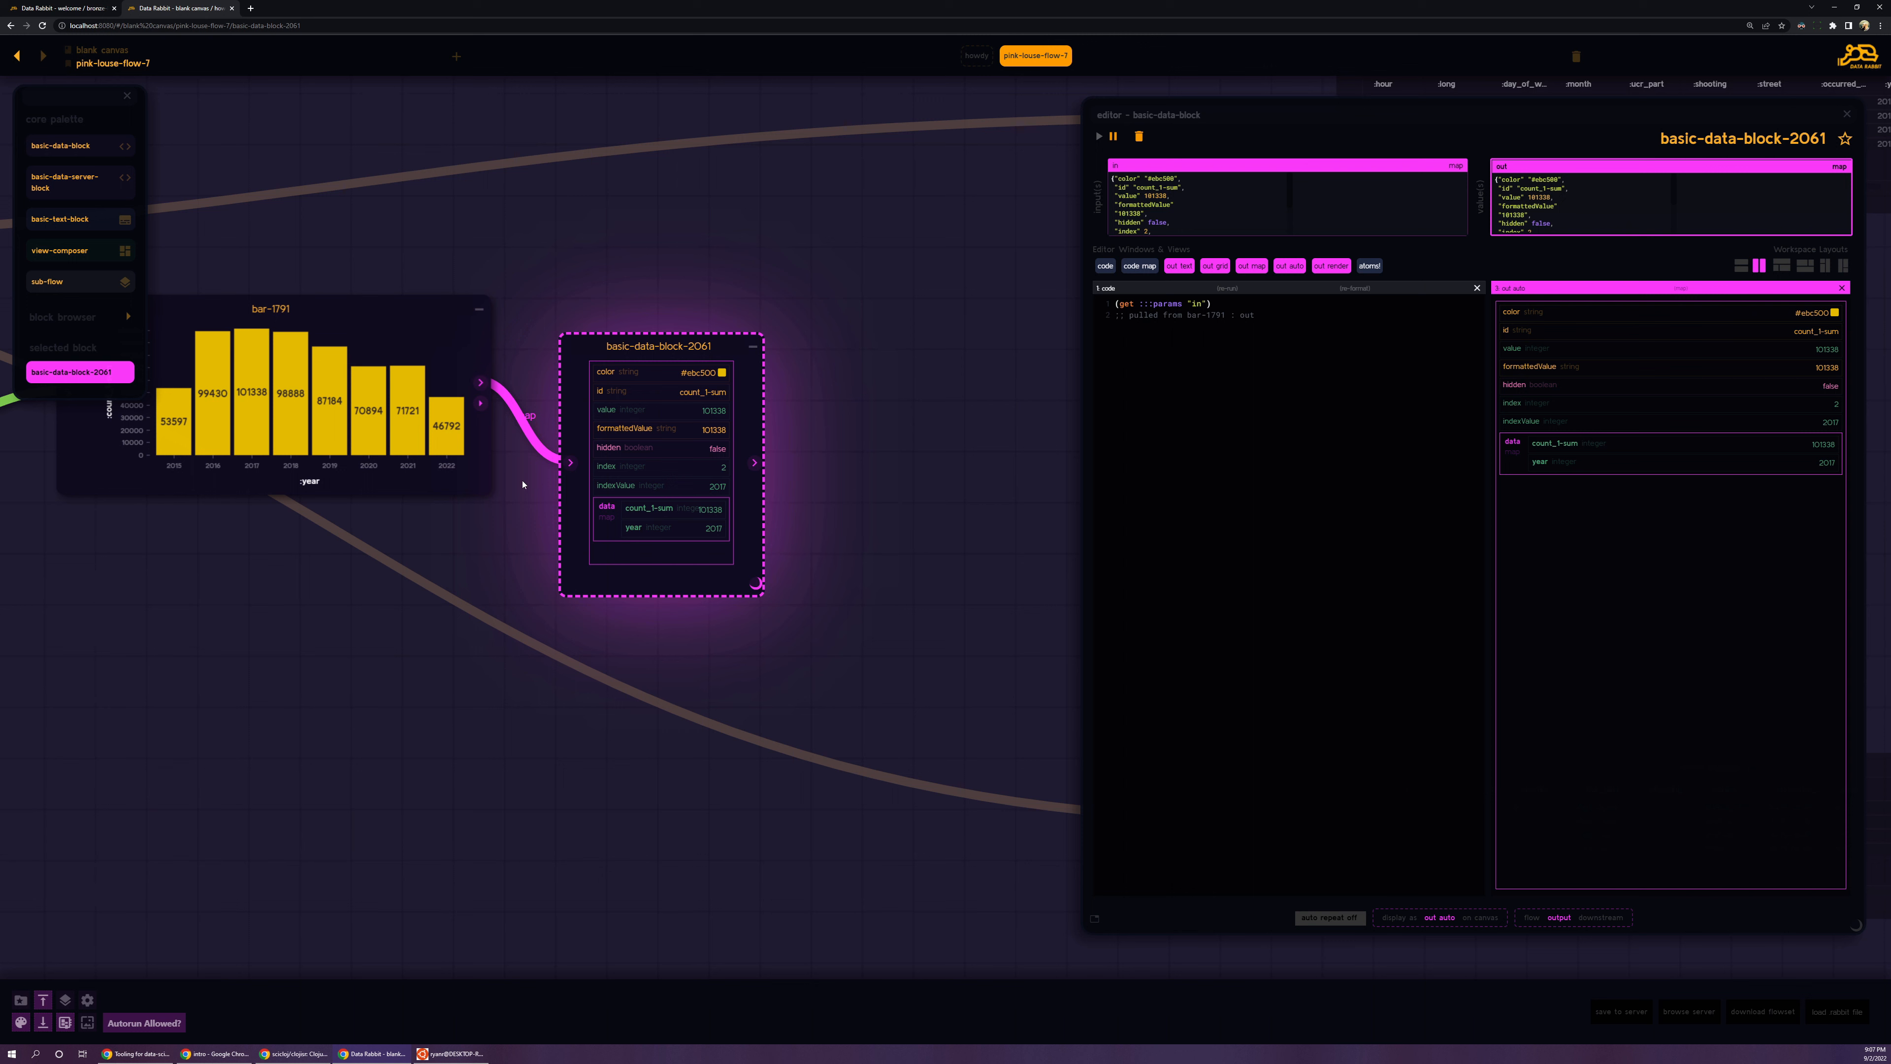
Step: Select the 2022 bar and extract the year value from the data block into its own block on the canvas
{"action": "left_click", "coordinate": [446, 429]}
{"action": "left_click_drag", "start_coordinate": [631, 527], "coordinate": [848, 465]}
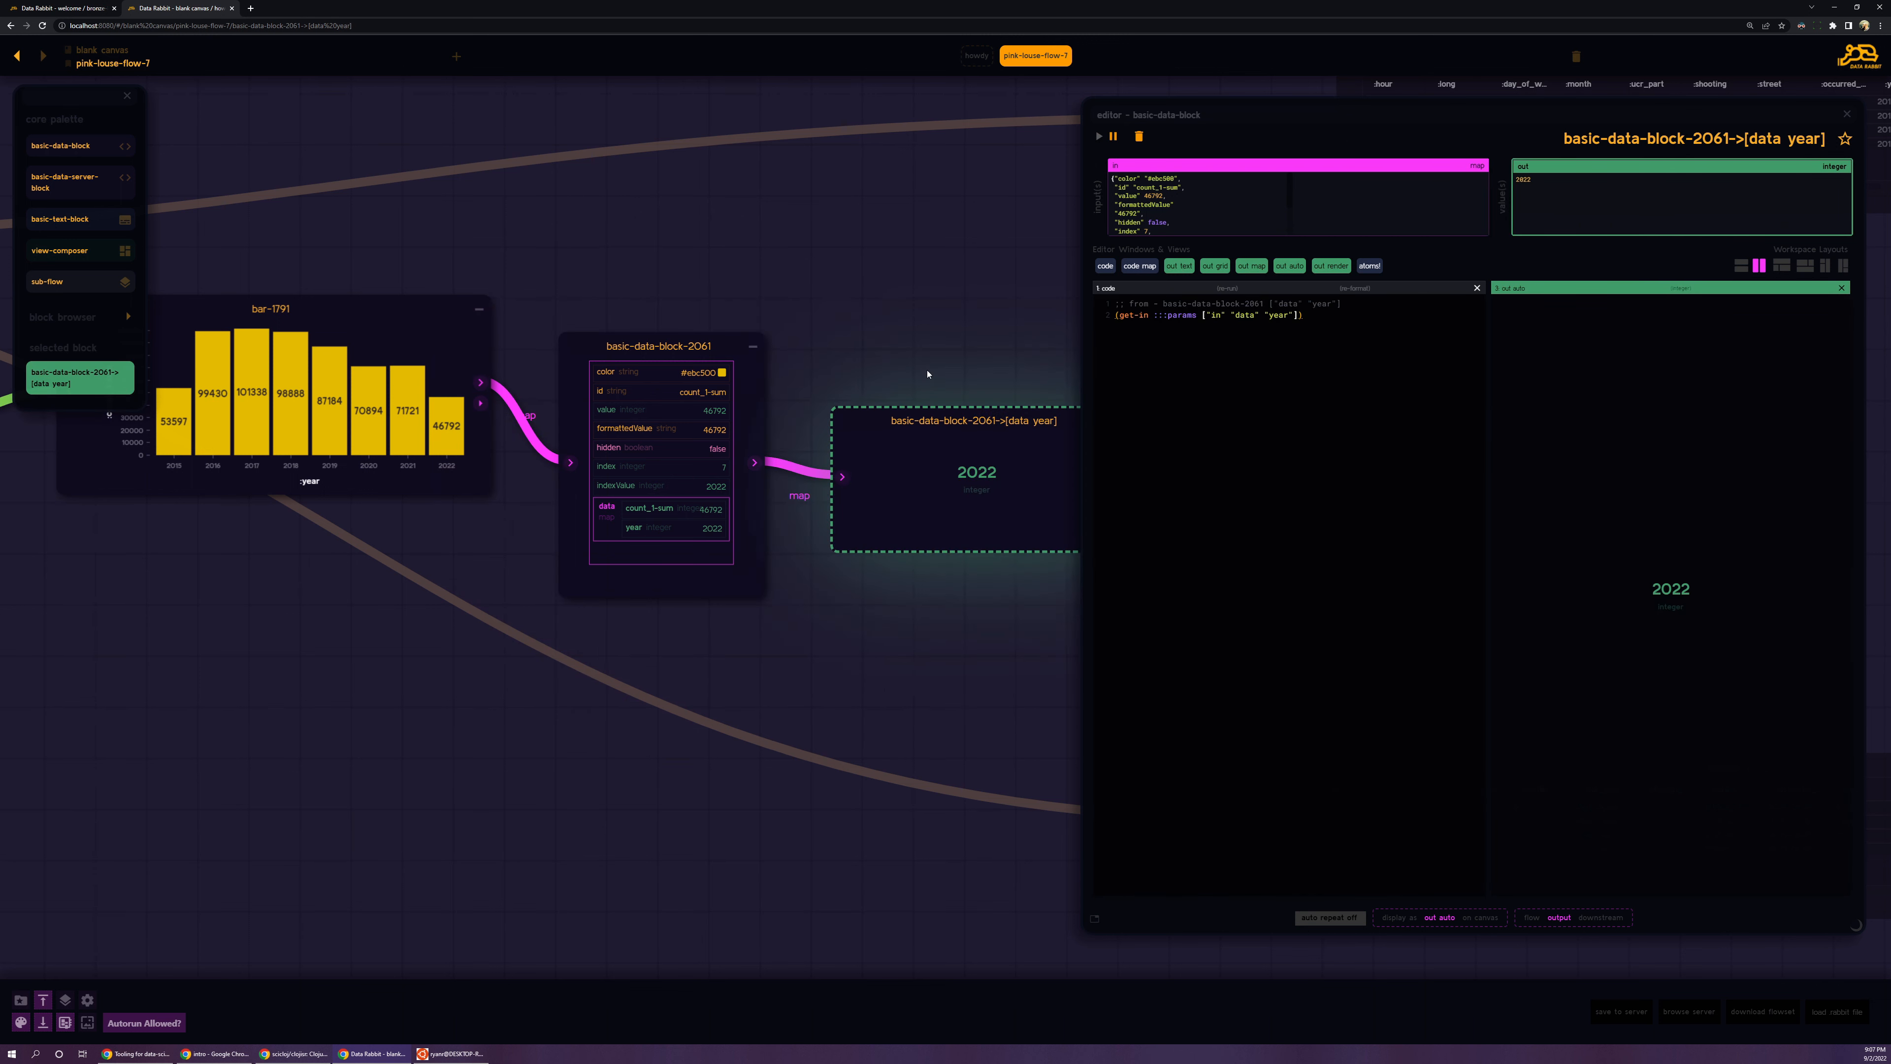
{"action": "scroll", "coordinate": [927, 374], "scroll_direction": "down", "scroll_amount": 2}
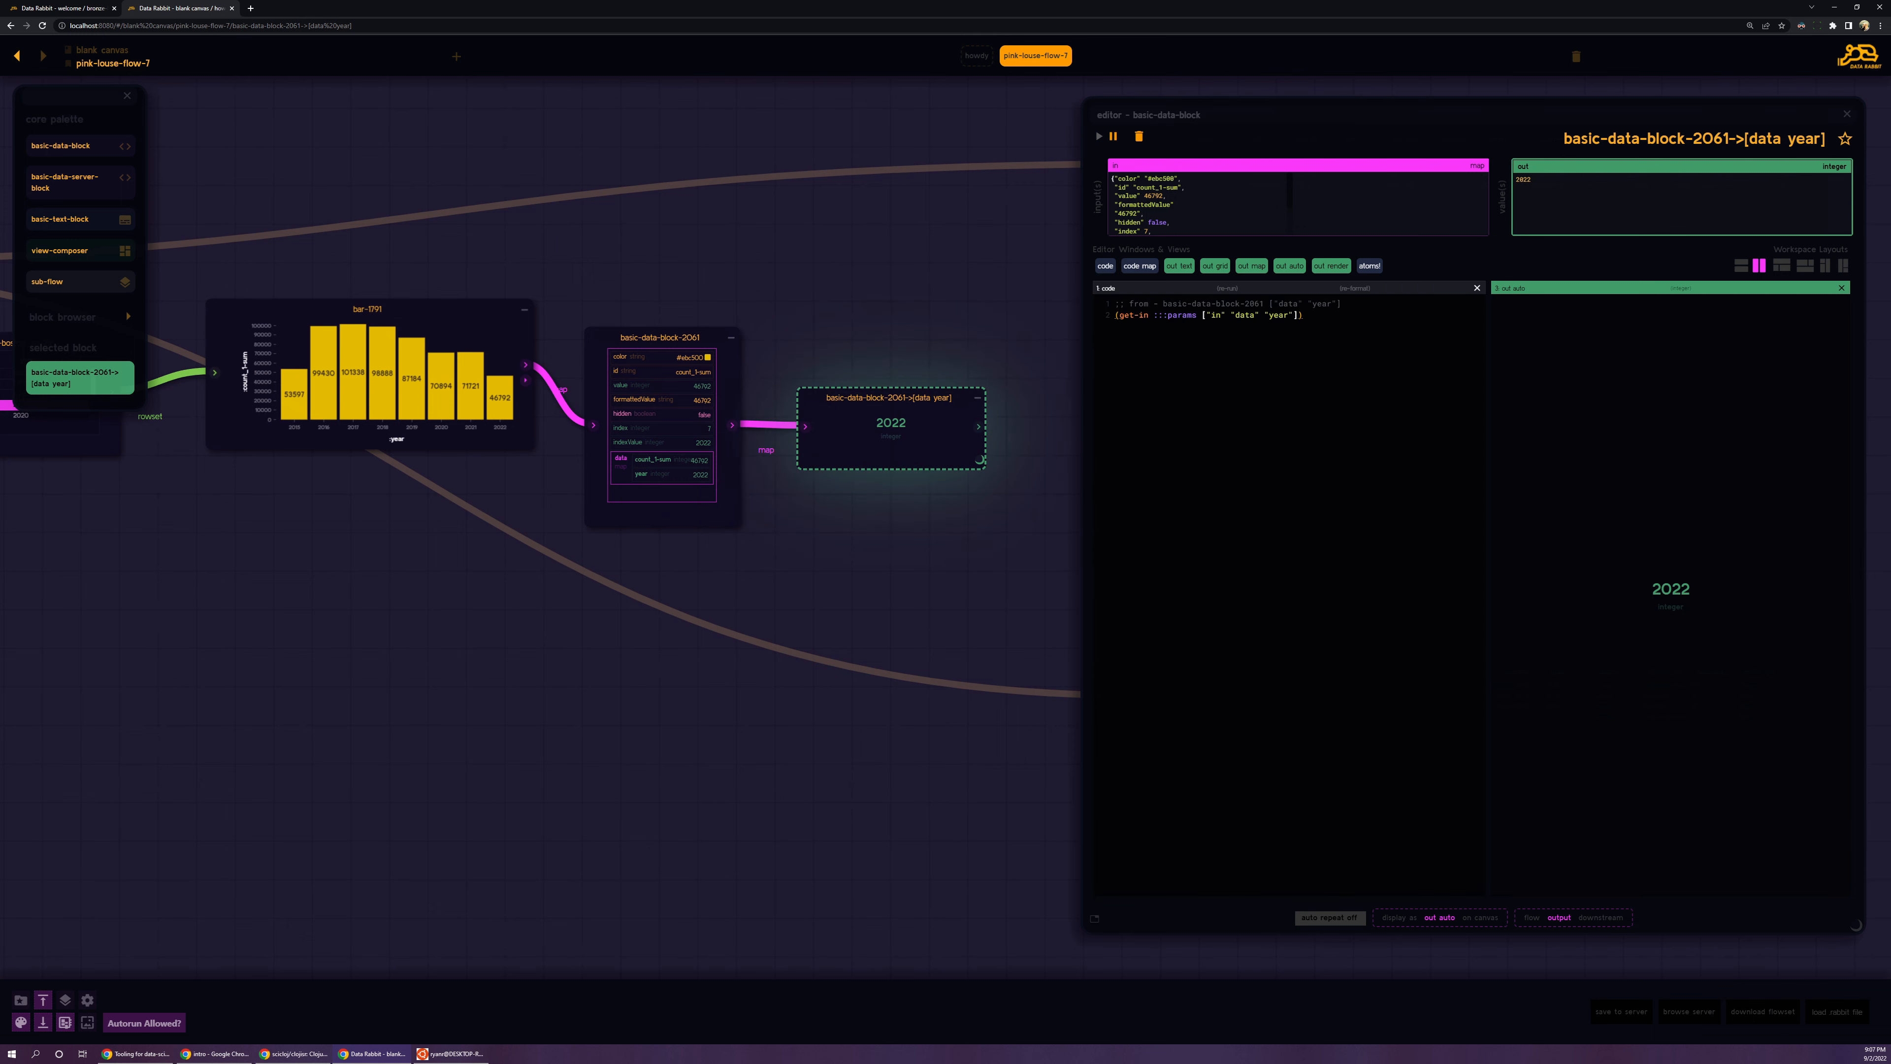
{"action": "scroll", "coordinate": [963, 348], "scroll_direction": "down", "scroll_amount": 2}
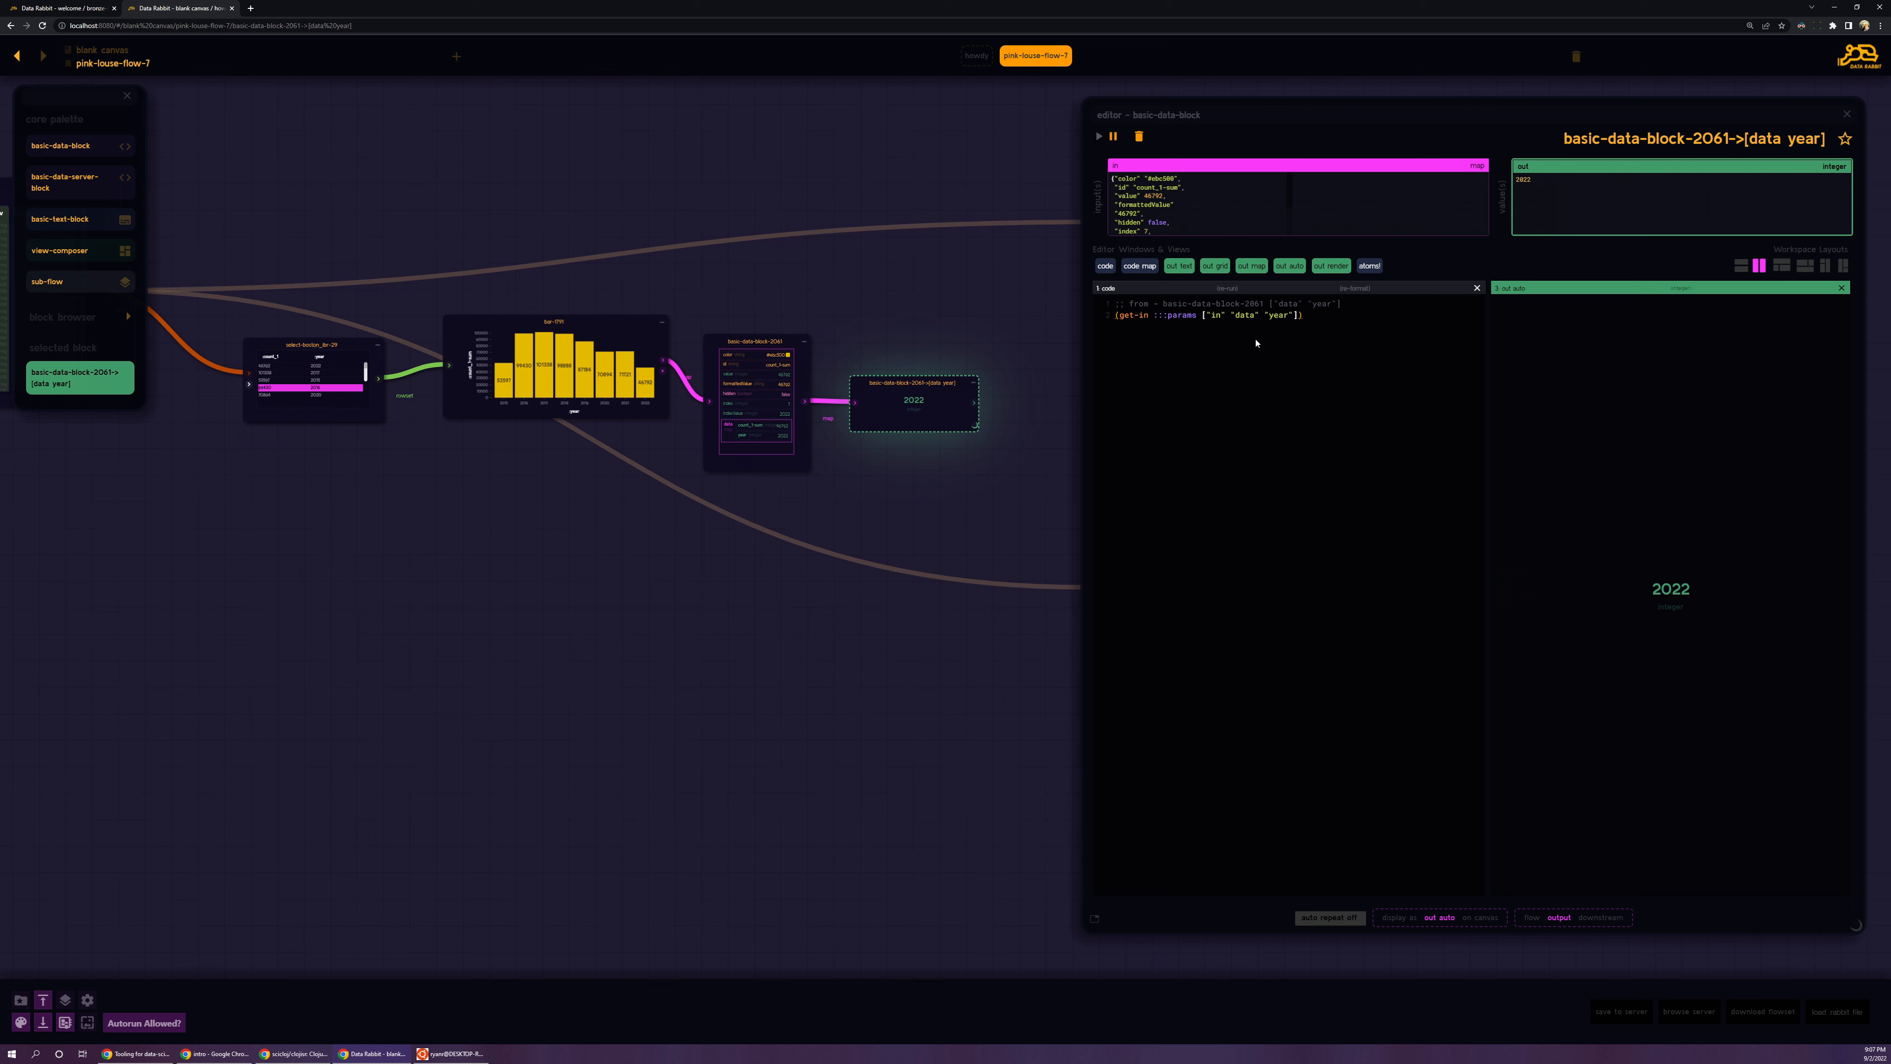
Step: Wrap the year block's get-in expression in a map with the key :year, and test it with the 2017 and 2022 bars
{"action": "left_click_drag", "start_coordinate": [1304, 315], "coordinate": [1111, 314]}
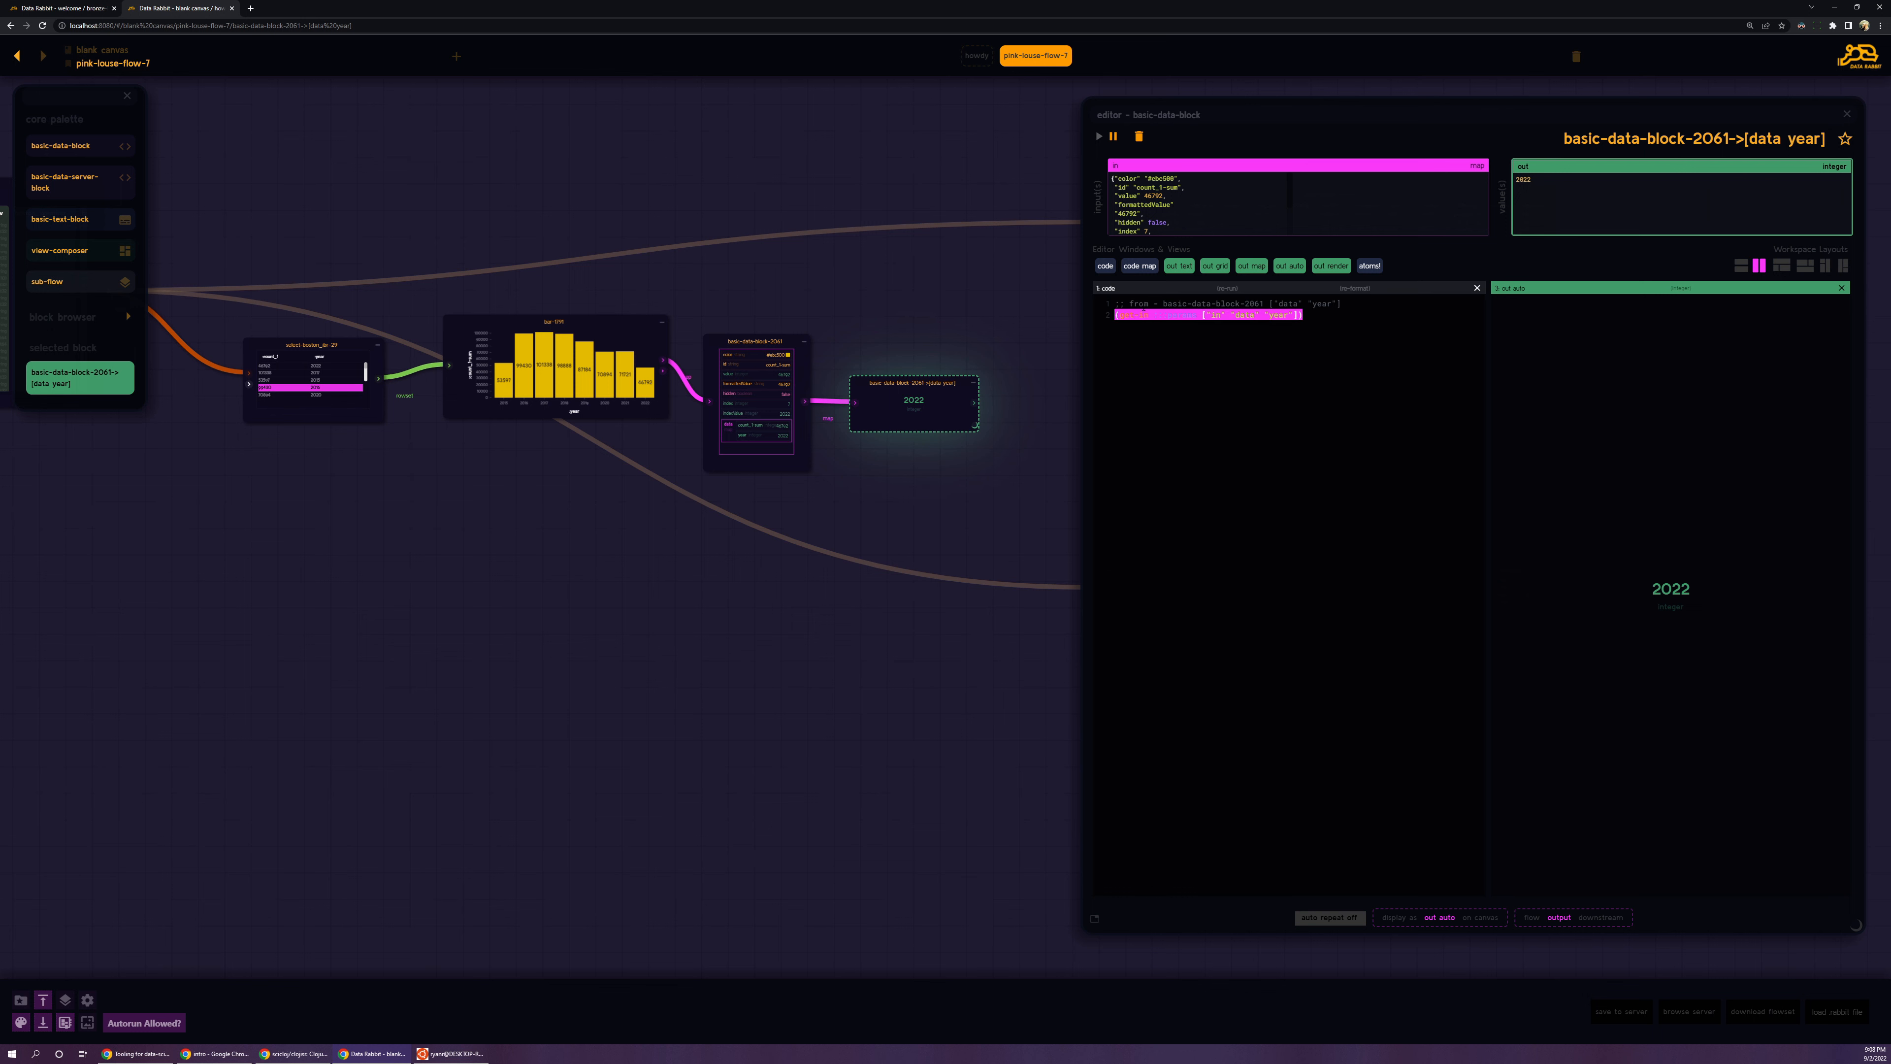
{"action": "type", "text": "{"}
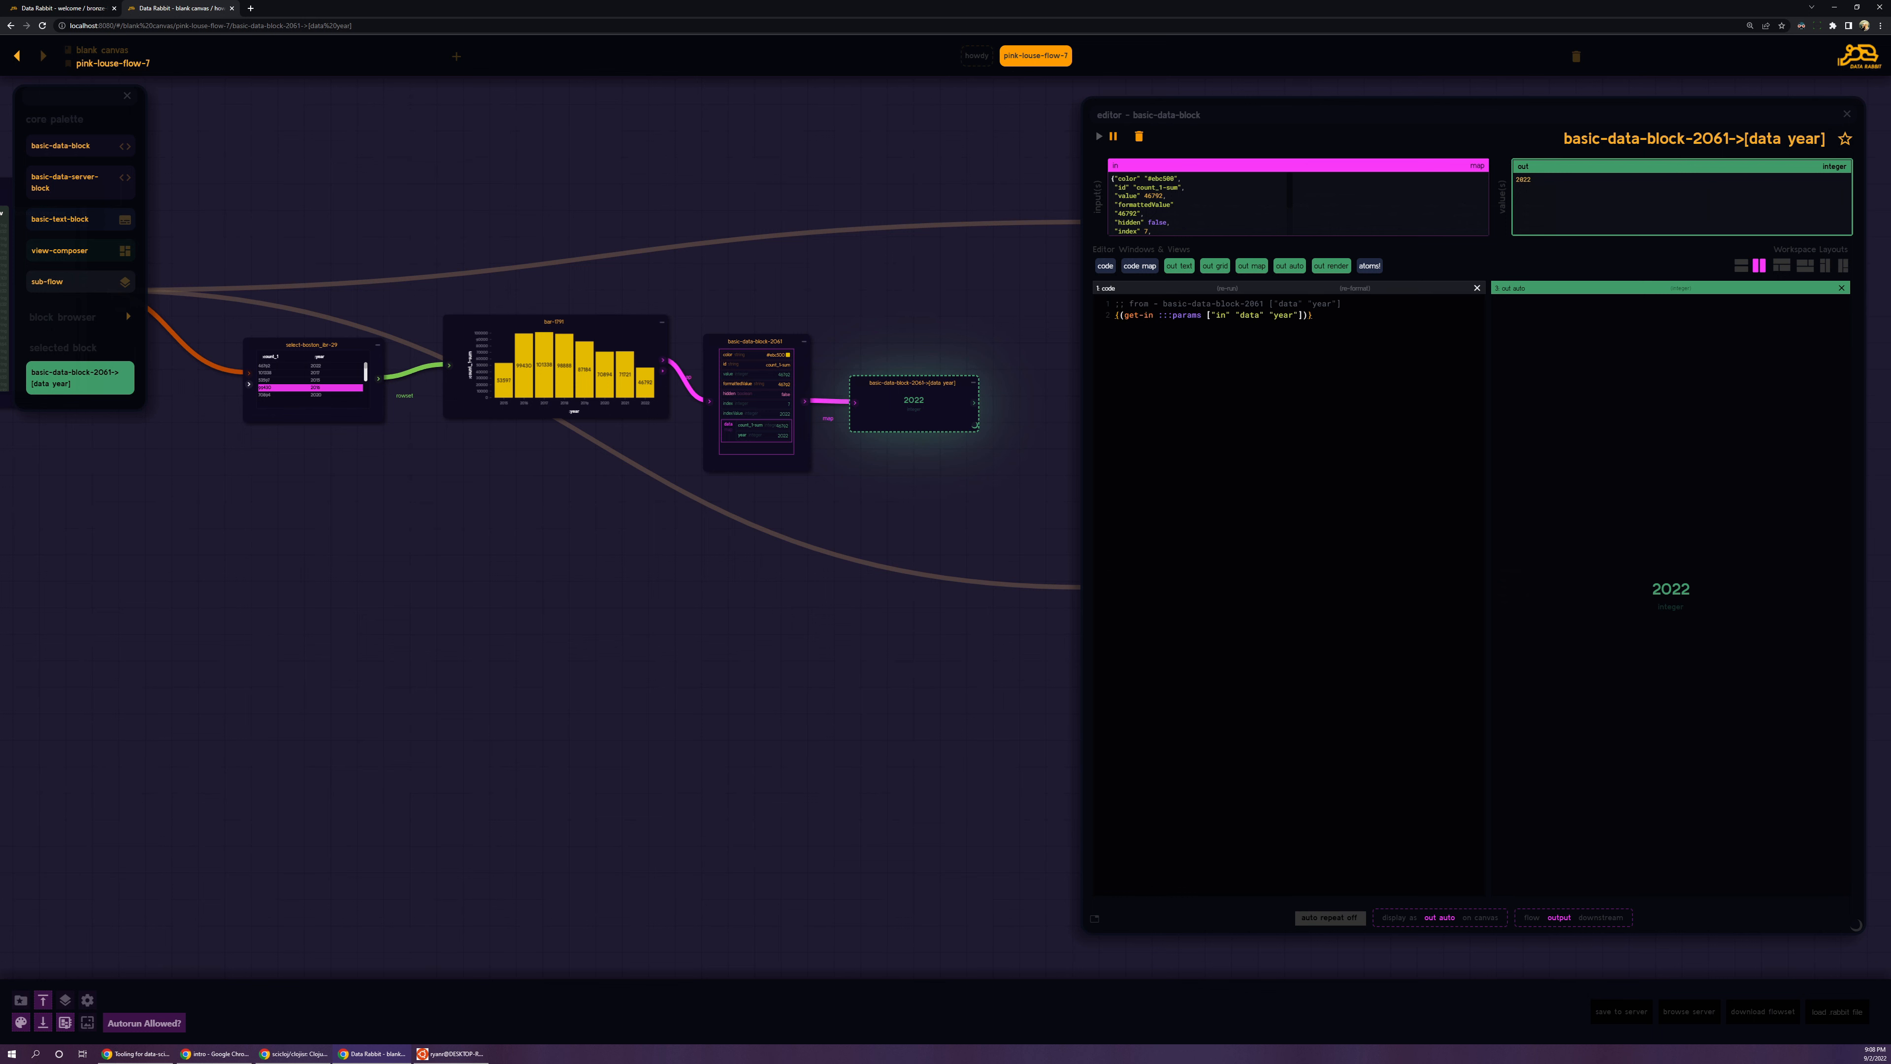
{"action": "type", "text": ":year"}
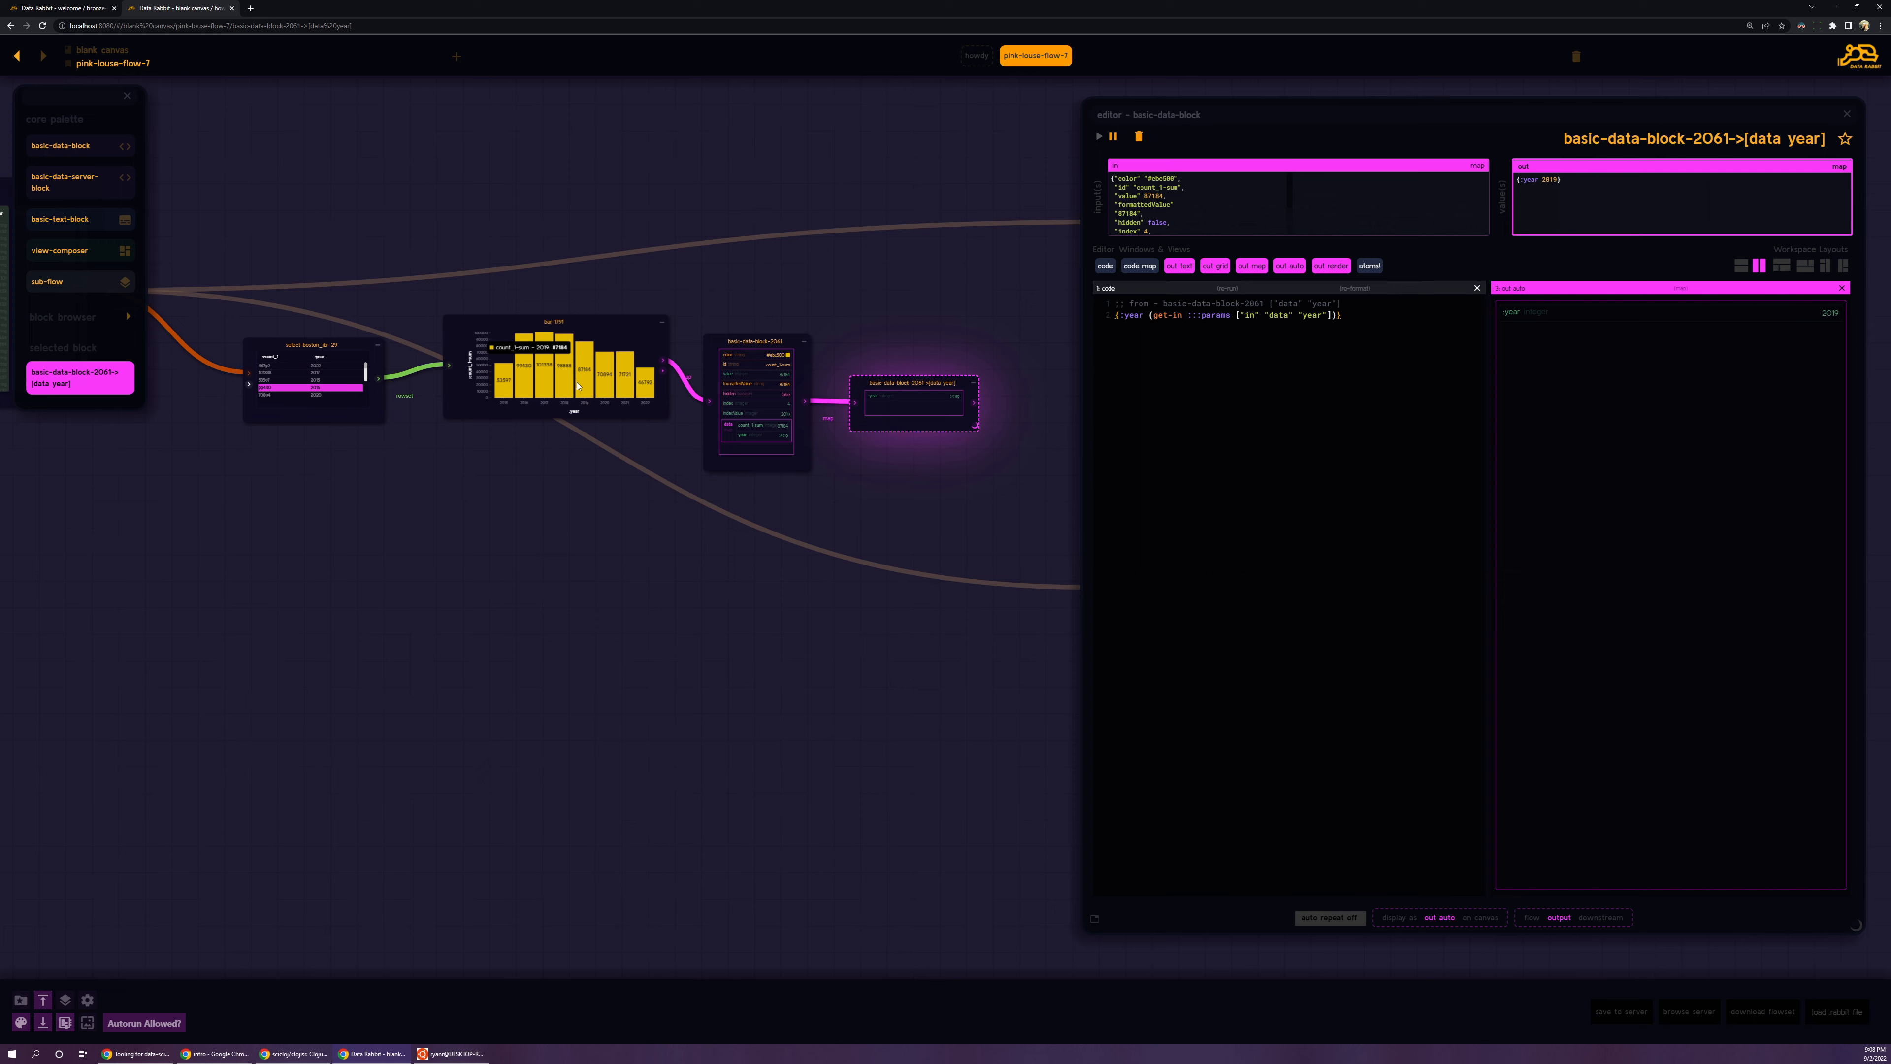
{"action": "left_click", "coordinate": [545, 377]}
{"action": "left_click", "coordinate": [646, 381]}
Step: Connect the year map block's output to the parameter inputs of both Boston incident query blocks
{"action": "scroll", "coordinate": [887, 337], "scroll_direction": "down", "scroll_amount": 1}
{"action": "scroll", "coordinate": [887, 337], "scroll_direction": "down", "scroll_amount": 4}
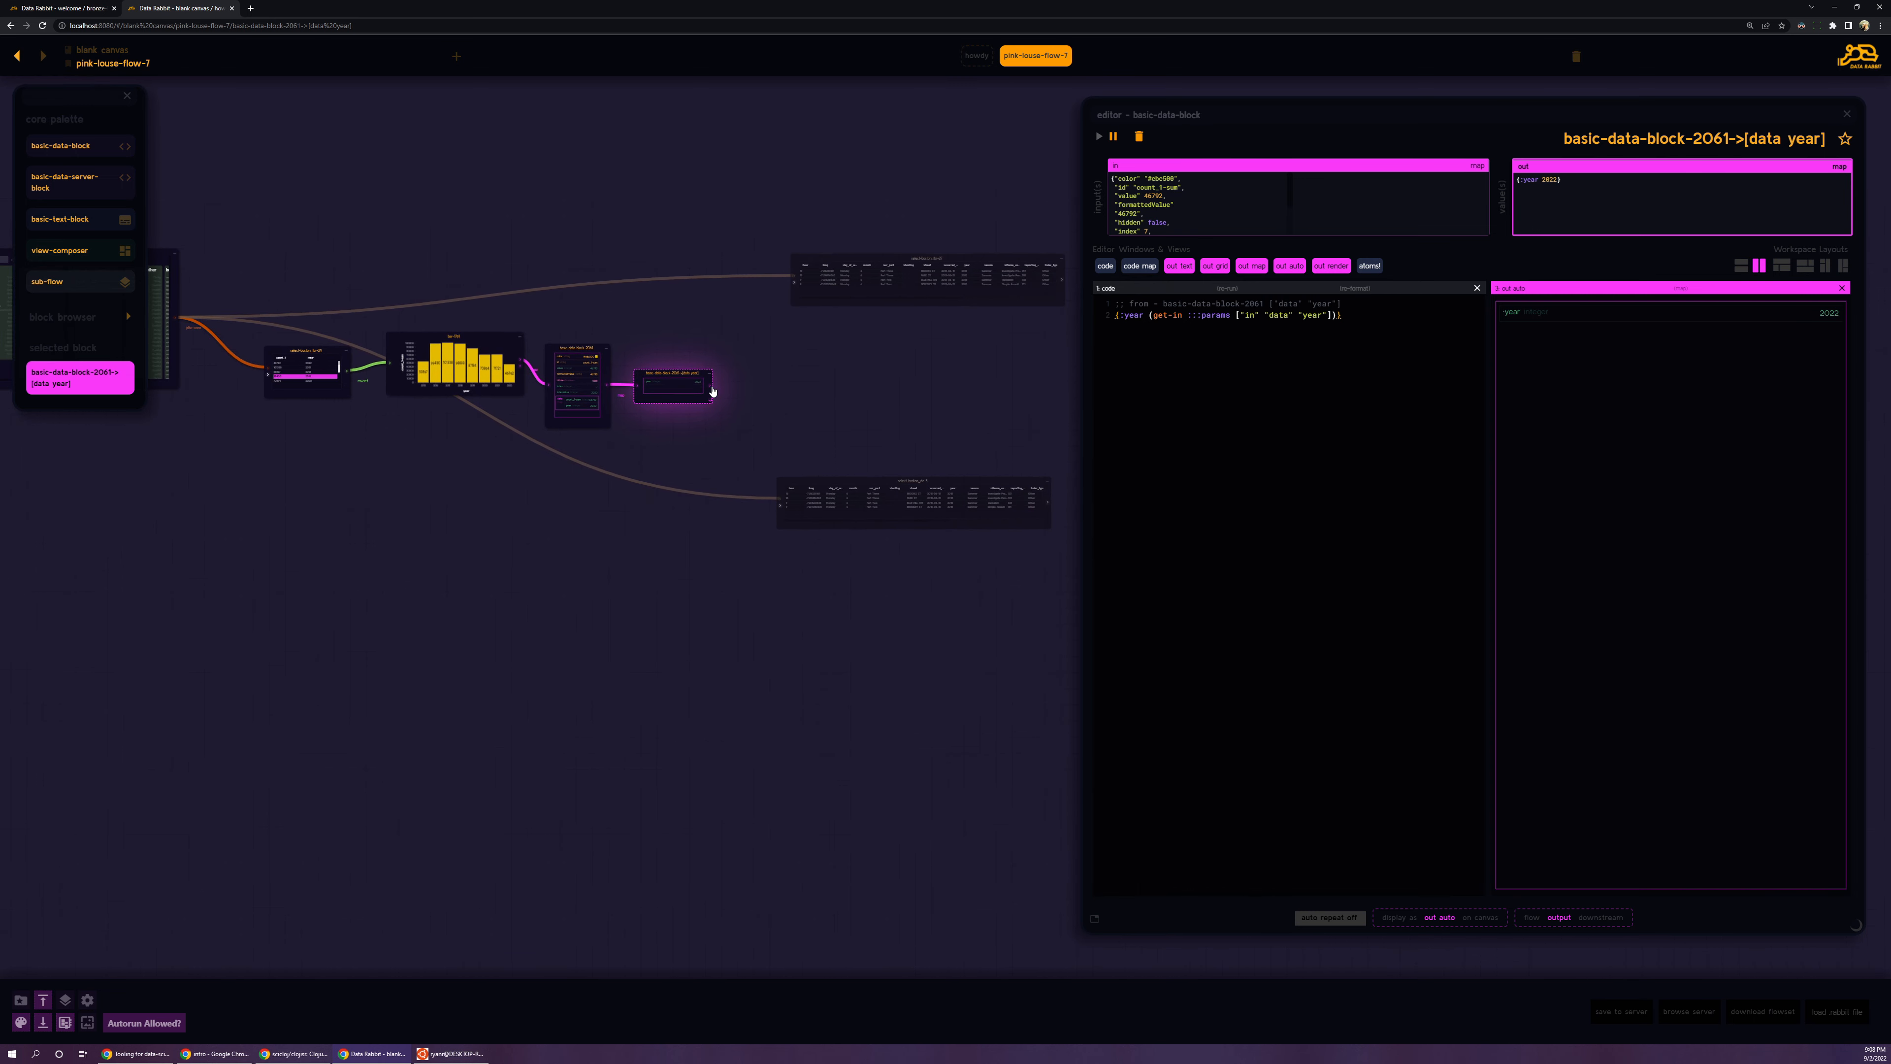
{"action": "left_click_drag", "start_coordinate": [727, 378], "coordinate": [794, 282]}
{"action": "left_click_drag", "start_coordinate": [711, 388], "coordinate": [778, 500]}
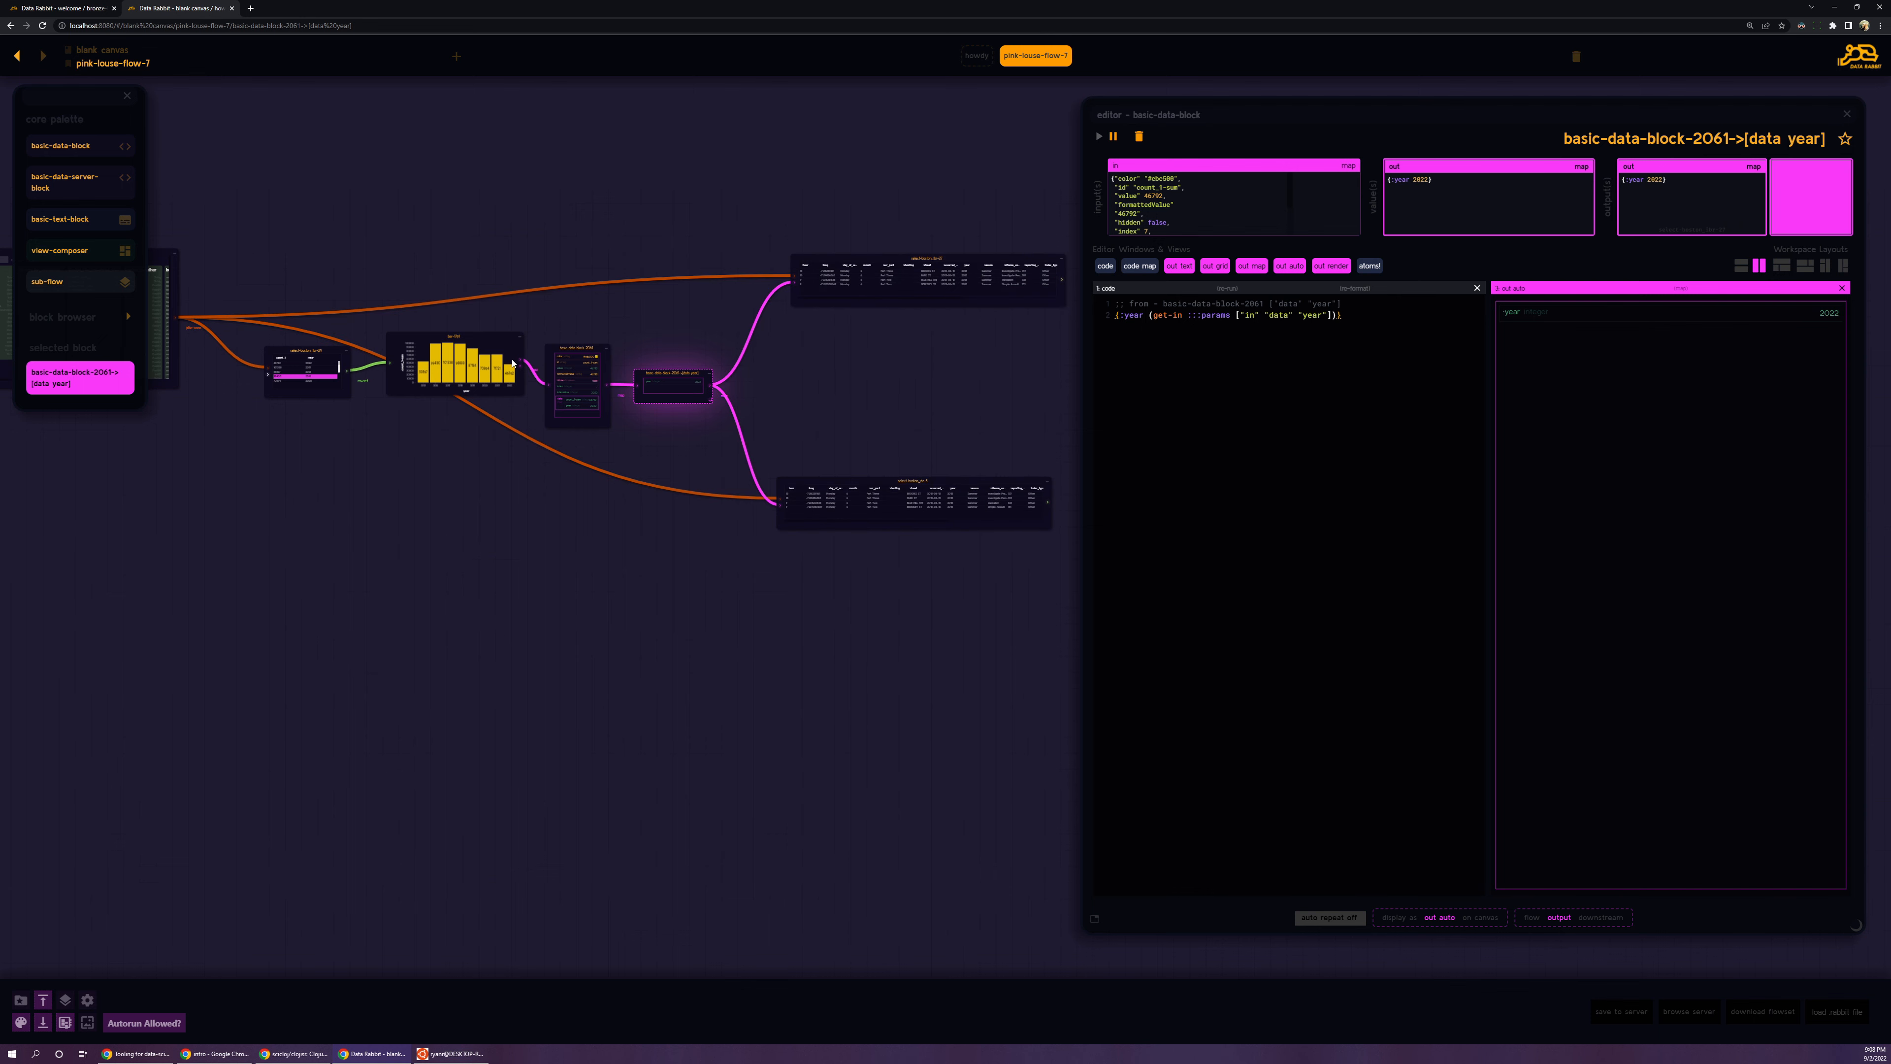
Step: Check the year parameter in both Boston incident query blocks by opening each and selecting different bars, ending with 2022
{"action": "left_click", "coordinate": [878, 258]}
{"action": "left_click", "coordinate": [460, 366]}
{"action": "left_click", "coordinate": [448, 367]}
{"action": "left_click", "coordinate": [870, 481]}
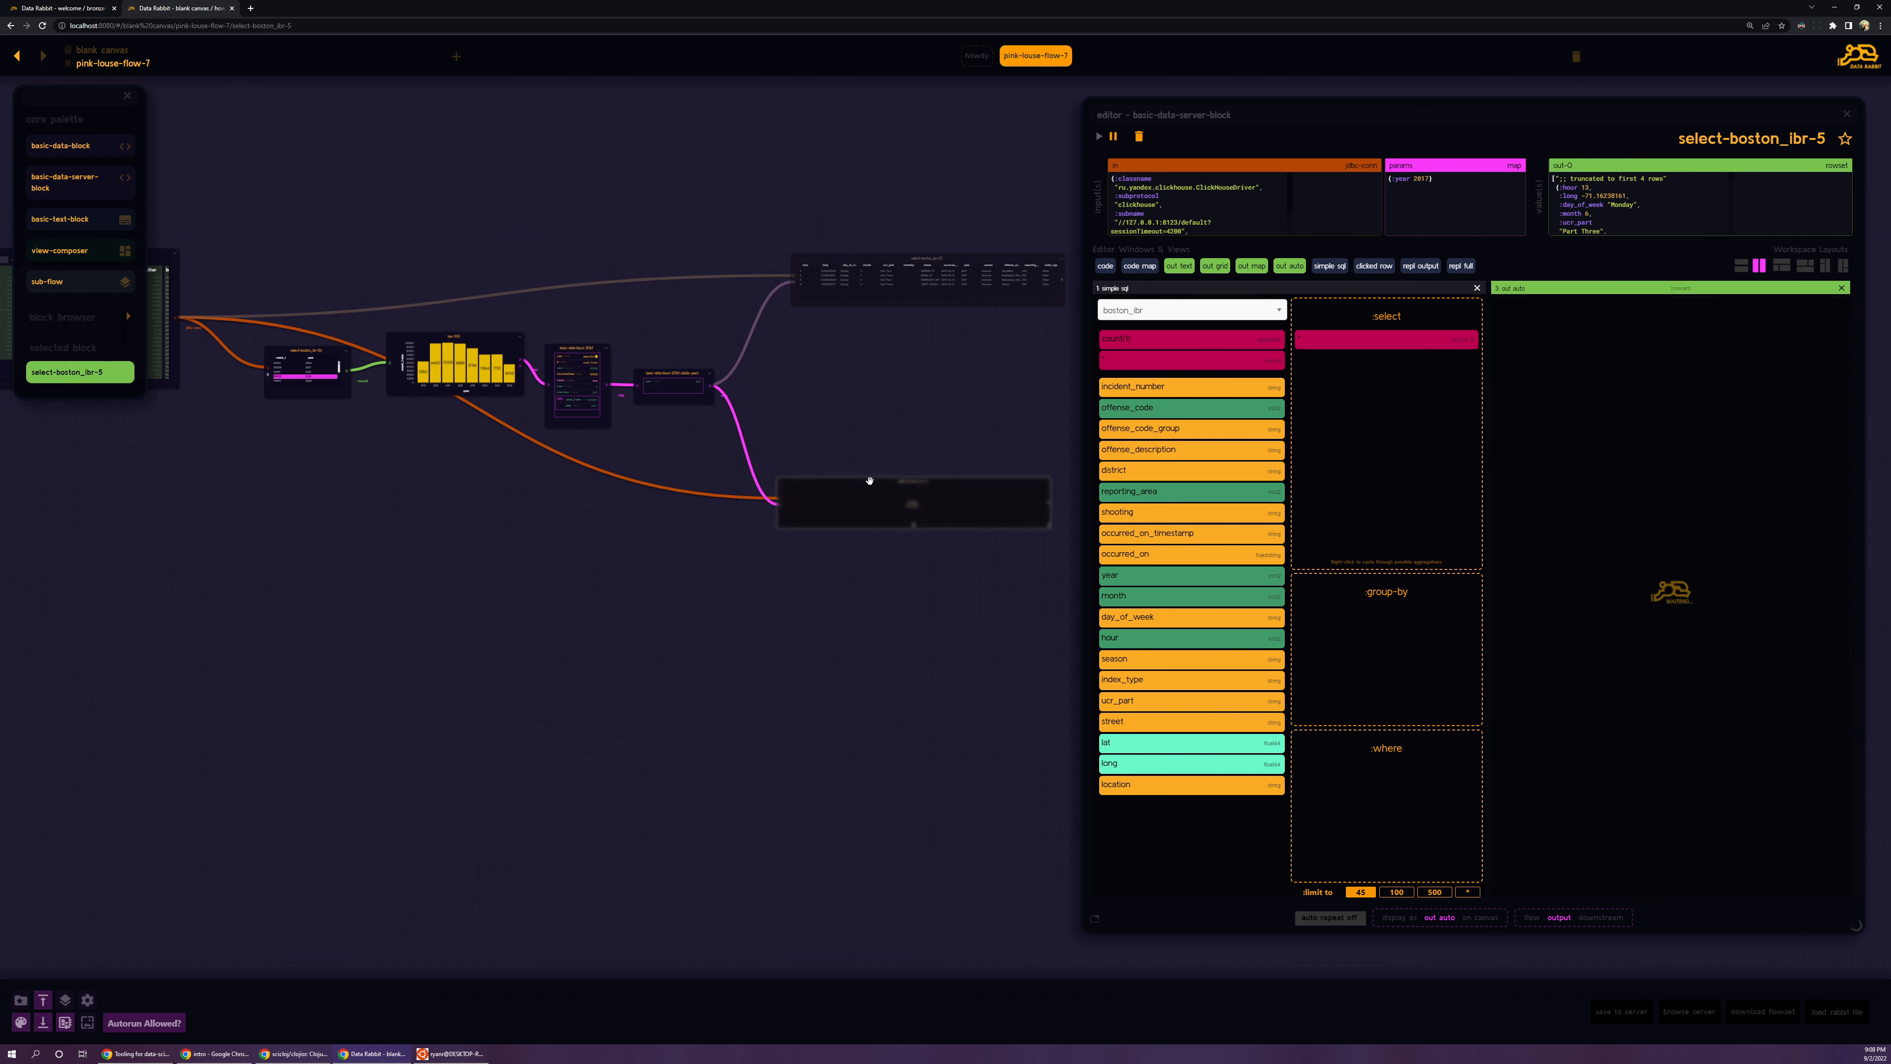
{"action": "left_click", "coordinate": [482, 374]}
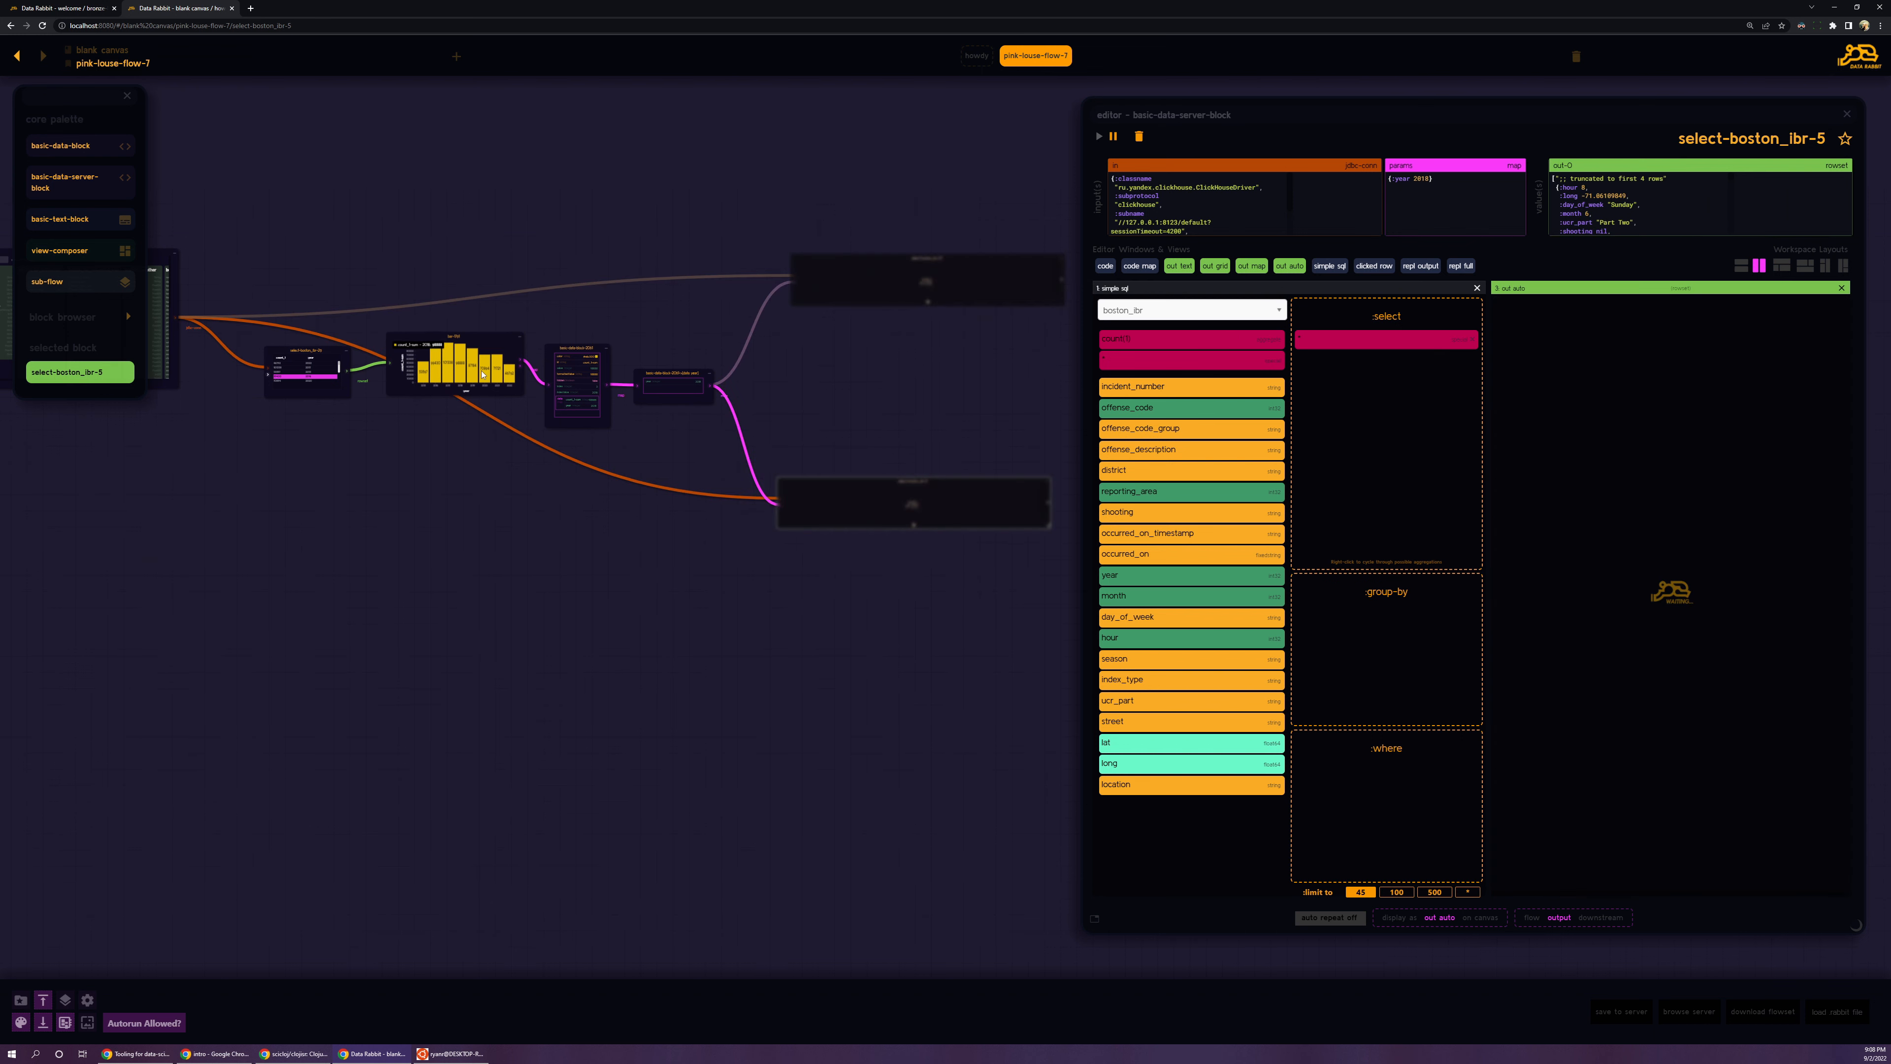
{"action": "left_click", "coordinate": [513, 373]}
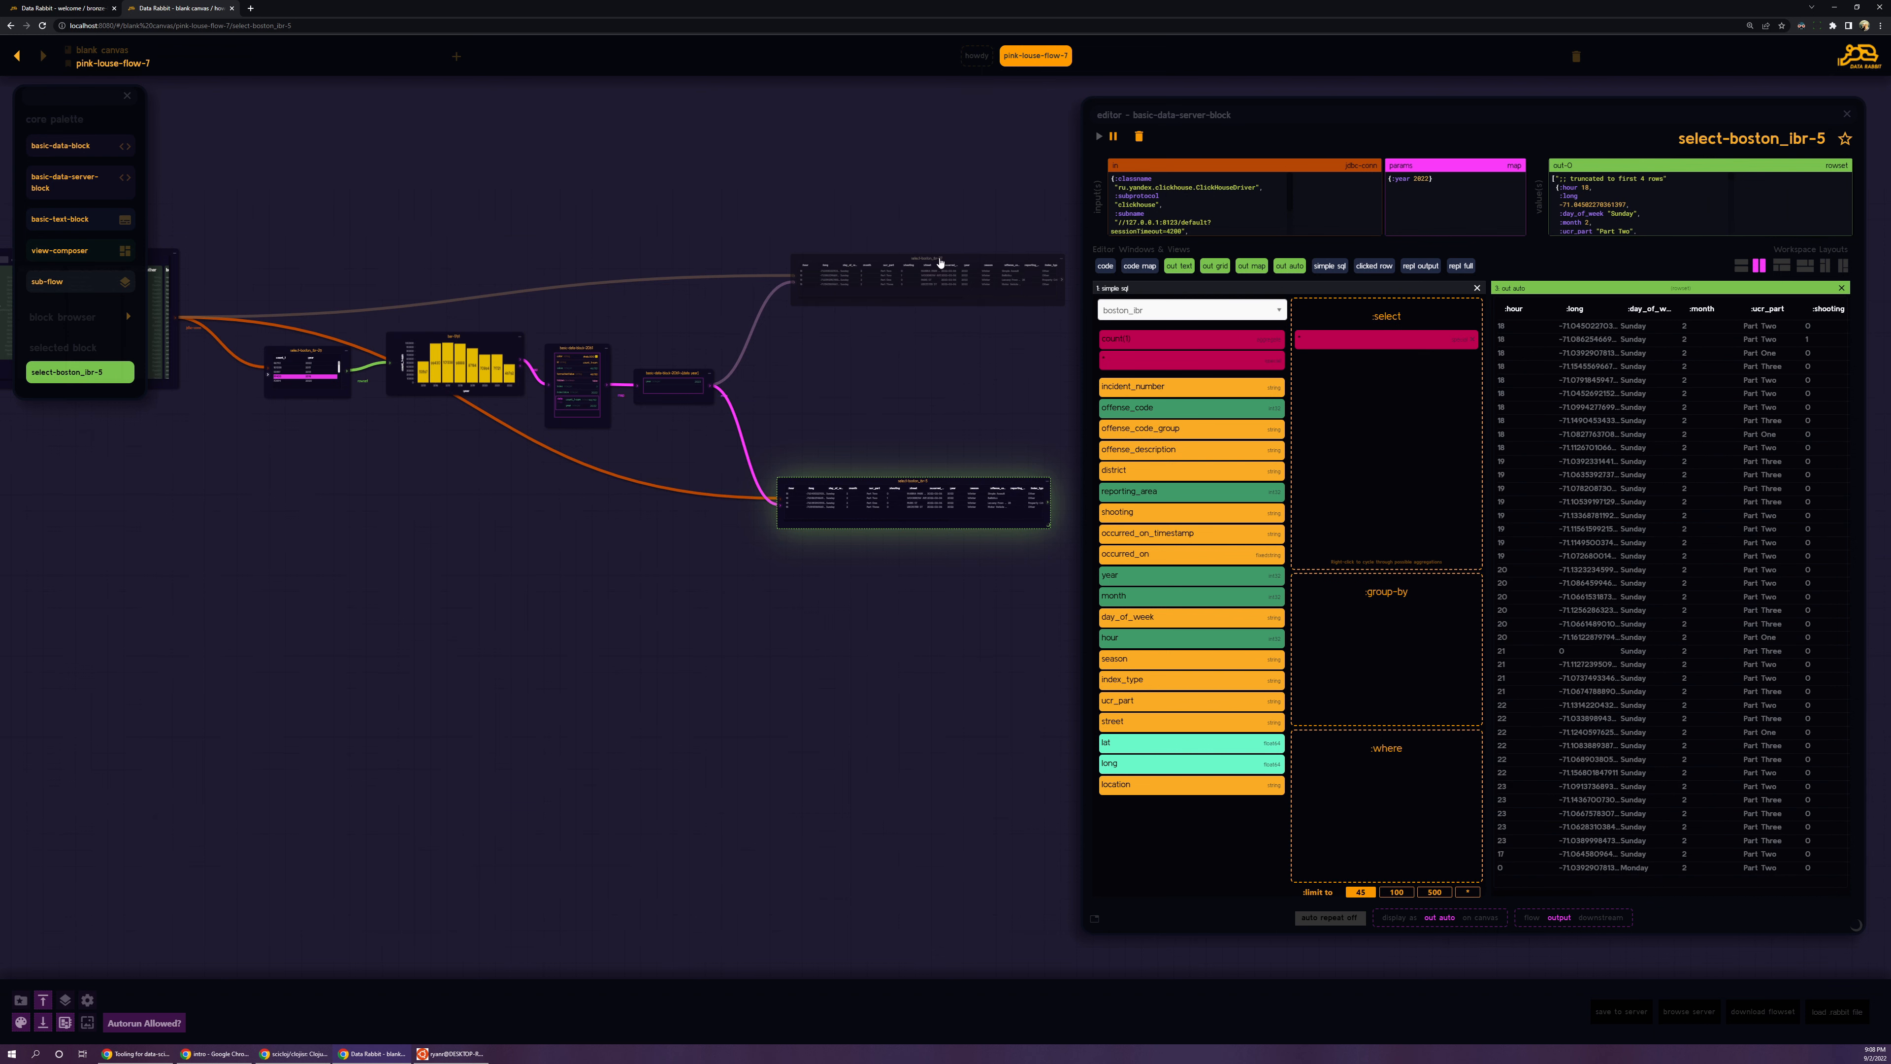
Step: Reposition select-boston_ibr-27, group its query by offense_code_group with a row count, and narrow its block
{"action": "left_click", "coordinate": [916, 258]}
{"action": "left_click_drag", "start_coordinate": [916, 259], "coordinate": [894, 285]}
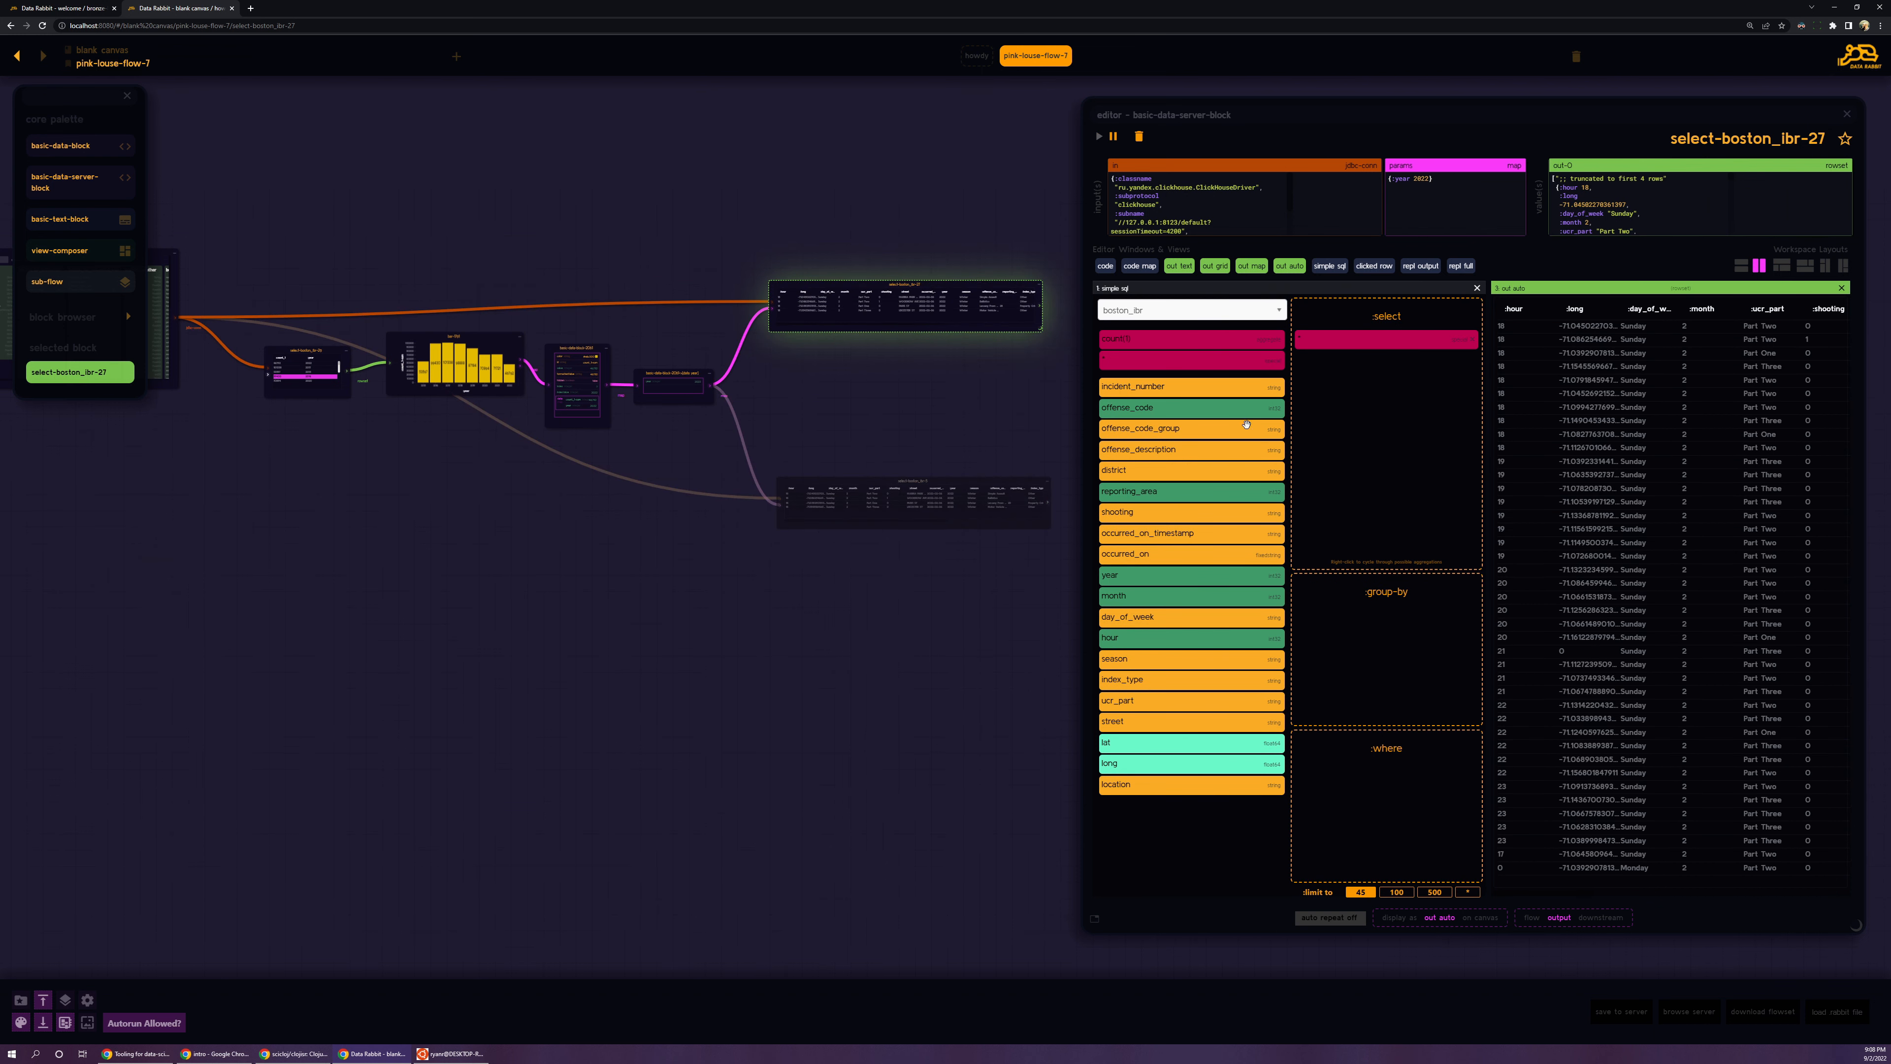
{"action": "left_click_drag", "start_coordinate": [1132, 429], "coordinate": [1351, 629]}
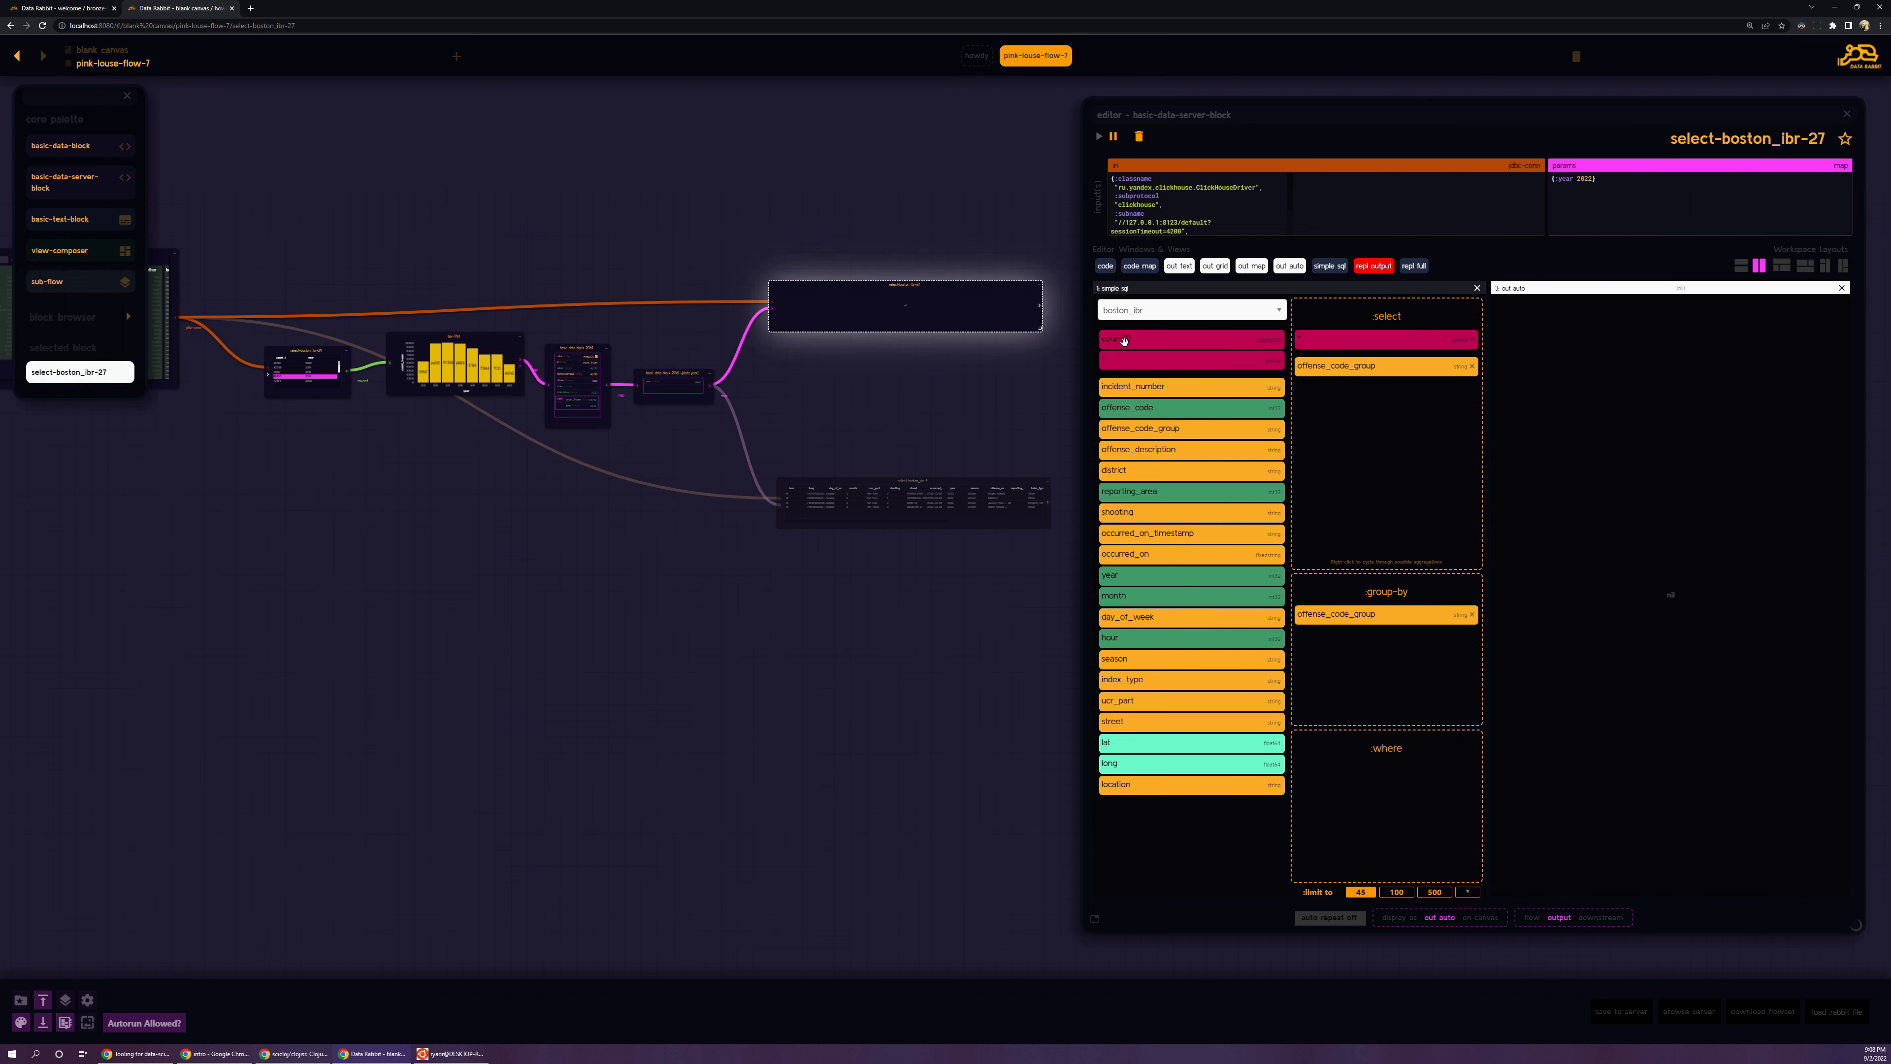
{"action": "left_click_drag", "start_coordinate": [1125, 340], "coordinate": [1471, 362]}
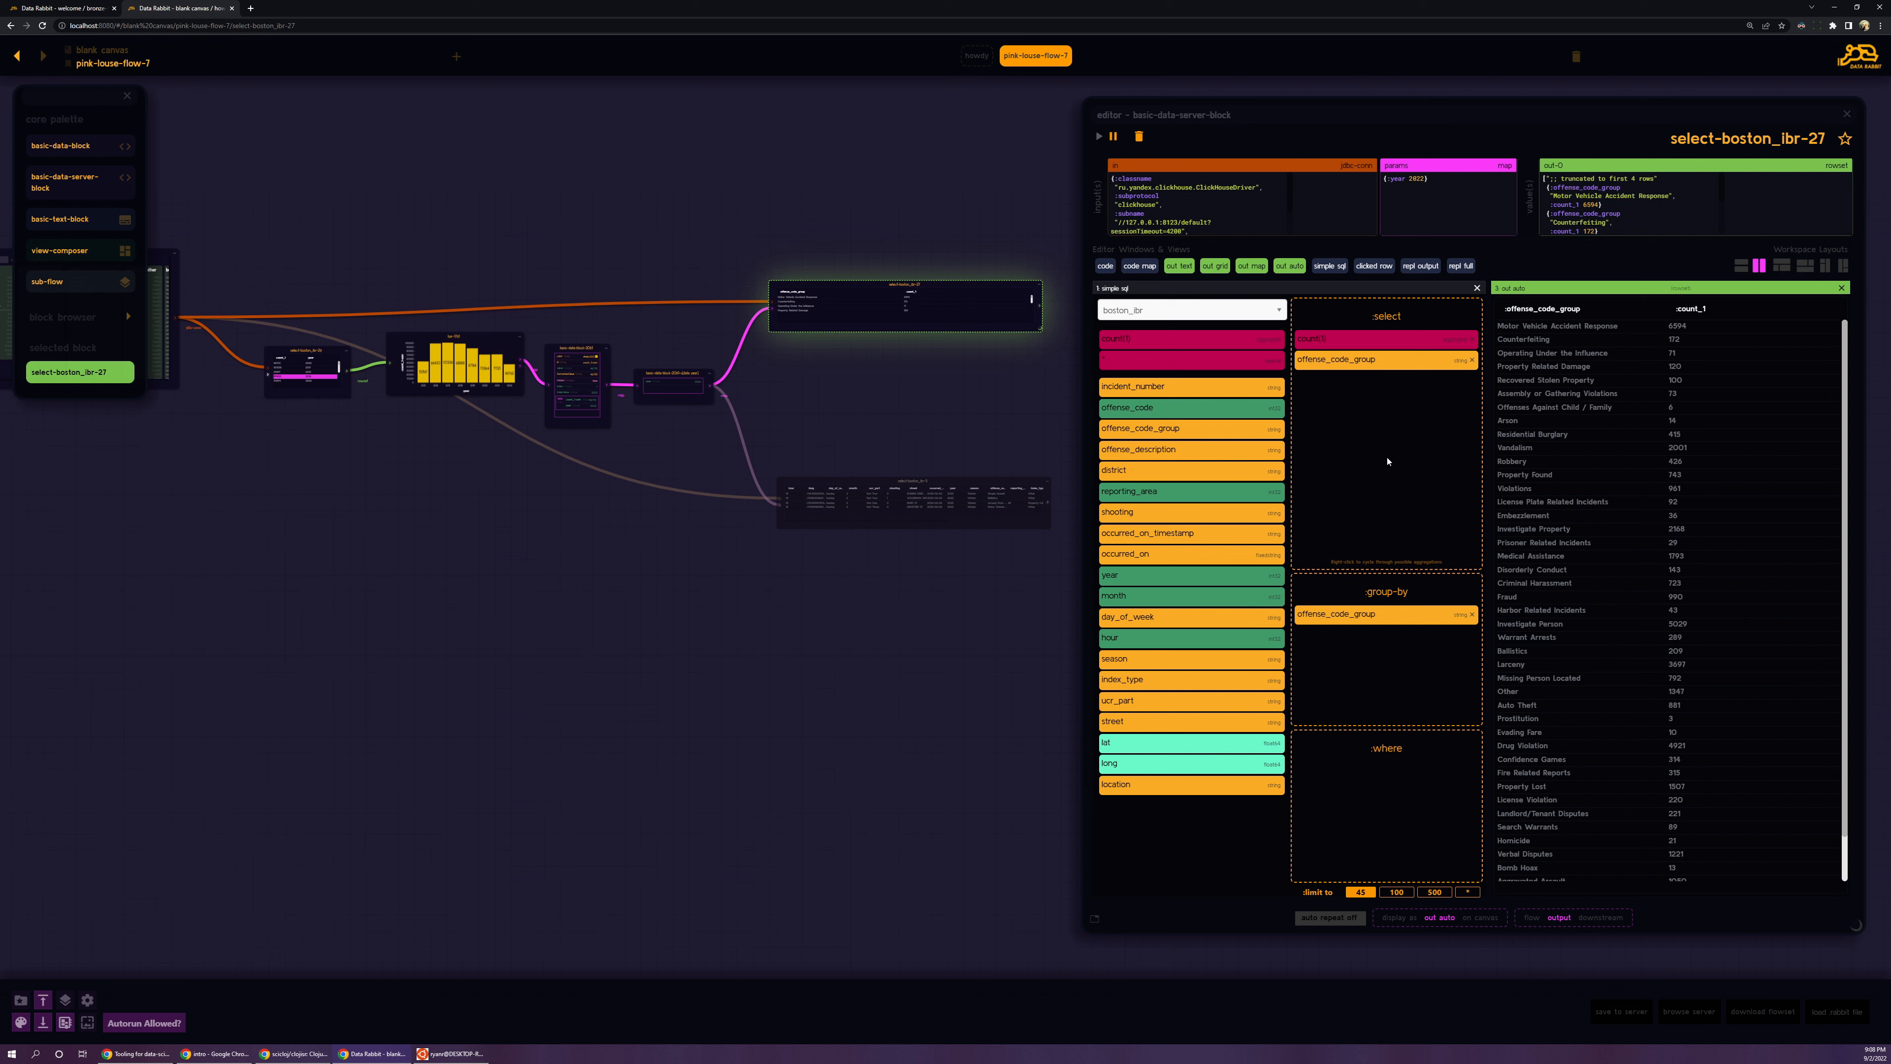
{"action": "left_click_drag", "start_coordinate": [1044, 334], "coordinate": [907, 329]}
{"action": "left_click_drag", "start_coordinate": [822, 282], "coordinate": [824, 281]}
Step: Move select-boston_ibr-5 closer to the flow and group its query by season and index_type with a row count
{"action": "left_click_drag", "start_coordinate": [914, 481], "coordinate": [887, 437]}
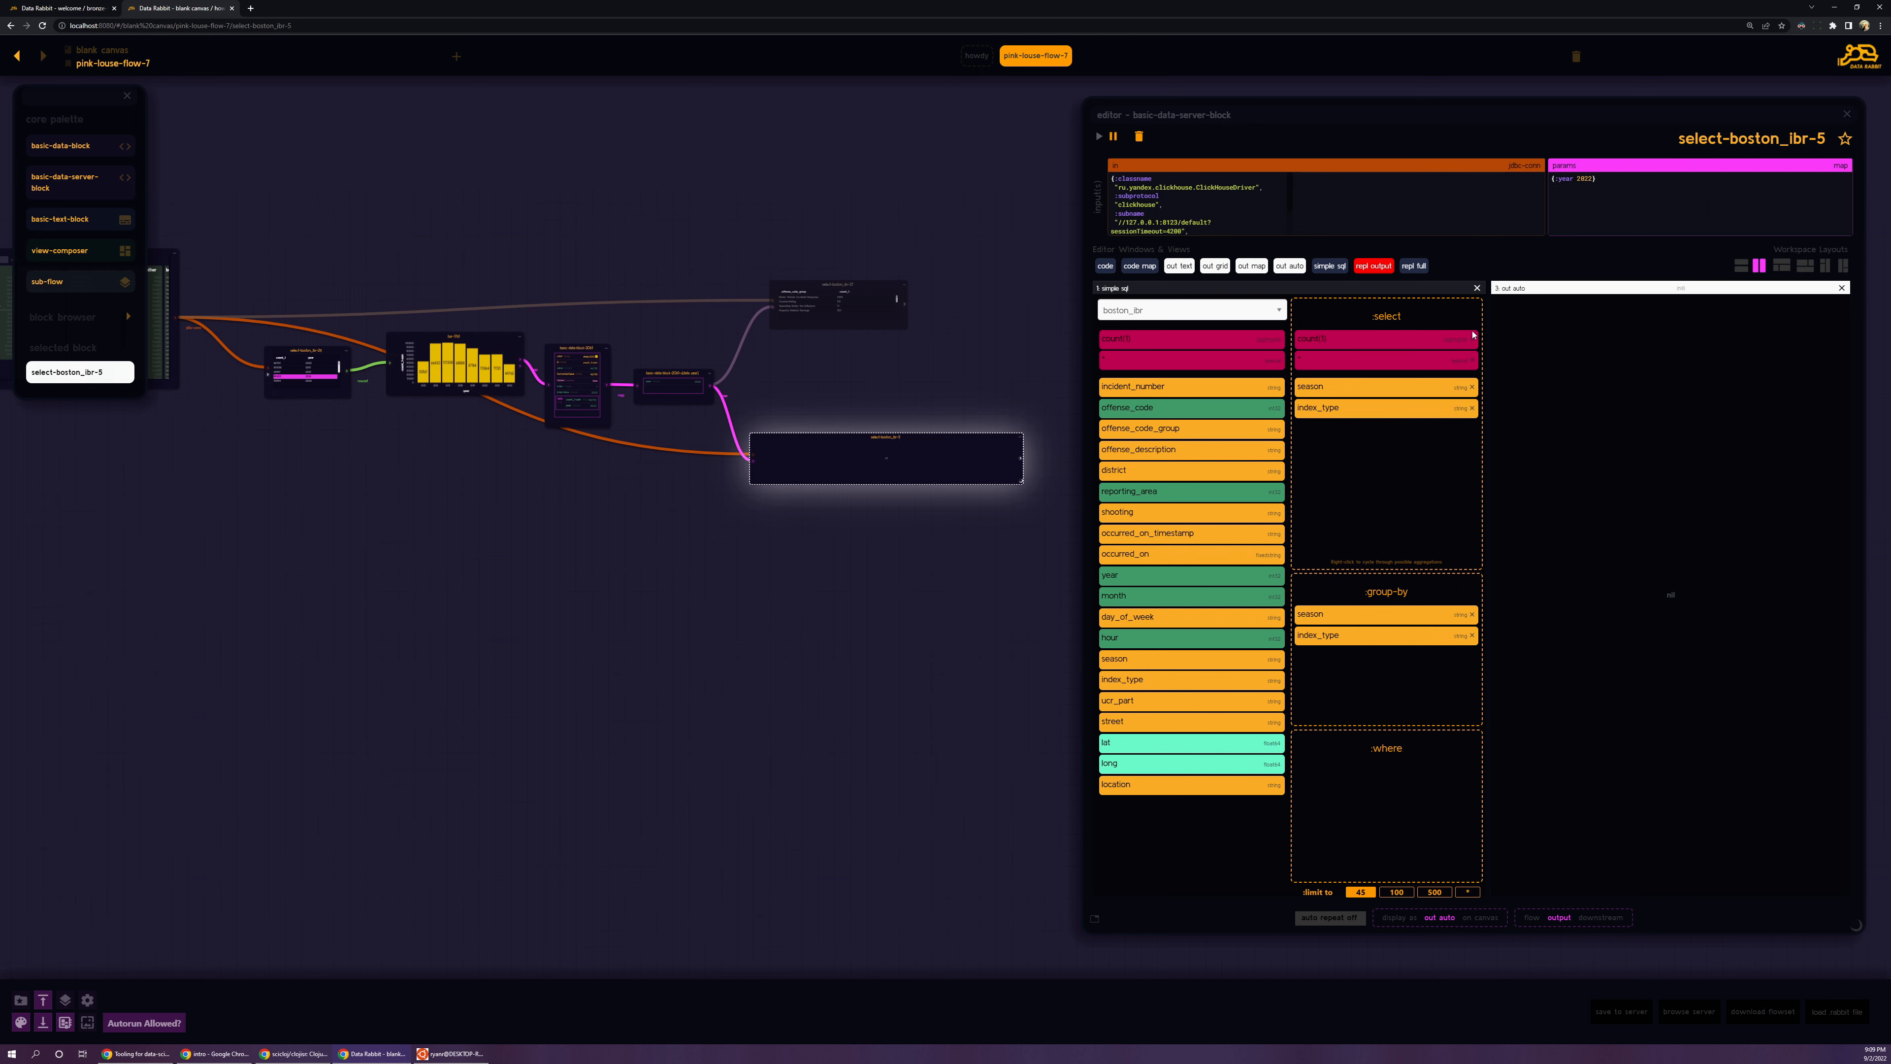
{"action": "left_click", "coordinate": [1474, 362]}
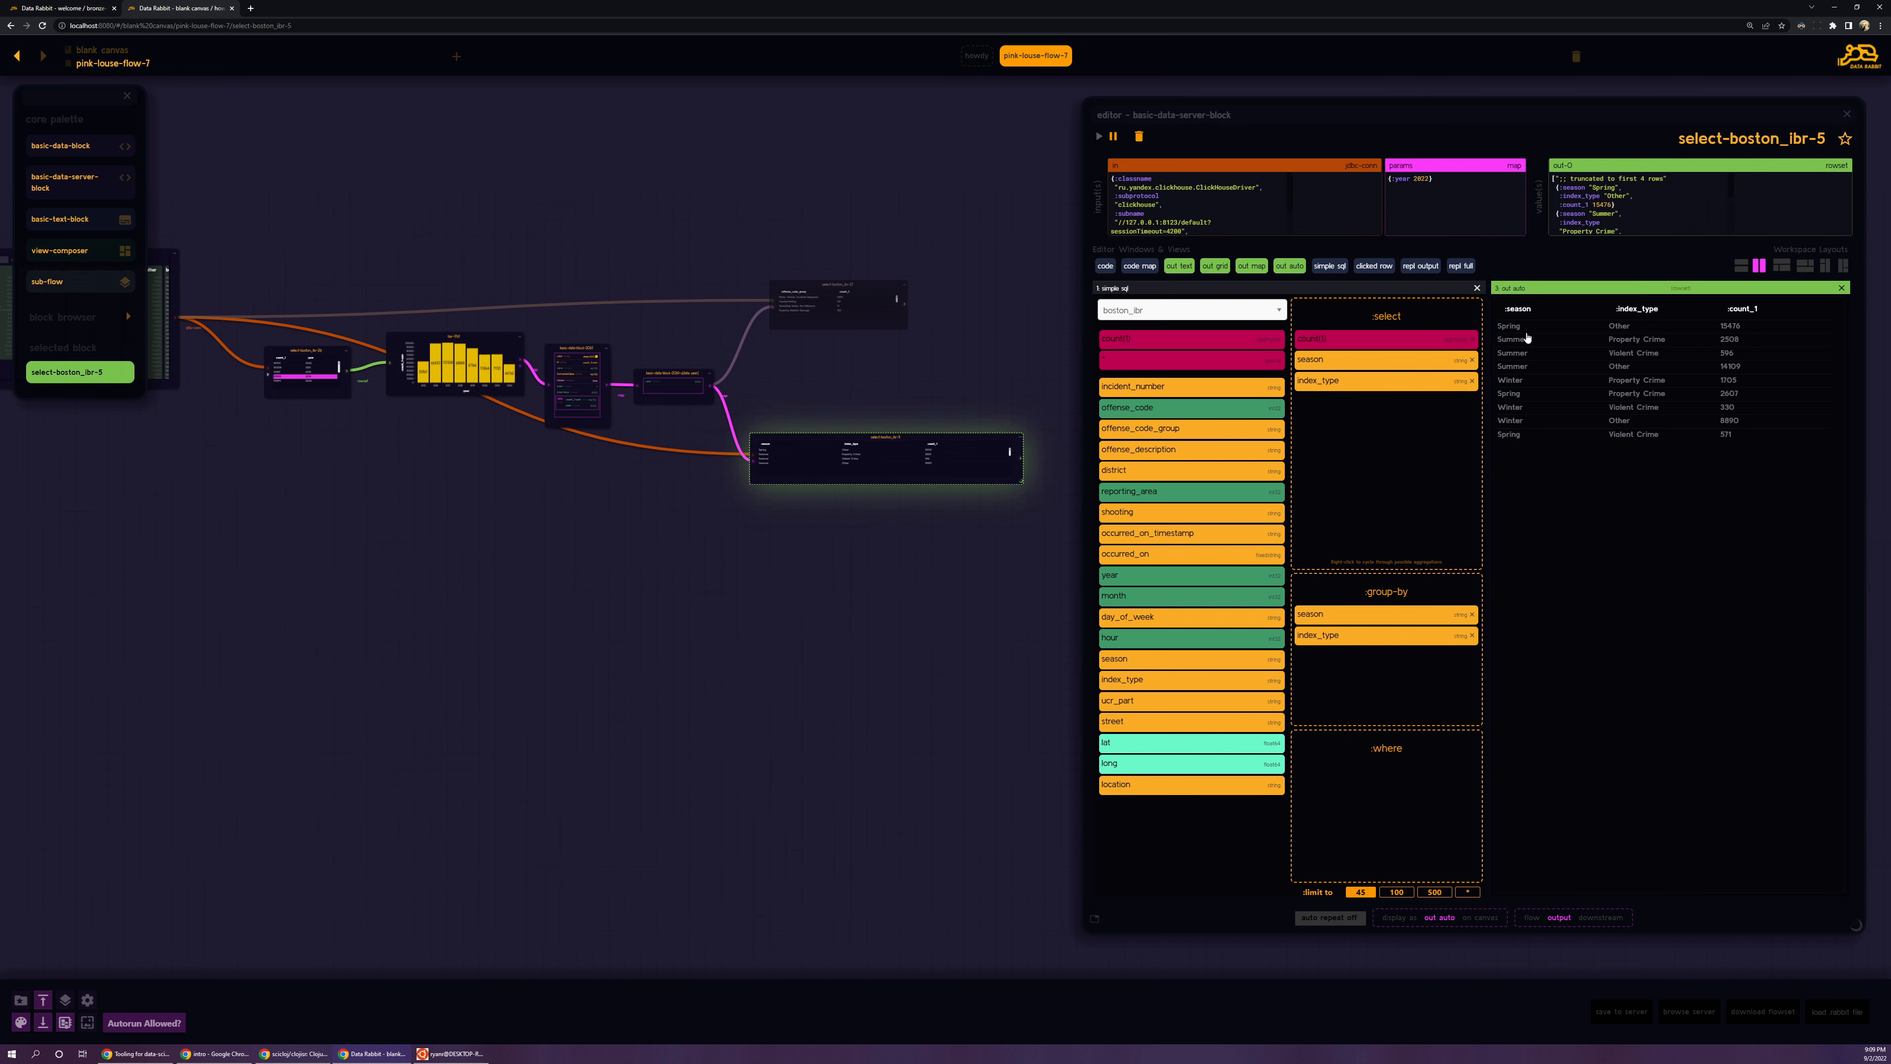
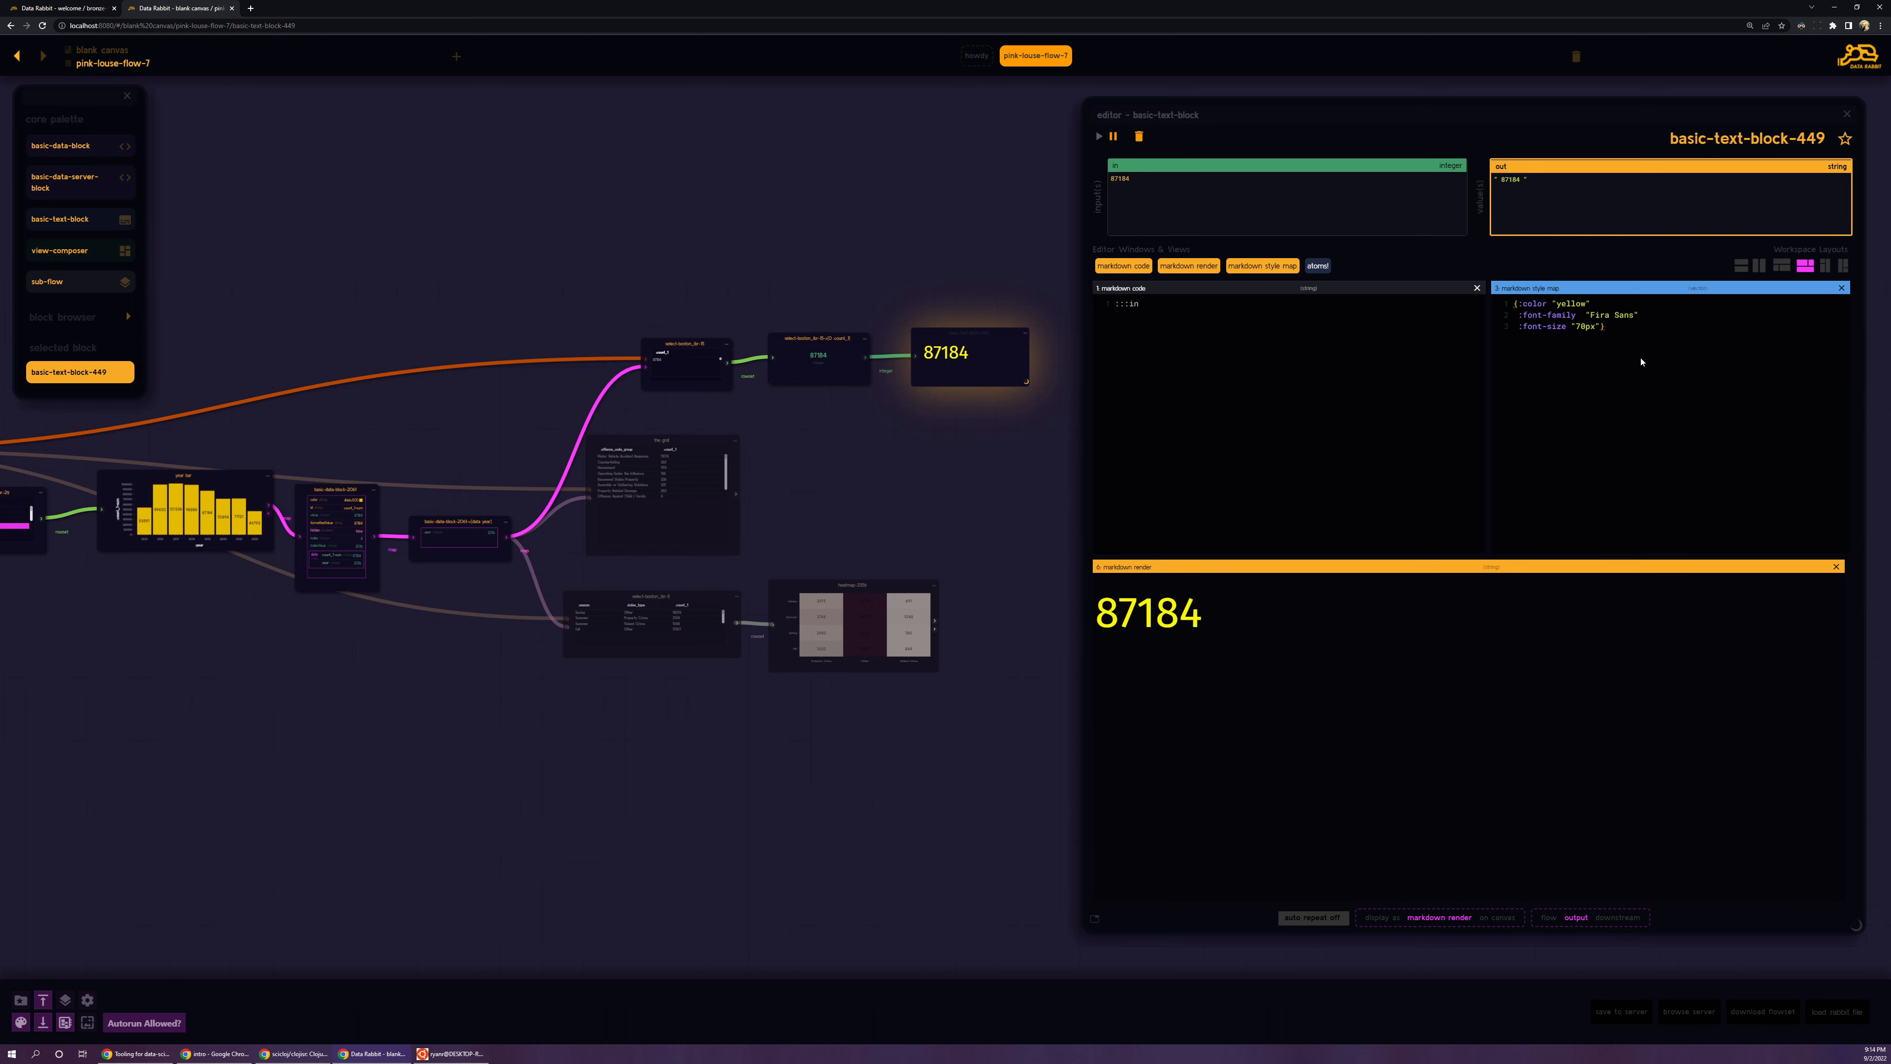
Step: Review the finished flow and check the yellow text block's total by selecting different year bars, ending with 2015
{"action": "scroll", "coordinate": [1034, 393], "scroll_direction": "up", "scroll_amount": 3}
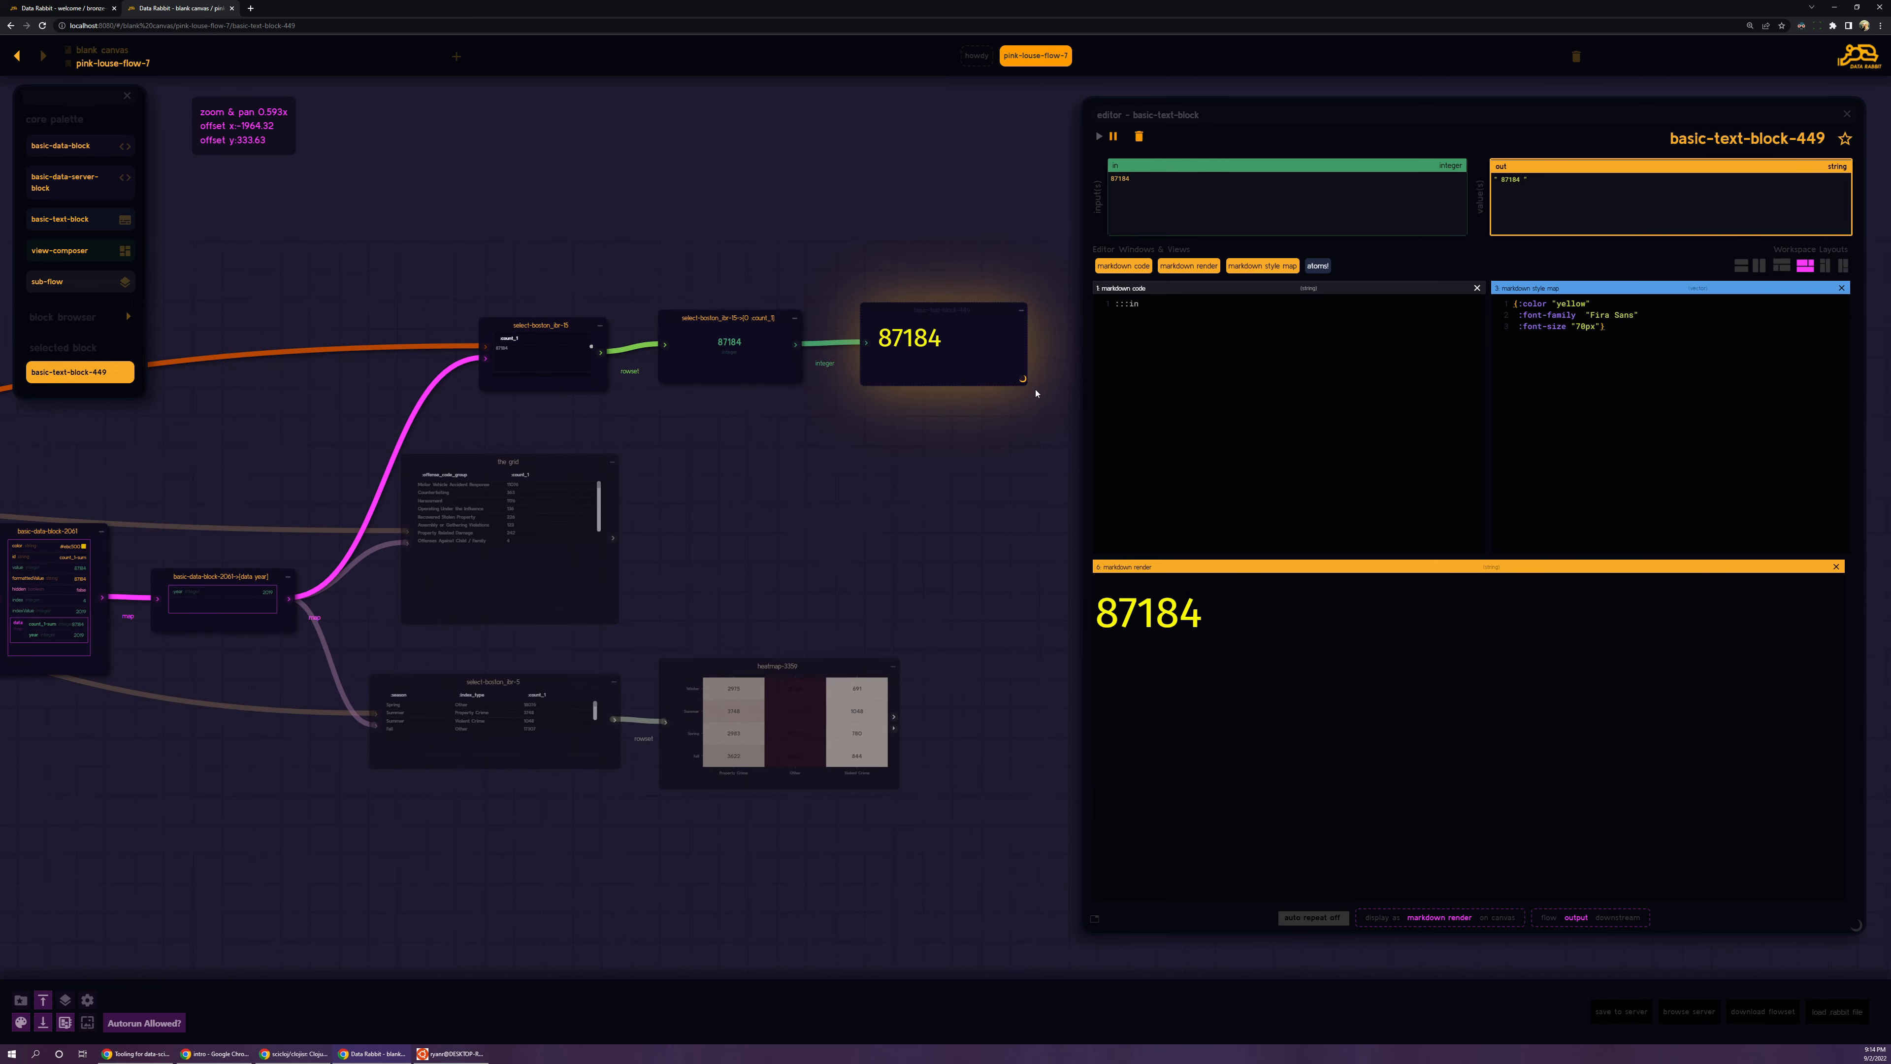
{"action": "scroll", "coordinate": [827, 423], "scroll_direction": "down", "scroll_amount": 5}
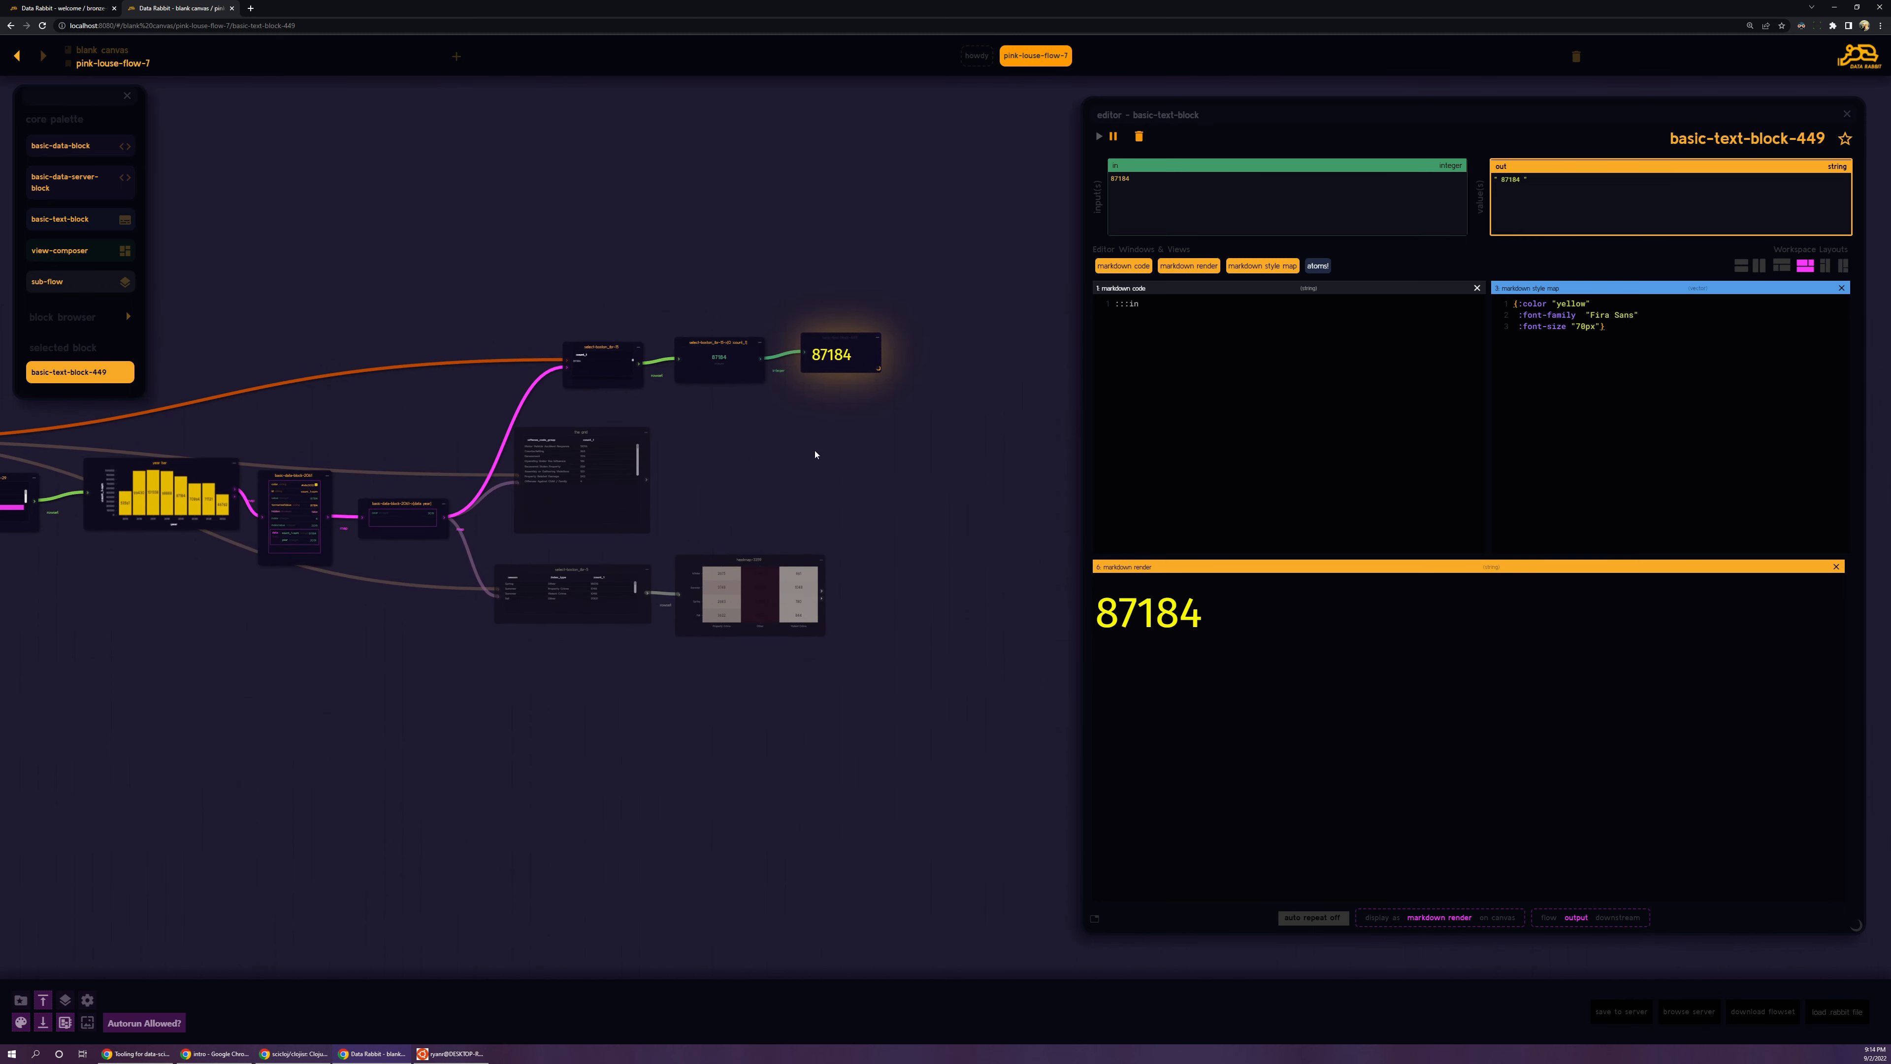
{"action": "scroll", "coordinate": [874, 486], "scroll_direction": "down", "scroll_amount": 3}
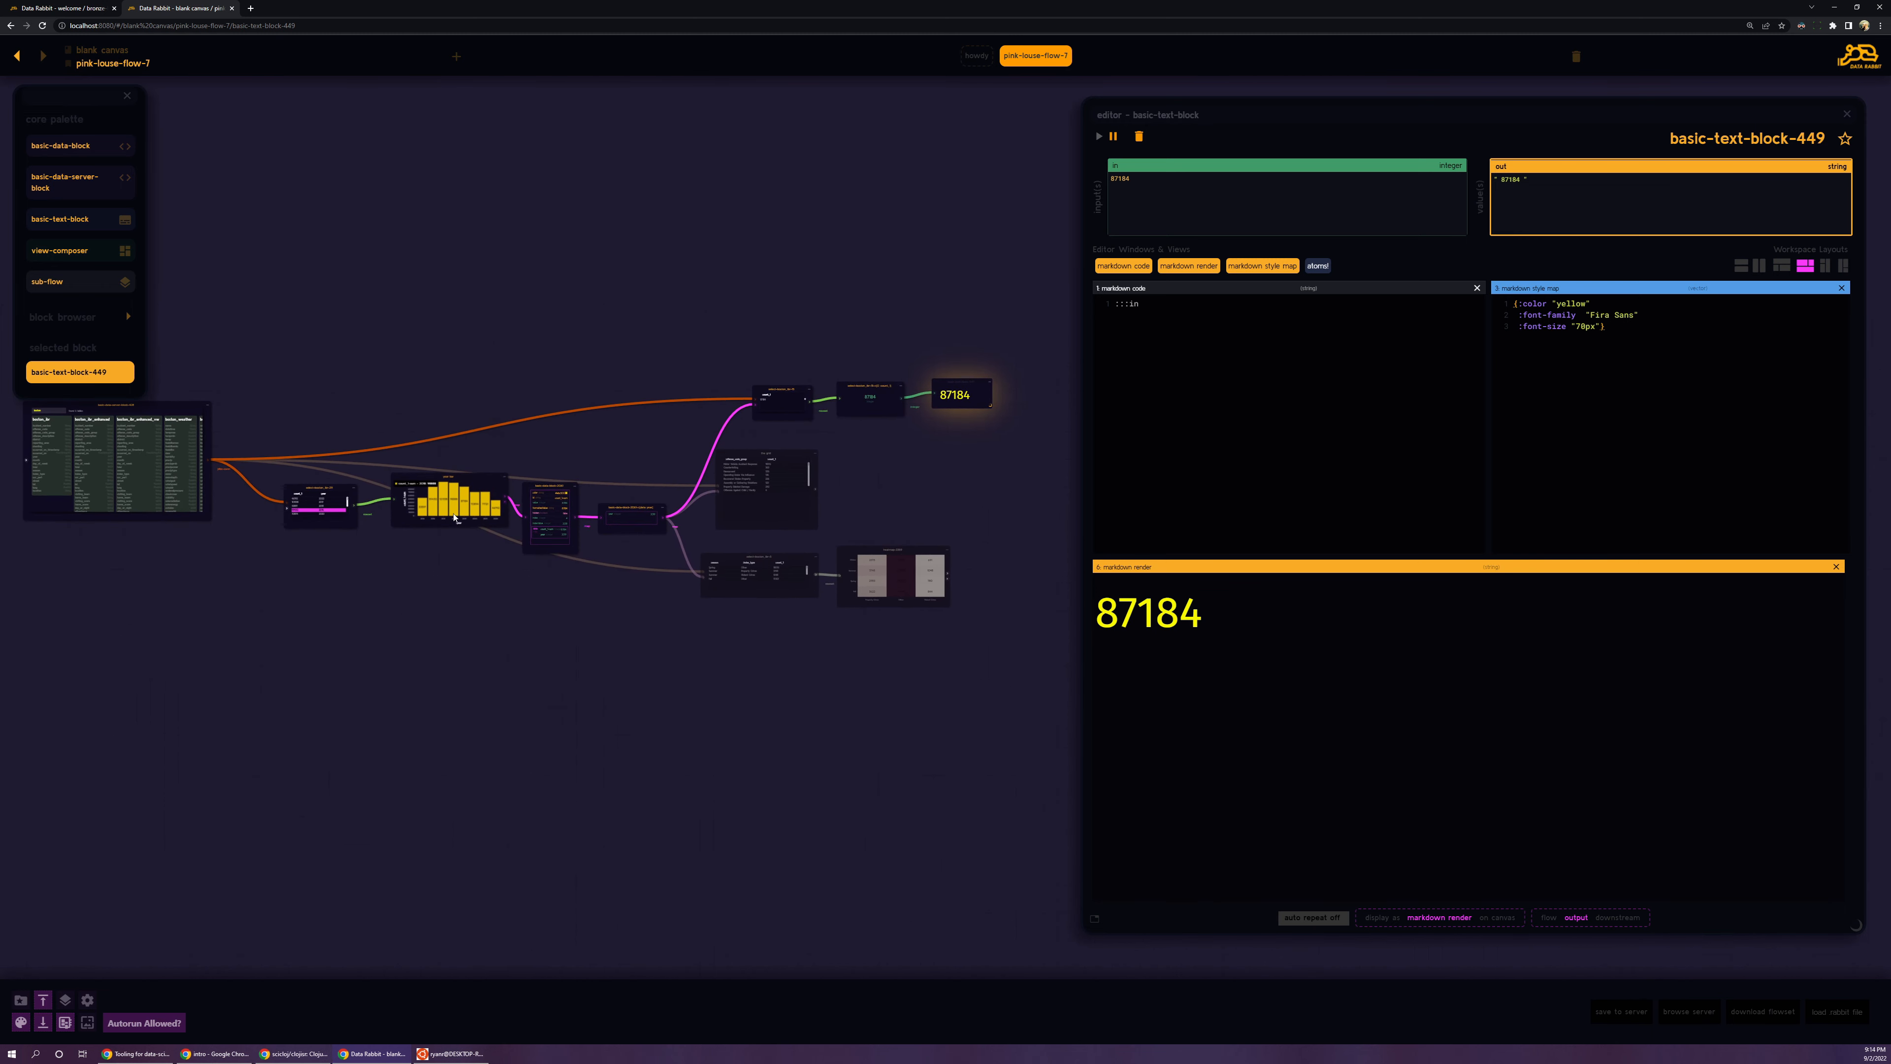
{"action": "left_click", "coordinate": [454, 507]}
{"action": "left_click", "coordinate": [464, 509]}
{"action": "left_click", "coordinate": [477, 511]}
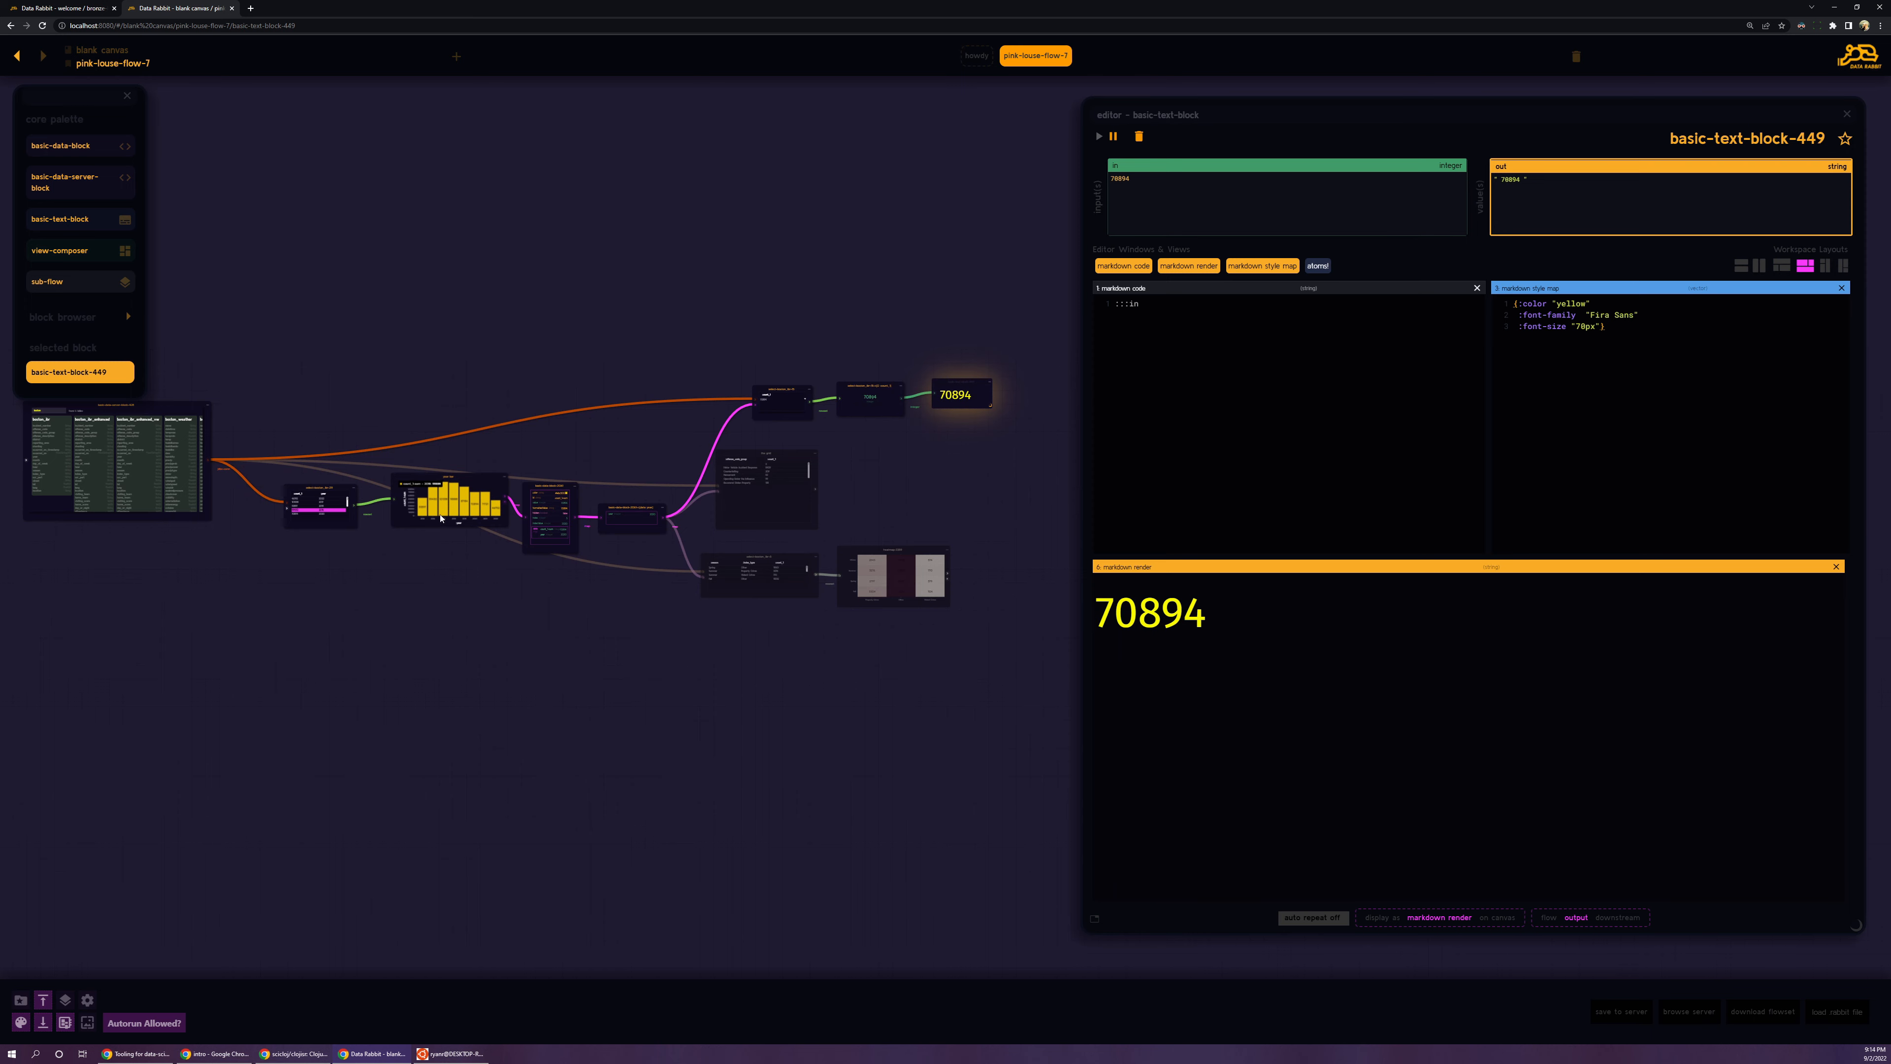
{"action": "left_click", "coordinate": [422, 509]}
{"action": "left_click", "coordinate": [601, 454]}
{"action": "scroll", "coordinate": [600, 455], "scroll_direction": "down", "scroll_amount": 2}
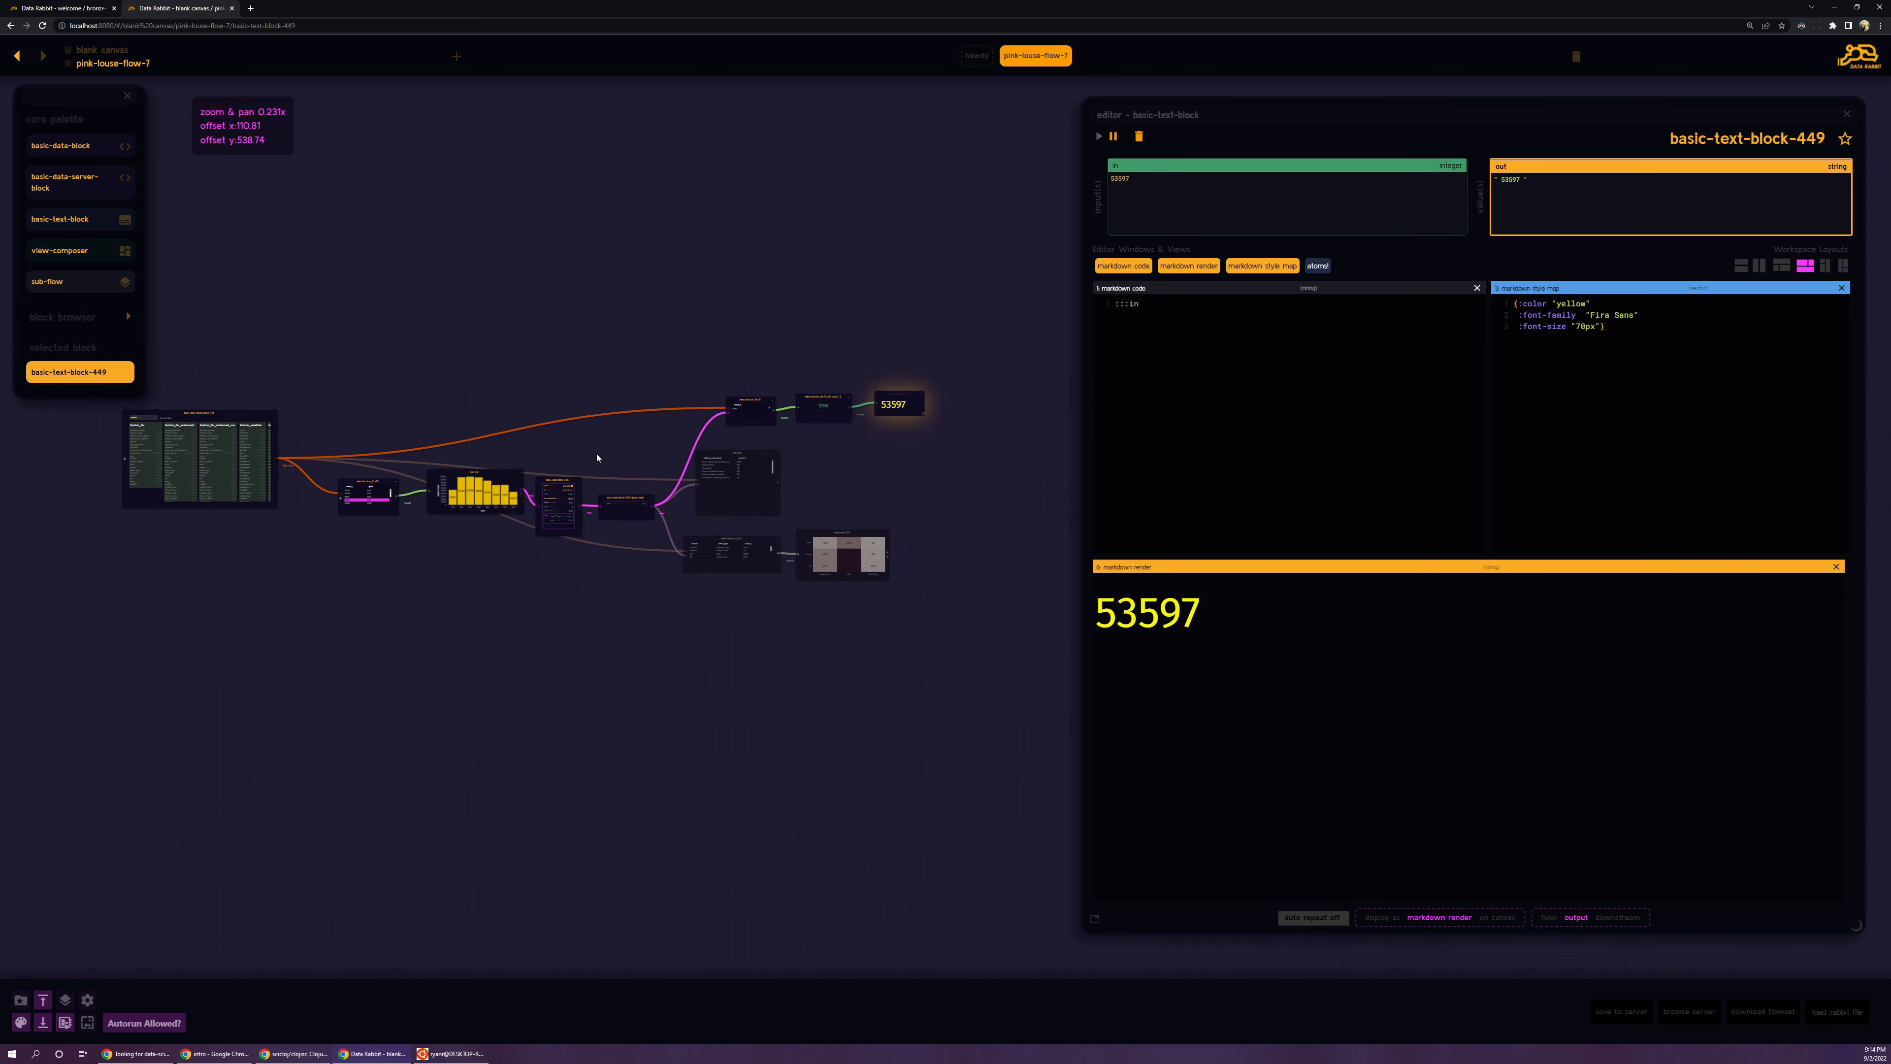
{"action": "mouse_move", "coordinate": [617, 456]}
{"action": "left_mouse_down"}
{"action": "mouse_move", "coordinate": [514, 416]}
{"action": "mouse_move", "coordinate": [510, 437]}
{"action": "mouse_move", "coordinate": [635, 426]}
{"action": "left_mouse_up"}
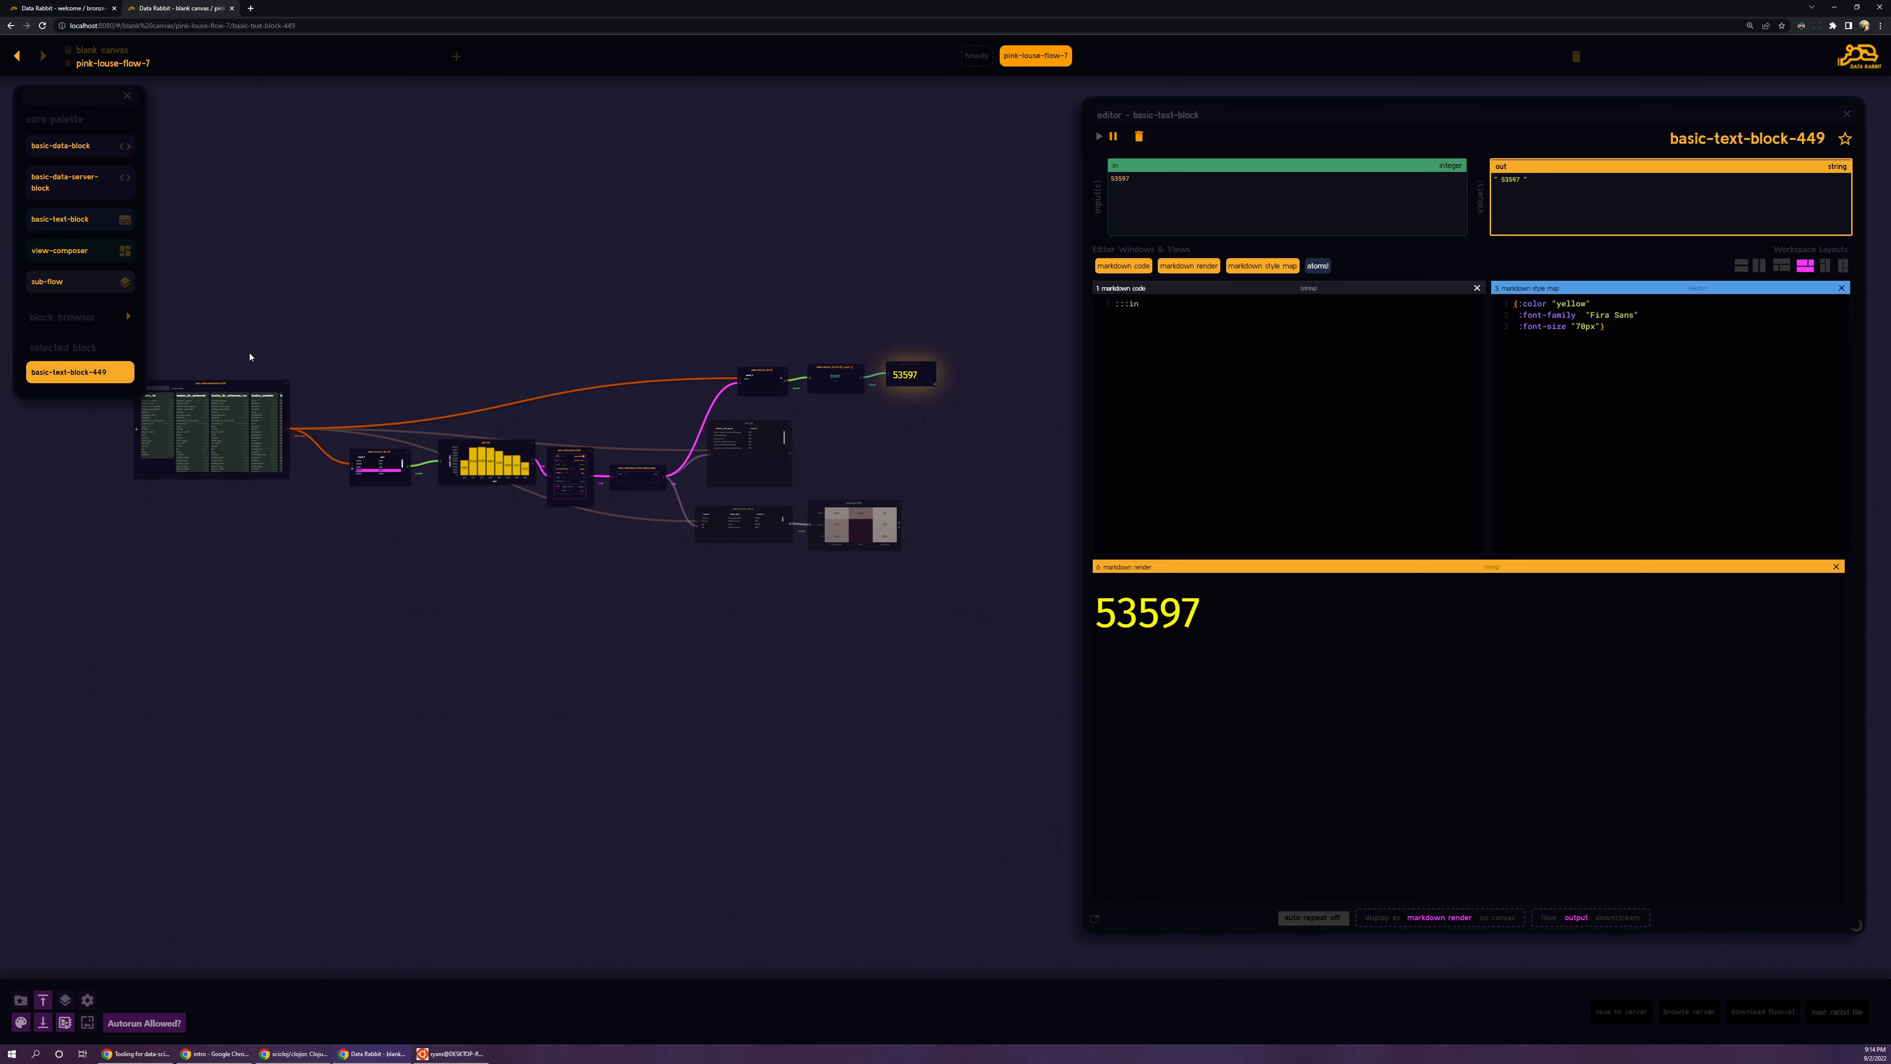
Step: Collapse basic-data-server-block-428 to its compact form and move it closer to the rest of the flow
{"action": "left_click", "coordinate": [287, 384]}
{"action": "left_click_drag", "start_coordinate": [248, 392], "coordinate": [347, 414]}
{"action": "scroll", "coordinate": [659, 427], "scroll_direction": "down", "scroll_amount": 2}
{"action": "left_click_drag", "start_coordinate": [694, 420], "coordinate": [454, 429]}
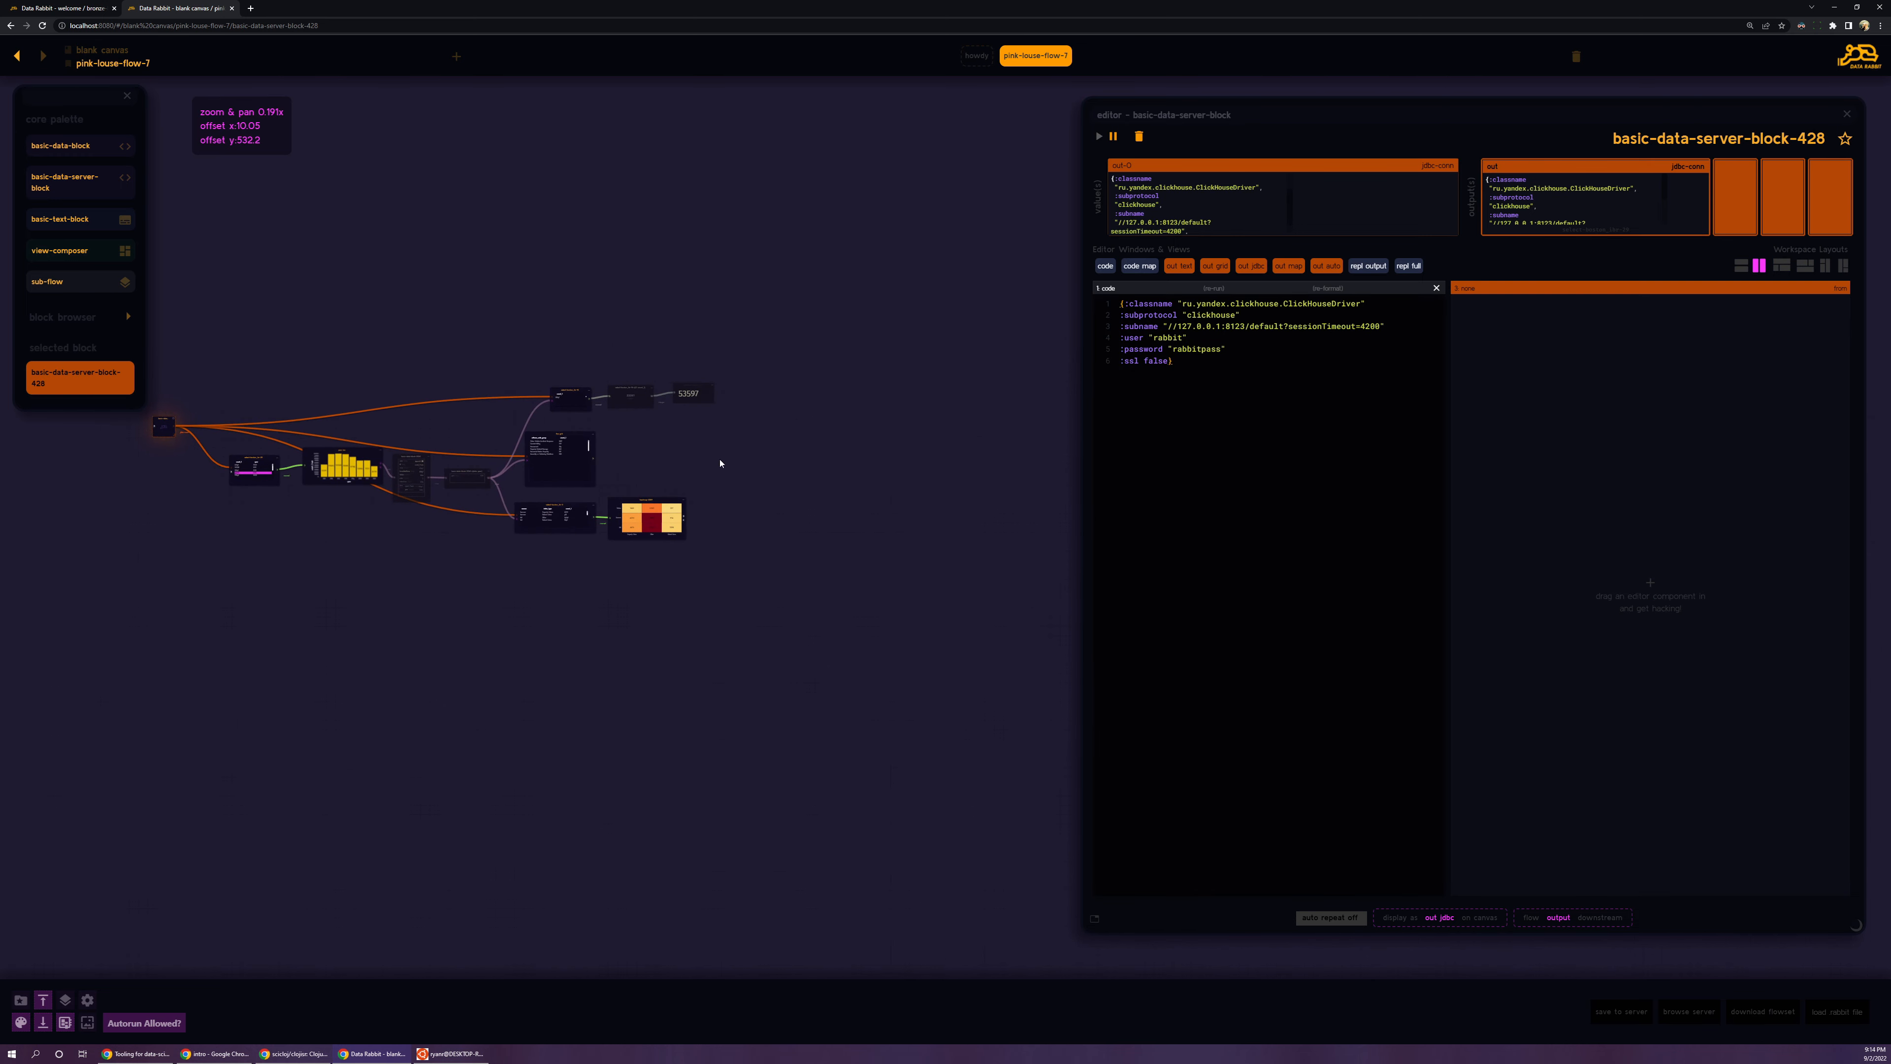
{"action": "left_click_drag", "start_coordinate": [748, 444], "coordinate": [766, 470]}
Step: Add a view-composer block beside the flow and include year bar, heatmap-3359, basic-text-block-449 and the grid in it
{"action": "left_click_drag", "start_coordinate": [54, 253], "coordinate": [795, 452]}
{"action": "scroll", "coordinate": [890, 531], "scroll_direction": "up", "scroll_amount": 4}
{"action": "left_click_drag", "start_coordinate": [1139, 468], "coordinate": [1334, 339]}
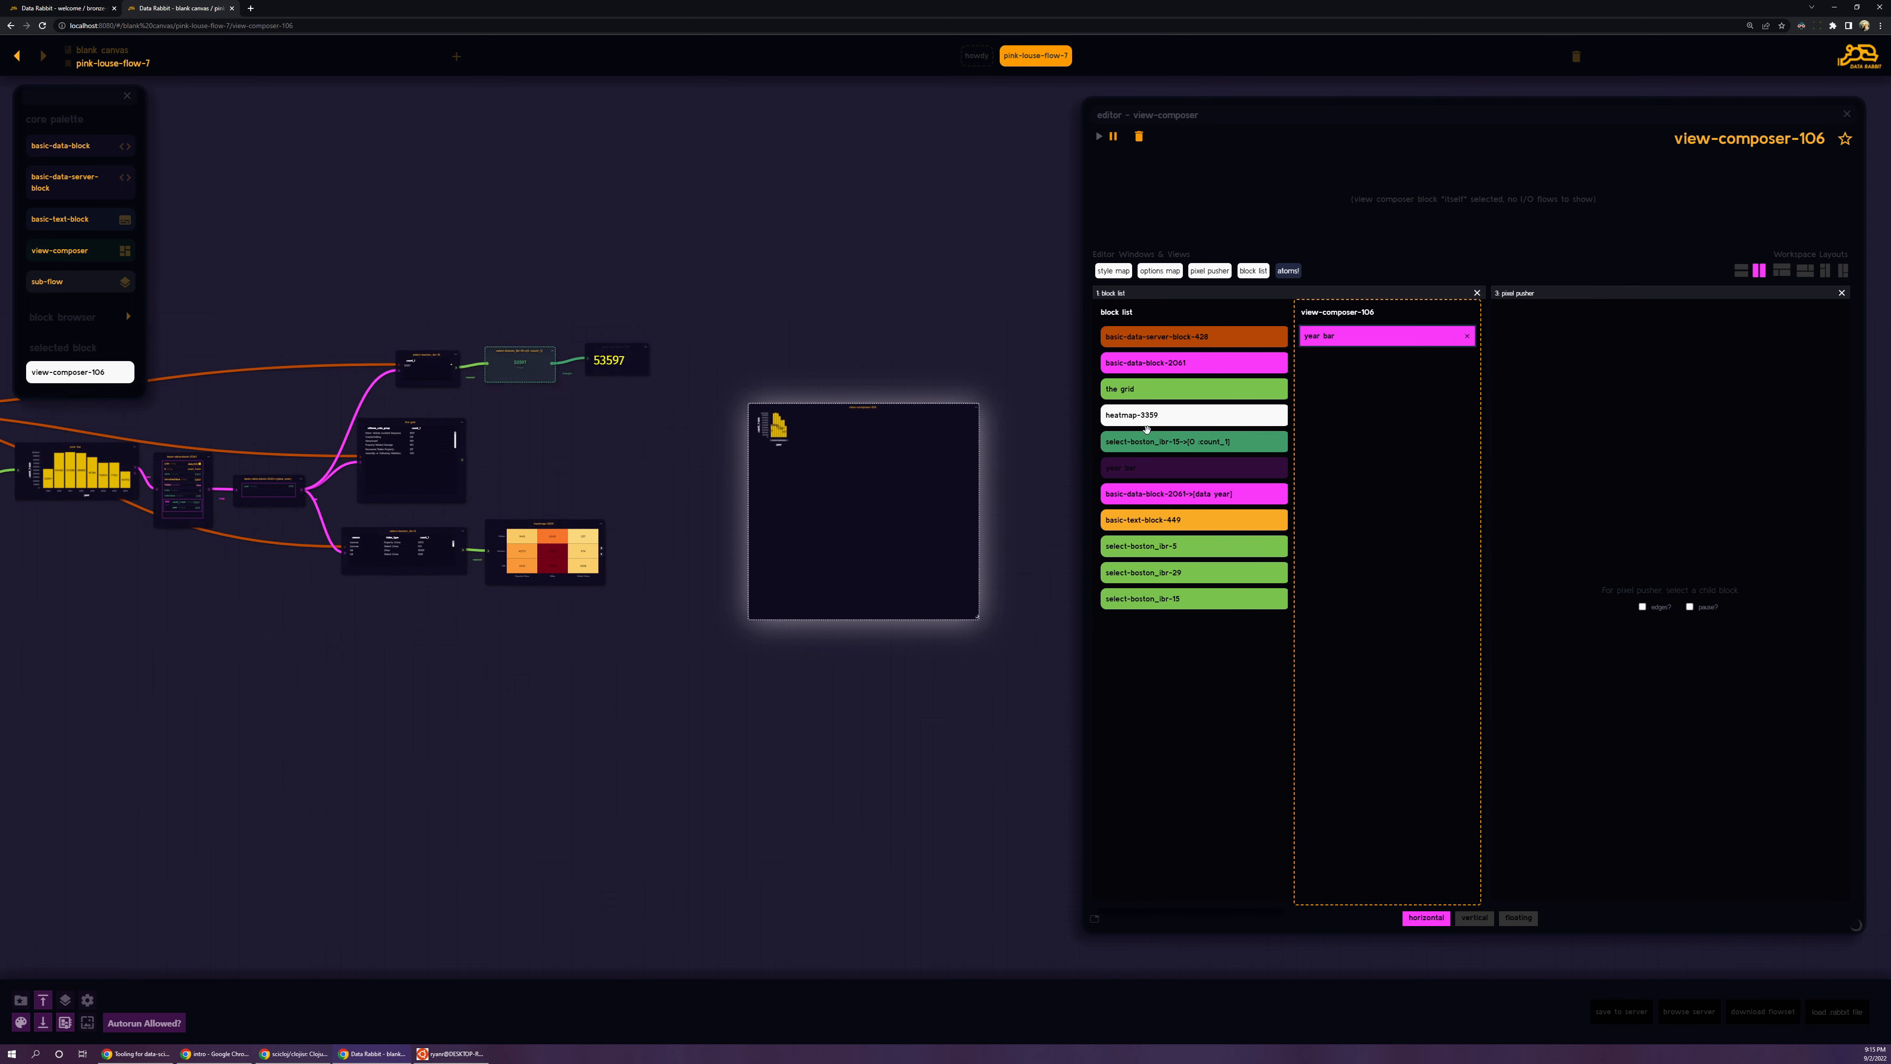
{"action": "left_click_drag", "start_coordinate": [1147, 422], "coordinate": [1350, 367]}
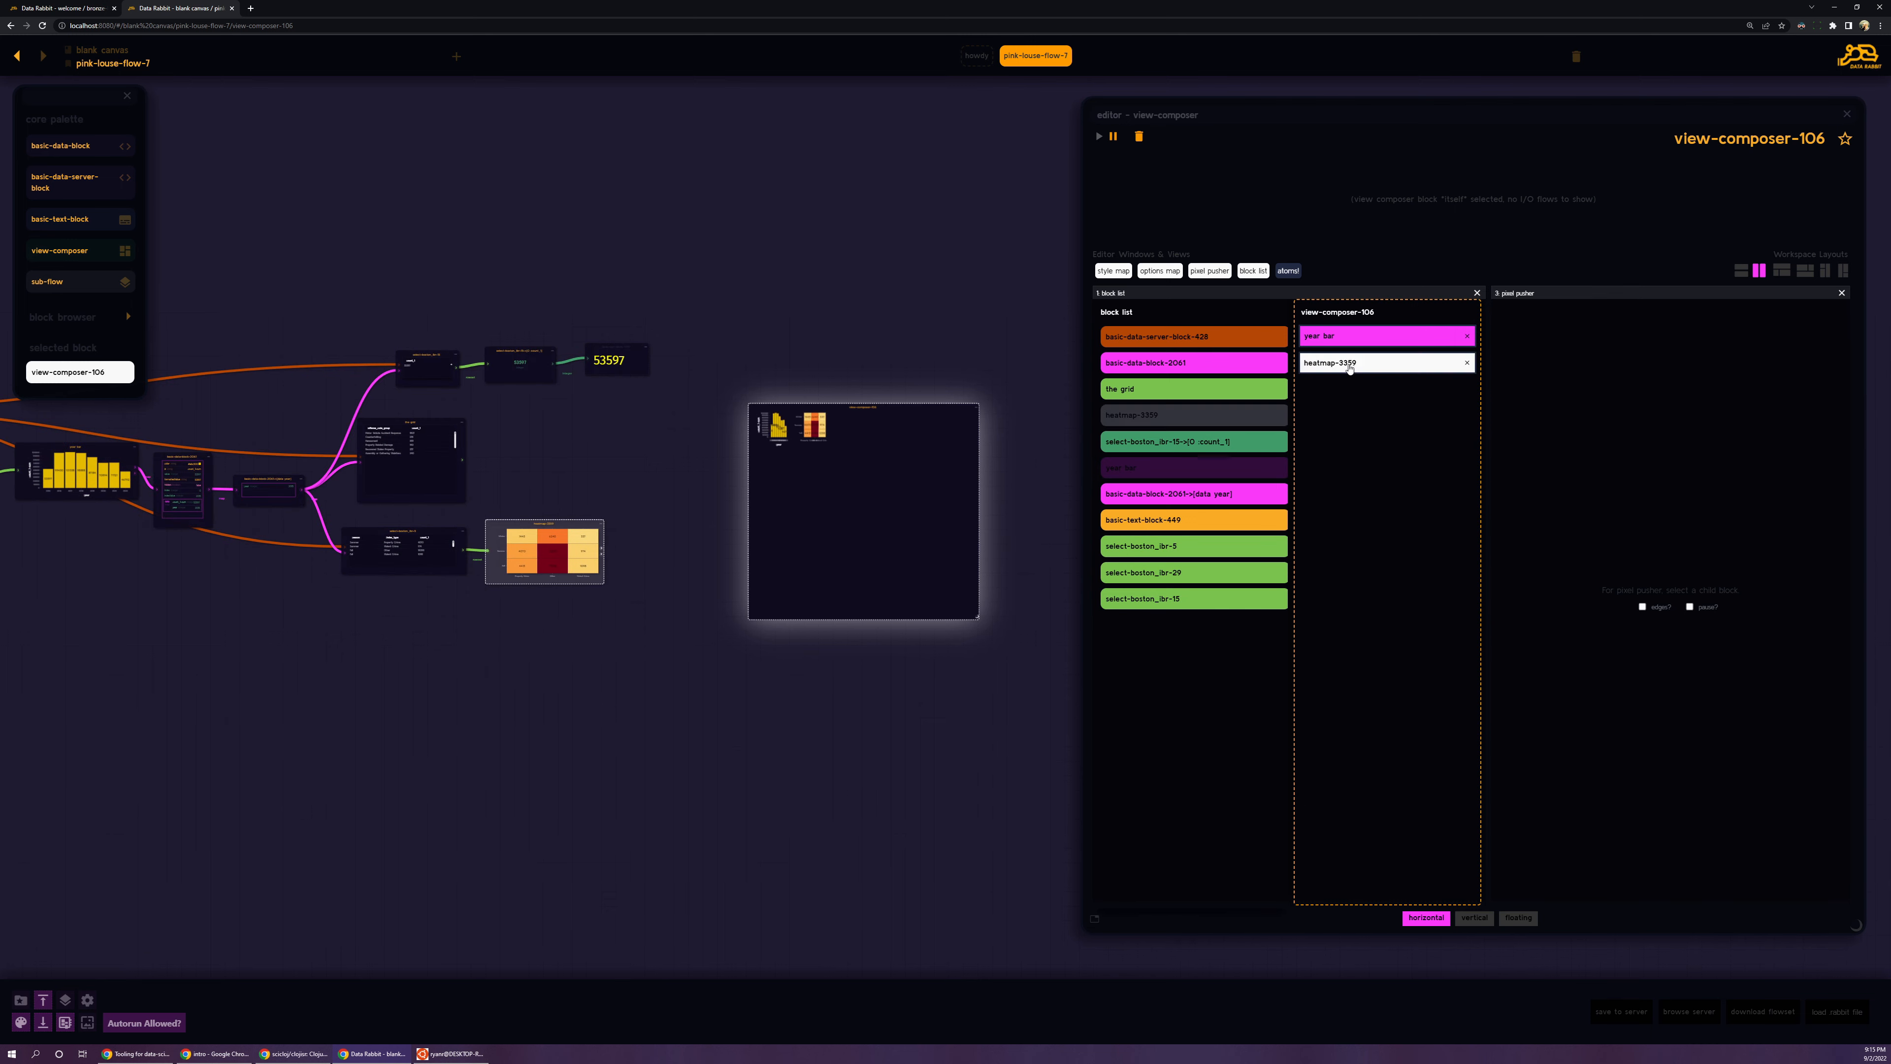
{"action": "scroll", "coordinate": [769, 380], "scroll_direction": "up", "scroll_amount": 1}
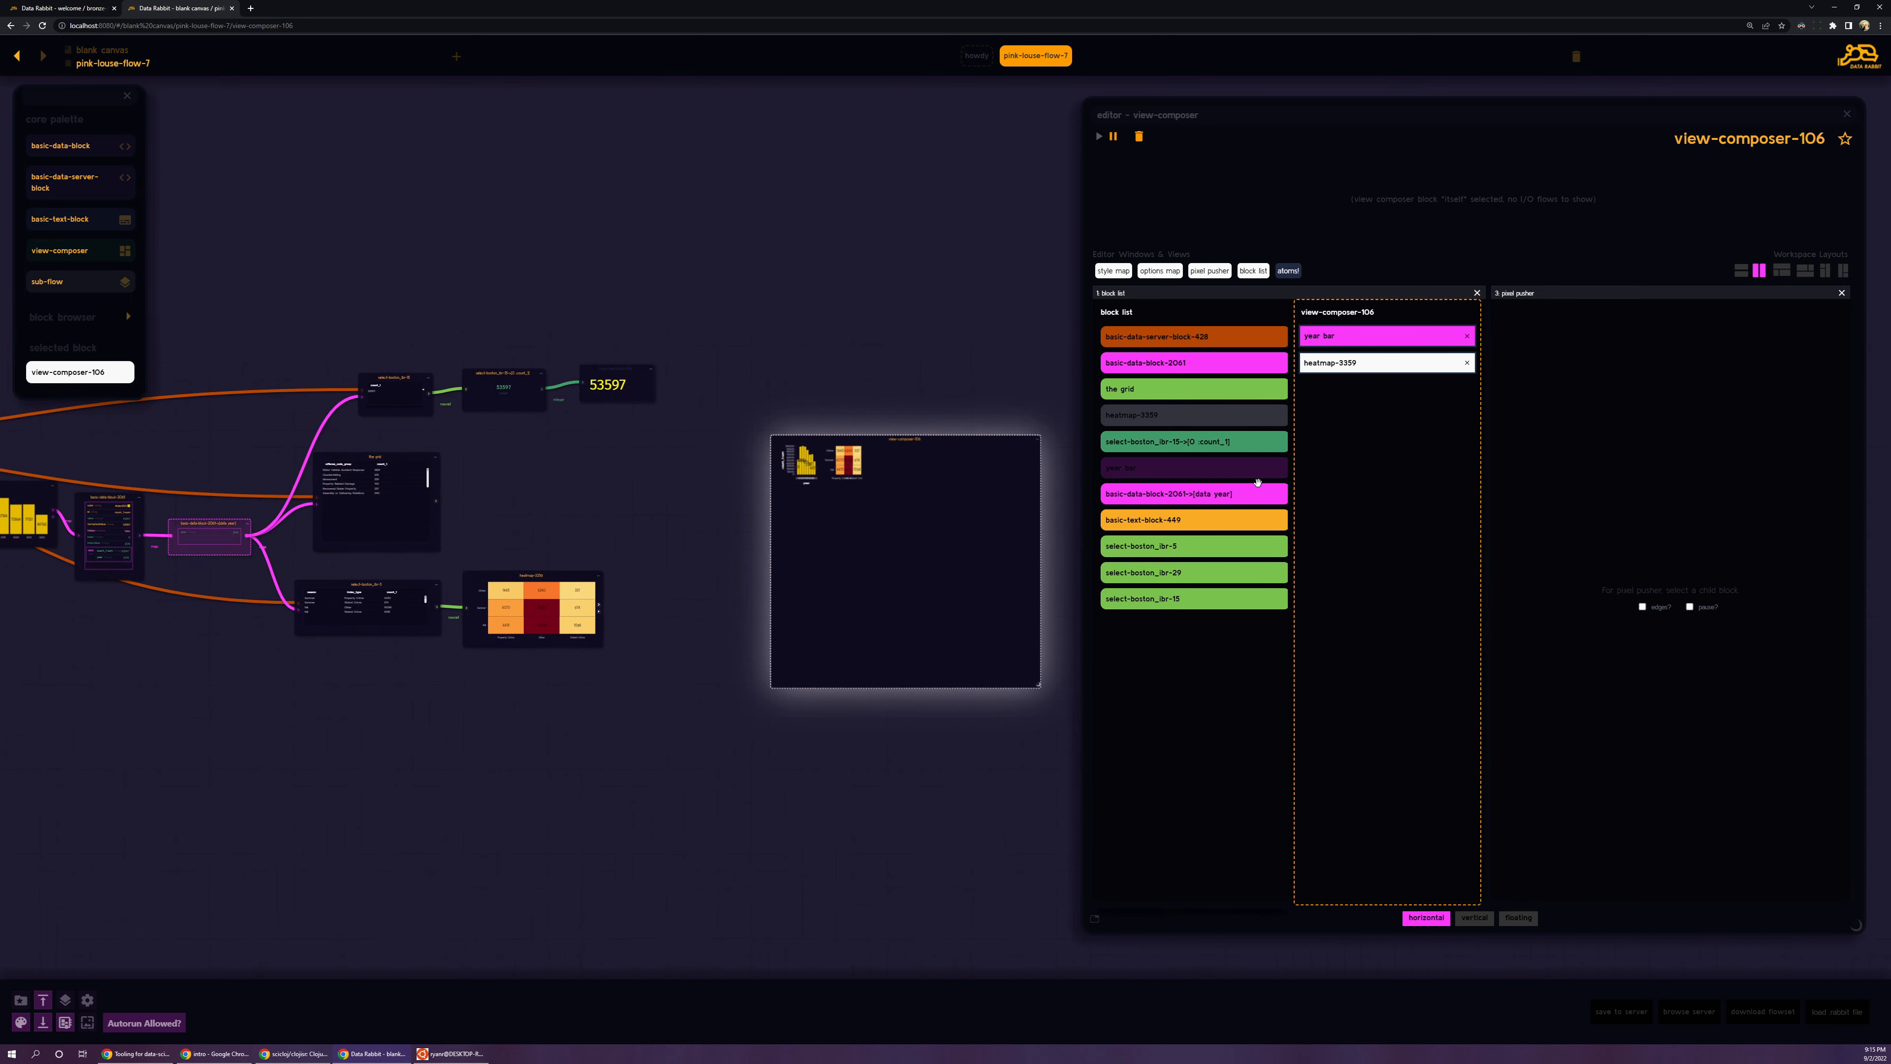
{"action": "left_click_drag", "start_coordinate": [1258, 520], "coordinate": [1402, 521]}
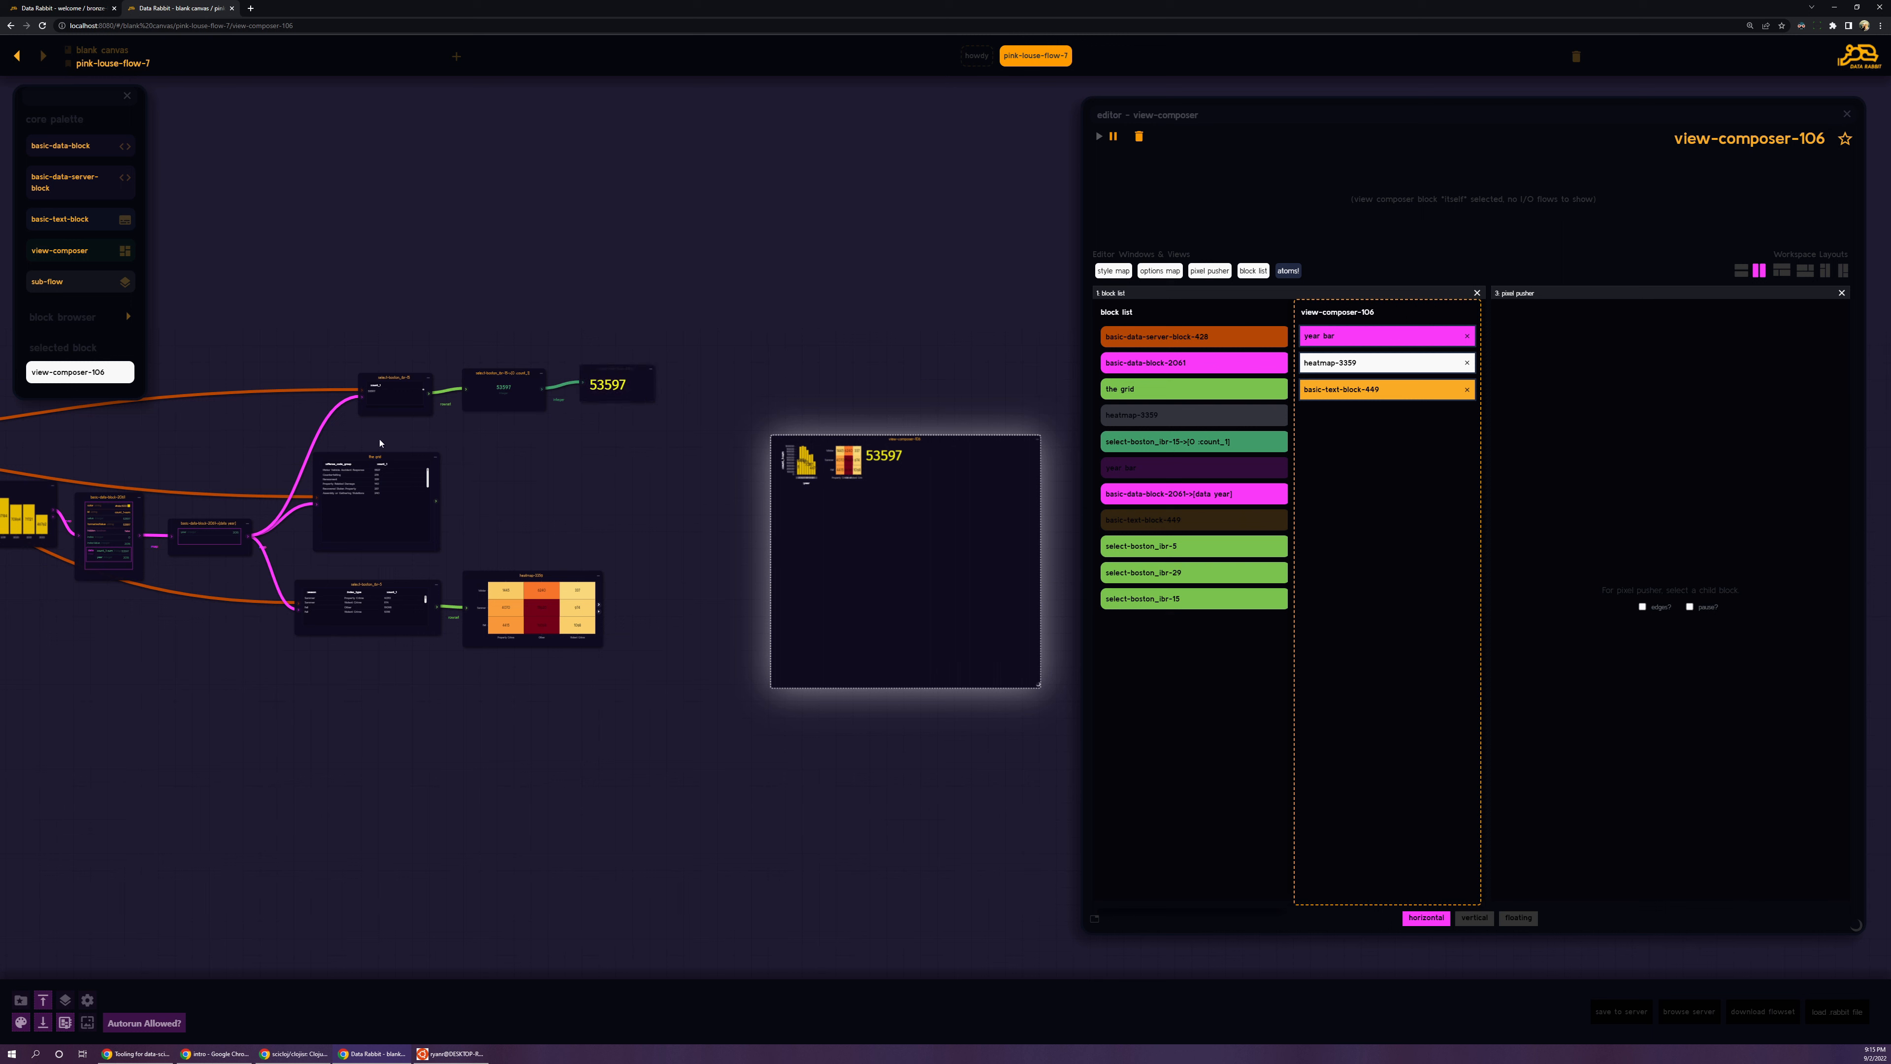
{"action": "left_click_drag", "start_coordinate": [1161, 389], "coordinate": [1385, 428]}
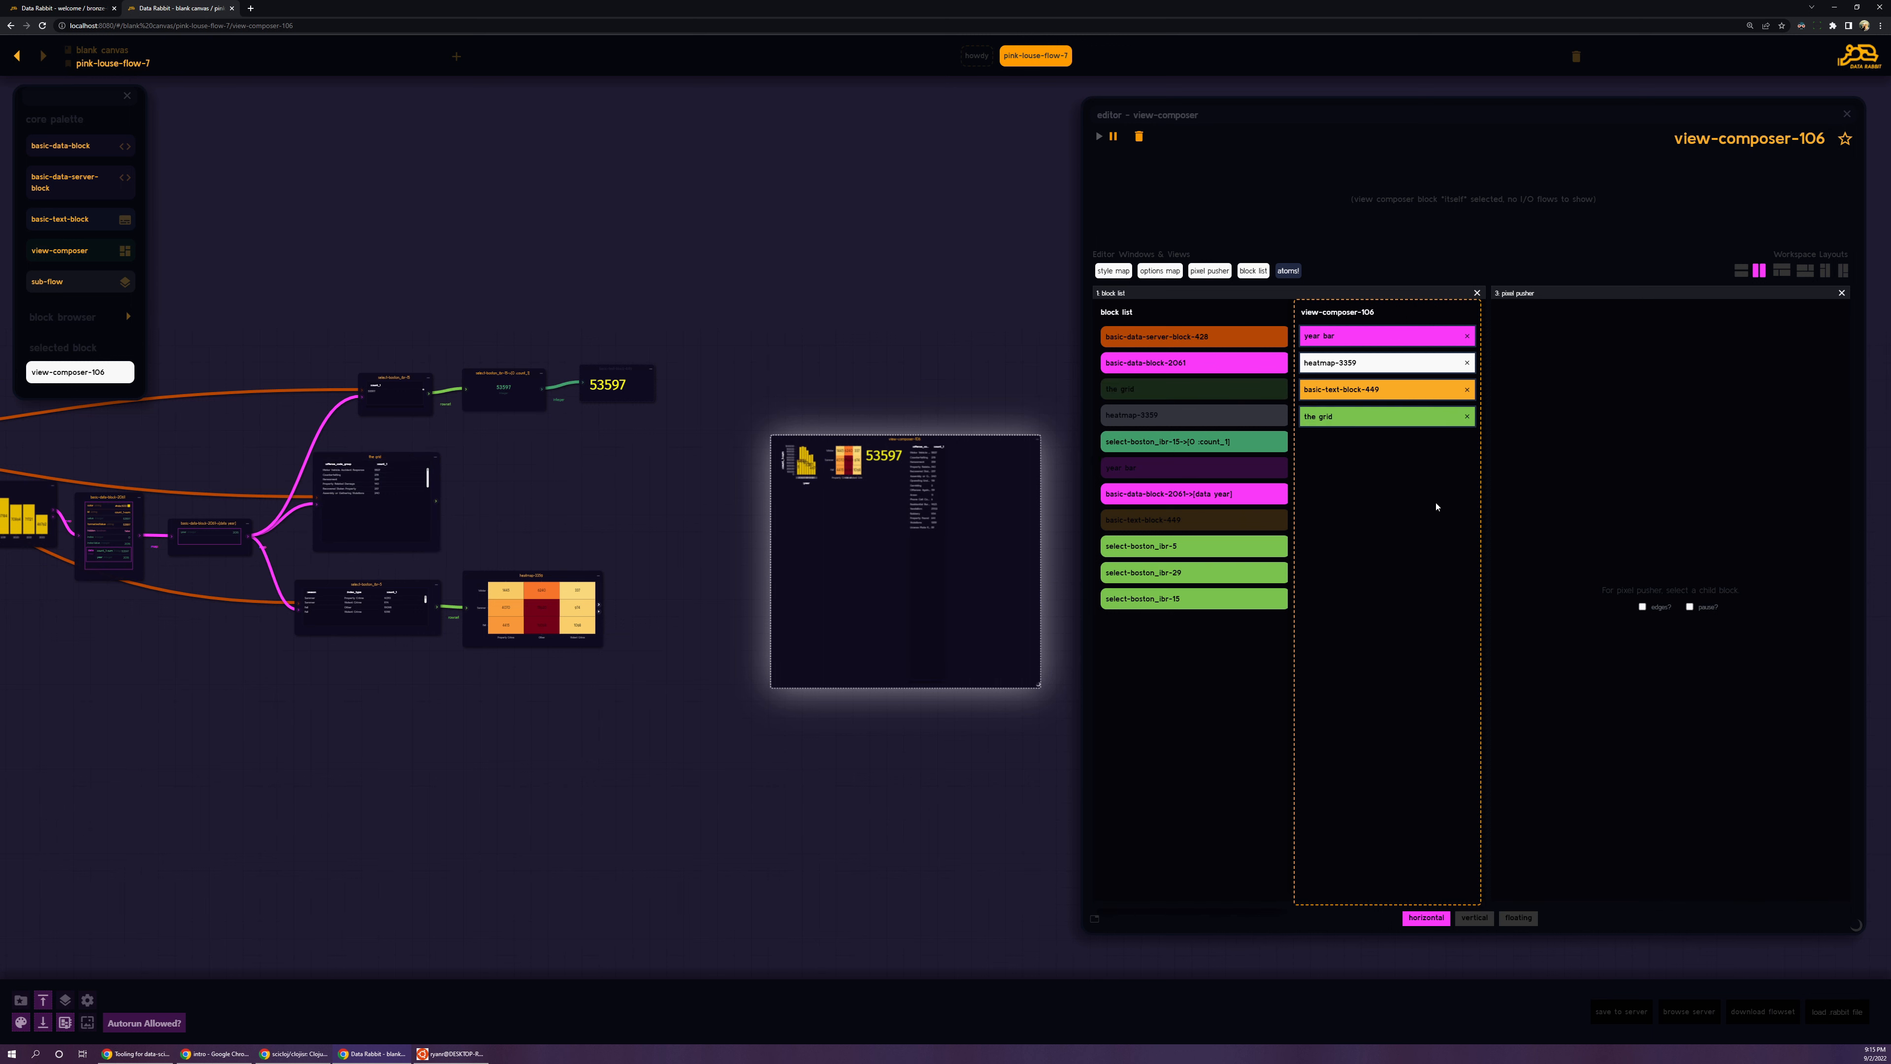
Step: Turn on the composed views' edges, try the vertical layout, and set the composer's layout to floating
{"action": "left_click", "coordinate": [1689, 607]}
{"action": "left_click", "coordinate": [1689, 608]}
{"action": "left_click", "coordinate": [1643, 607]}
{"action": "left_click", "coordinate": [1474, 917]}
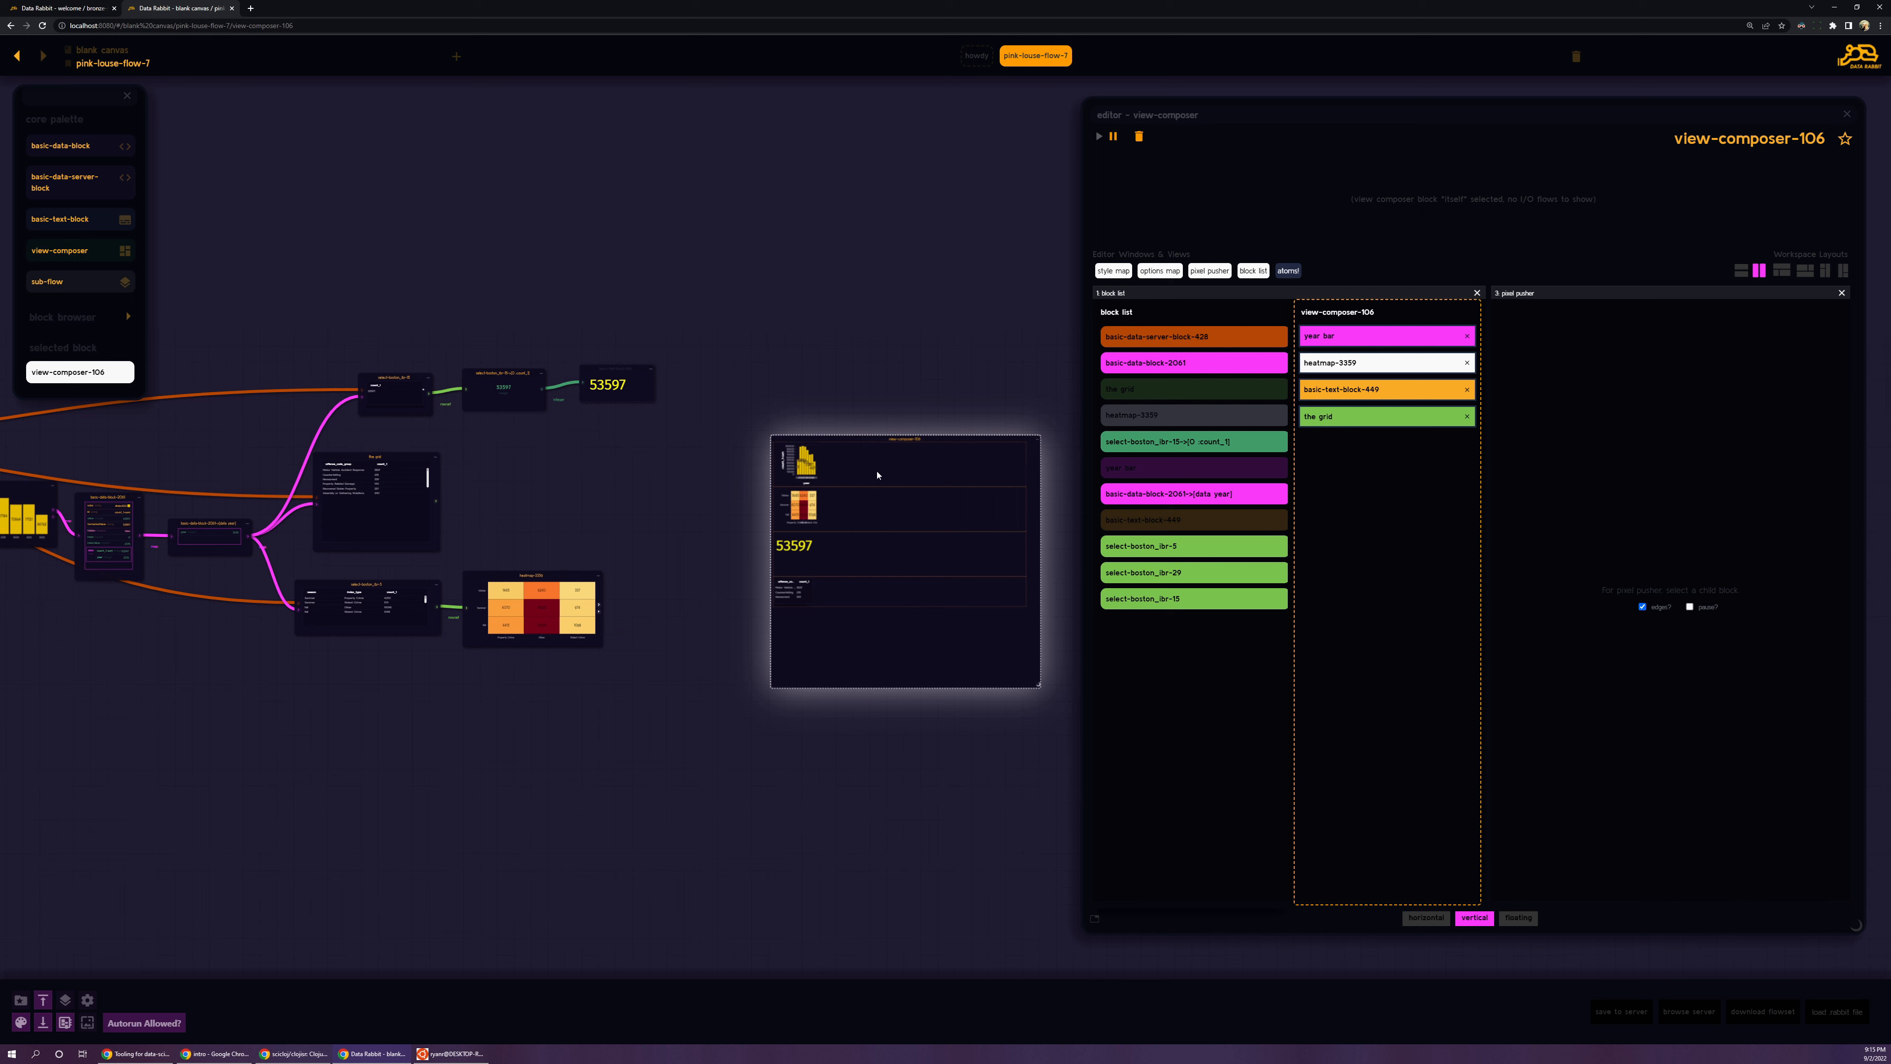
{"action": "scroll", "coordinate": [1064, 474], "scroll_direction": "up", "scroll_amount": 5}
{"action": "left_click_drag", "start_coordinate": [1064, 473], "coordinate": [975, 327]}
{"action": "left_click", "coordinate": [1519, 918]}
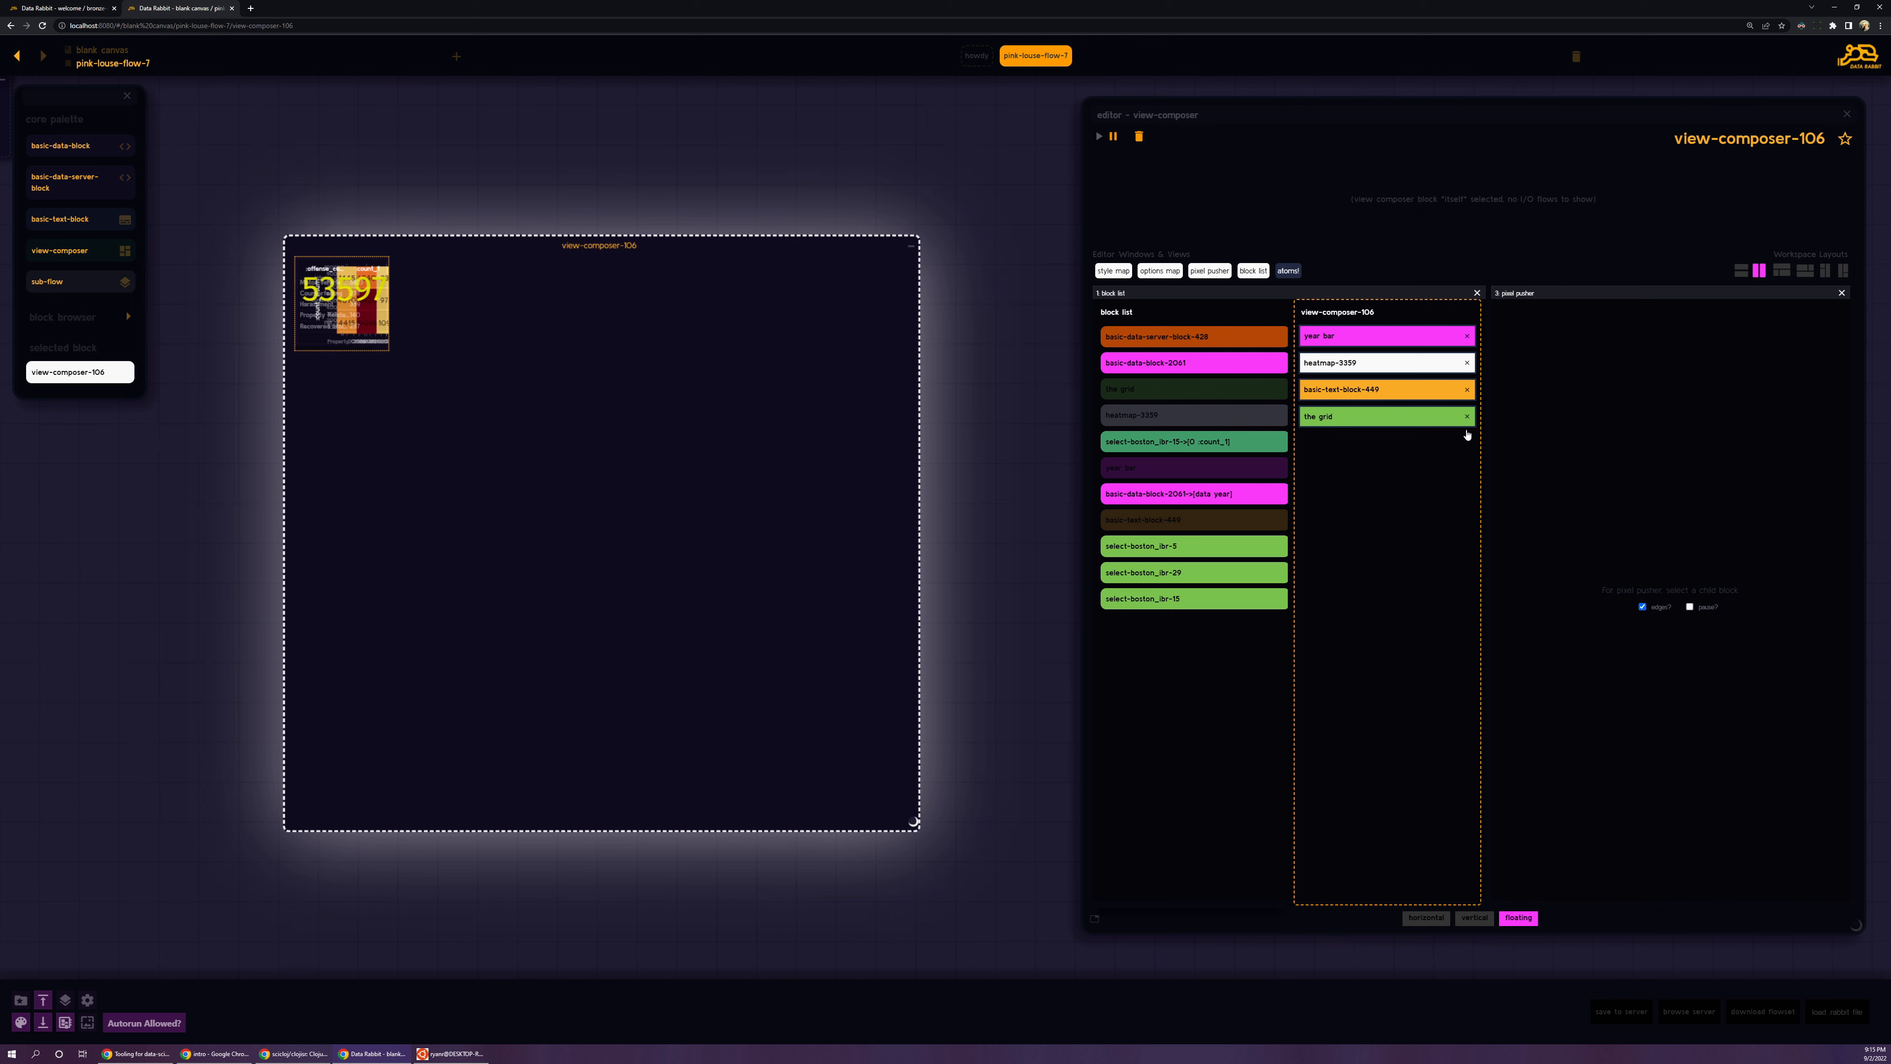
Step: Separate the overlapping views in the composer by moving the grid, the text block and the heatmap away from the year bar
{"action": "left_click", "coordinate": [1389, 415]}
{"action": "left_click_drag", "start_coordinate": [356, 260], "coordinate": [618, 423]}
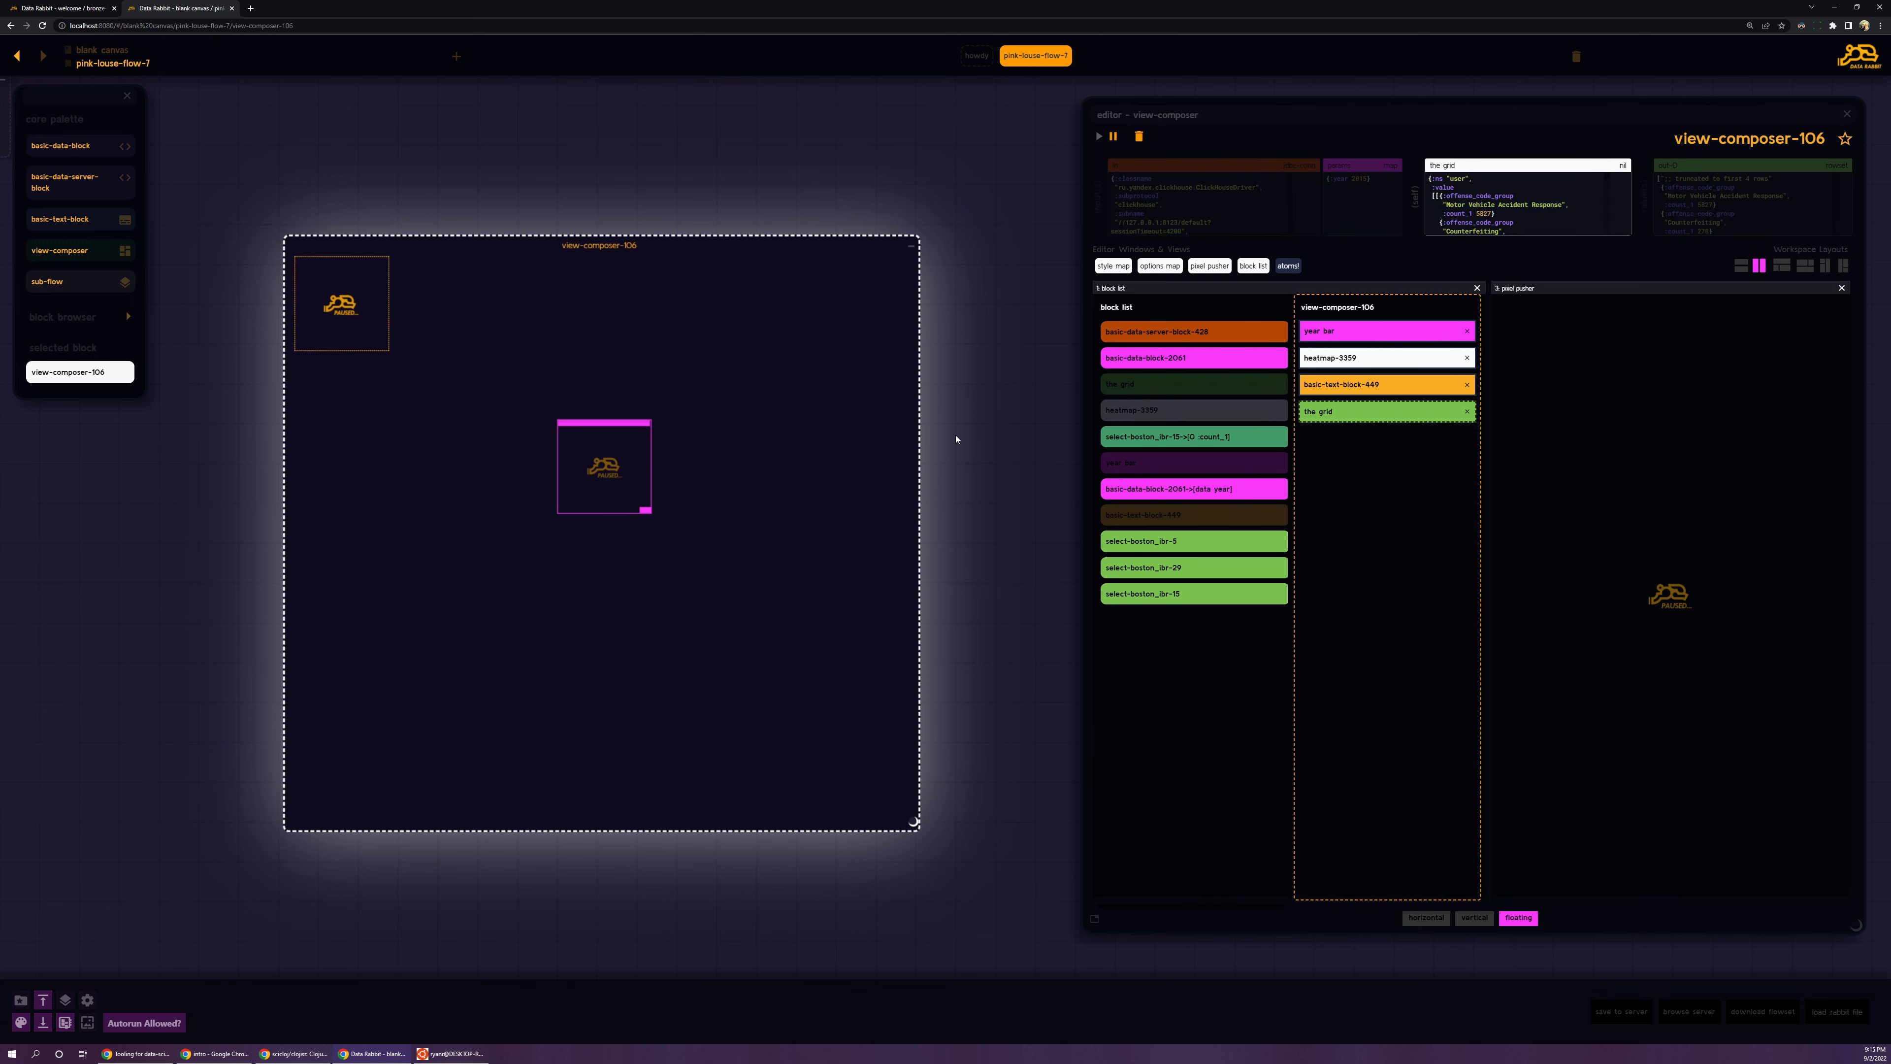
{"action": "left_click", "coordinate": [1333, 385]}
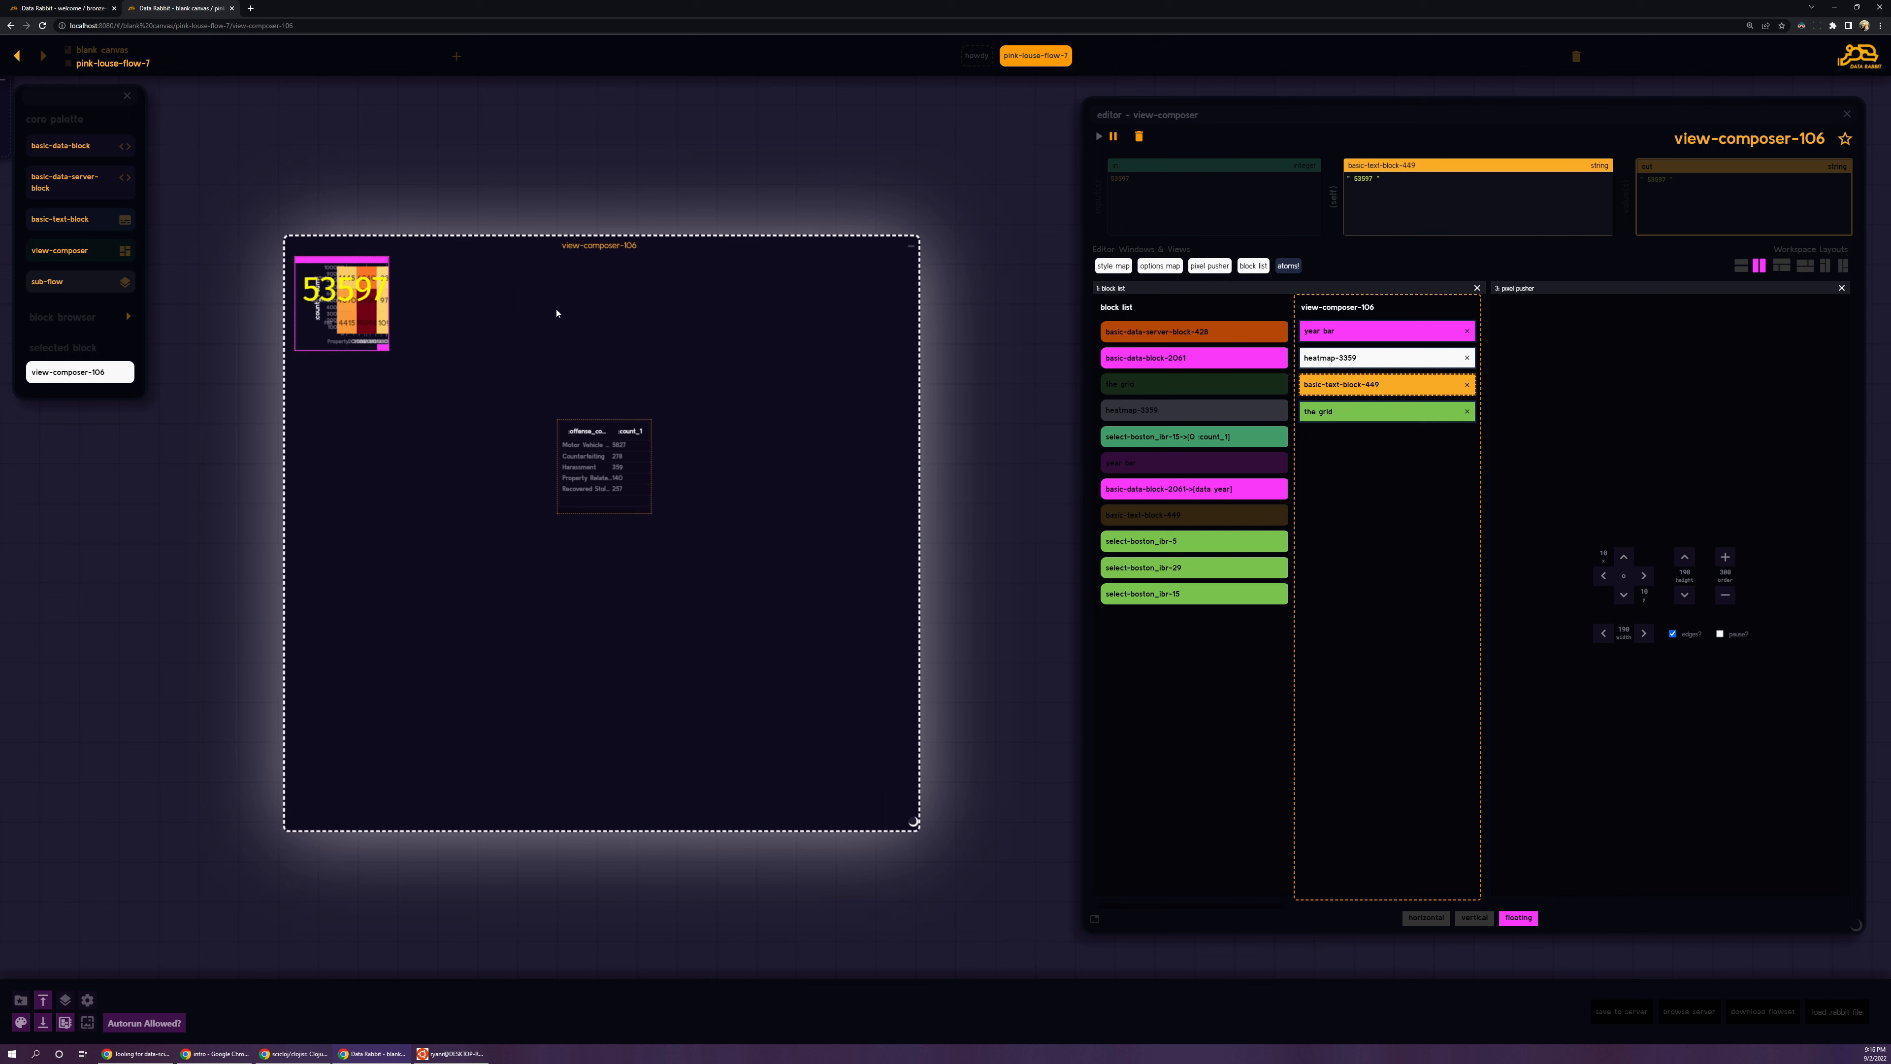
{"action": "left_click_drag", "start_coordinate": [317, 260], "coordinate": [786, 270]}
{"action": "left_click", "coordinate": [1395, 360]}
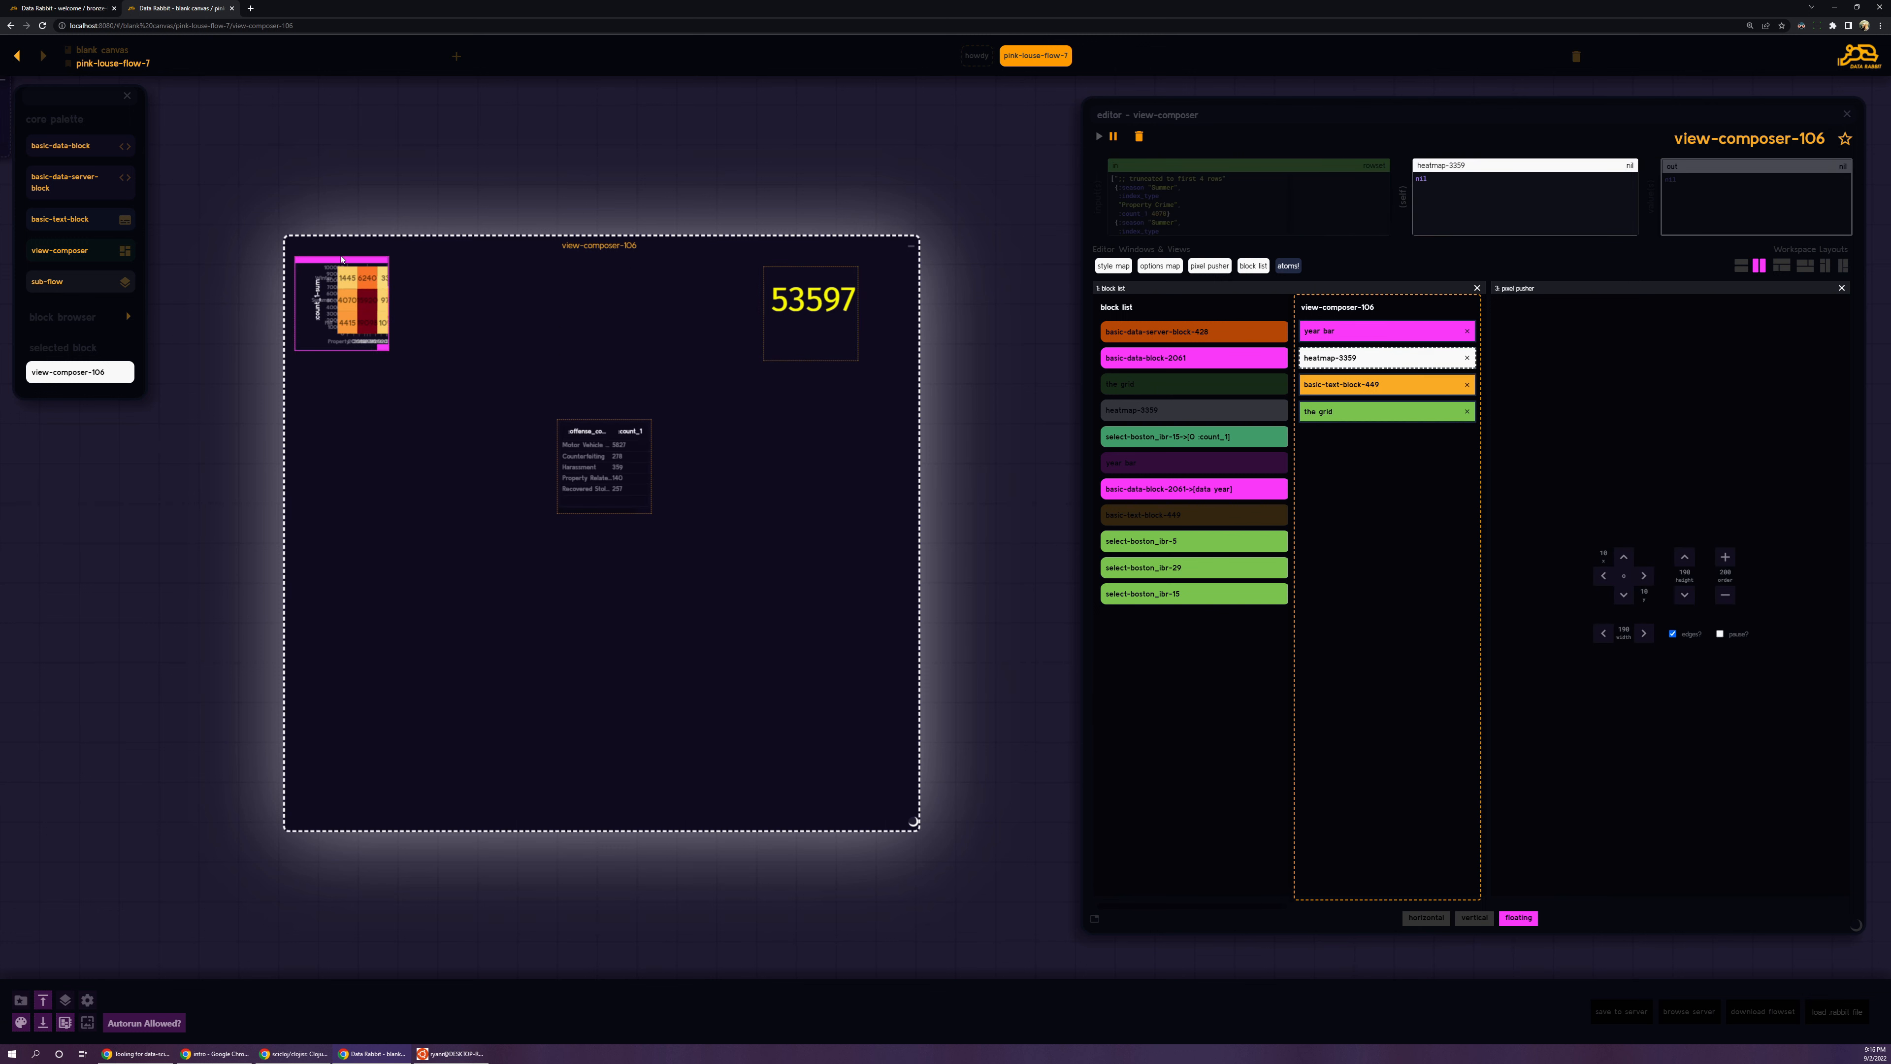
{"action": "left_click_drag", "start_coordinate": [341, 259], "coordinate": [762, 411]}
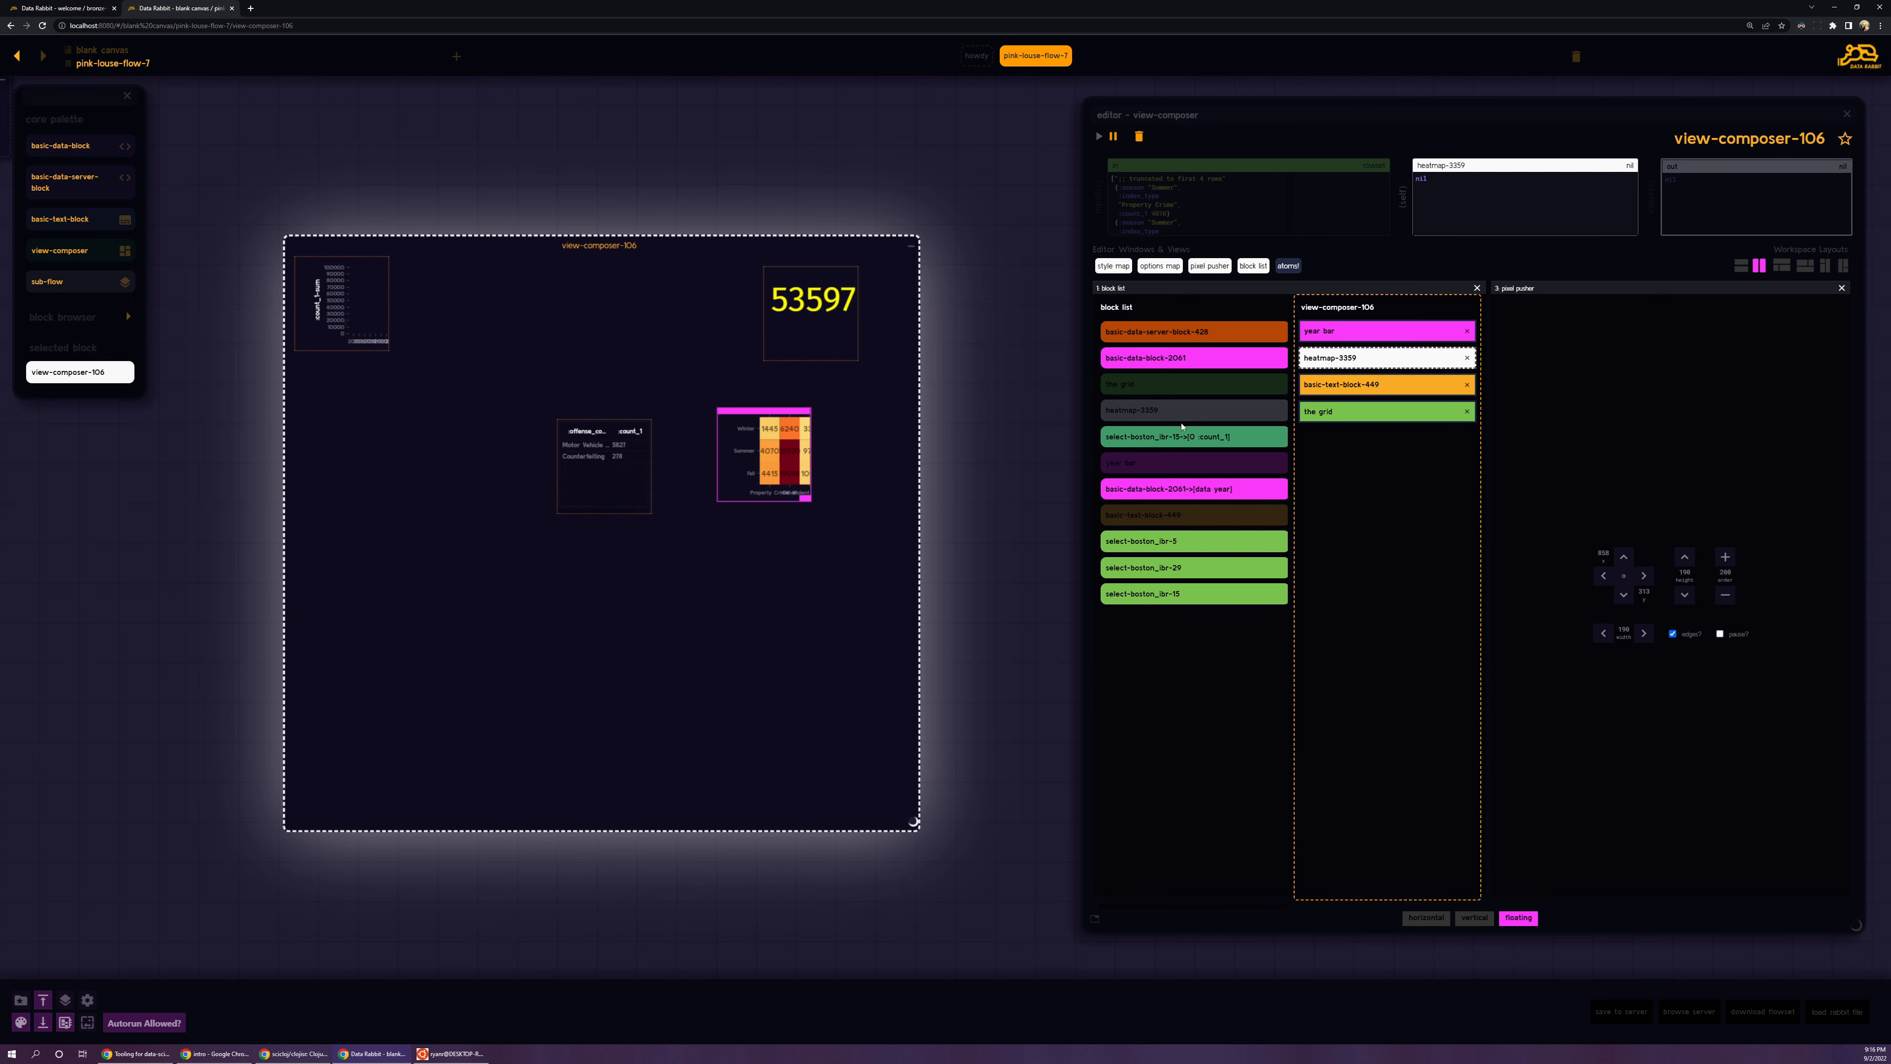
Step: Enlarge the year bar across the composer's upper area and fit basic-text-block-449 beside it, wider and shorter
{"action": "left_click", "coordinate": [1380, 337]}
{"action": "left_click_drag", "start_coordinate": [382, 347], "coordinate": [837, 415]}
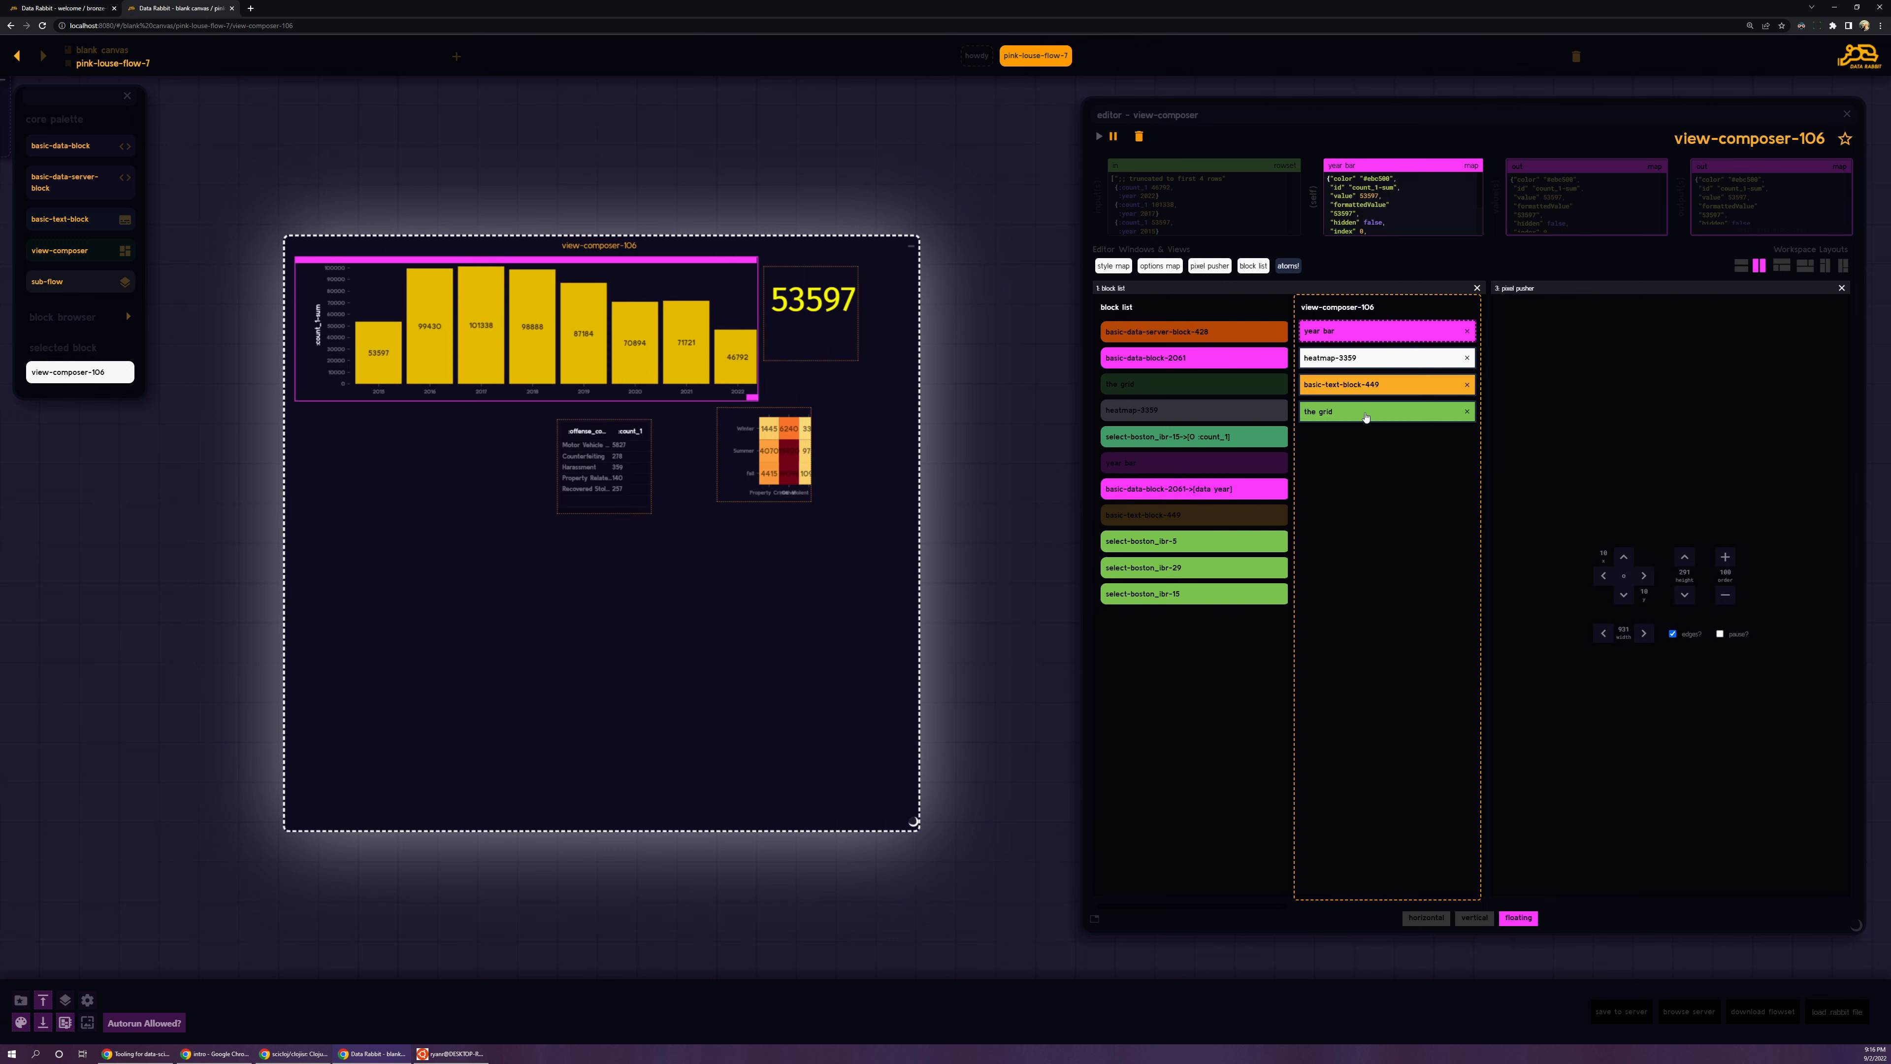
{"action": "left_click", "coordinate": [1346, 387]}
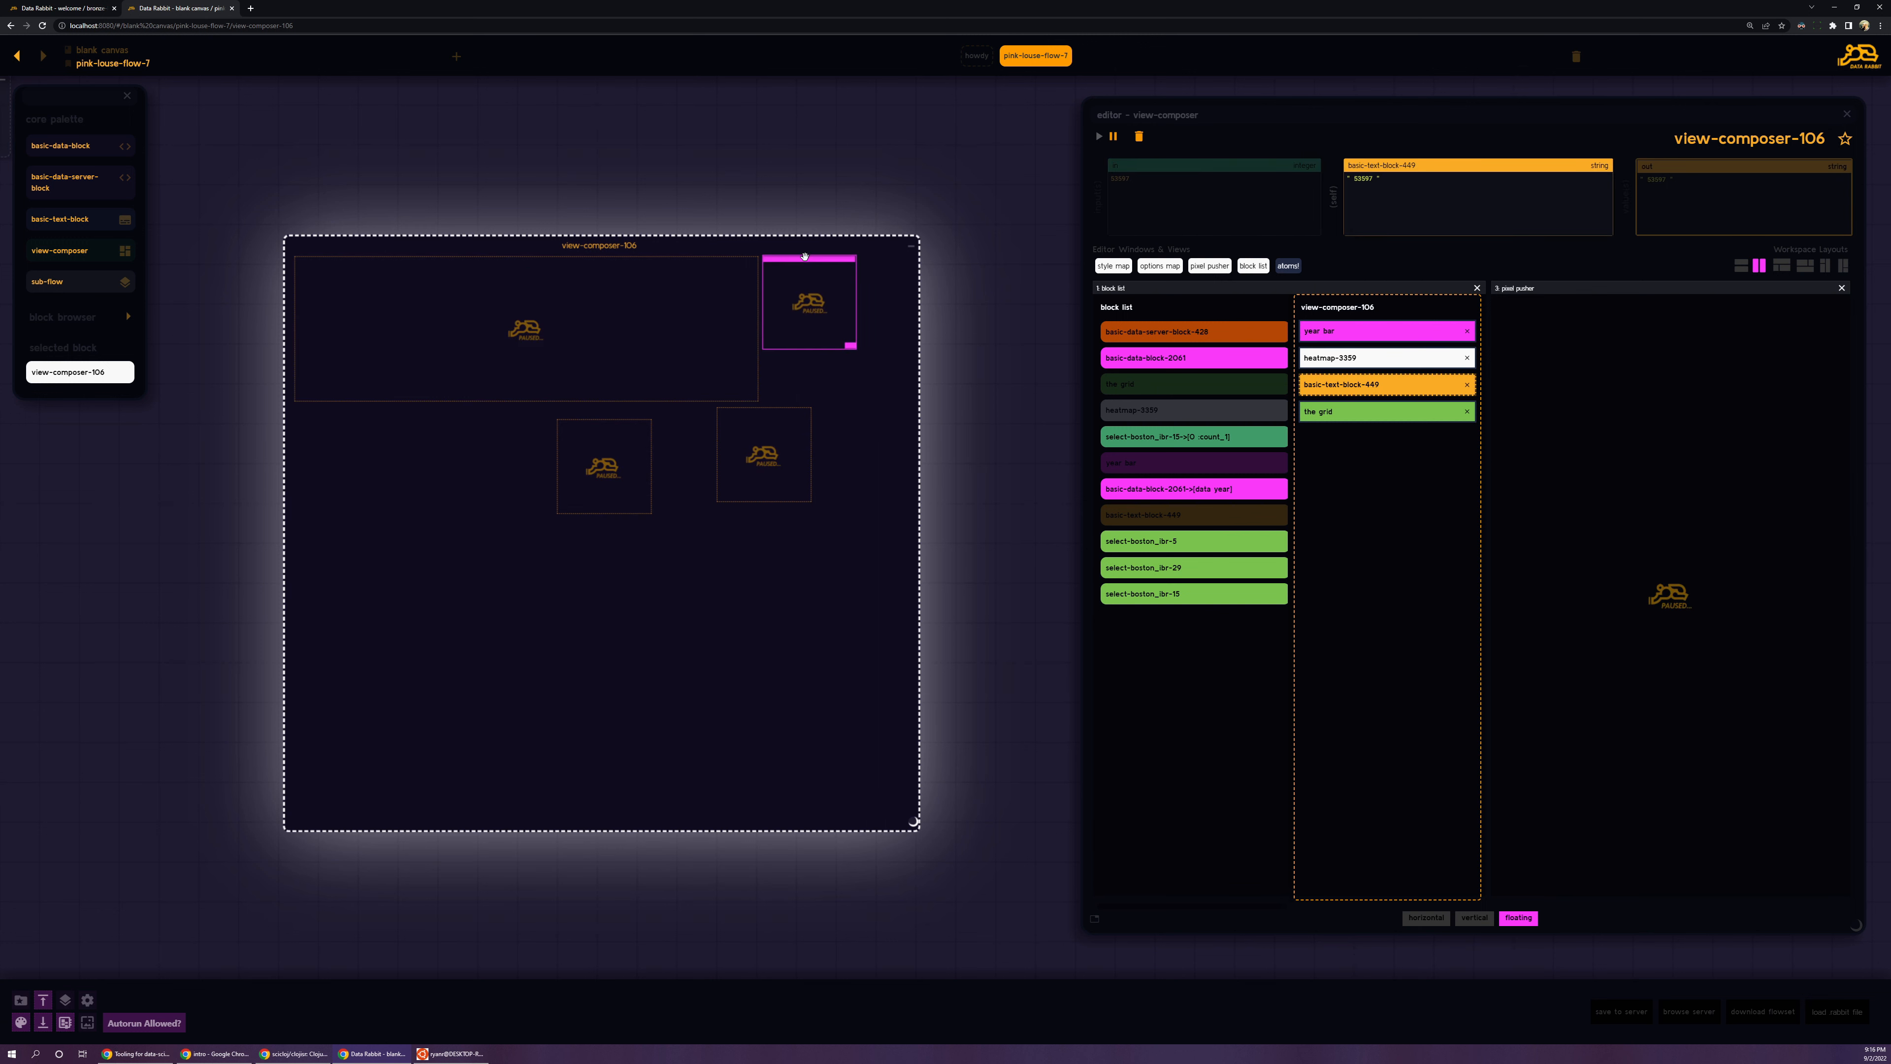
{"action": "left_click_drag", "start_coordinate": [850, 345], "coordinate": [896, 330]}
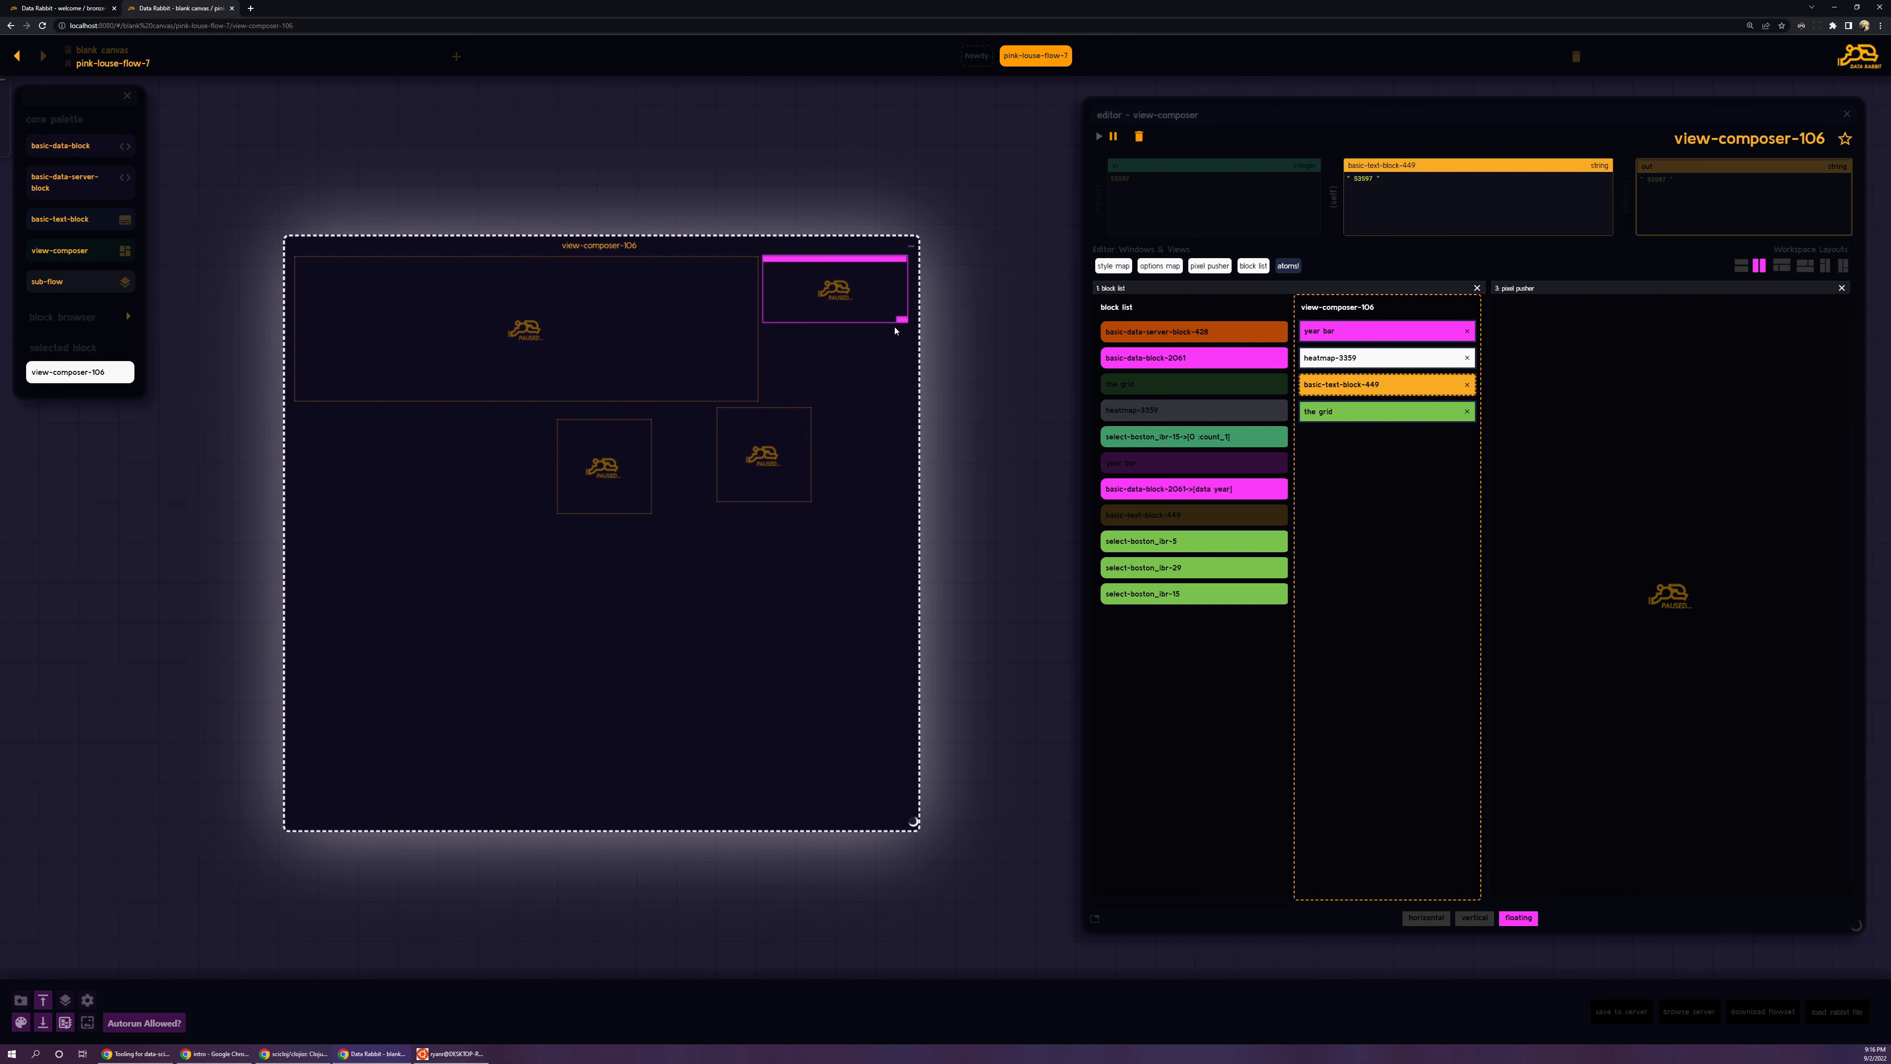
Step: Place an enlarged heatmap-3359 directly below the year bar and fit the enlarged grid into the space beside it
{"action": "left_click", "coordinate": [1360, 358]}
{"action": "left_click_drag", "start_coordinate": [664, 437], "coordinate": [231, 410]}
{"action": "left_click_drag", "start_coordinate": [388, 497], "coordinate": [680, 661]}
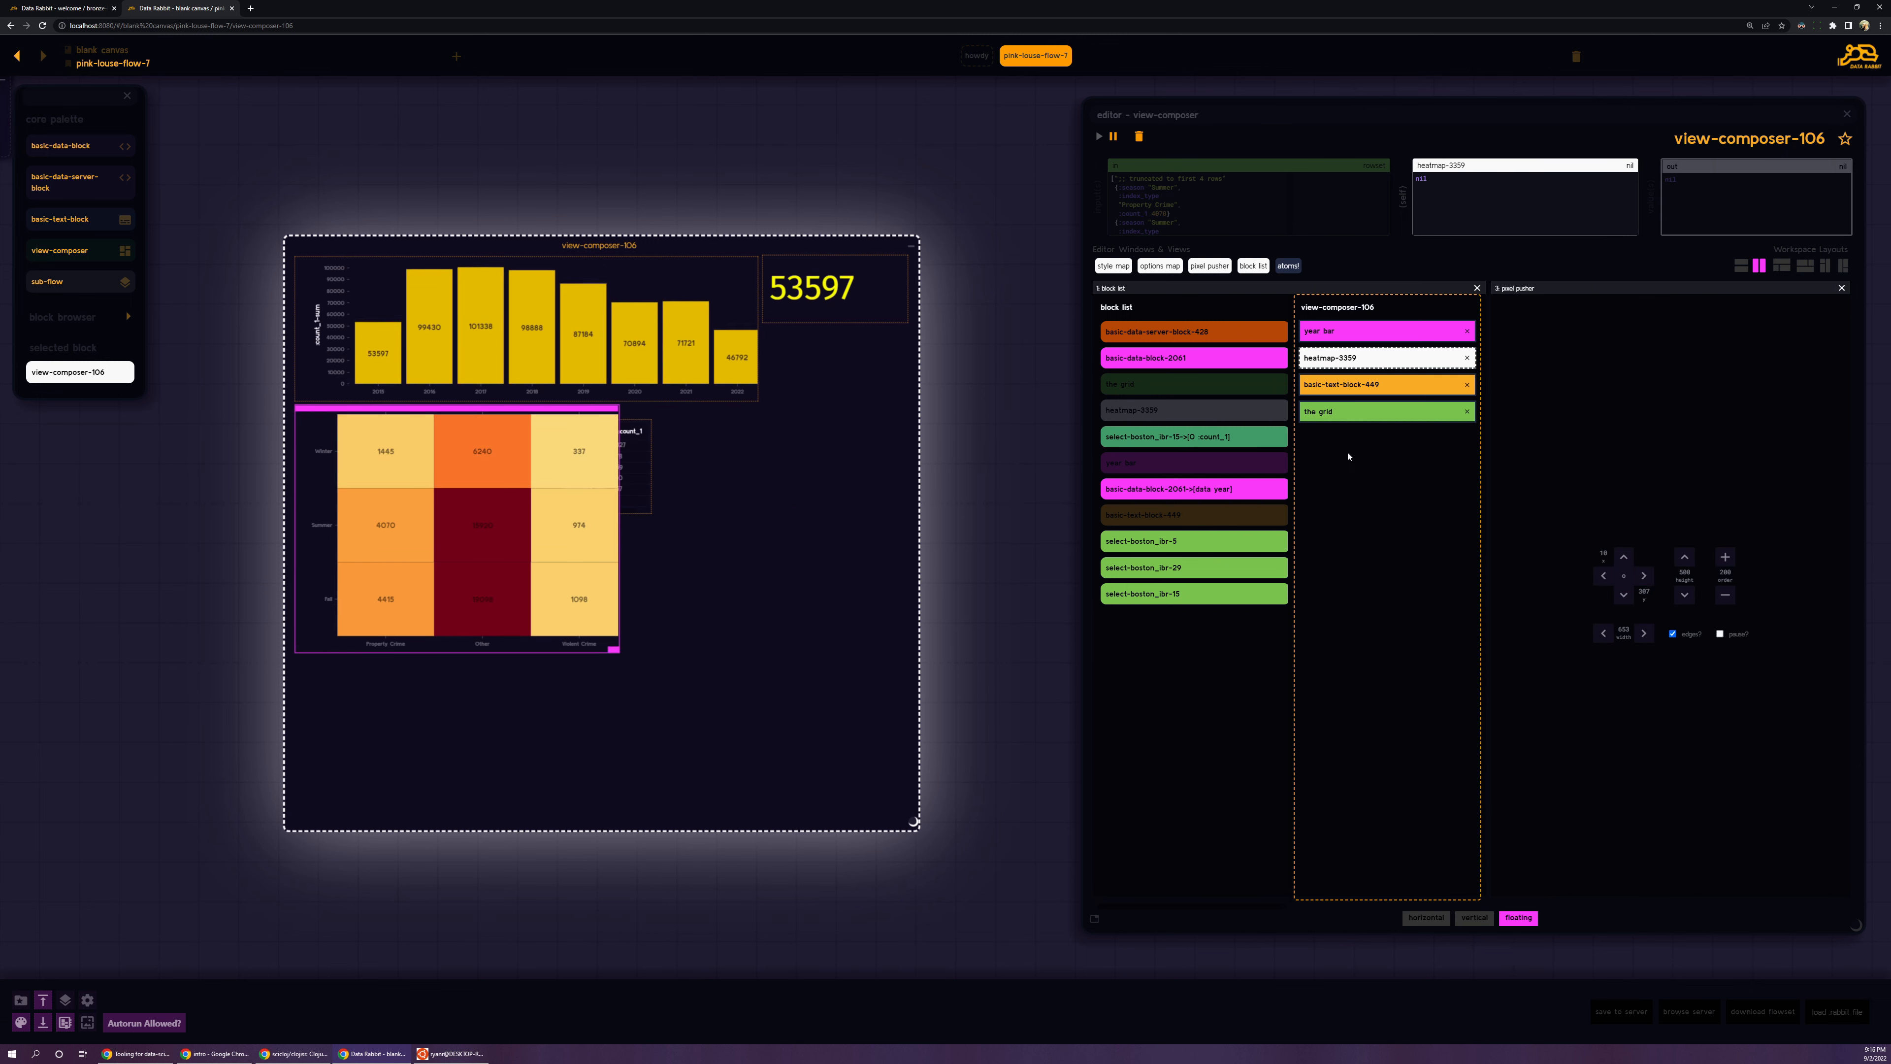
{"action": "left_click", "coordinate": [1345, 413]}
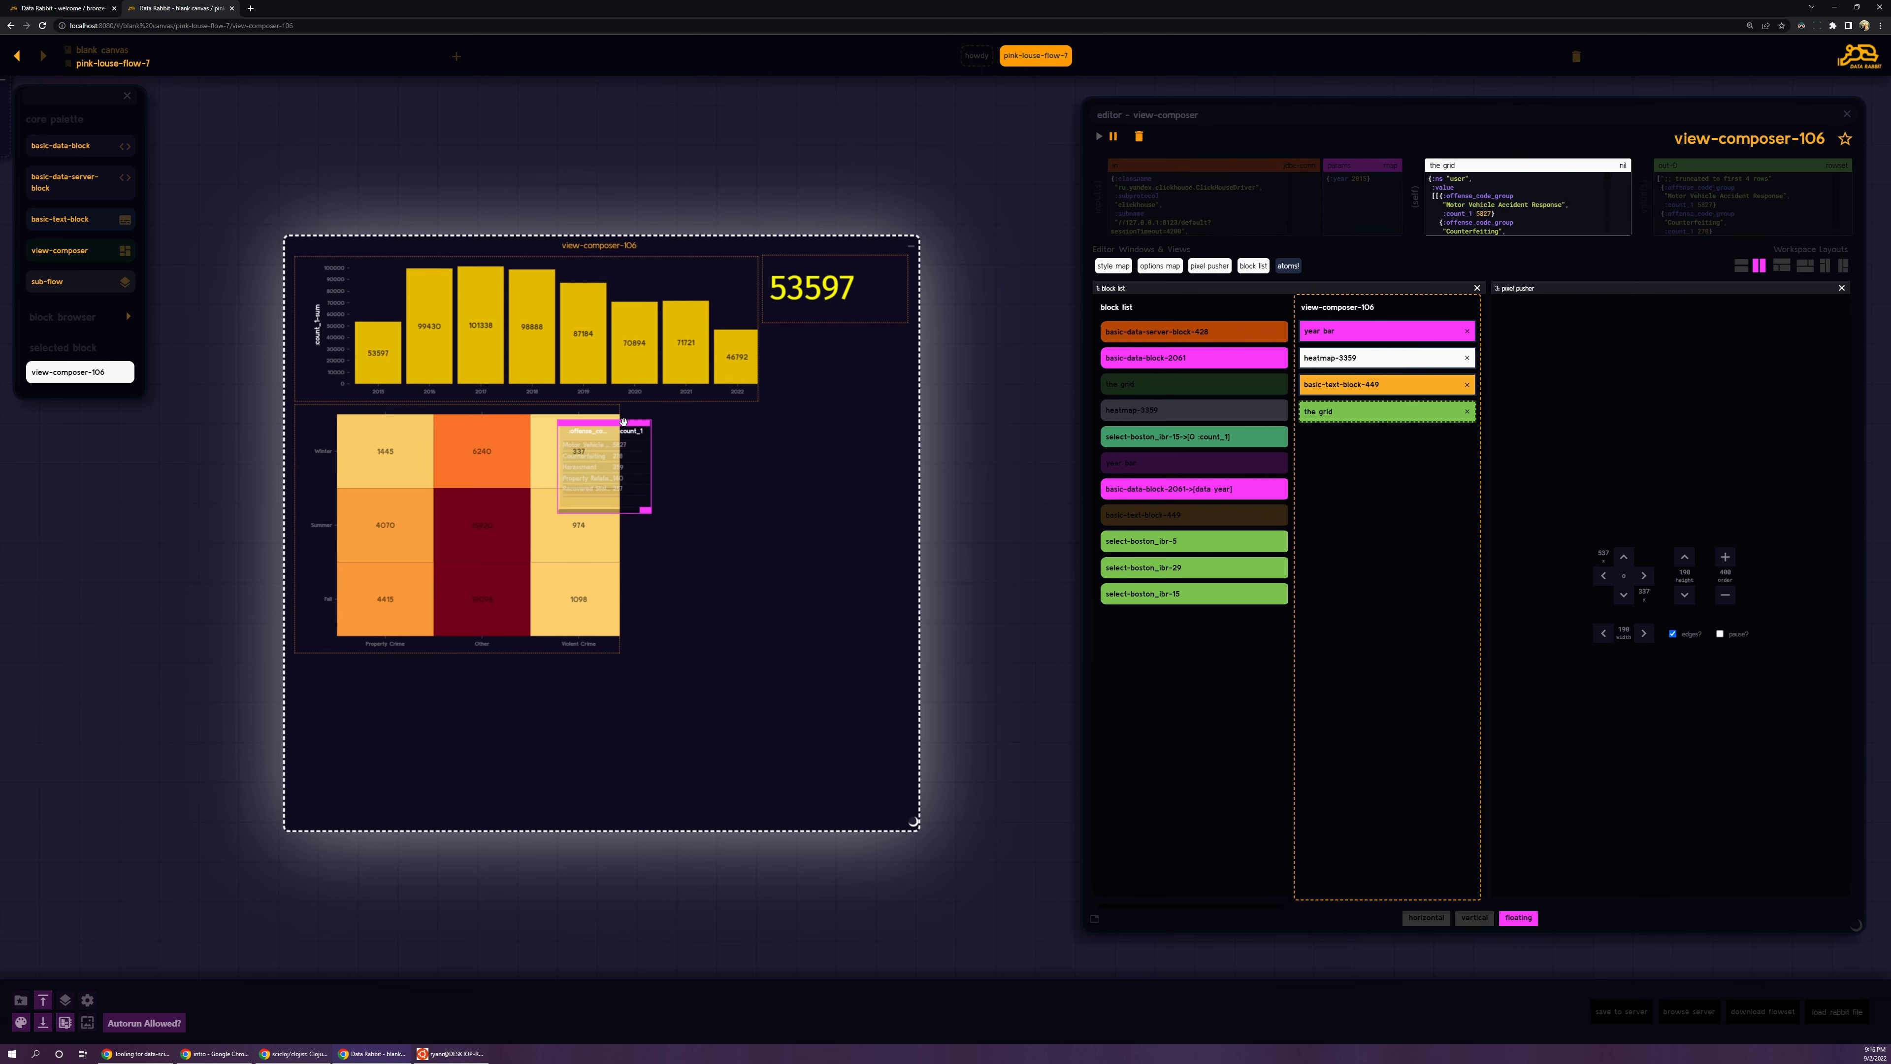
{"action": "left_click_drag", "start_coordinate": [641, 424], "coordinate": [710, 410]}
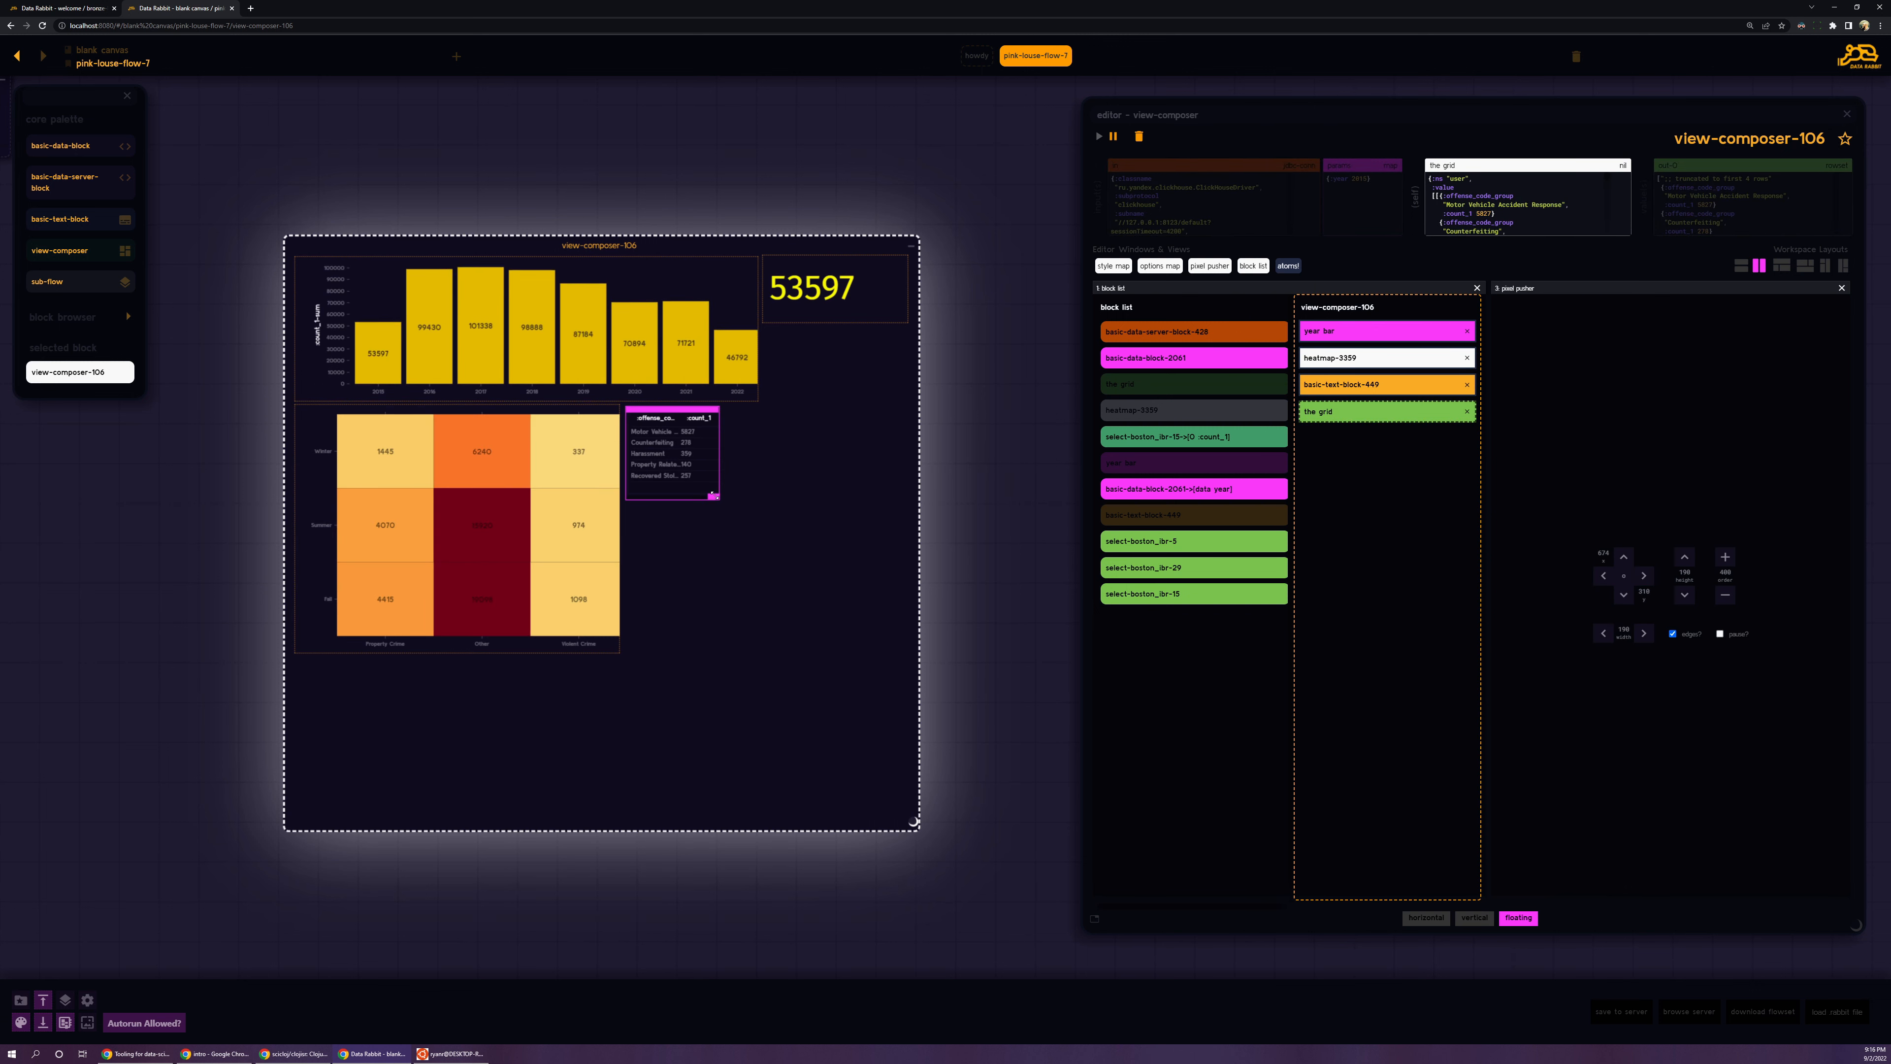
{"action": "left_click_drag", "start_coordinate": [717, 497], "coordinate": [946, 689]}
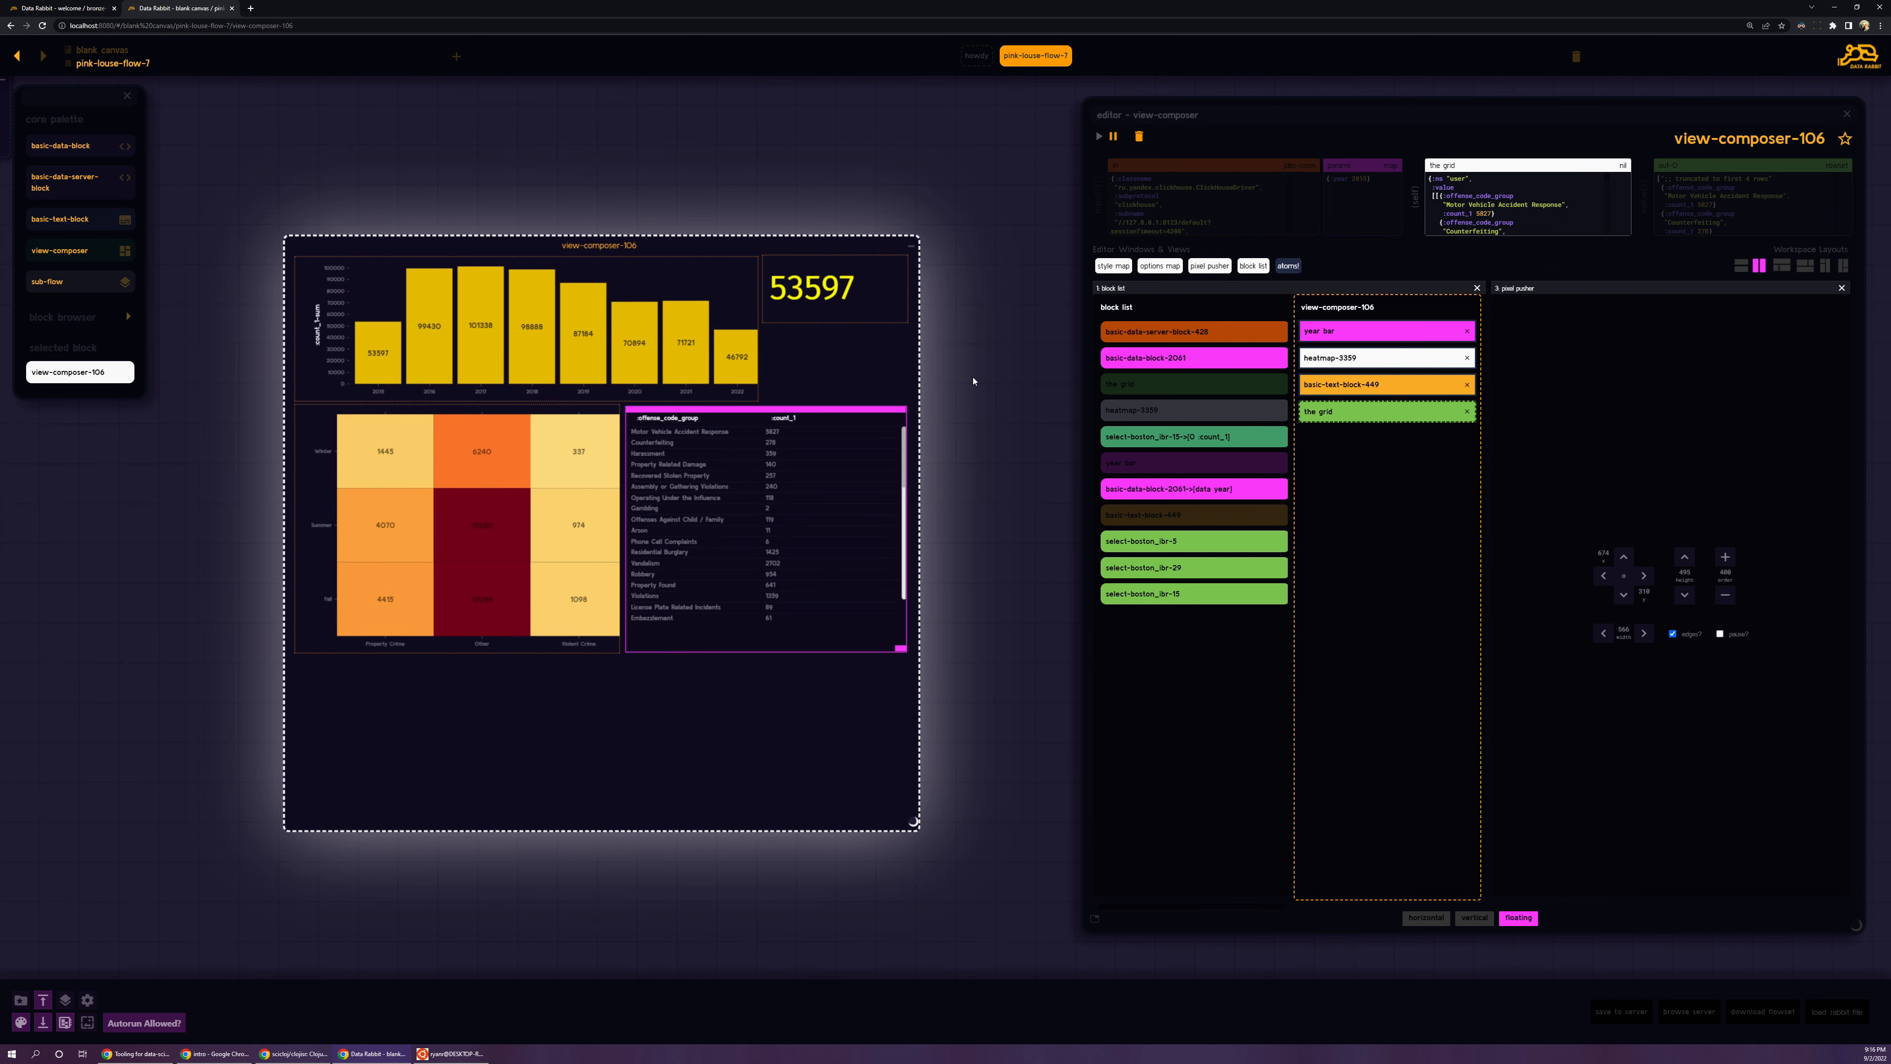
{"action": "left_click", "coordinate": [1379, 417]}
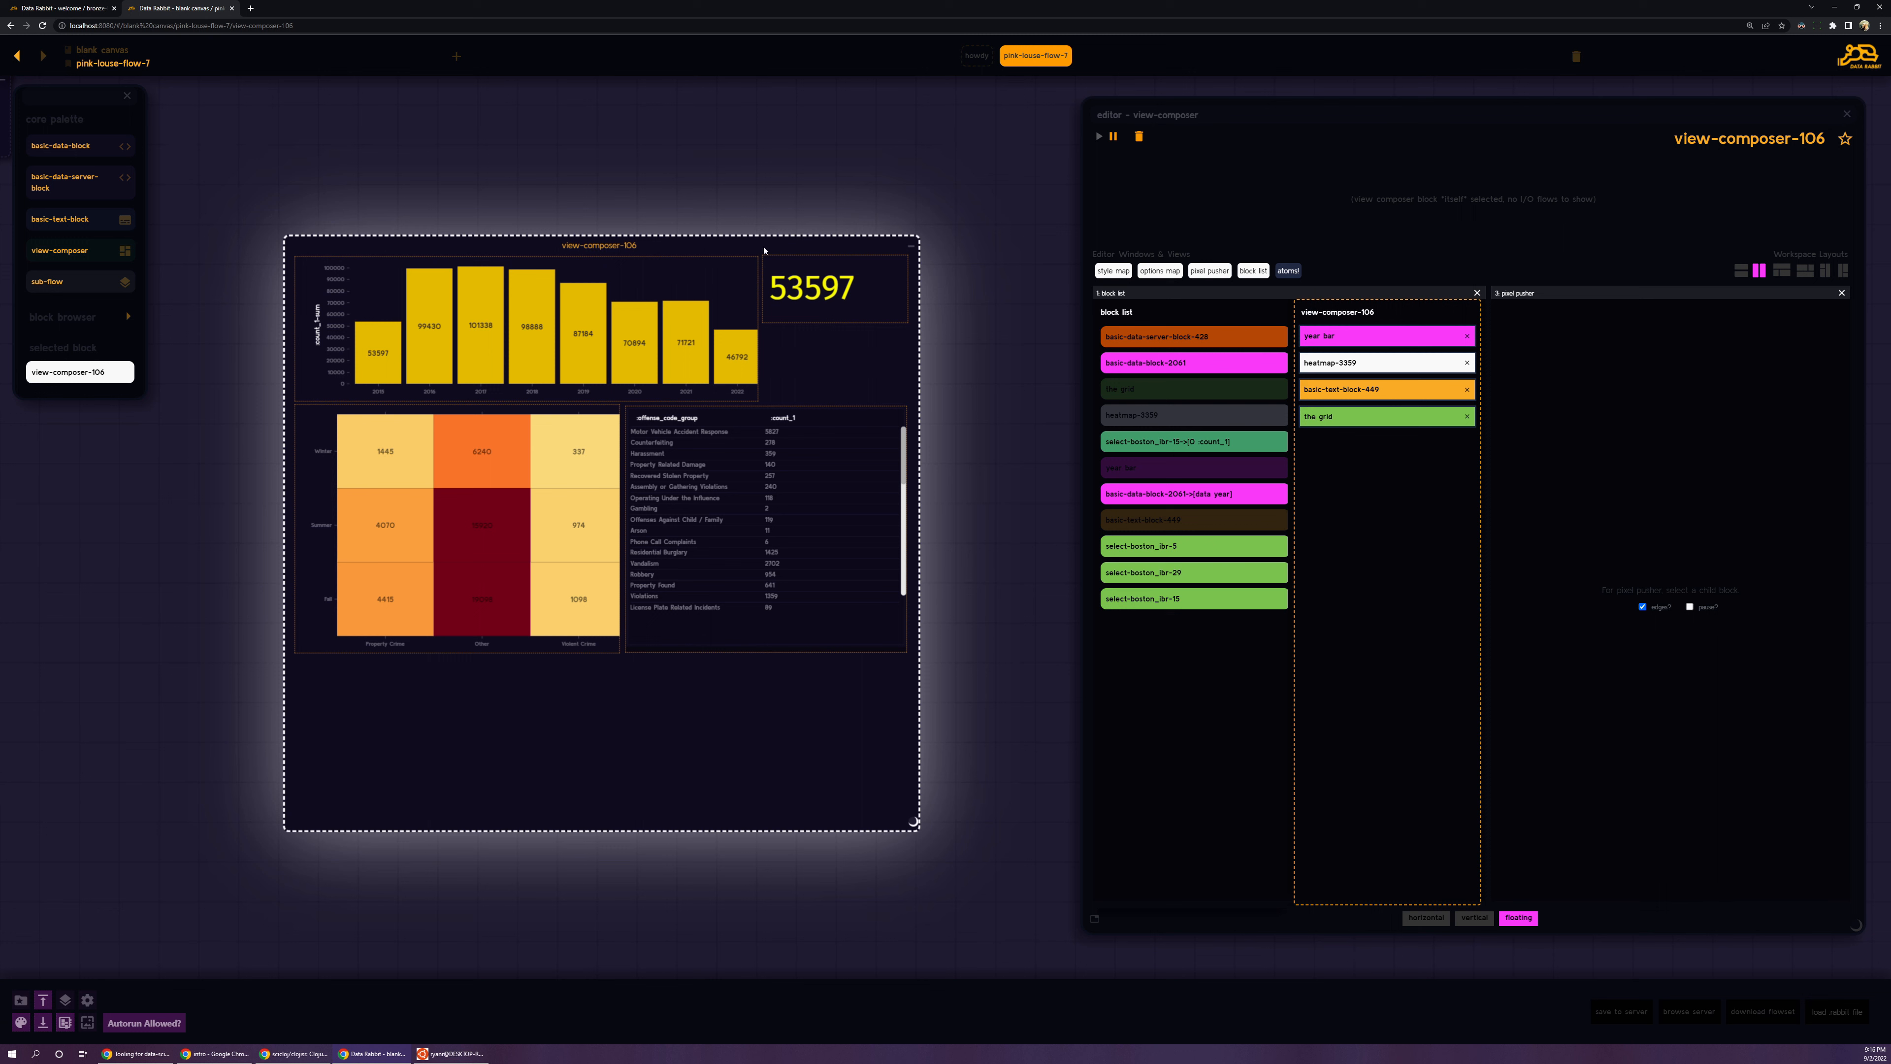
Step: Check the composed dashboard's linked filtering by selecting the 2022, 2021, 2020 and 2018 bars, viewing it alongside the source flow
{"action": "left_click", "coordinate": [735, 342]}
{"action": "left_click", "coordinate": [693, 357]}
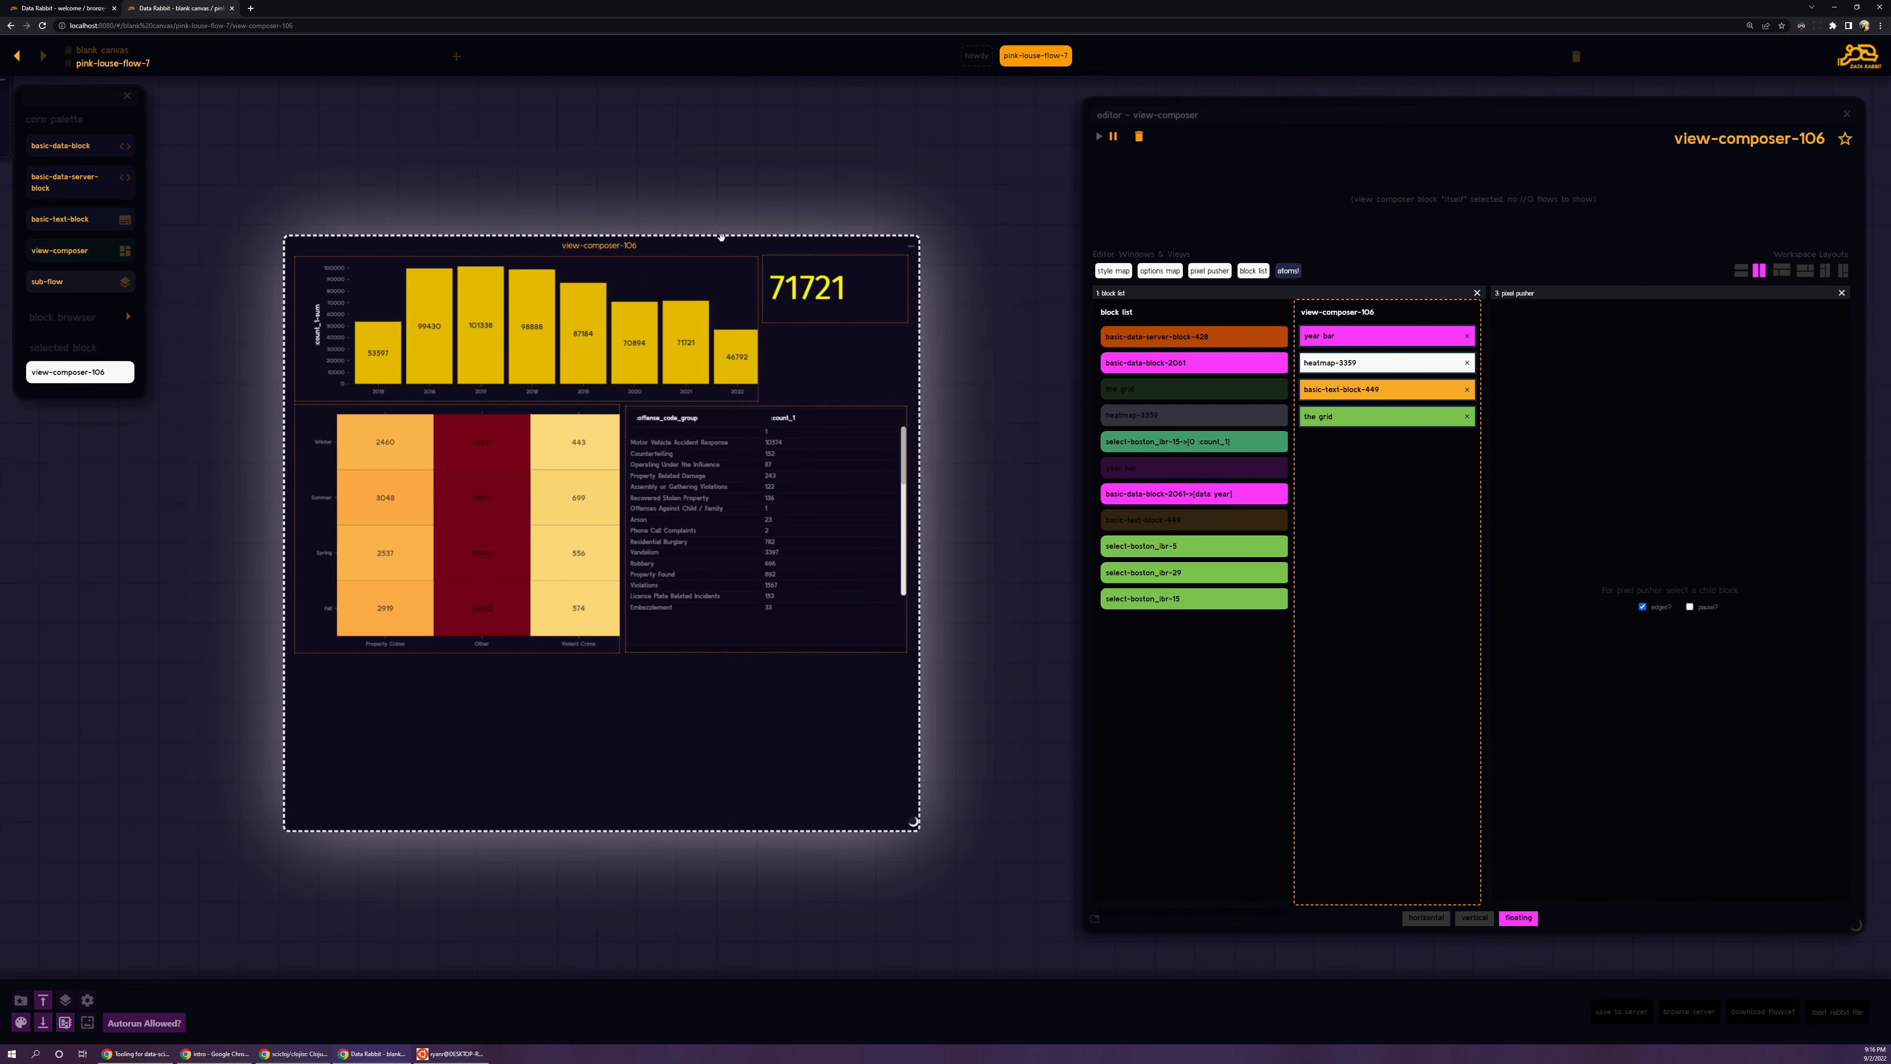
{"action": "left_click", "coordinate": [633, 329]}
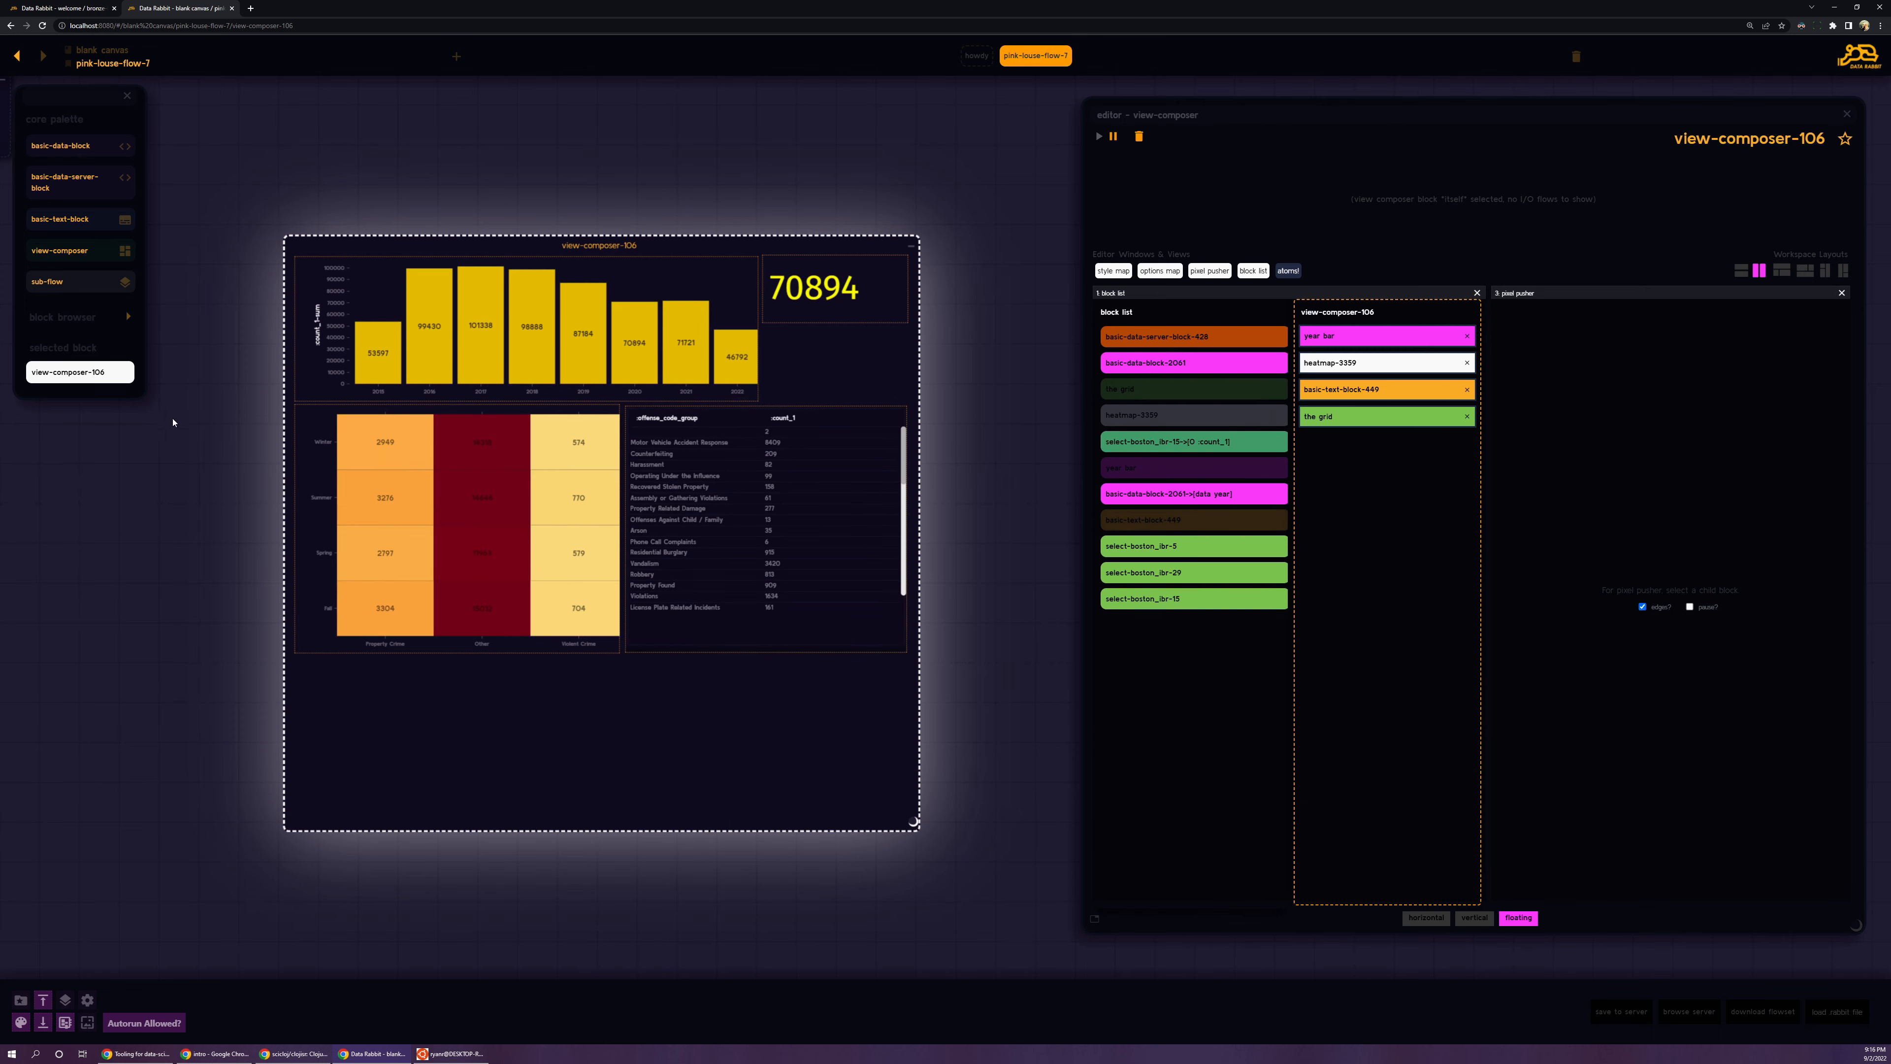
{"action": "scroll", "coordinate": [198, 443], "scroll_direction": "down", "scroll_amount": 10}
{"action": "left_click_drag", "start_coordinate": [160, 440], "coordinate": [727, 465]}
{"action": "scroll", "coordinate": [727, 465], "scroll_direction": "down", "scroll_amount": 3}
{"action": "left_click", "coordinate": [826, 440]}
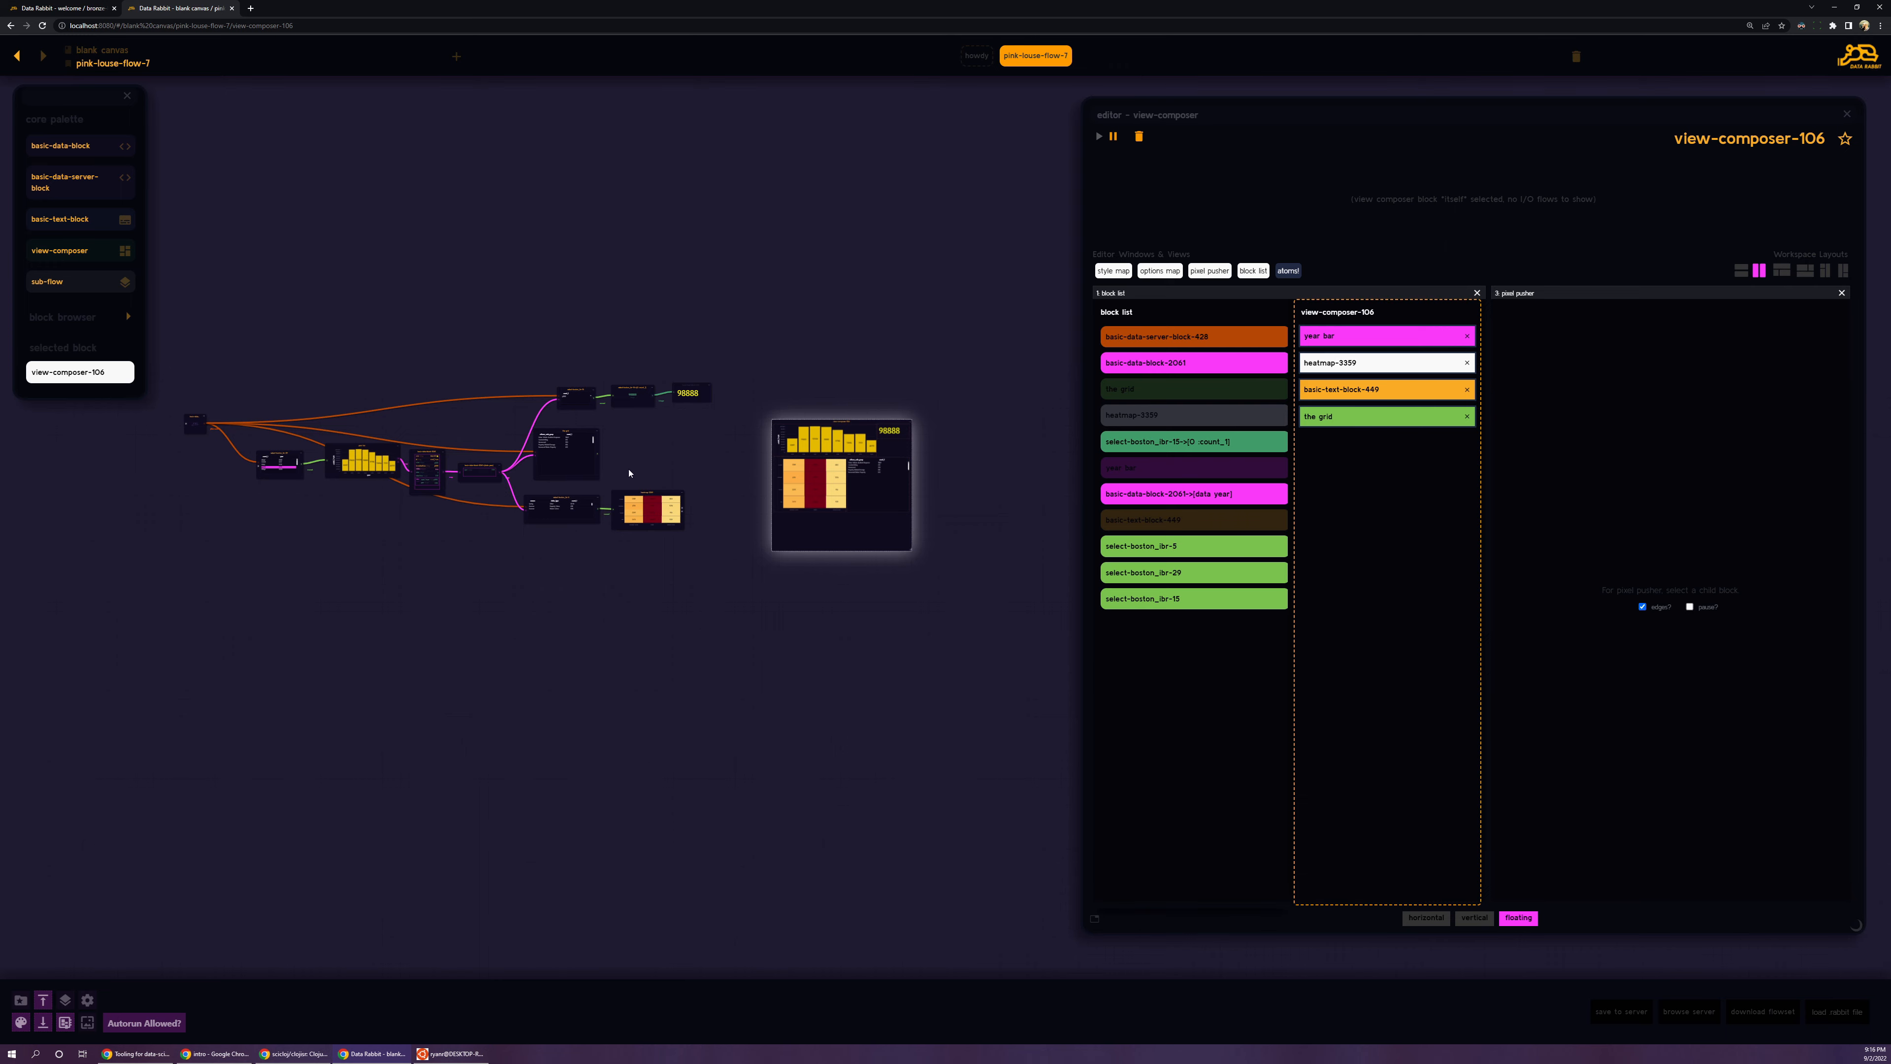
Step: Check the composed heatmap, grid and total up close by selecting different year bars, ending with 2020
{"action": "scroll", "coordinate": [879, 403], "scroll_direction": "up", "scroll_amount": 4}
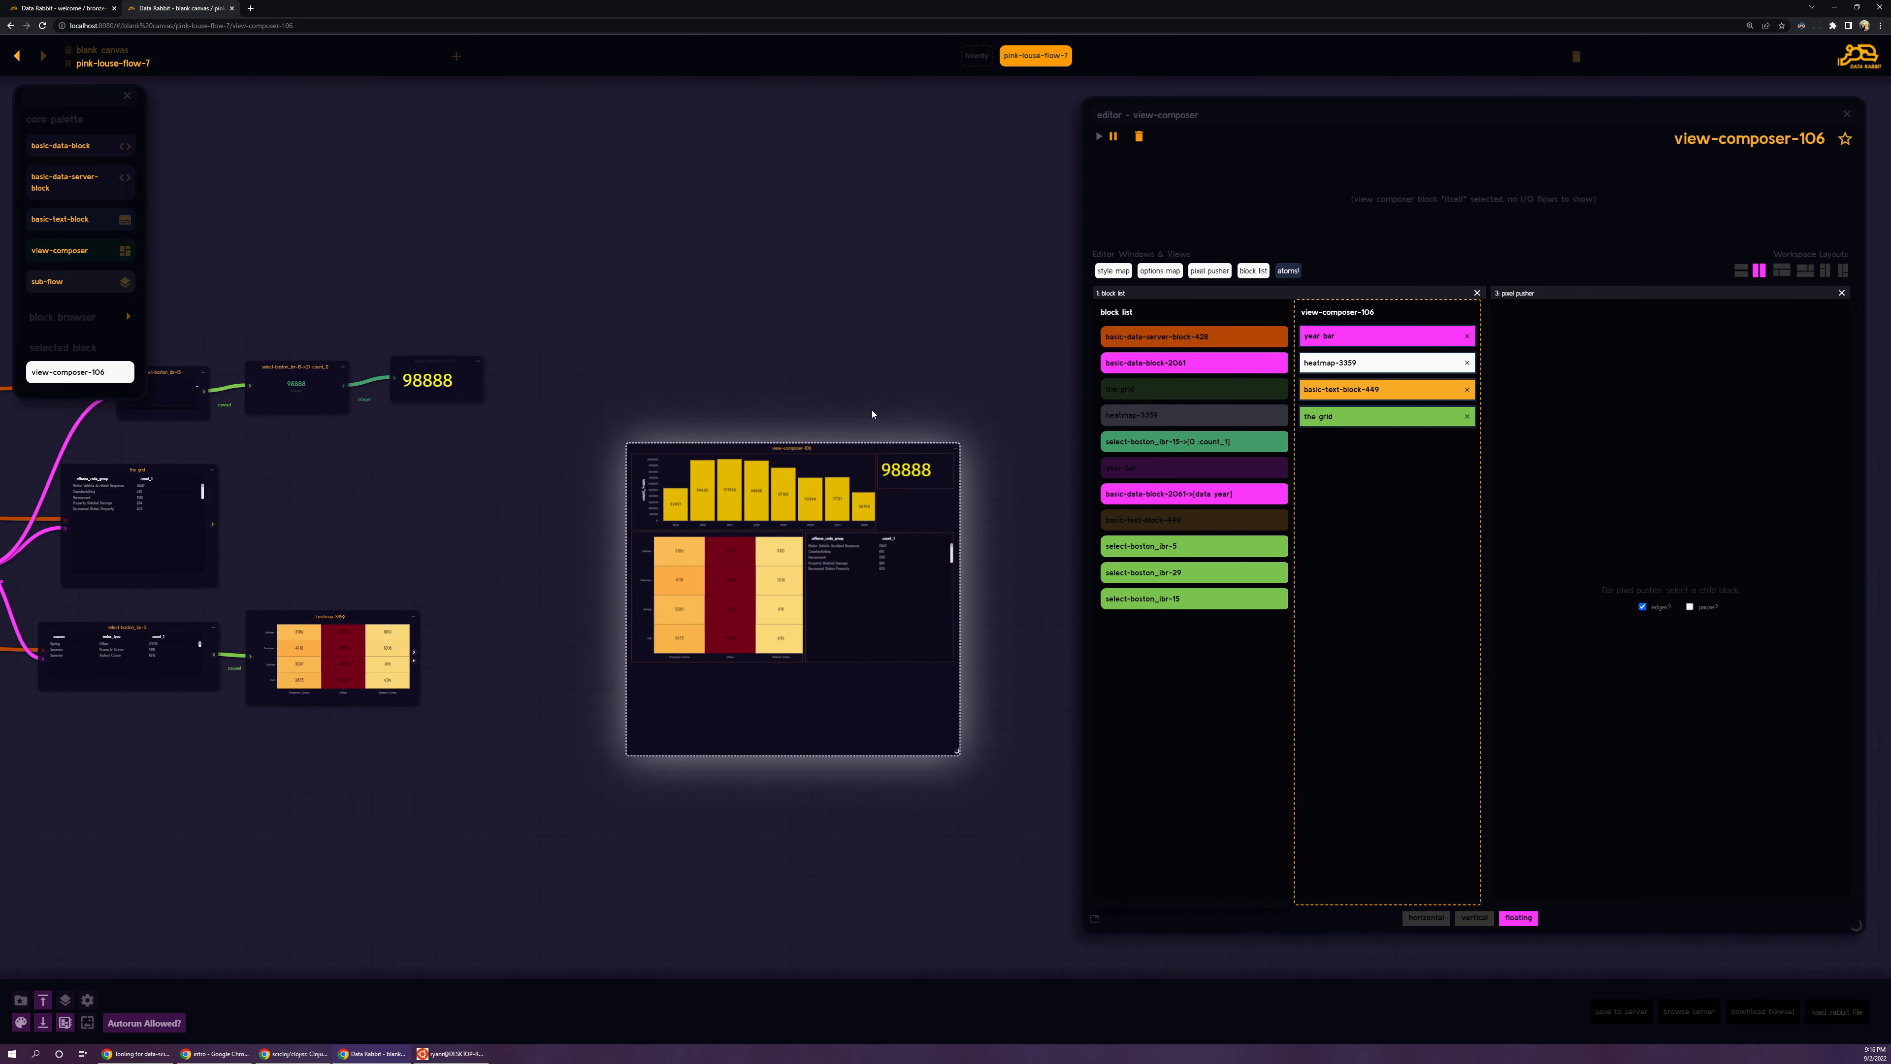
{"action": "left_click_drag", "start_coordinate": [865, 414], "coordinate": [748, 282]}
{"action": "scroll", "coordinate": [753, 336], "scroll_direction": "up", "scroll_amount": 2}
{"action": "left_click", "coordinate": [750, 413]}
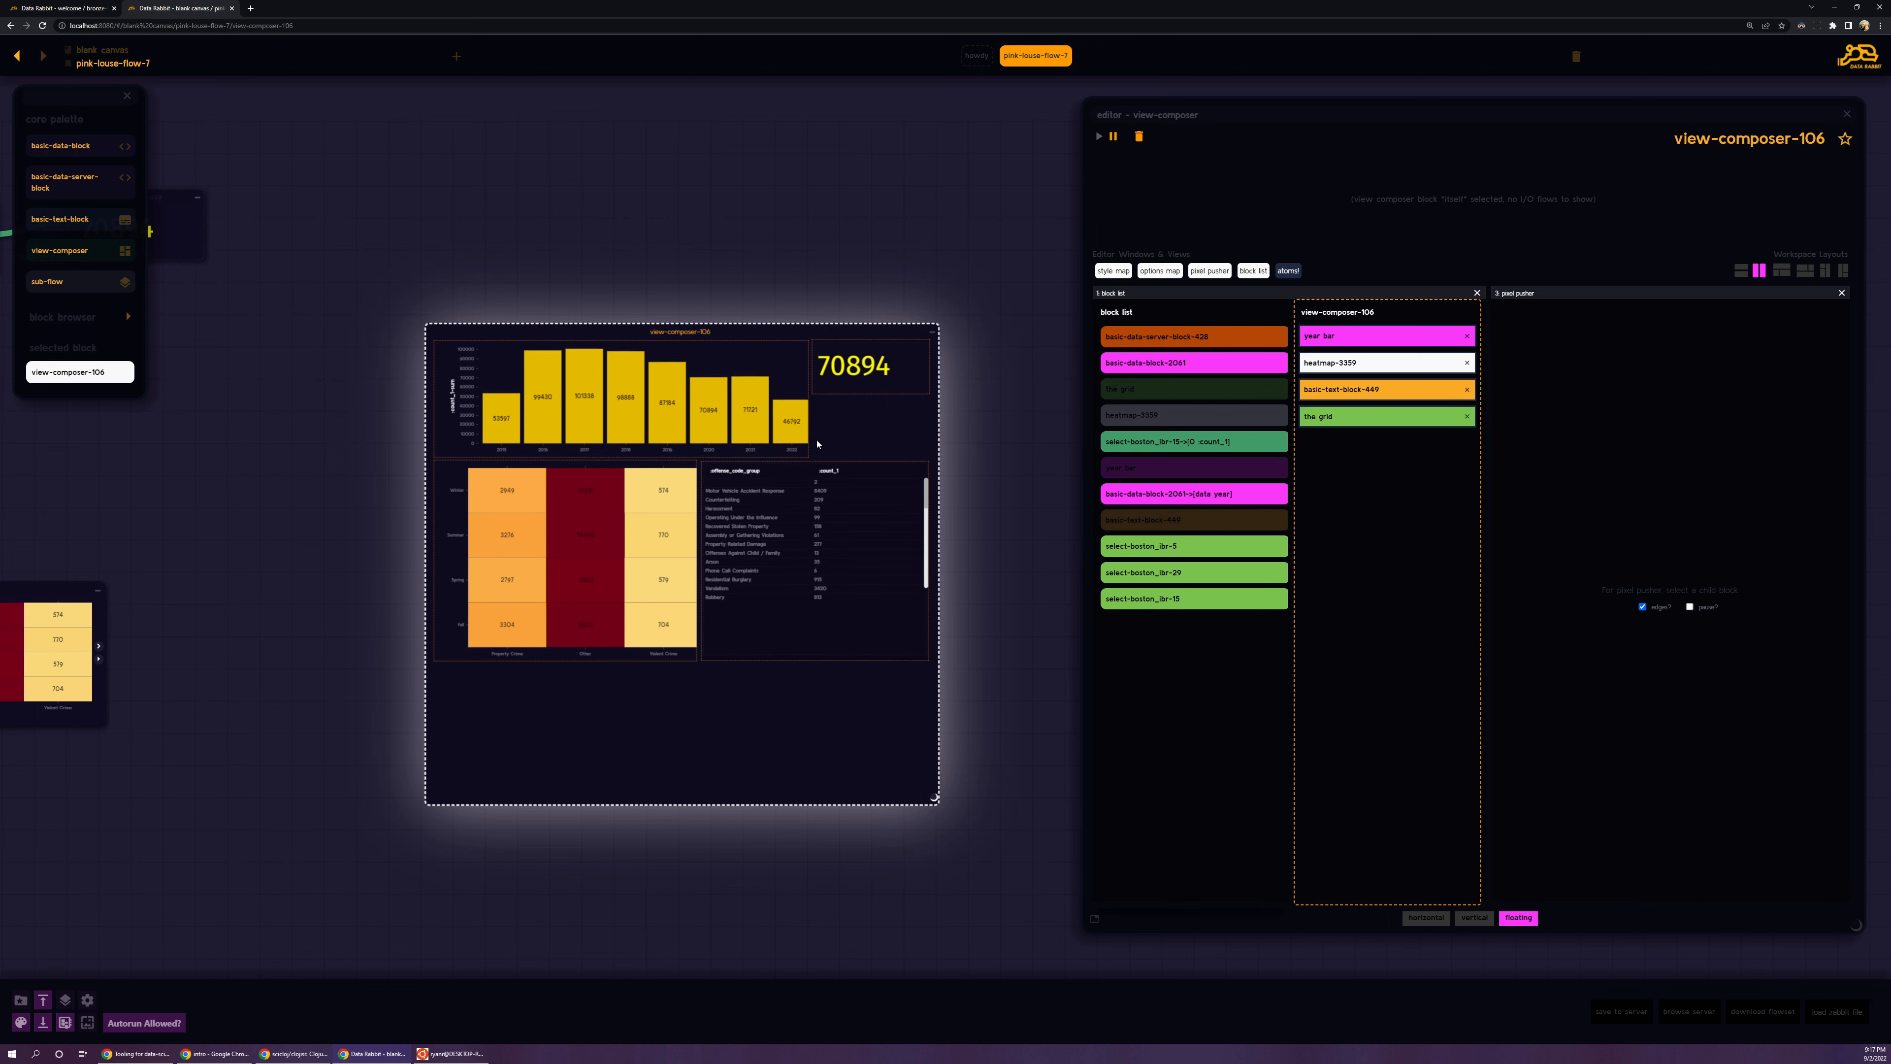
{"action": "left_click", "coordinate": [606, 432]}
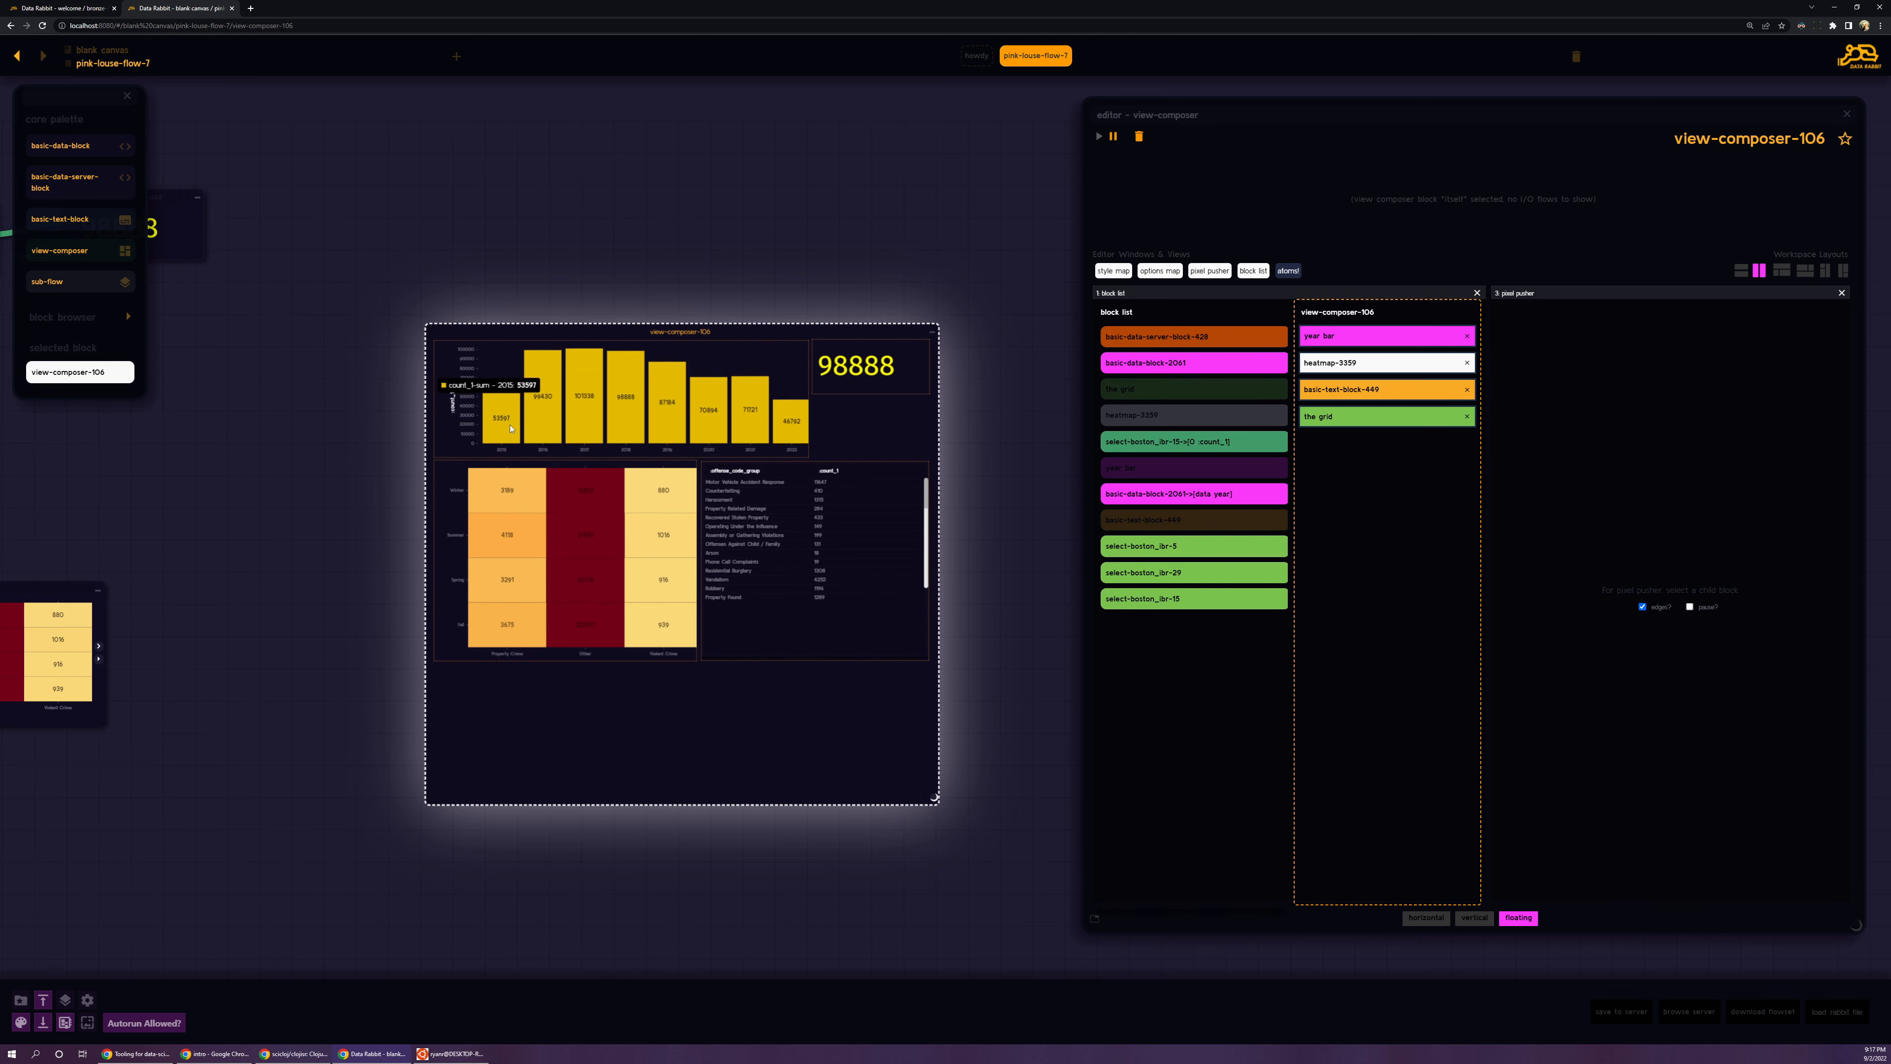
{"action": "left_click", "coordinate": [510, 426]}
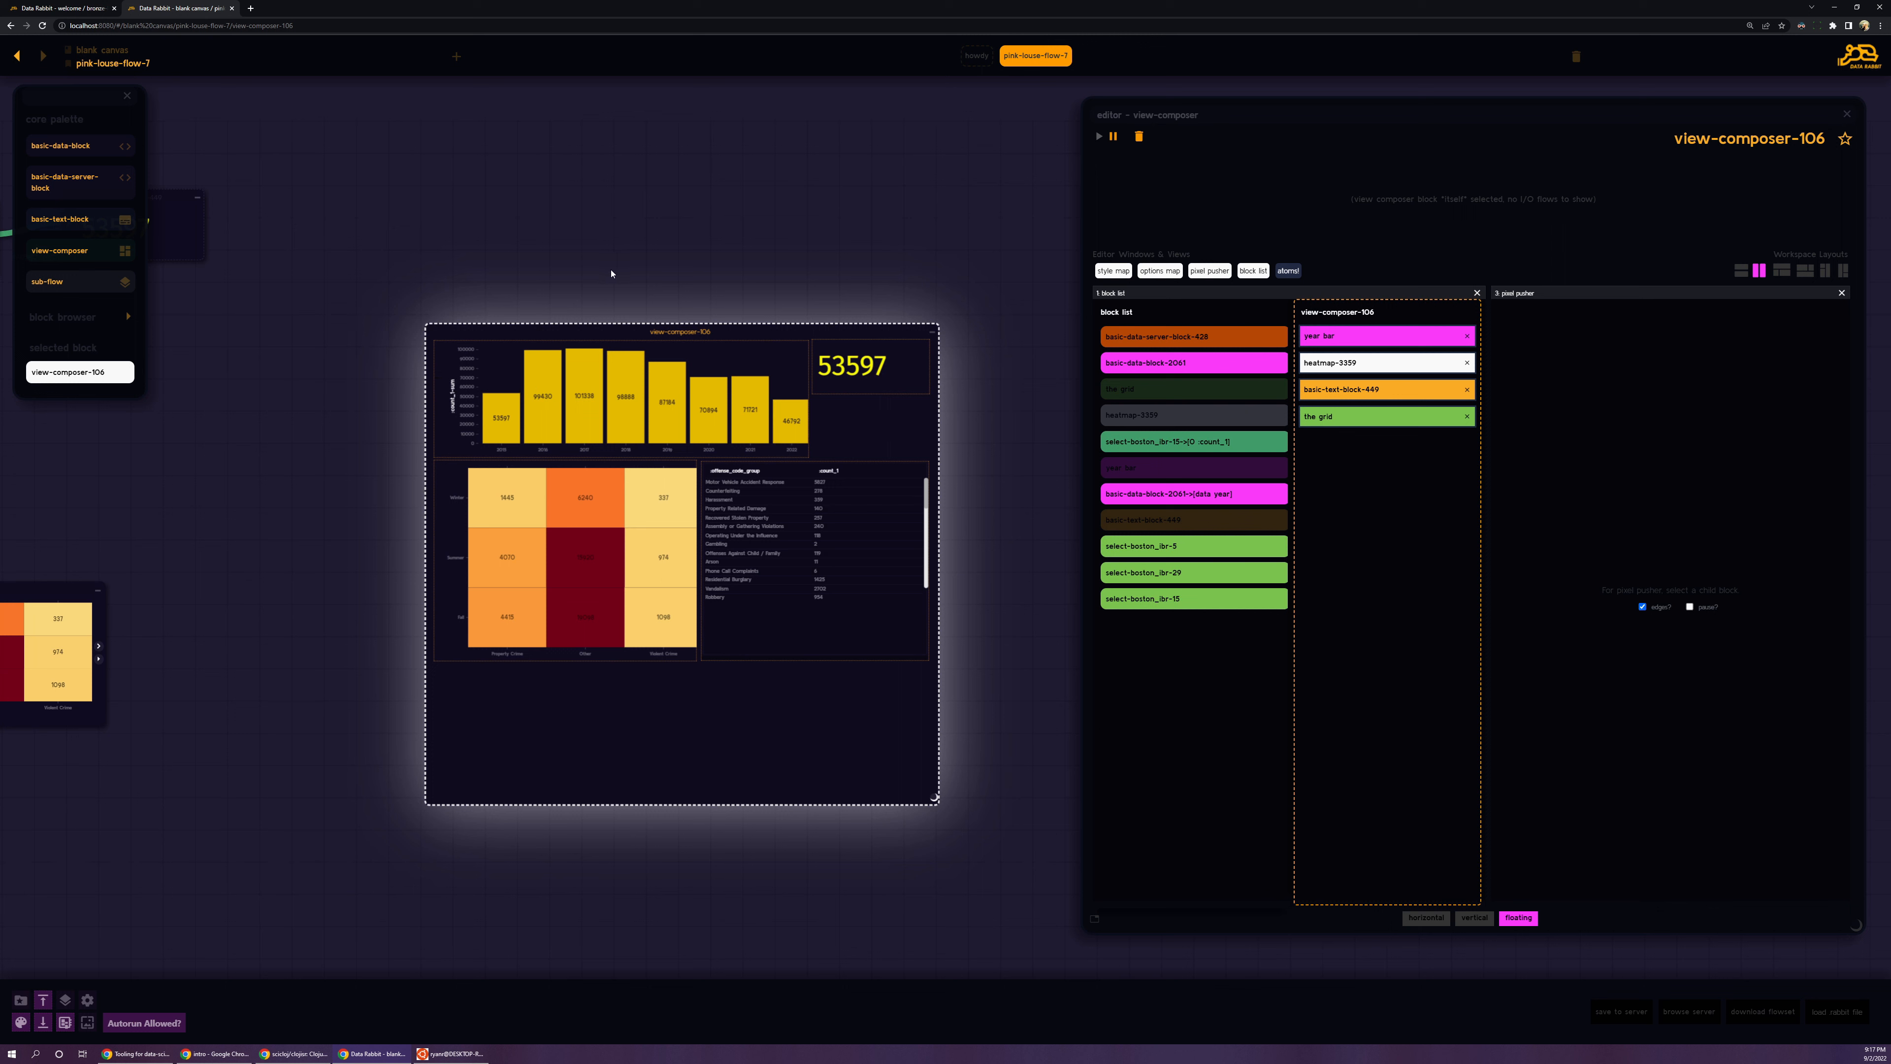
{"action": "left_click", "coordinate": [624, 405]}
{"action": "left_click", "coordinate": [588, 424]}
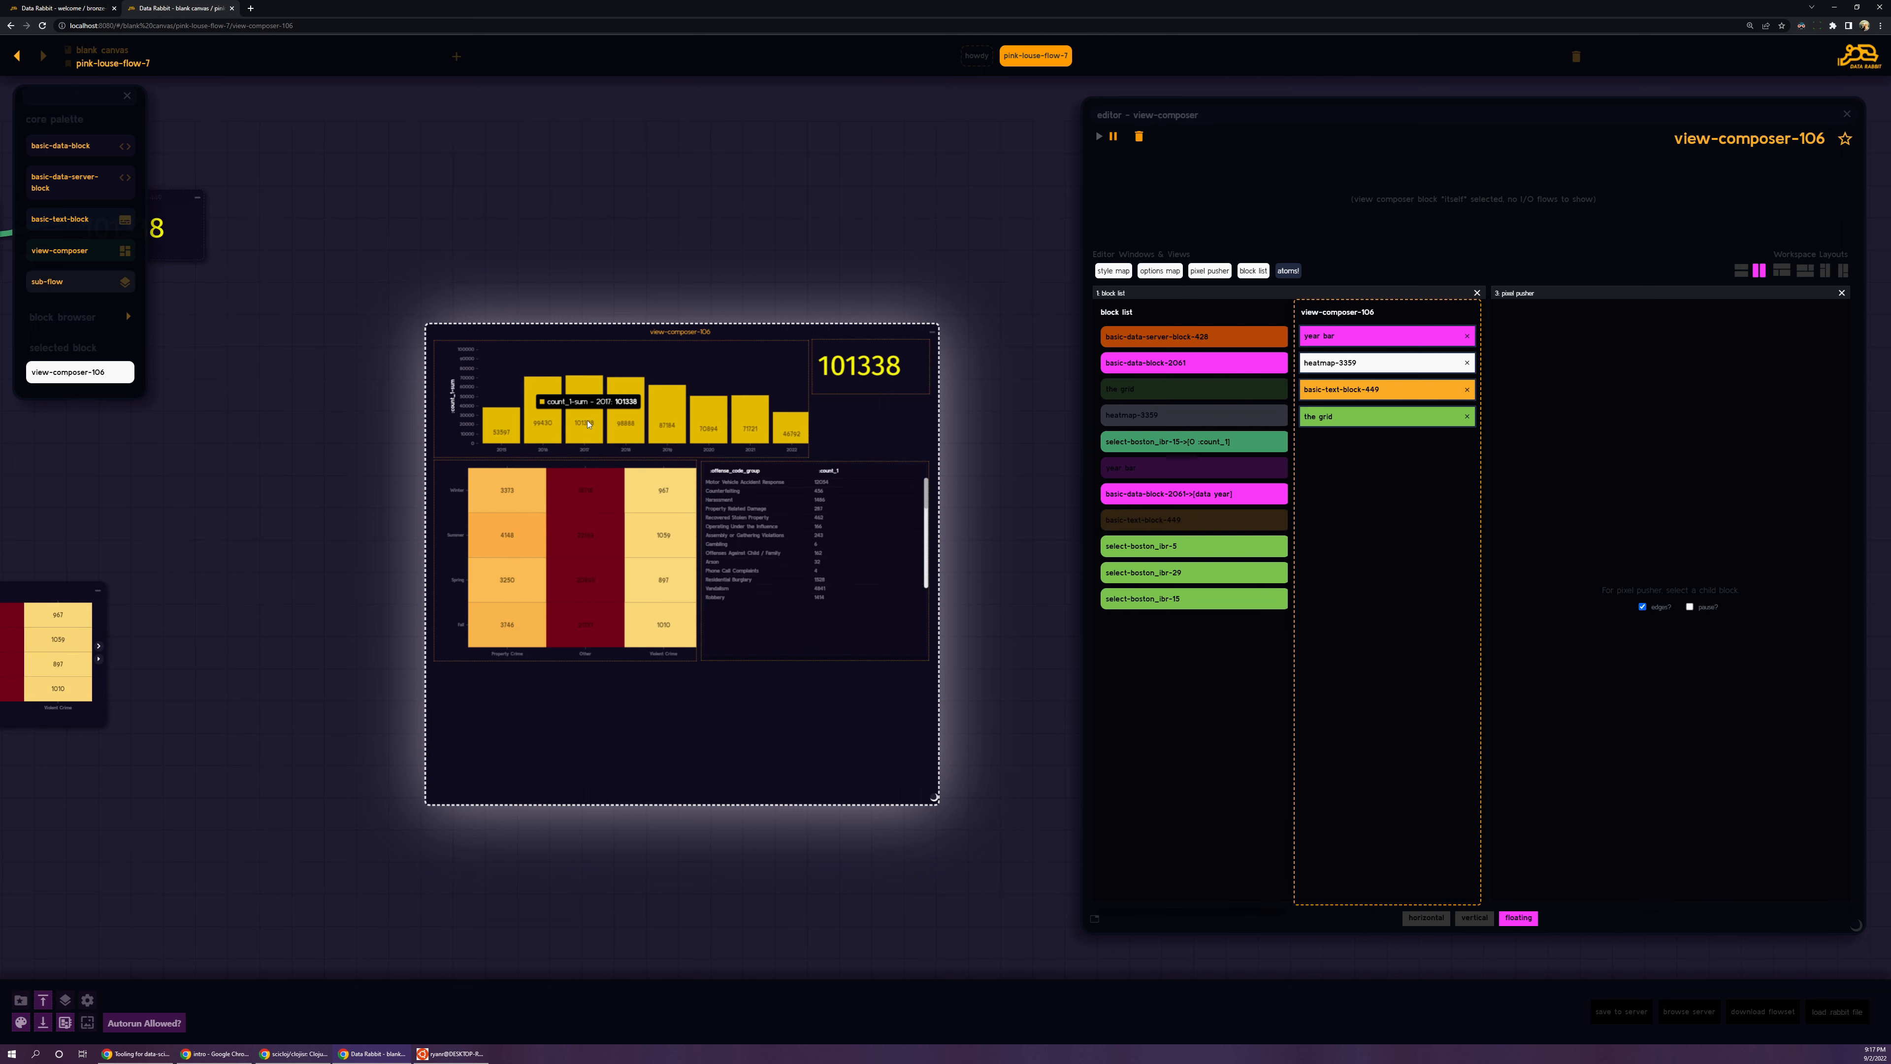
{"action": "left_click", "coordinate": [547, 424]}
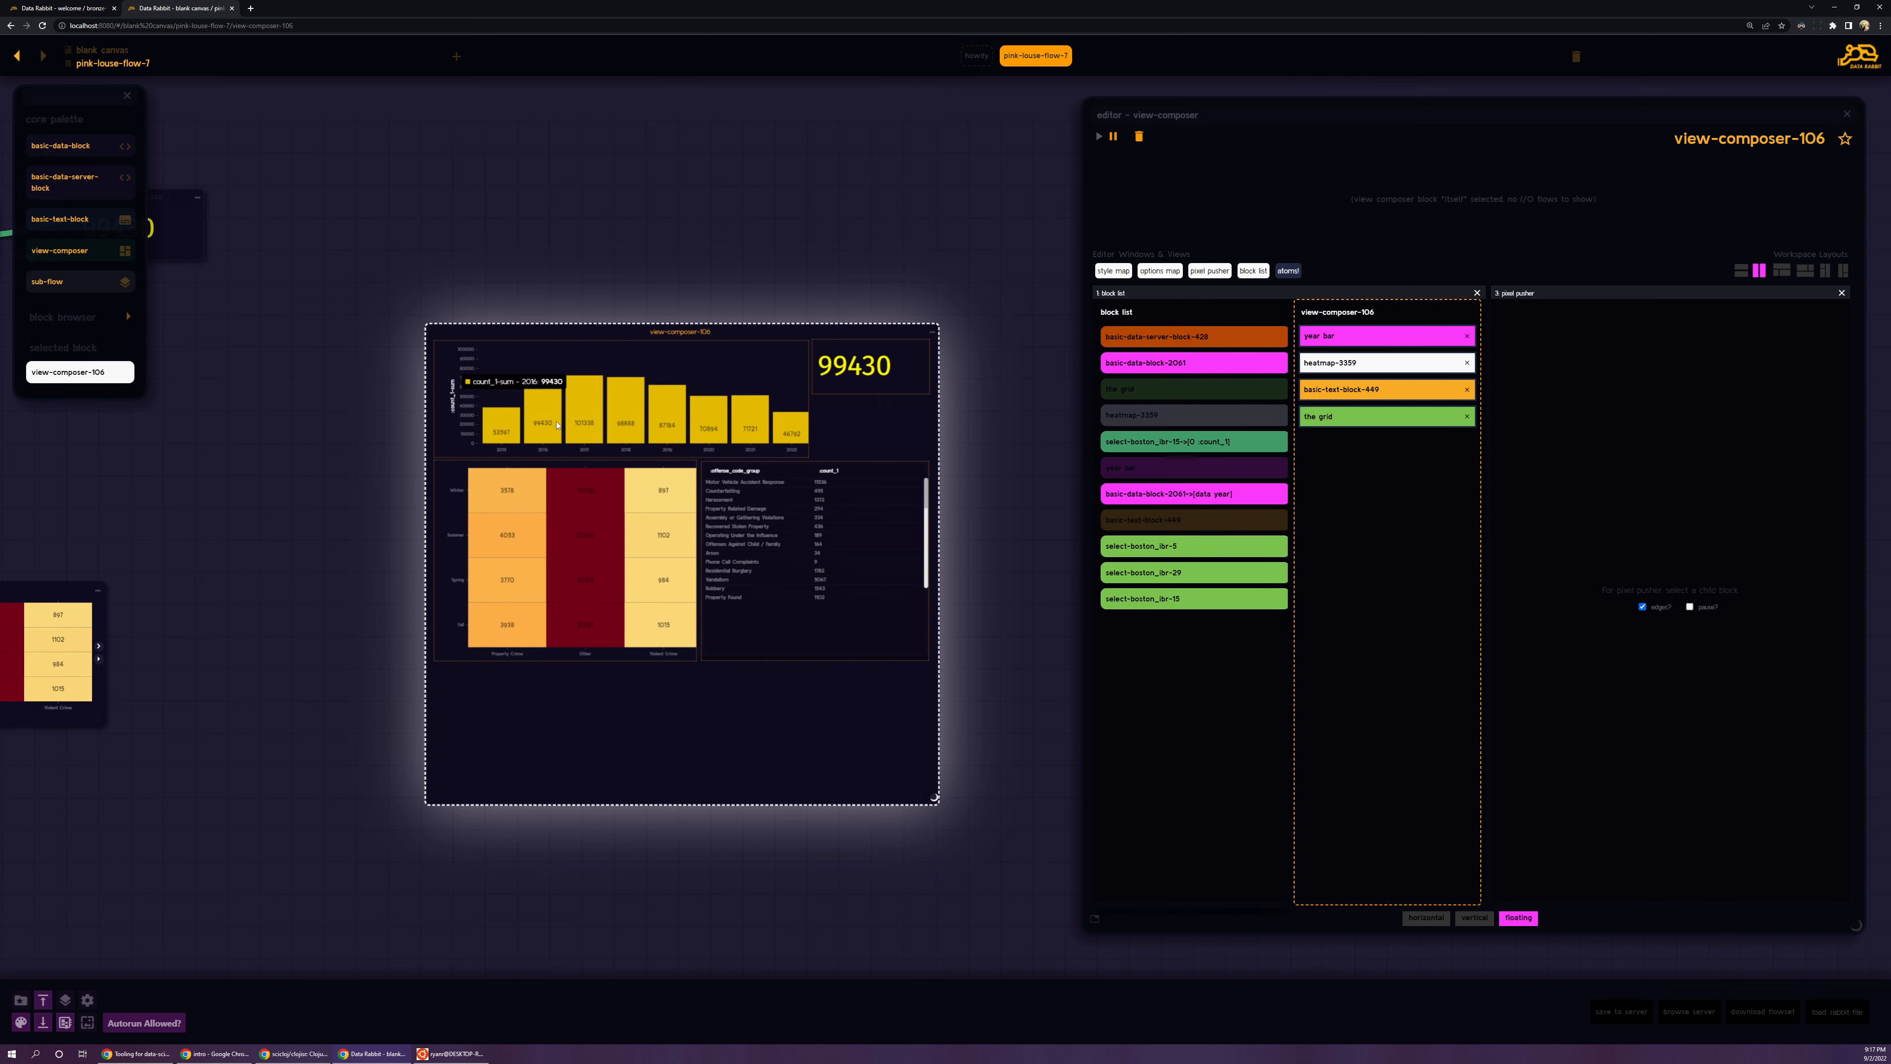
{"action": "left_click", "coordinate": [700, 434]}
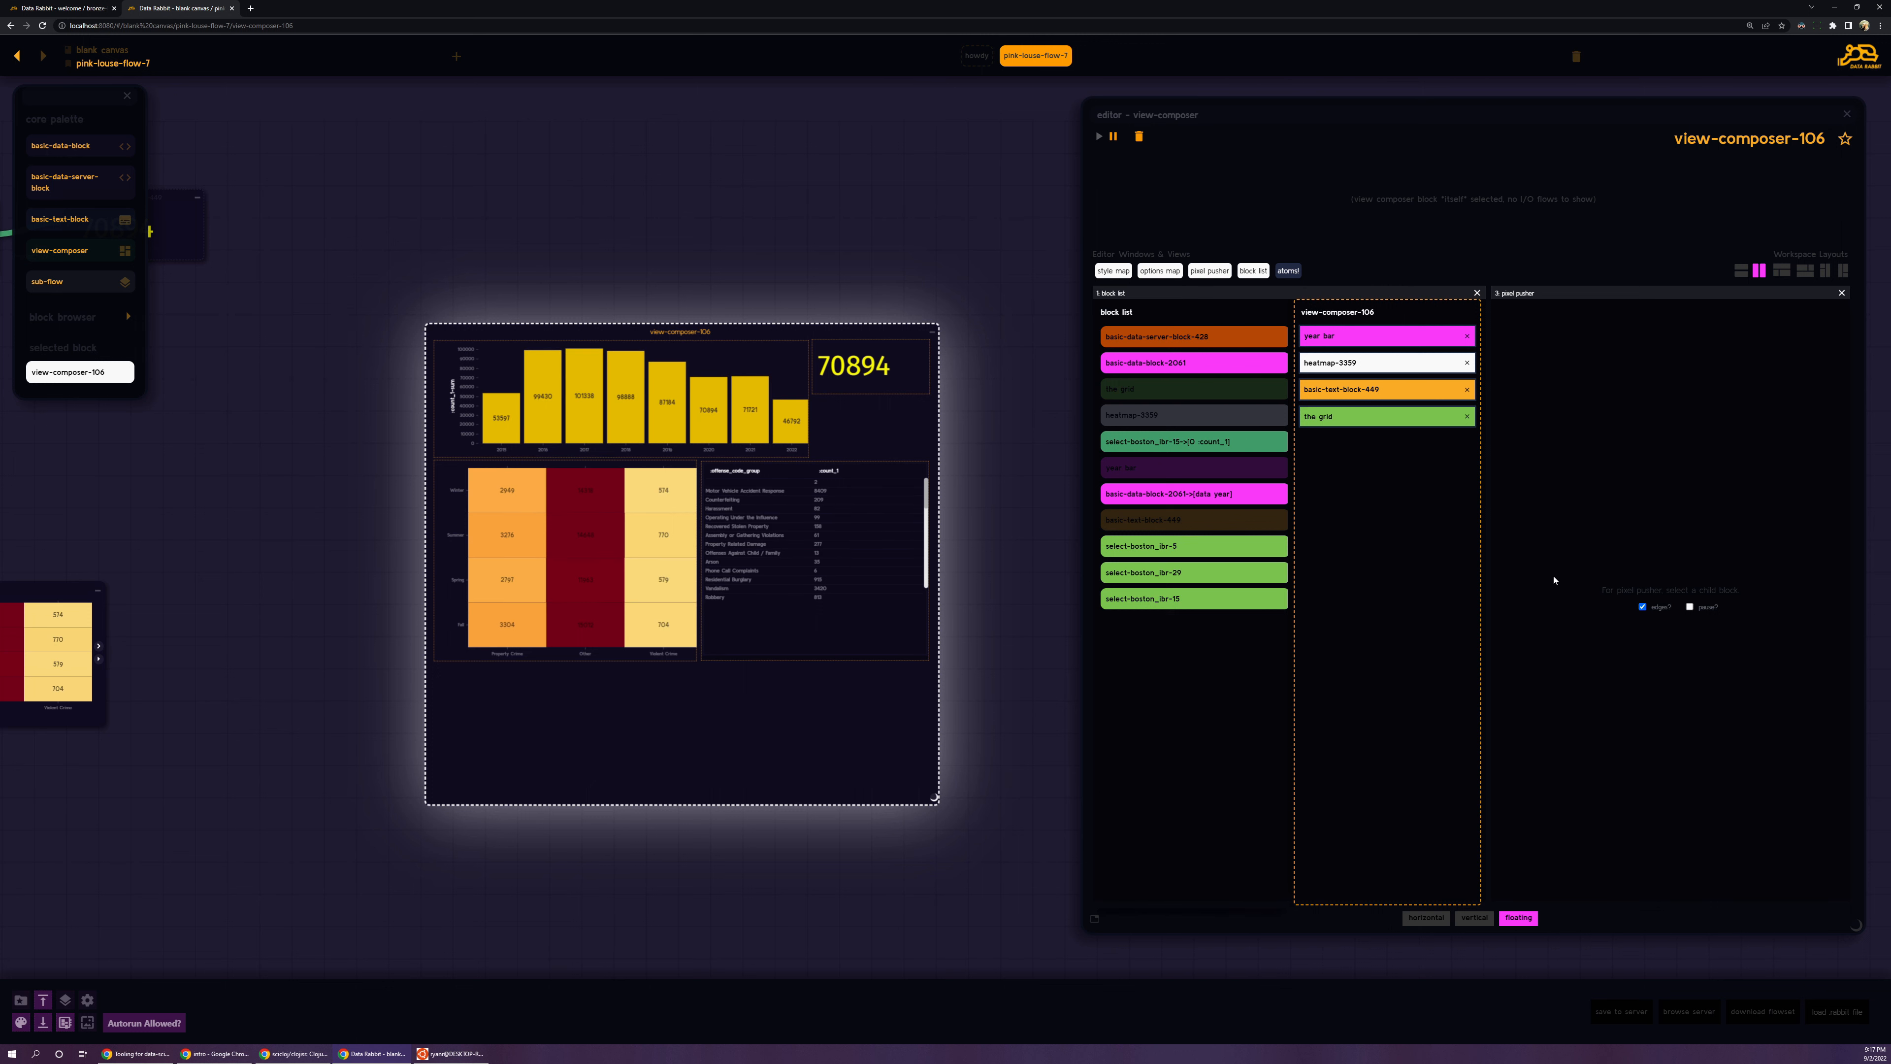
Step: Hide the composed views' edges and close the block editor to show the whole flow with the composer
{"action": "left_click", "coordinate": [1642, 606]}
{"action": "key", "text": "space"}
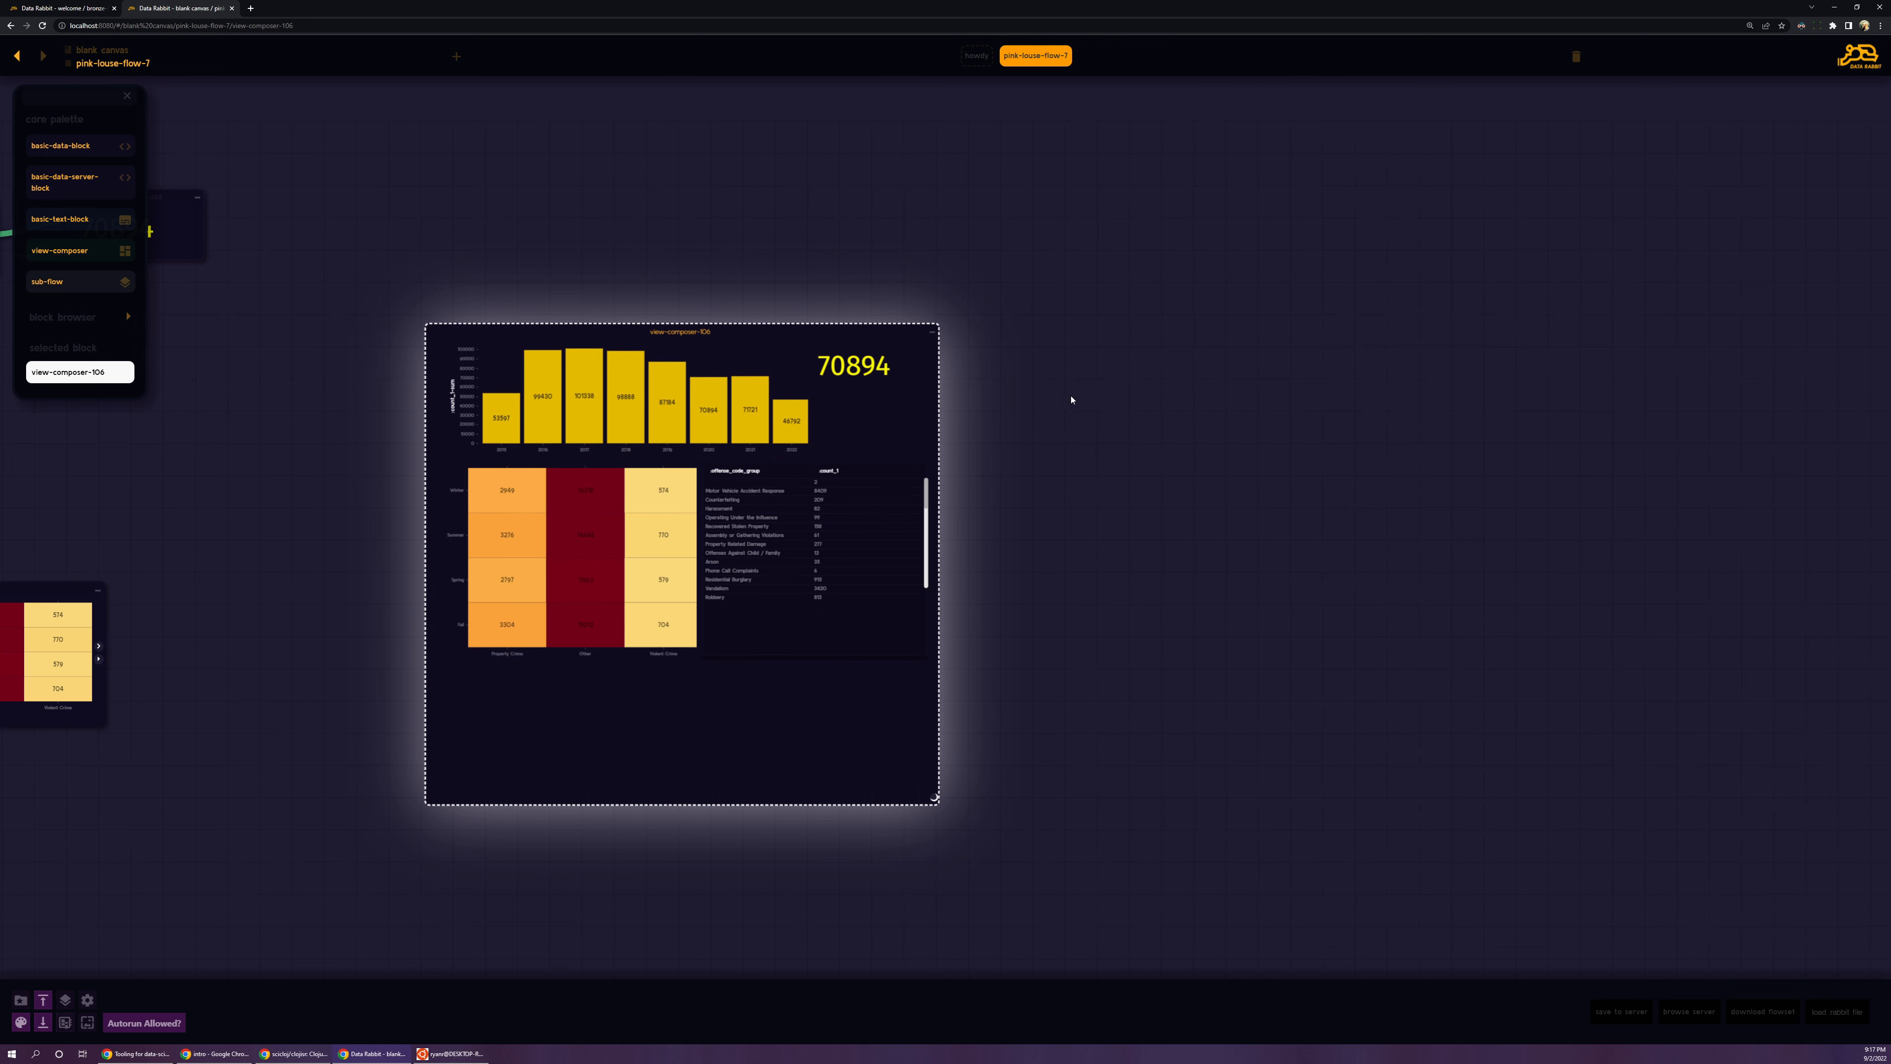
{"action": "left_click", "coordinate": [1066, 399]}
{"action": "scroll", "coordinate": [1065, 399], "scroll_direction": "down", "scroll_amount": 2}
{"action": "left_click_drag", "start_coordinate": [446, 439], "coordinate": [1303, 511]}
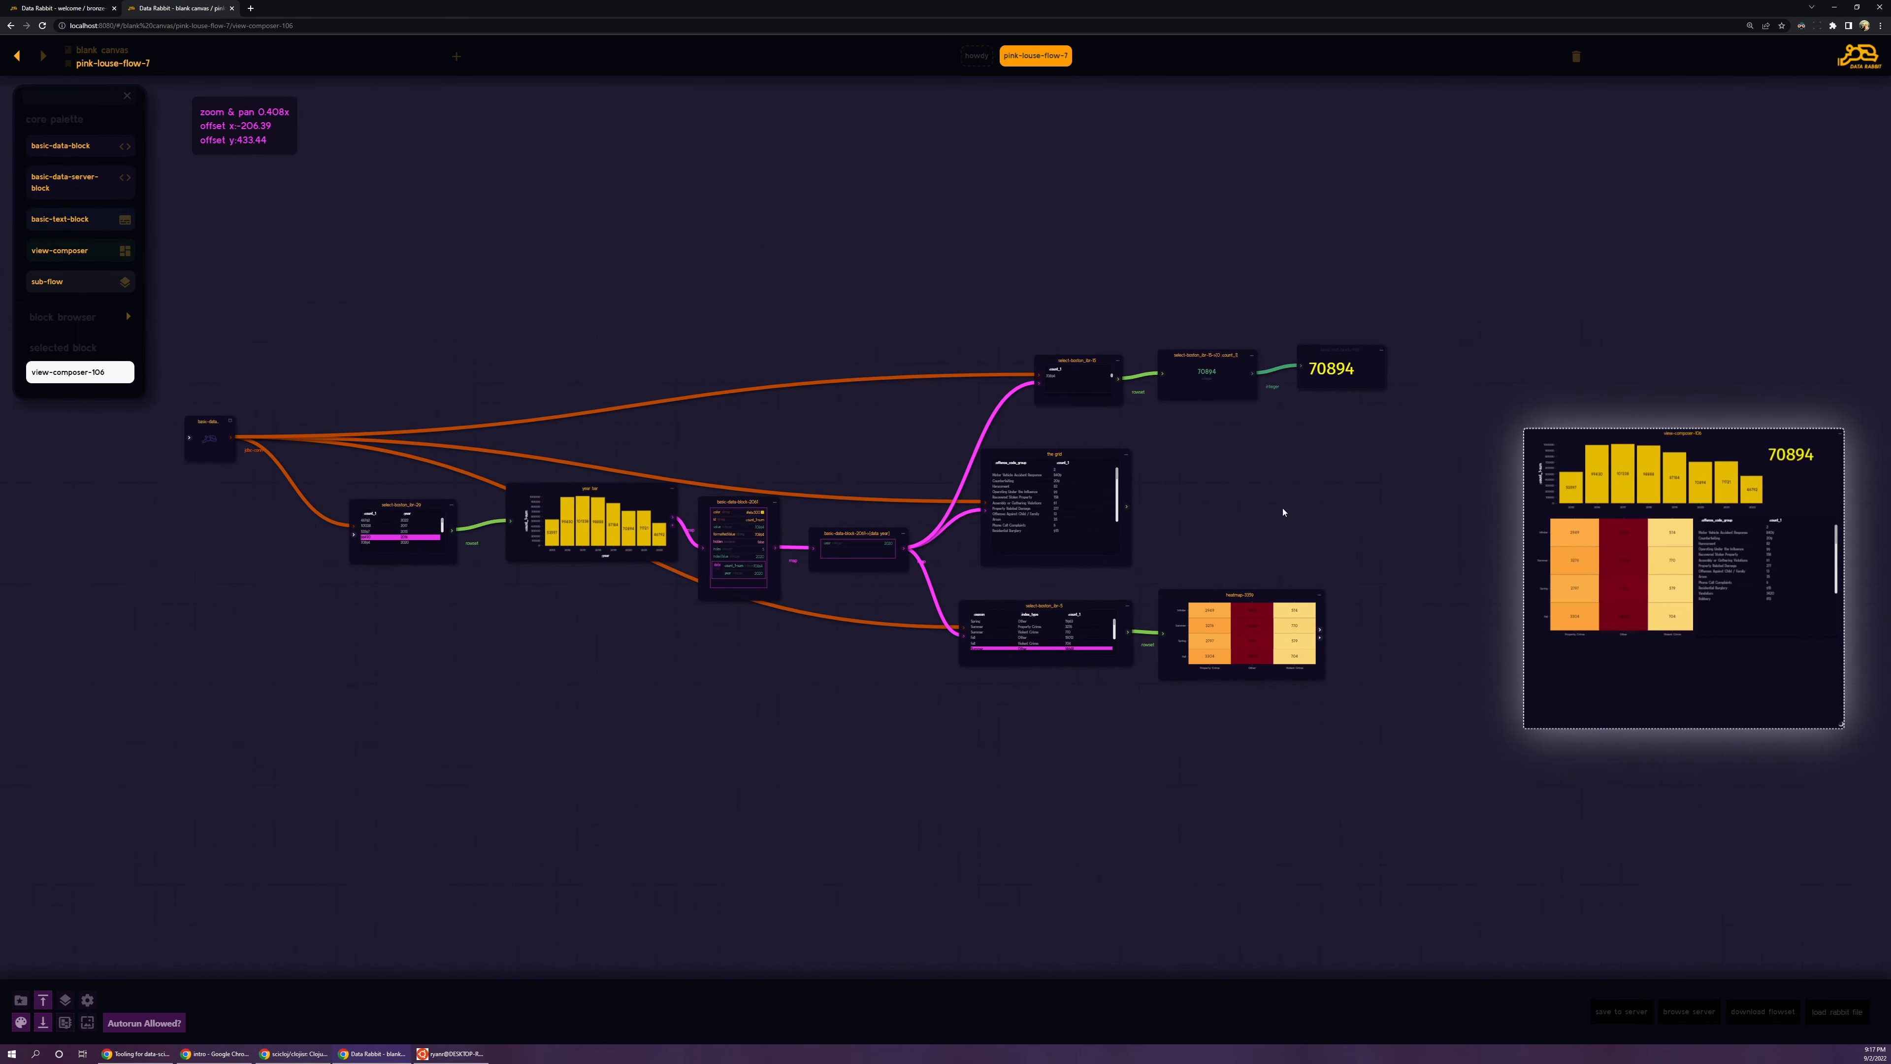
Step: Check the composed dashboard's linked filtering beside the flow by selecting the 2019, 2018, 2015 and 2022 bars, and close the dashboard view
{"action": "left_click_drag", "start_coordinate": [1117, 510], "coordinate": [1519, 510]}
{"action": "scroll", "coordinate": [1530, 514], "scroll_direction": "down", "scroll_amount": 2}
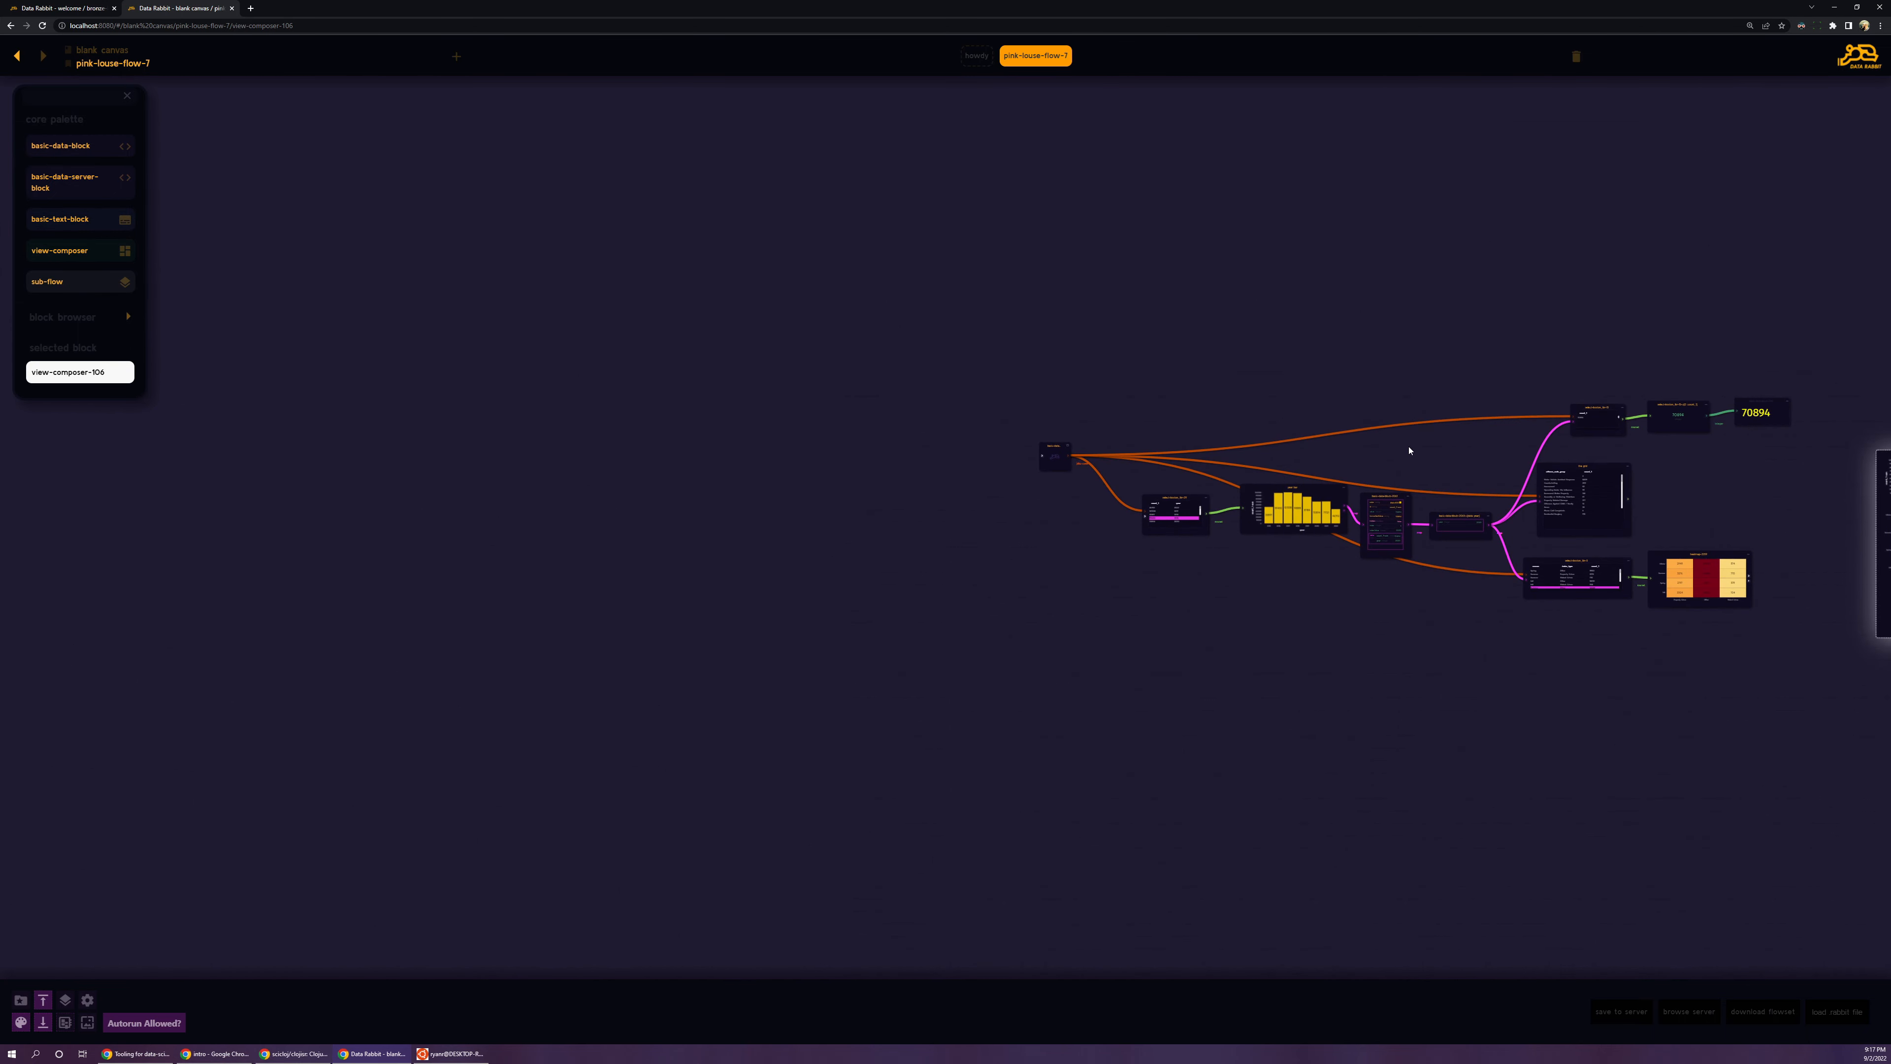
{"action": "key", "text": "space"}
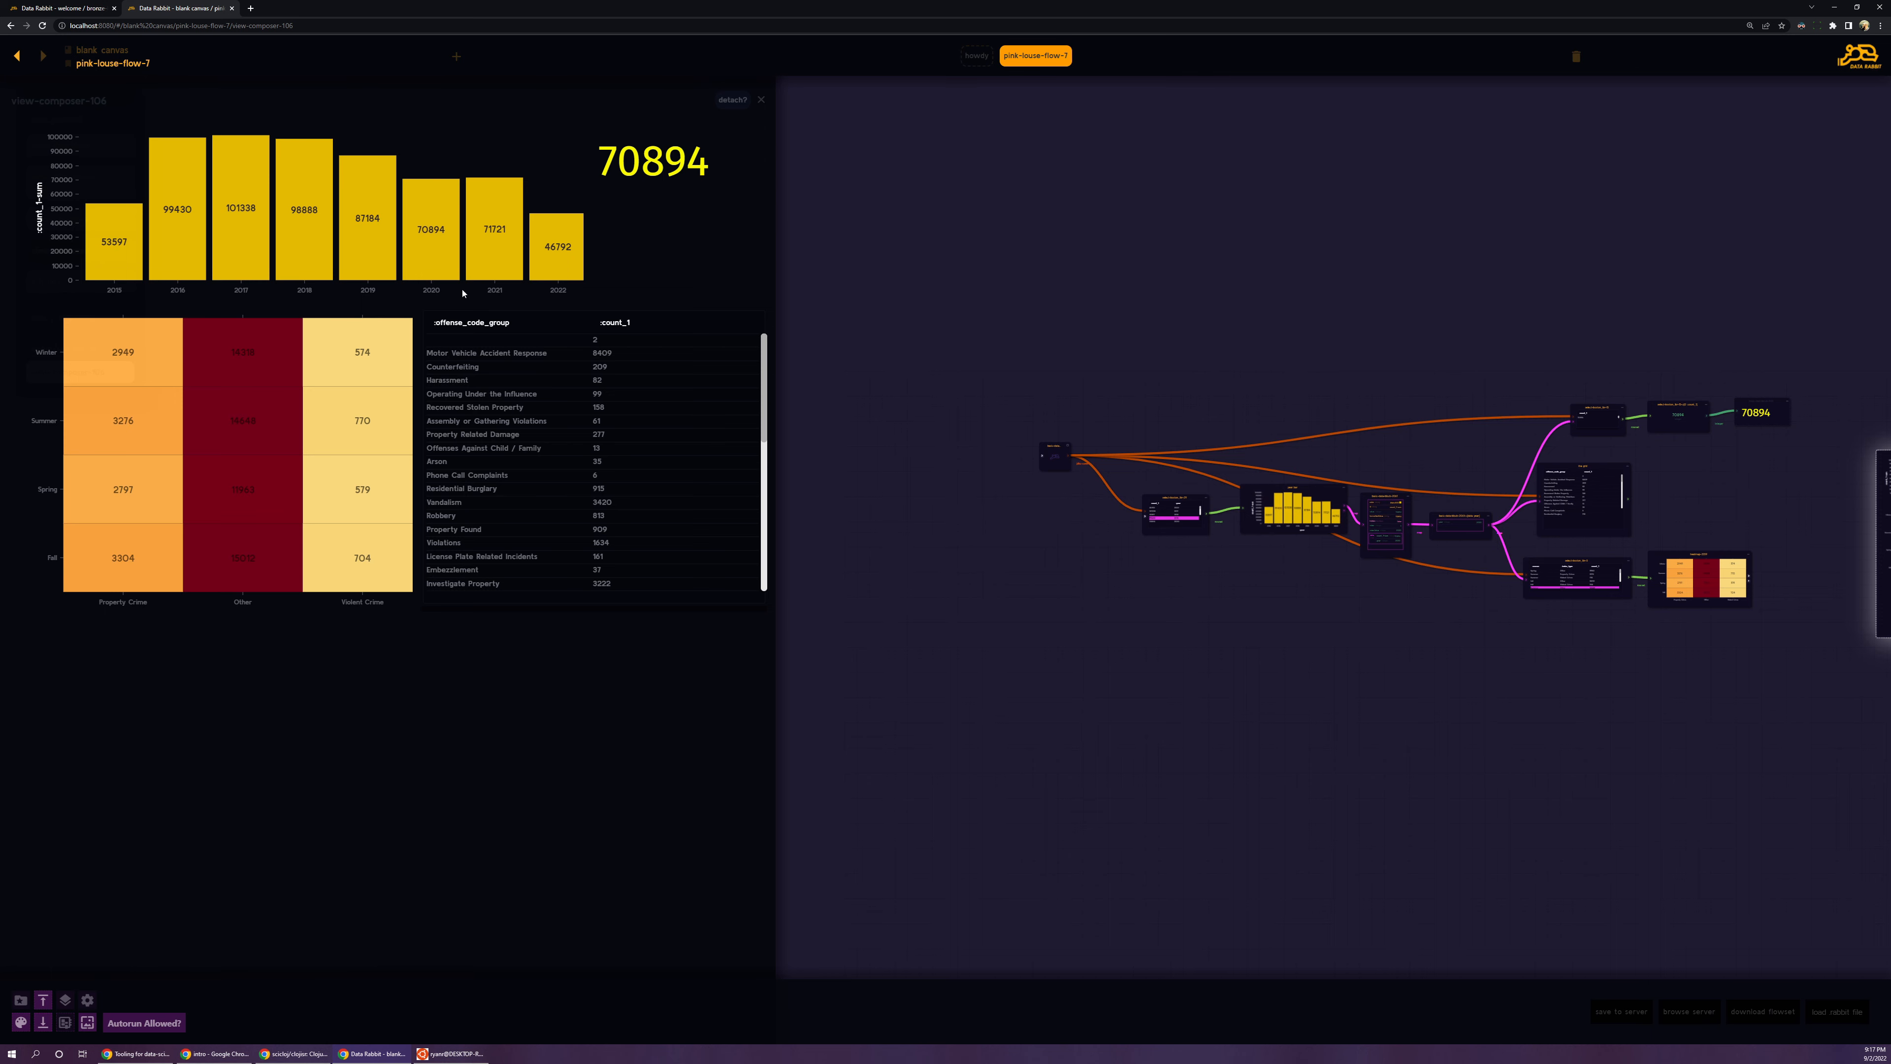
{"action": "left_click", "coordinate": [313, 250]}
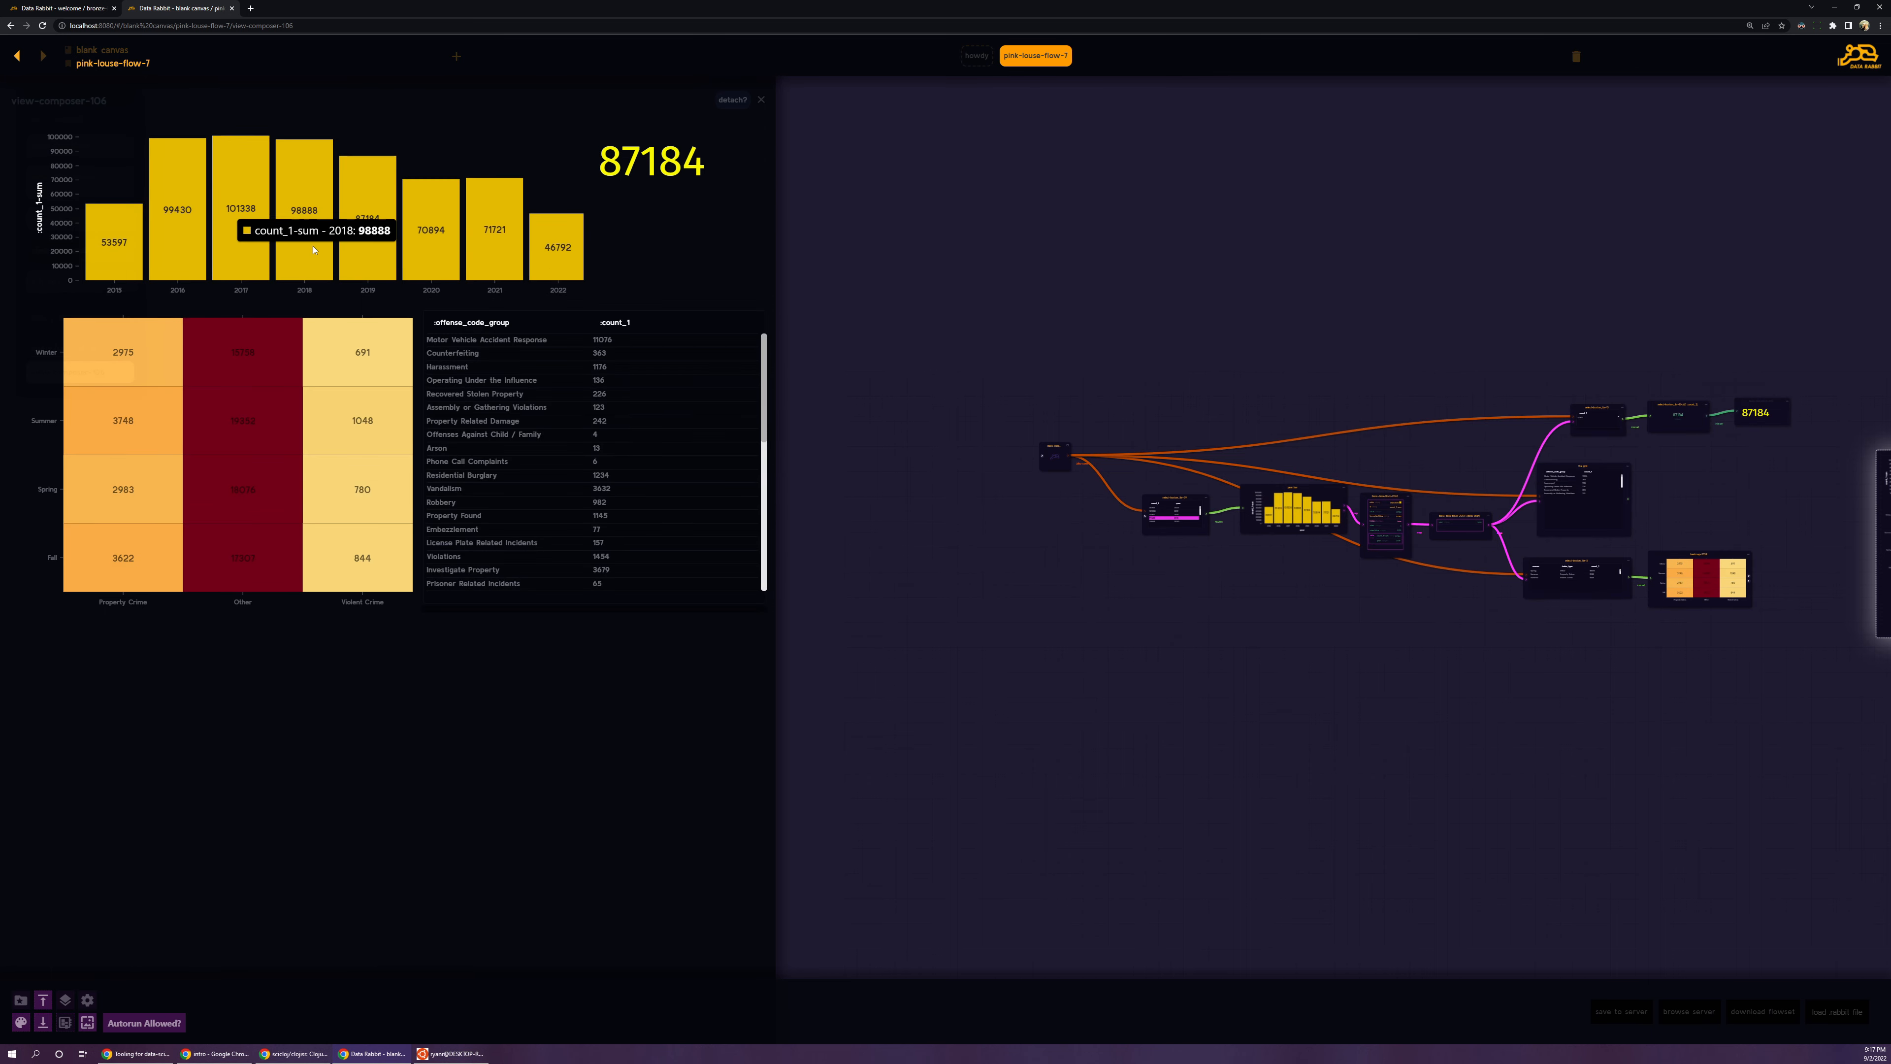
{"action": "left_click", "coordinate": [314, 250]}
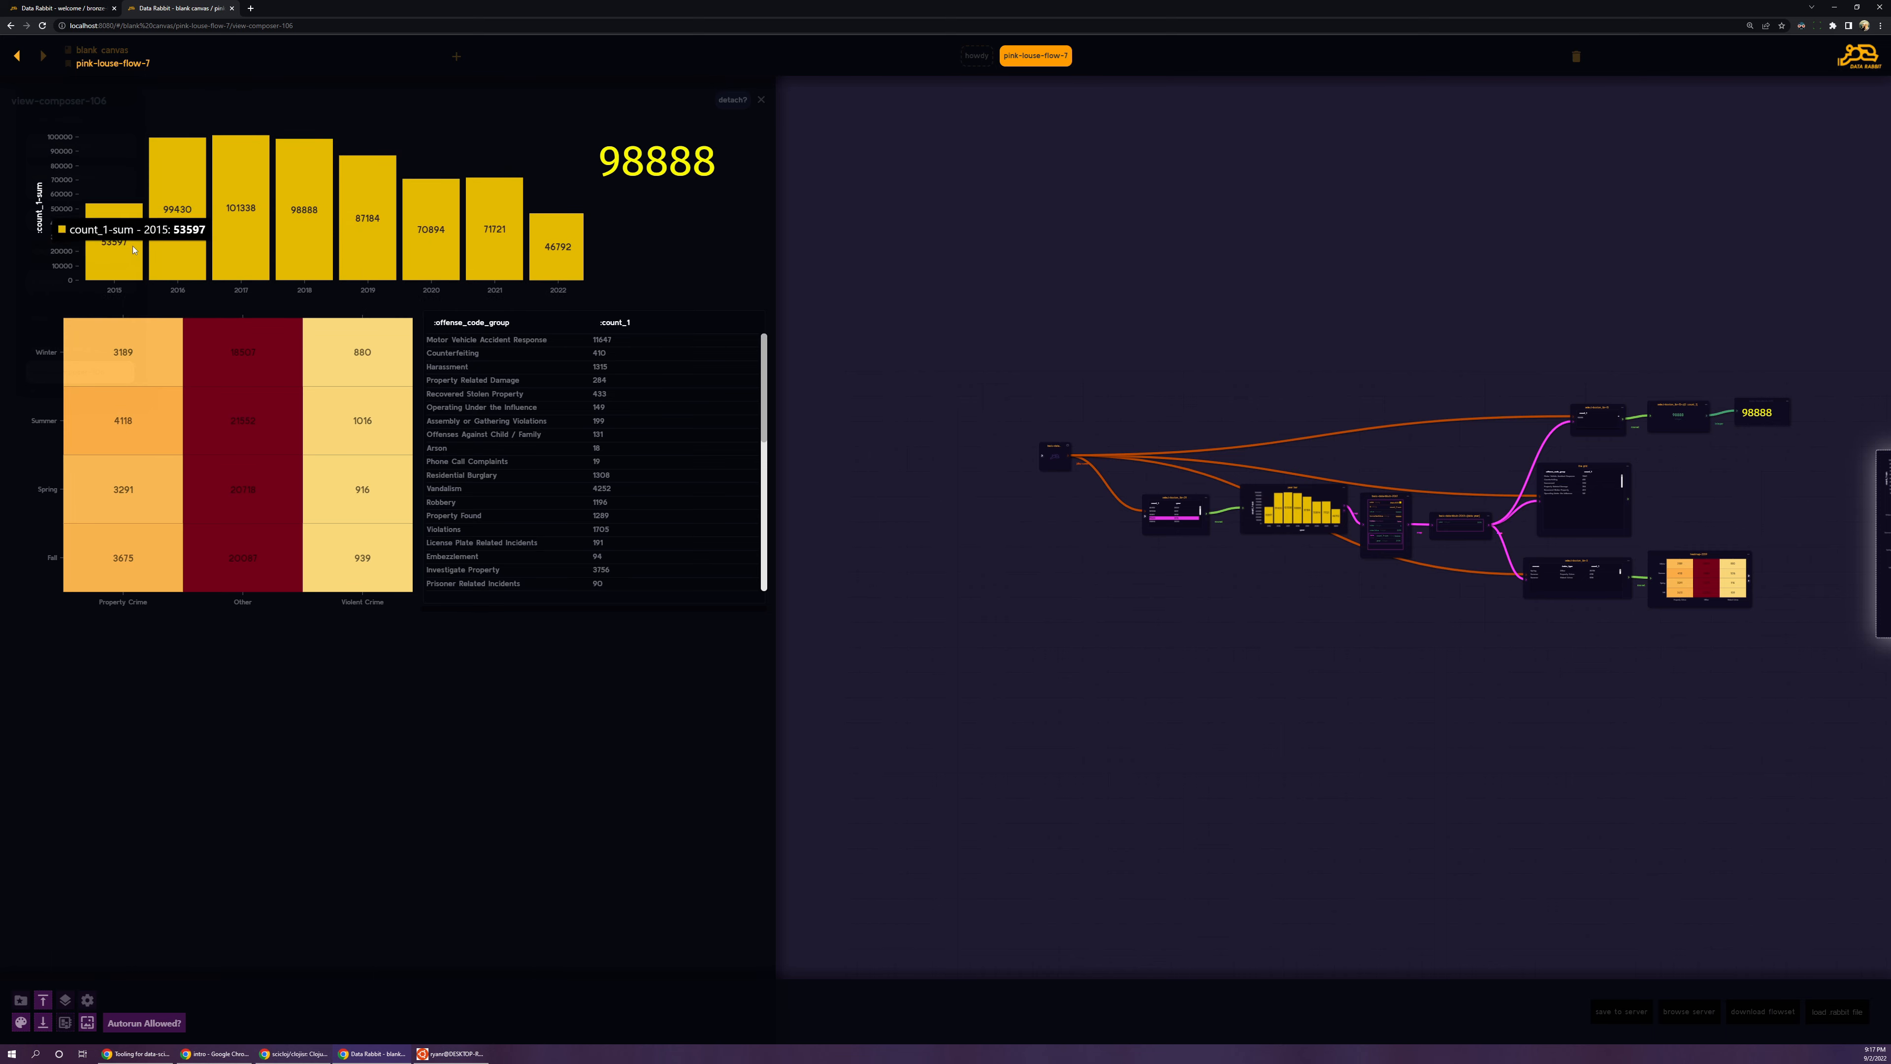
{"action": "left_click", "coordinate": [134, 249]}
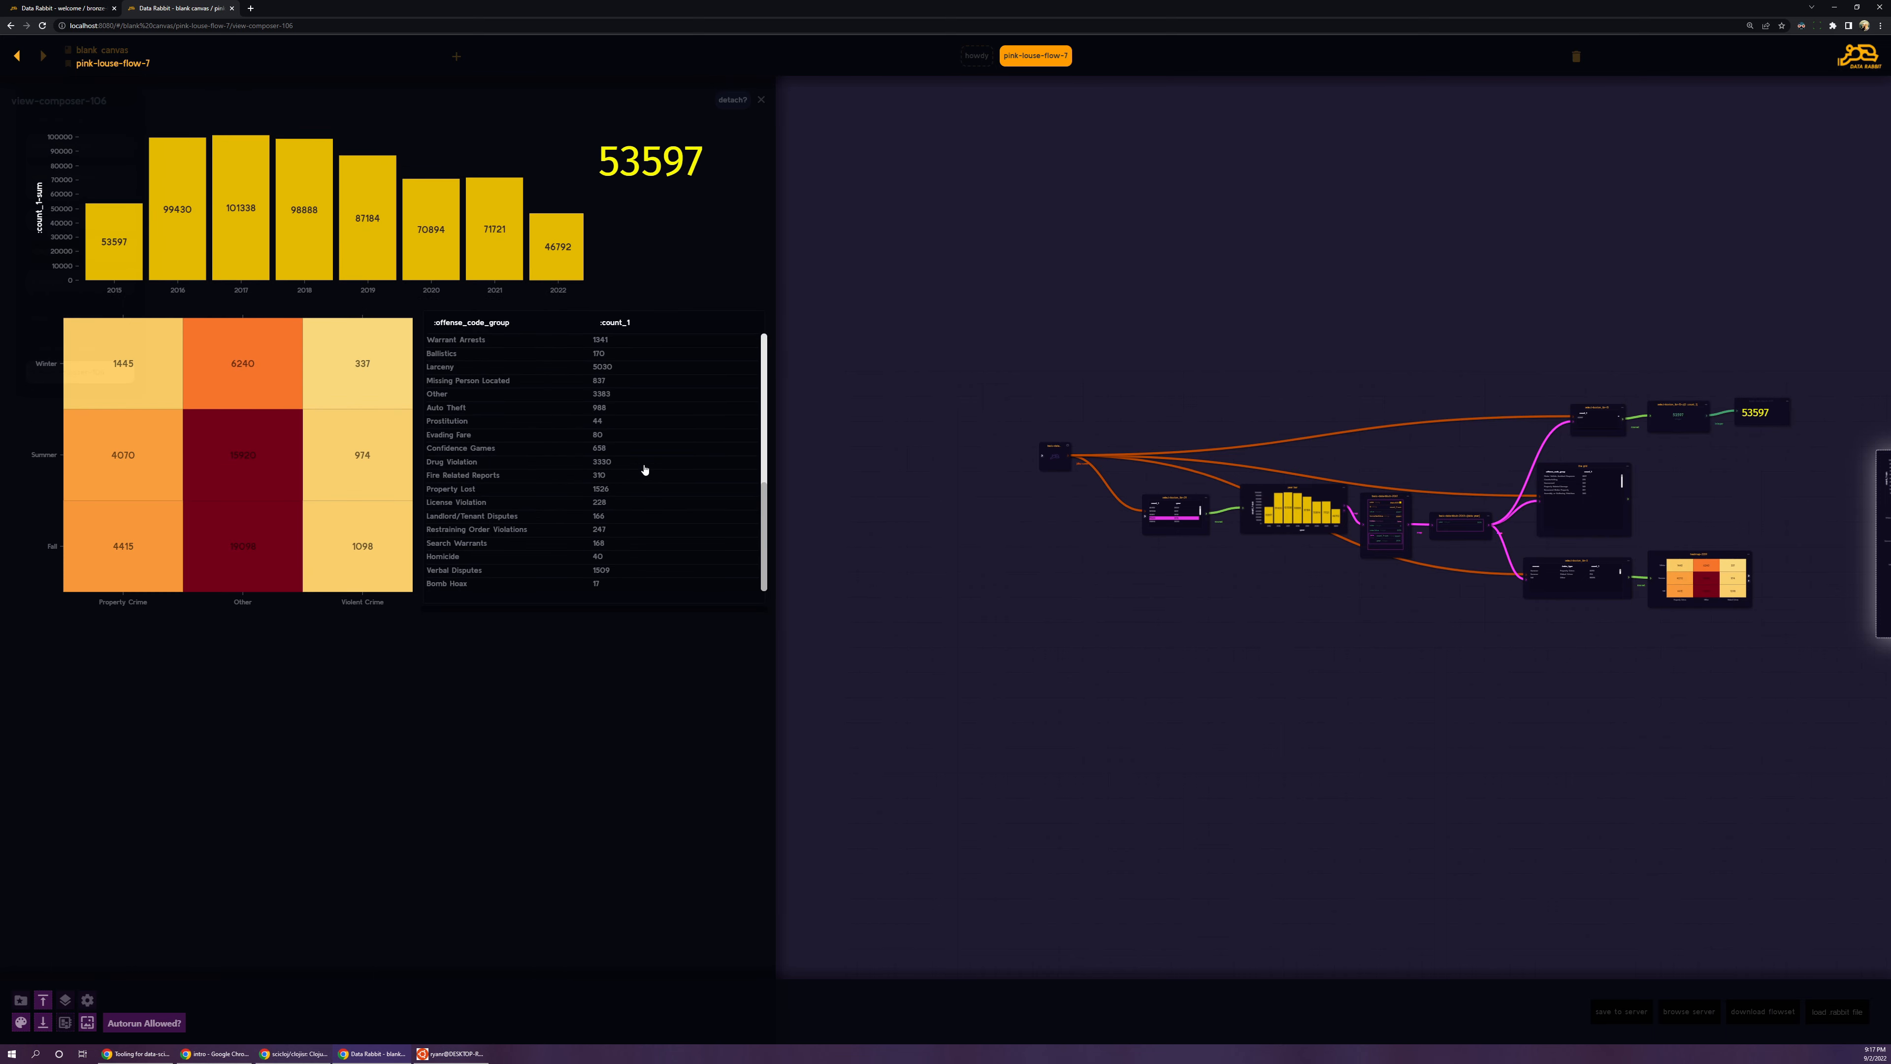
{"action": "scroll", "coordinate": [646, 470], "scroll_direction": "up", "scroll_amount": 7}
{"action": "left_click", "coordinate": [556, 259]}
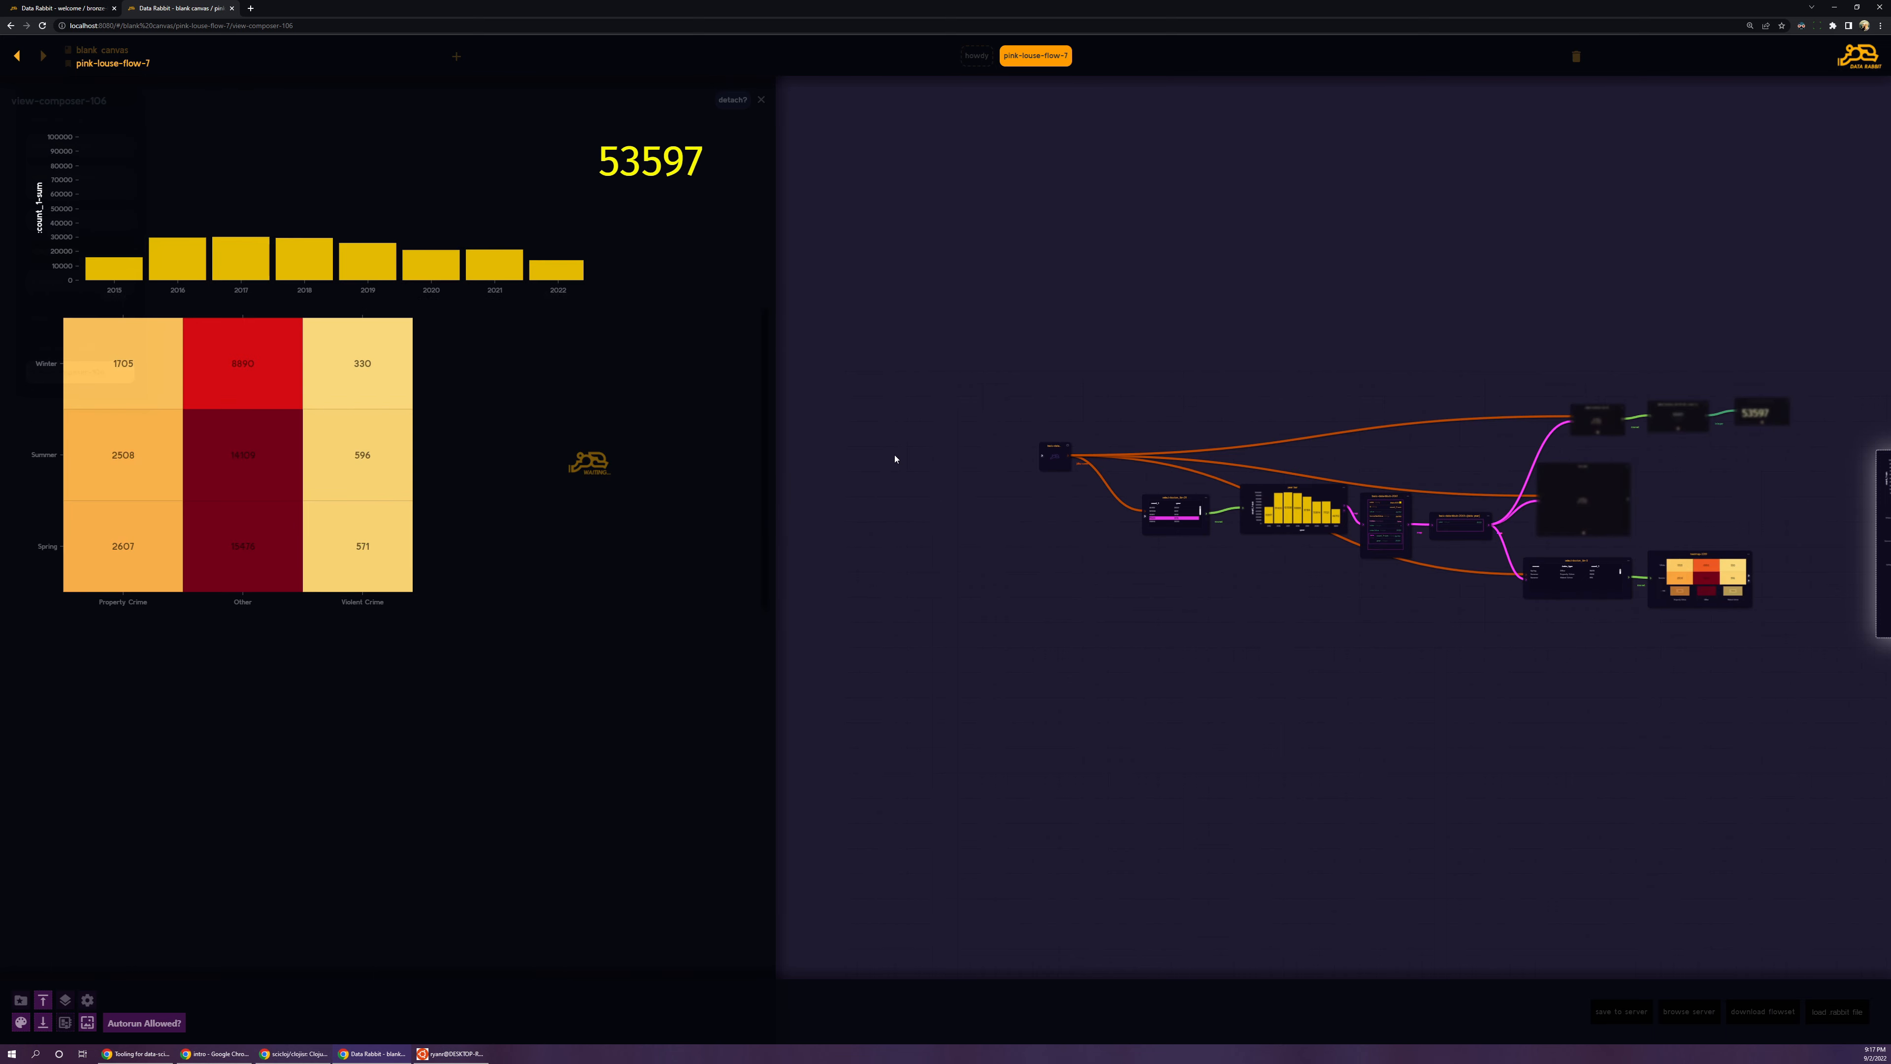
{"action": "key", "text": "space"}
Step: Open the grid block in the editor and show its simple SQL query builder
{"action": "scroll", "coordinate": [964, 490], "scroll_direction": "down", "scroll_amount": 3}
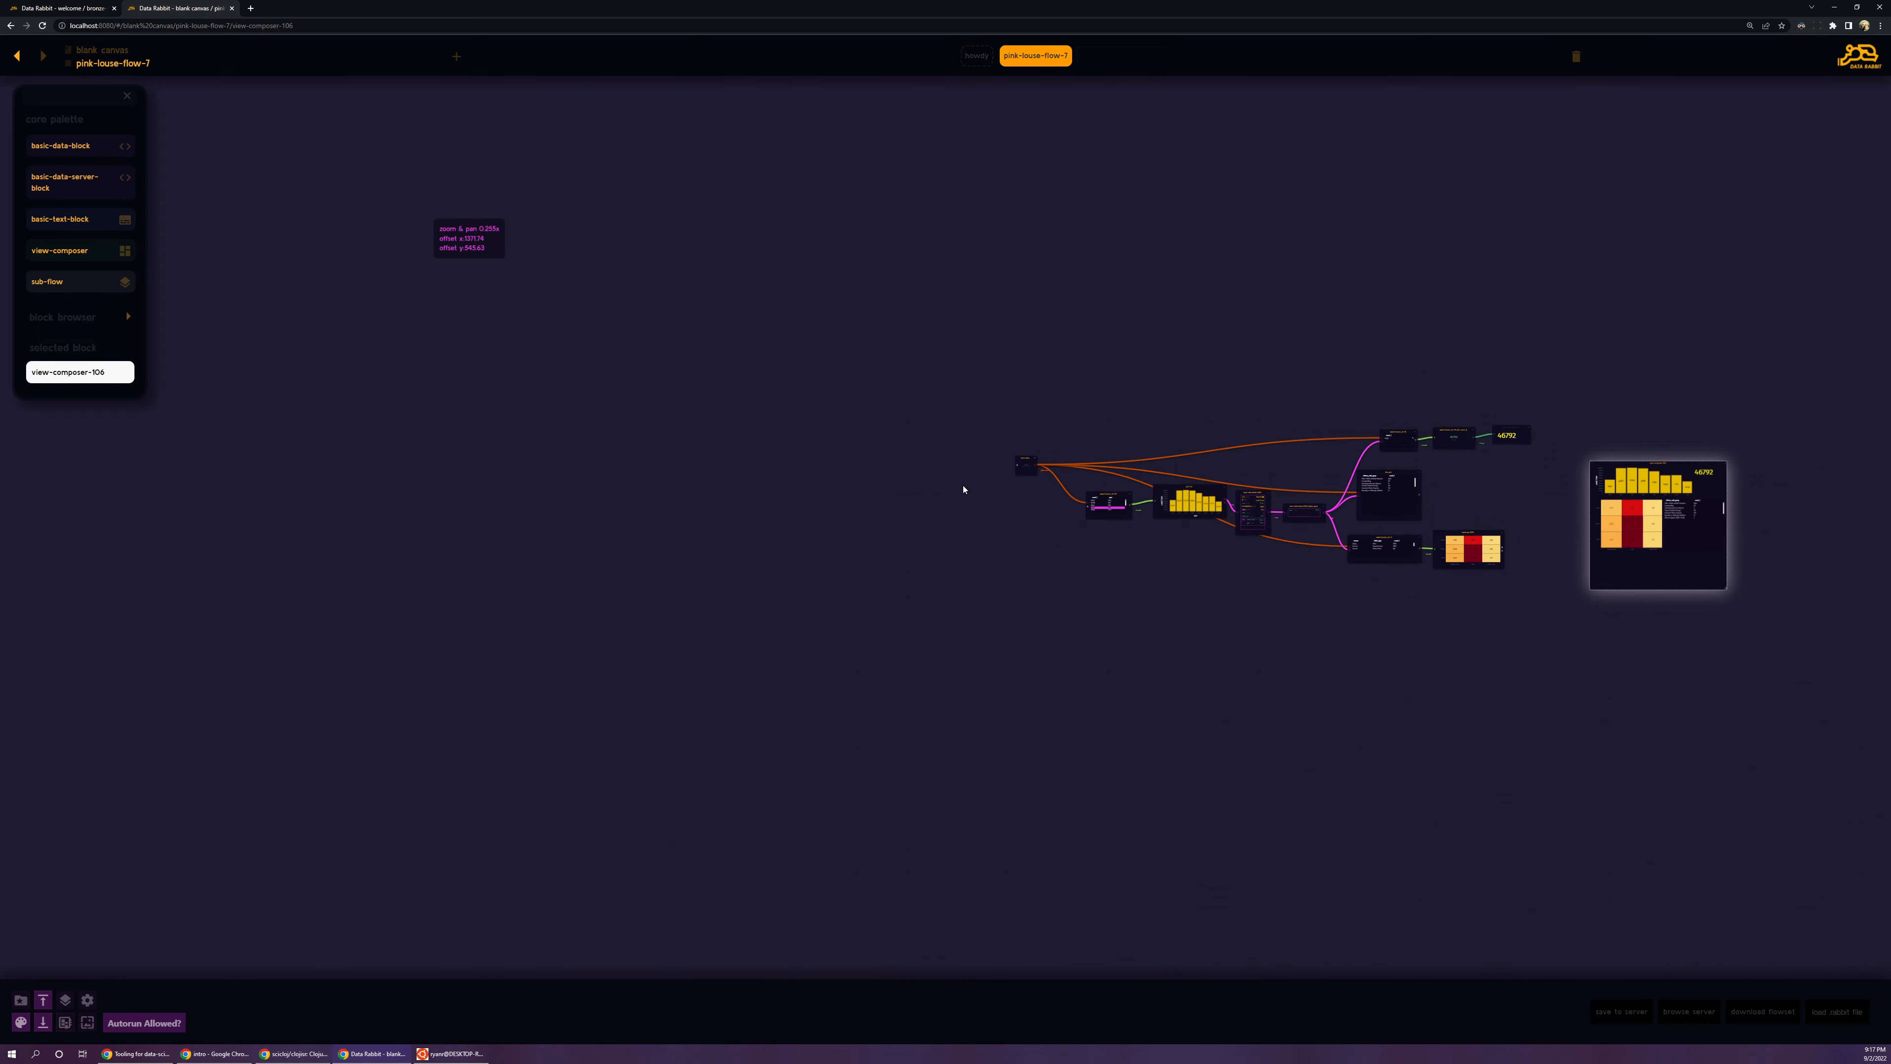
{"action": "left_click_drag", "start_coordinate": [1156, 554], "coordinate": [726, 514]}
{"action": "scroll", "coordinate": [758, 511], "scroll_direction": "up", "scroll_amount": 5}
{"action": "left_click_drag", "start_coordinate": [880, 553], "coordinate": [750, 615]}
{"action": "scroll", "coordinate": [681, 595], "scroll_direction": "down", "scroll_amount": 2}
{"action": "scroll", "coordinate": [815, 608], "scroll_direction": "up", "scroll_amount": 1}
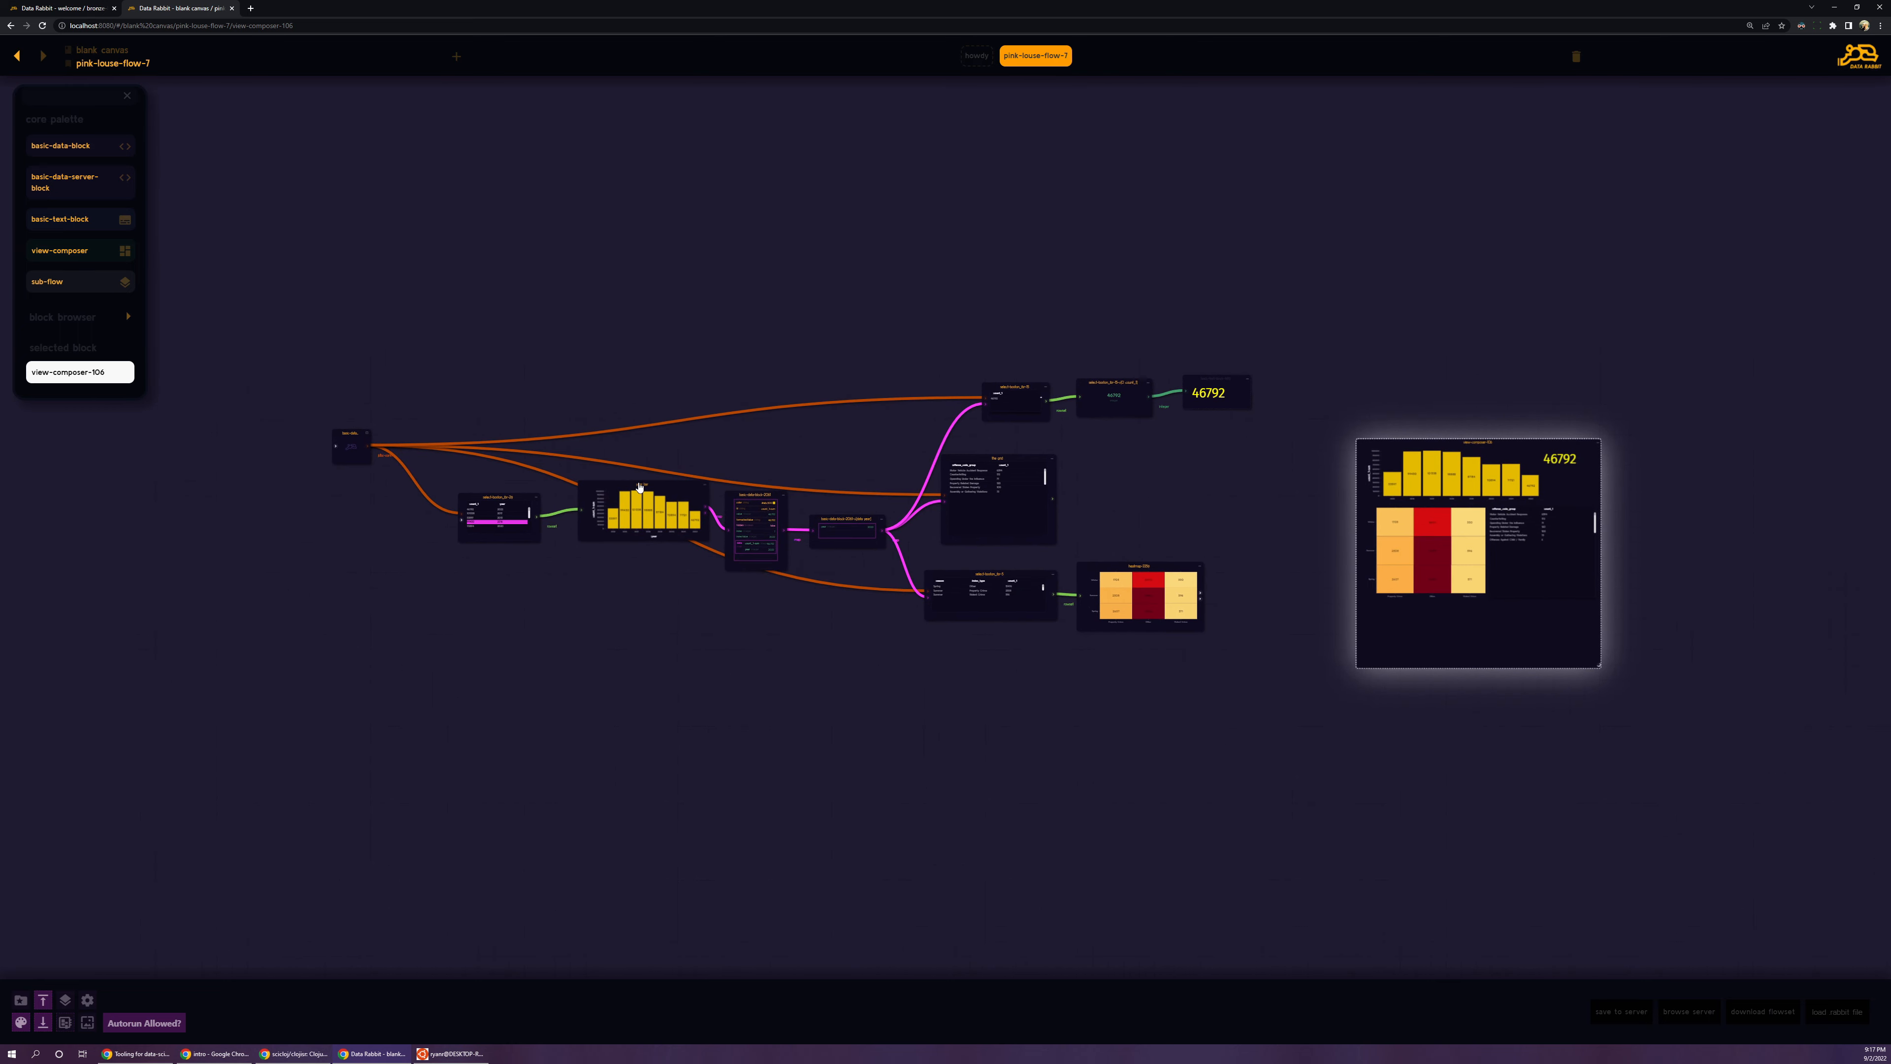
{"action": "left_click", "coordinate": [999, 460]}
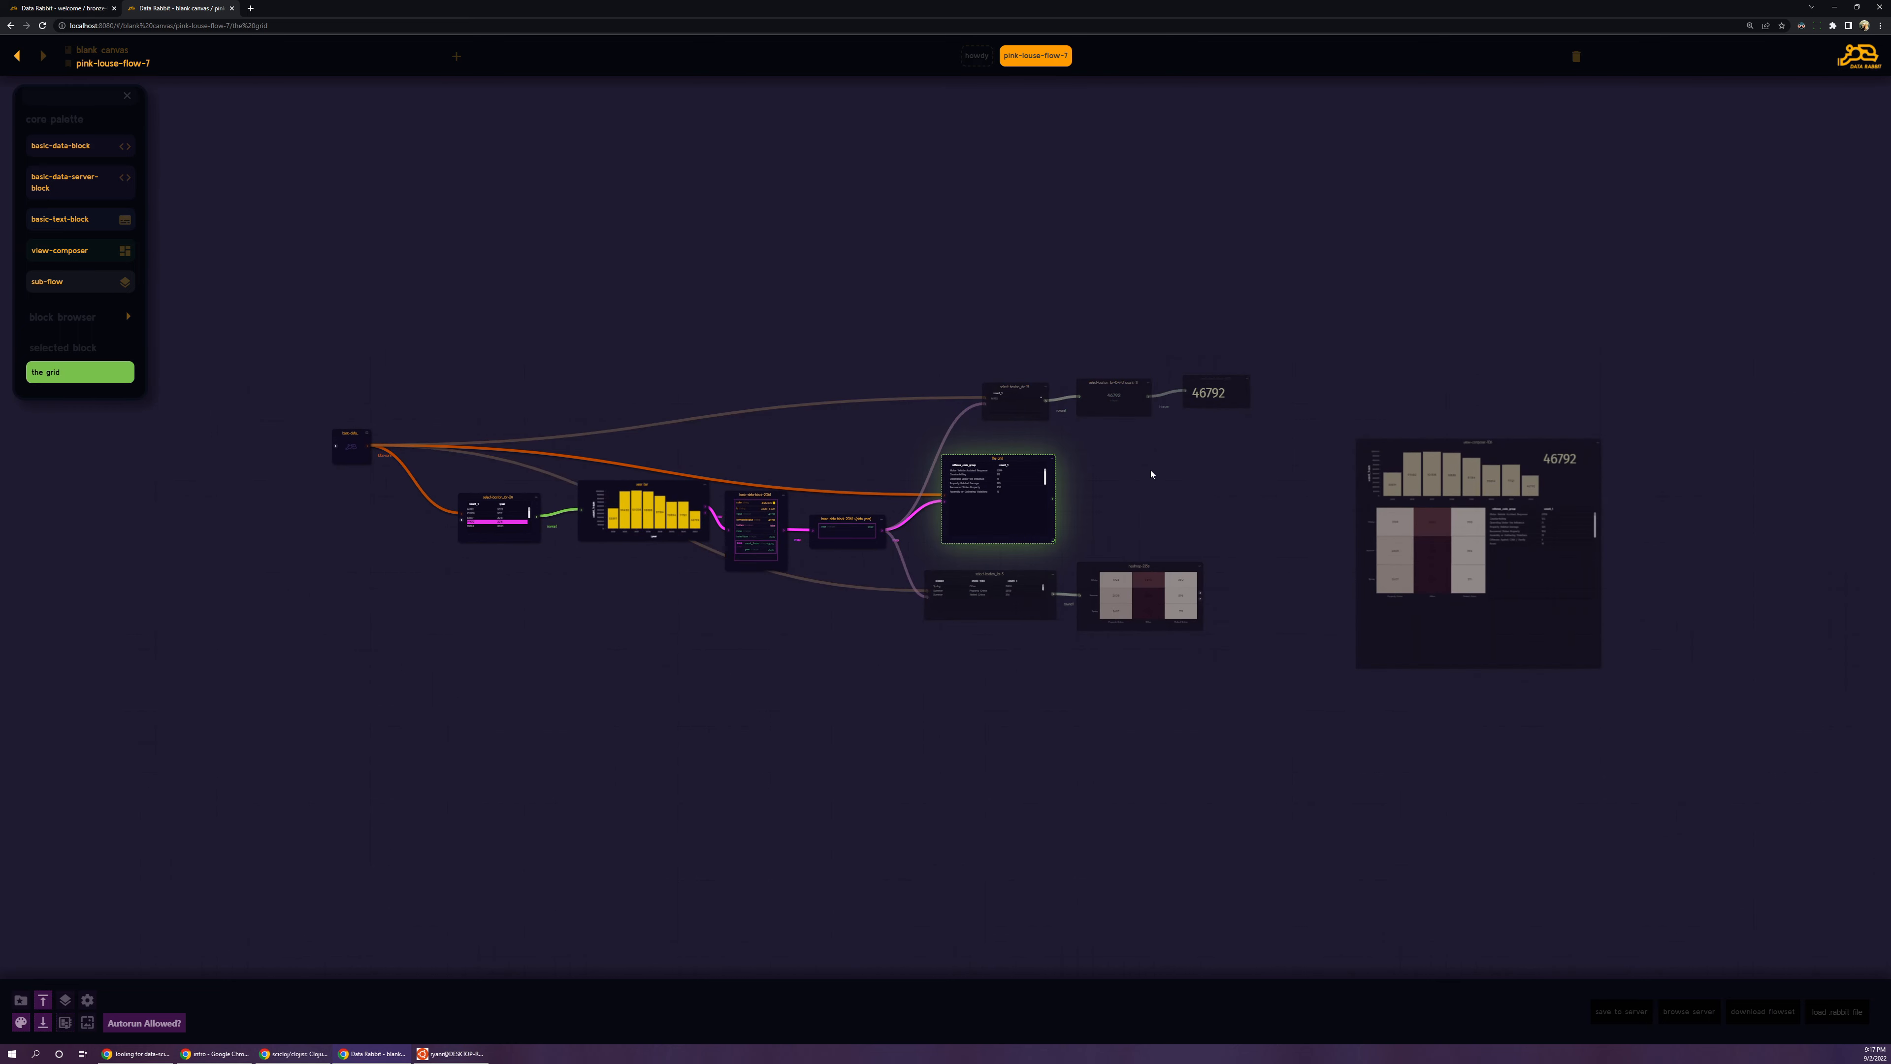
{"action": "key", "text": "space"}
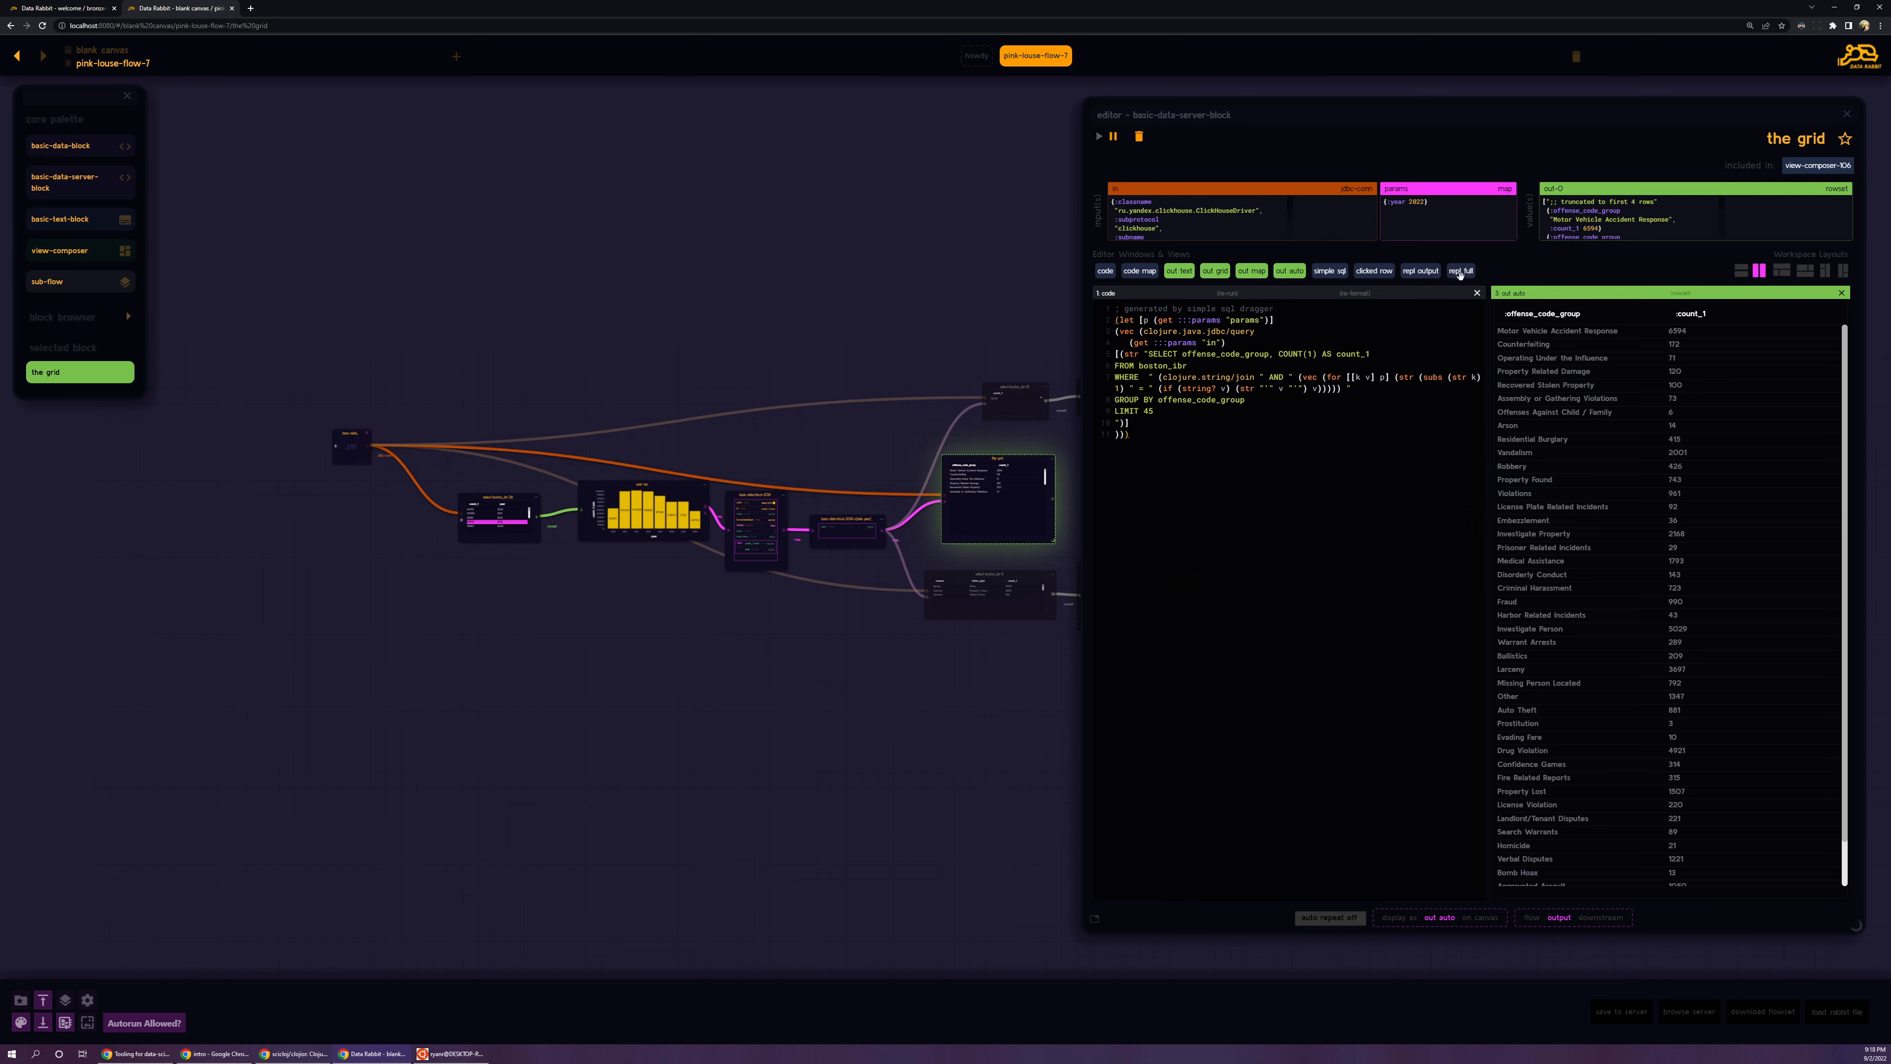
{"action": "left_click", "coordinate": [1332, 272]}
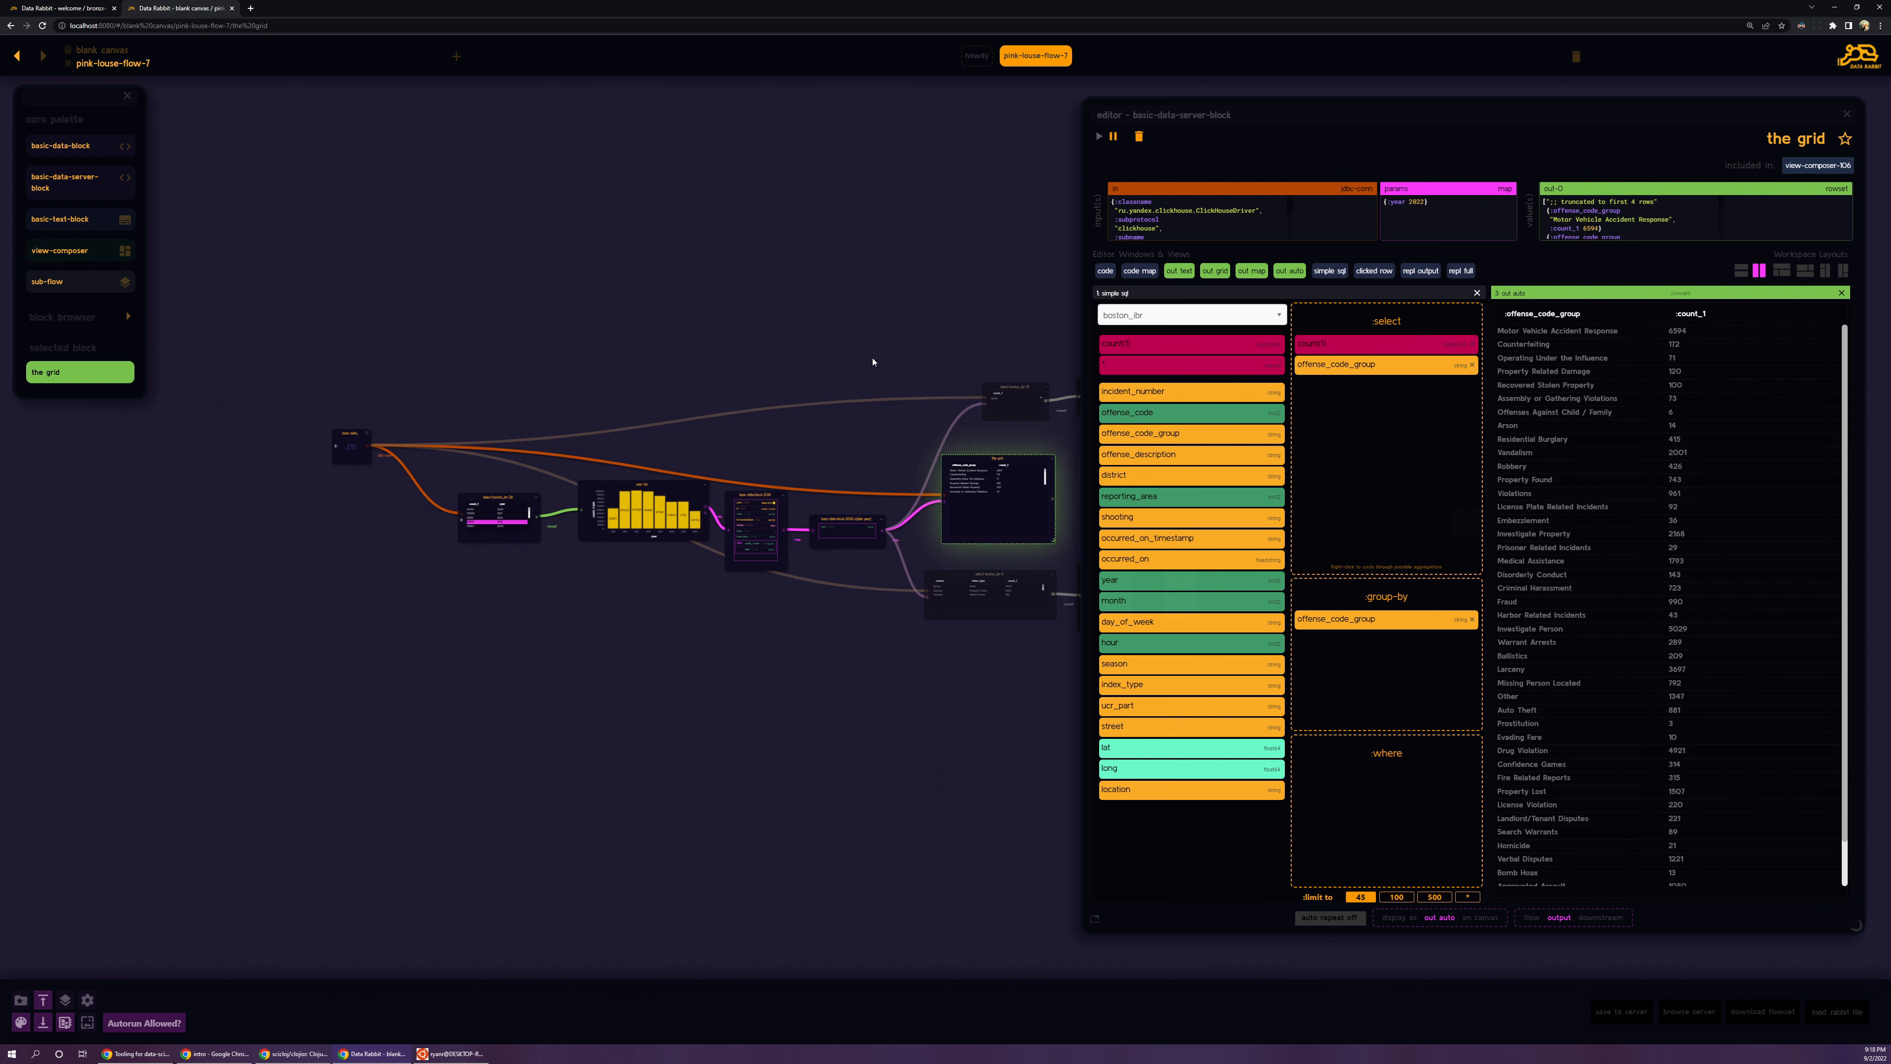
Step: Hide the core block palette to free the canvas around the flow
{"action": "scroll", "coordinate": [874, 362], "scroll_direction": "down", "scroll_amount": 3}
{"action": "left_click_drag", "start_coordinate": [874, 362], "coordinate": [582, 435]}
{"action": "scroll", "coordinate": [715, 371], "scroll_direction": "down", "scroll_amount": 1}
{"action": "scroll", "coordinate": [662, 402], "scroll_direction": "up", "scroll_amount": 1}
{"action": "scroll", "coordinate": [530, 437], "scroll_direction": "up", "scroll_amount": 1}
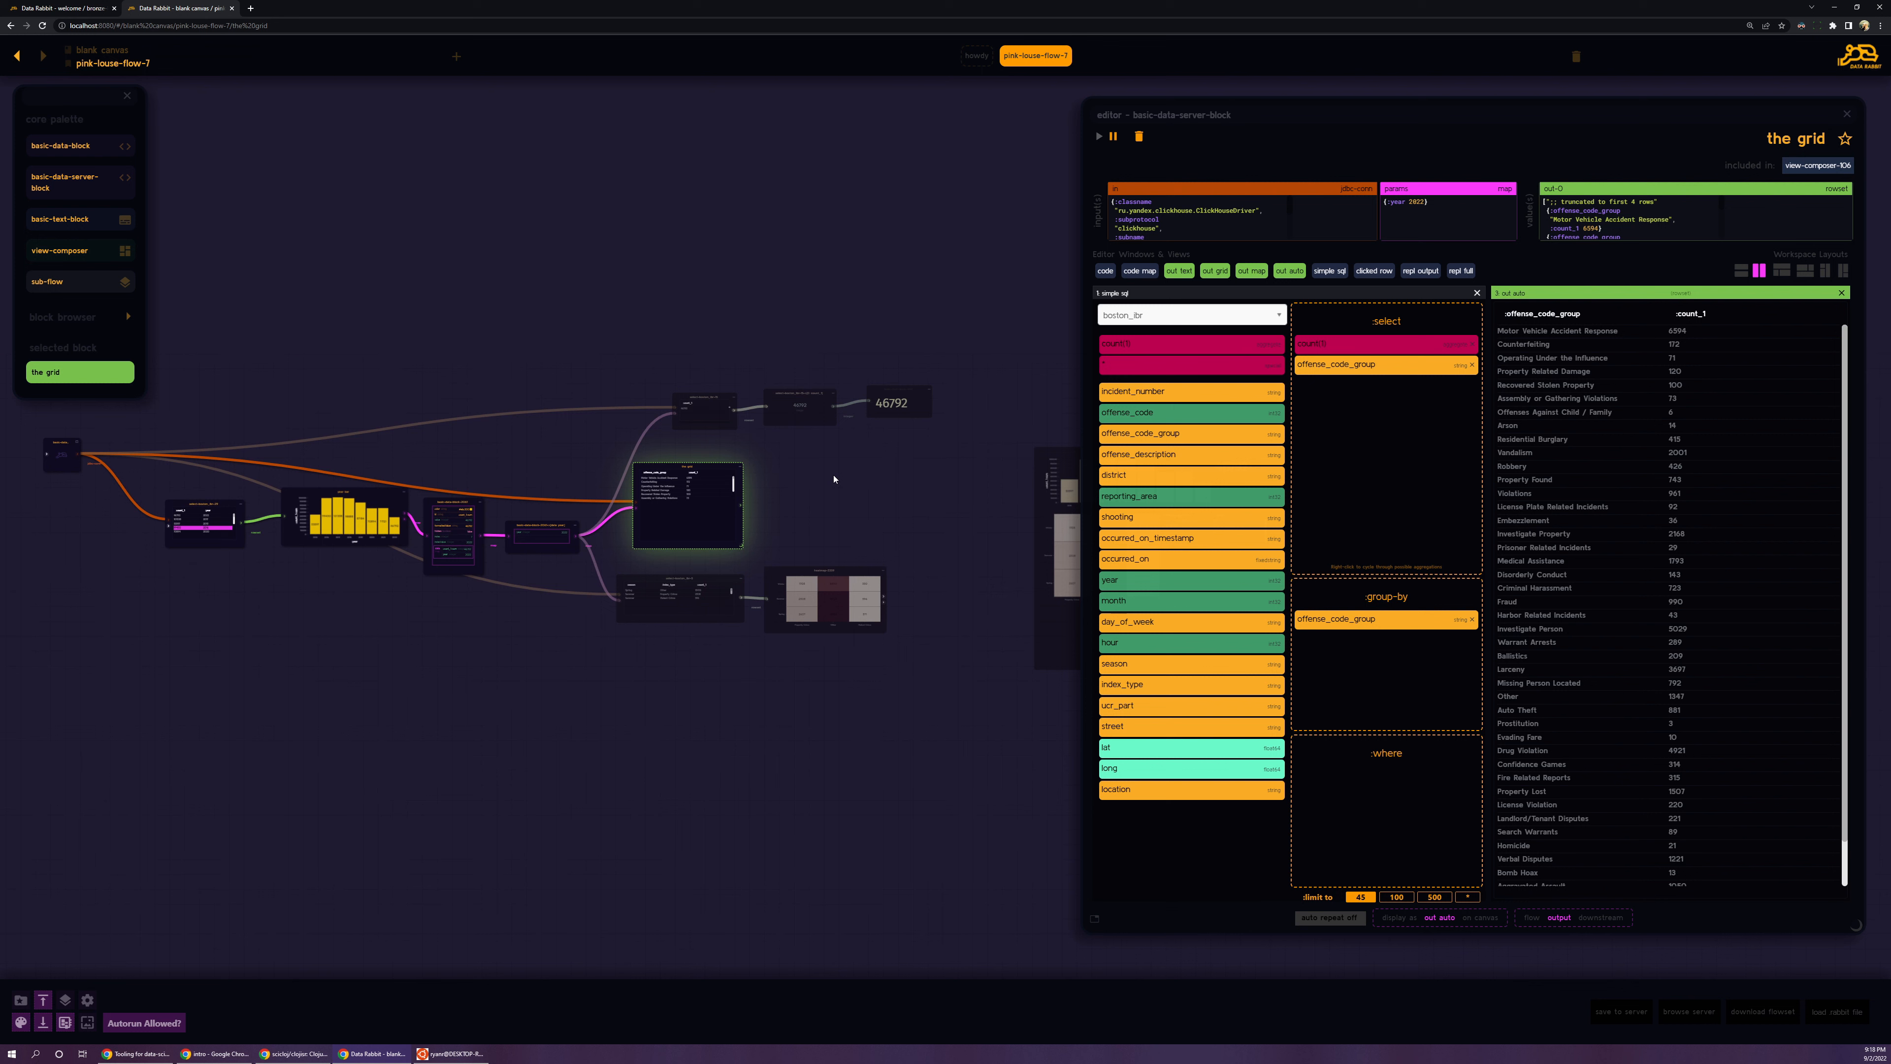
{"action": "key", "text": "p"}
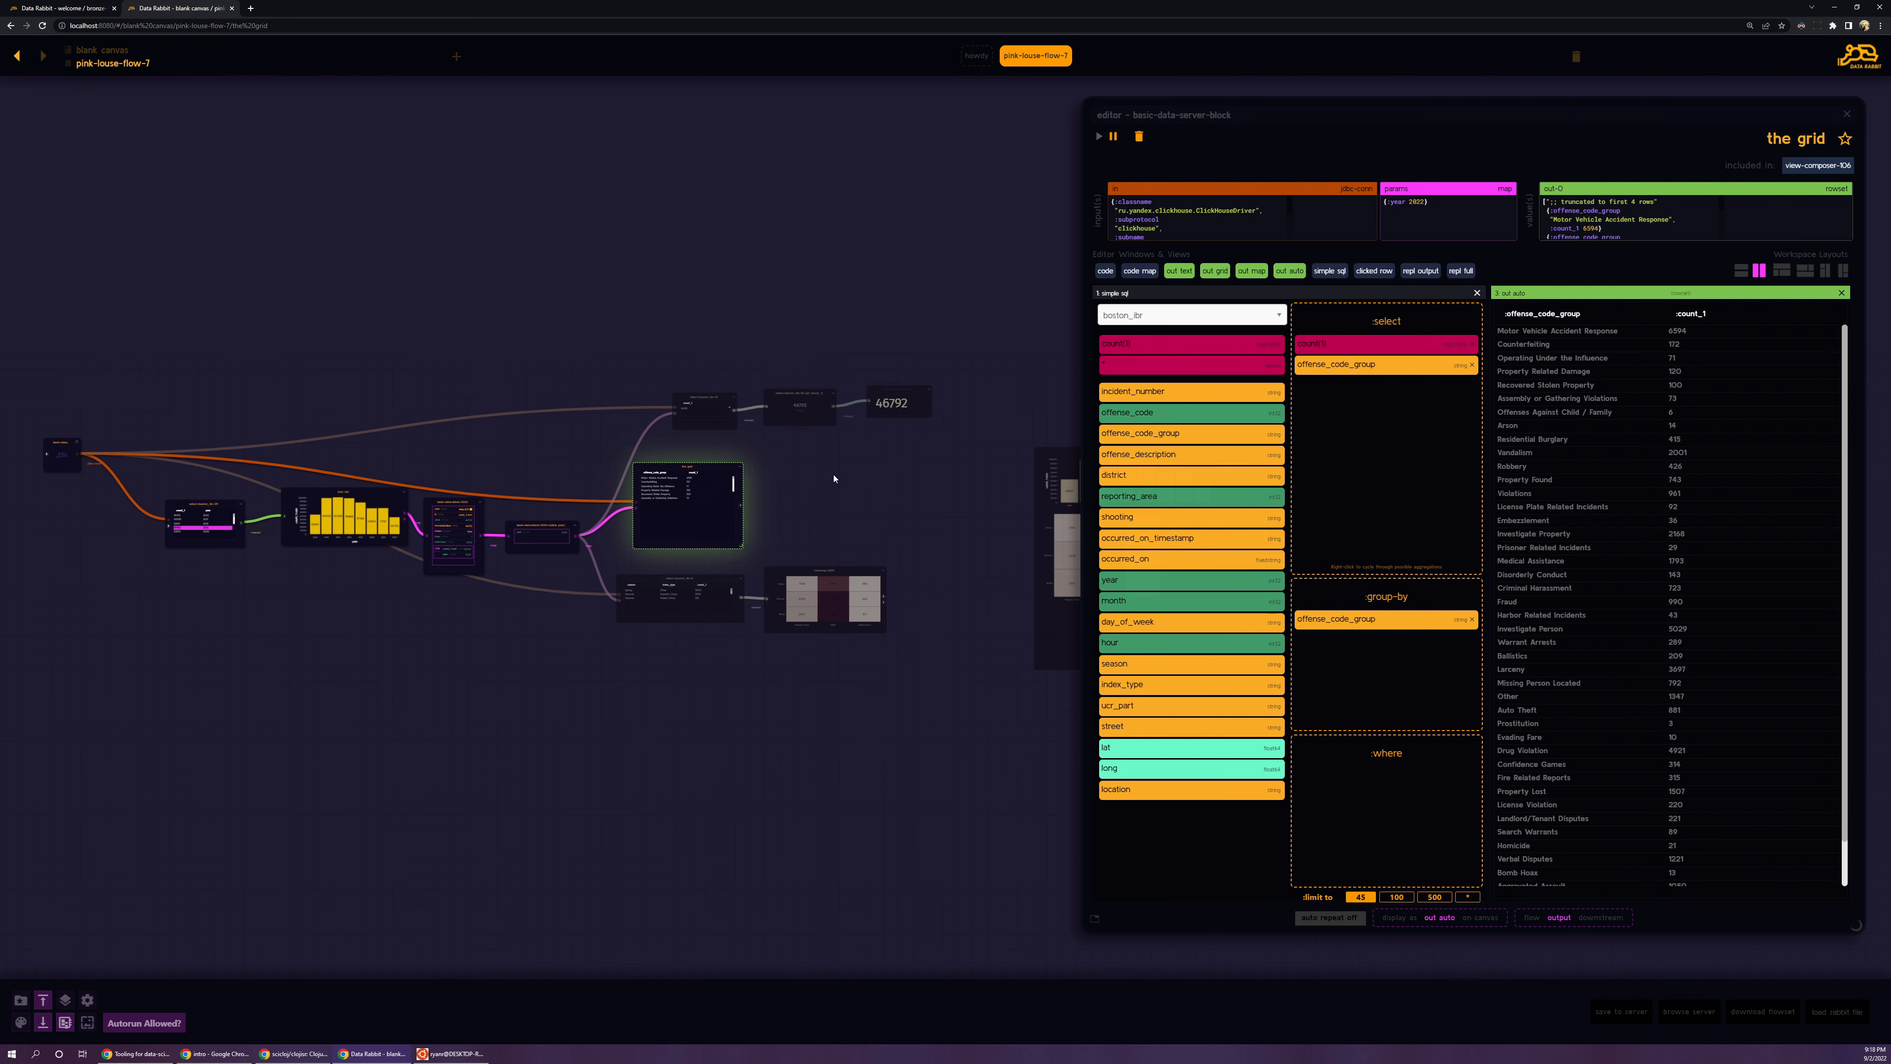
{"action": "scroll", "coordinate": [824, 482], "scroll_direction": "down", "scroll_amount": 1}
{"action": "left_click_drag", "start_coordinate": [819, 482], "coordinate": [878, 478]}
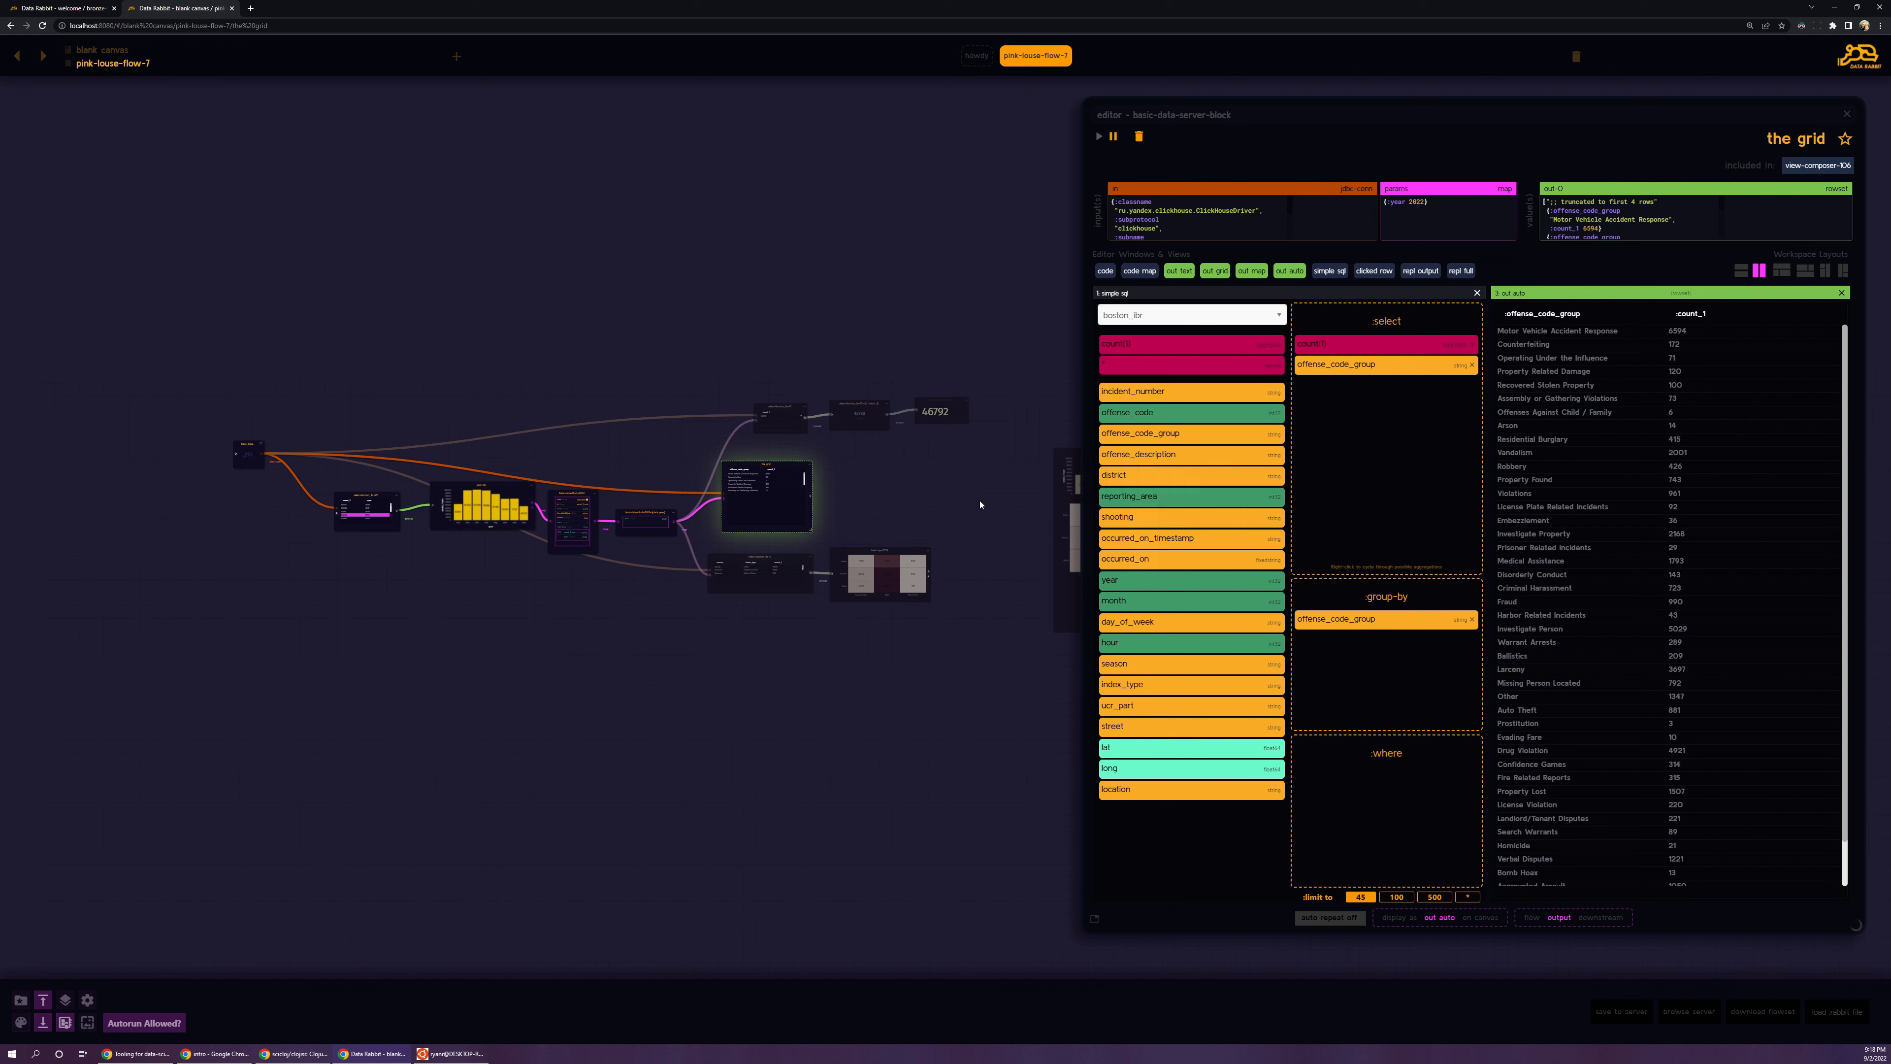
{"action": "key", "text": "q"}
{"action": "key", "text": "q"}
{"action": "left_click_drag", "start_coordinate": [974, 488], "coordinate": [794, 482]}
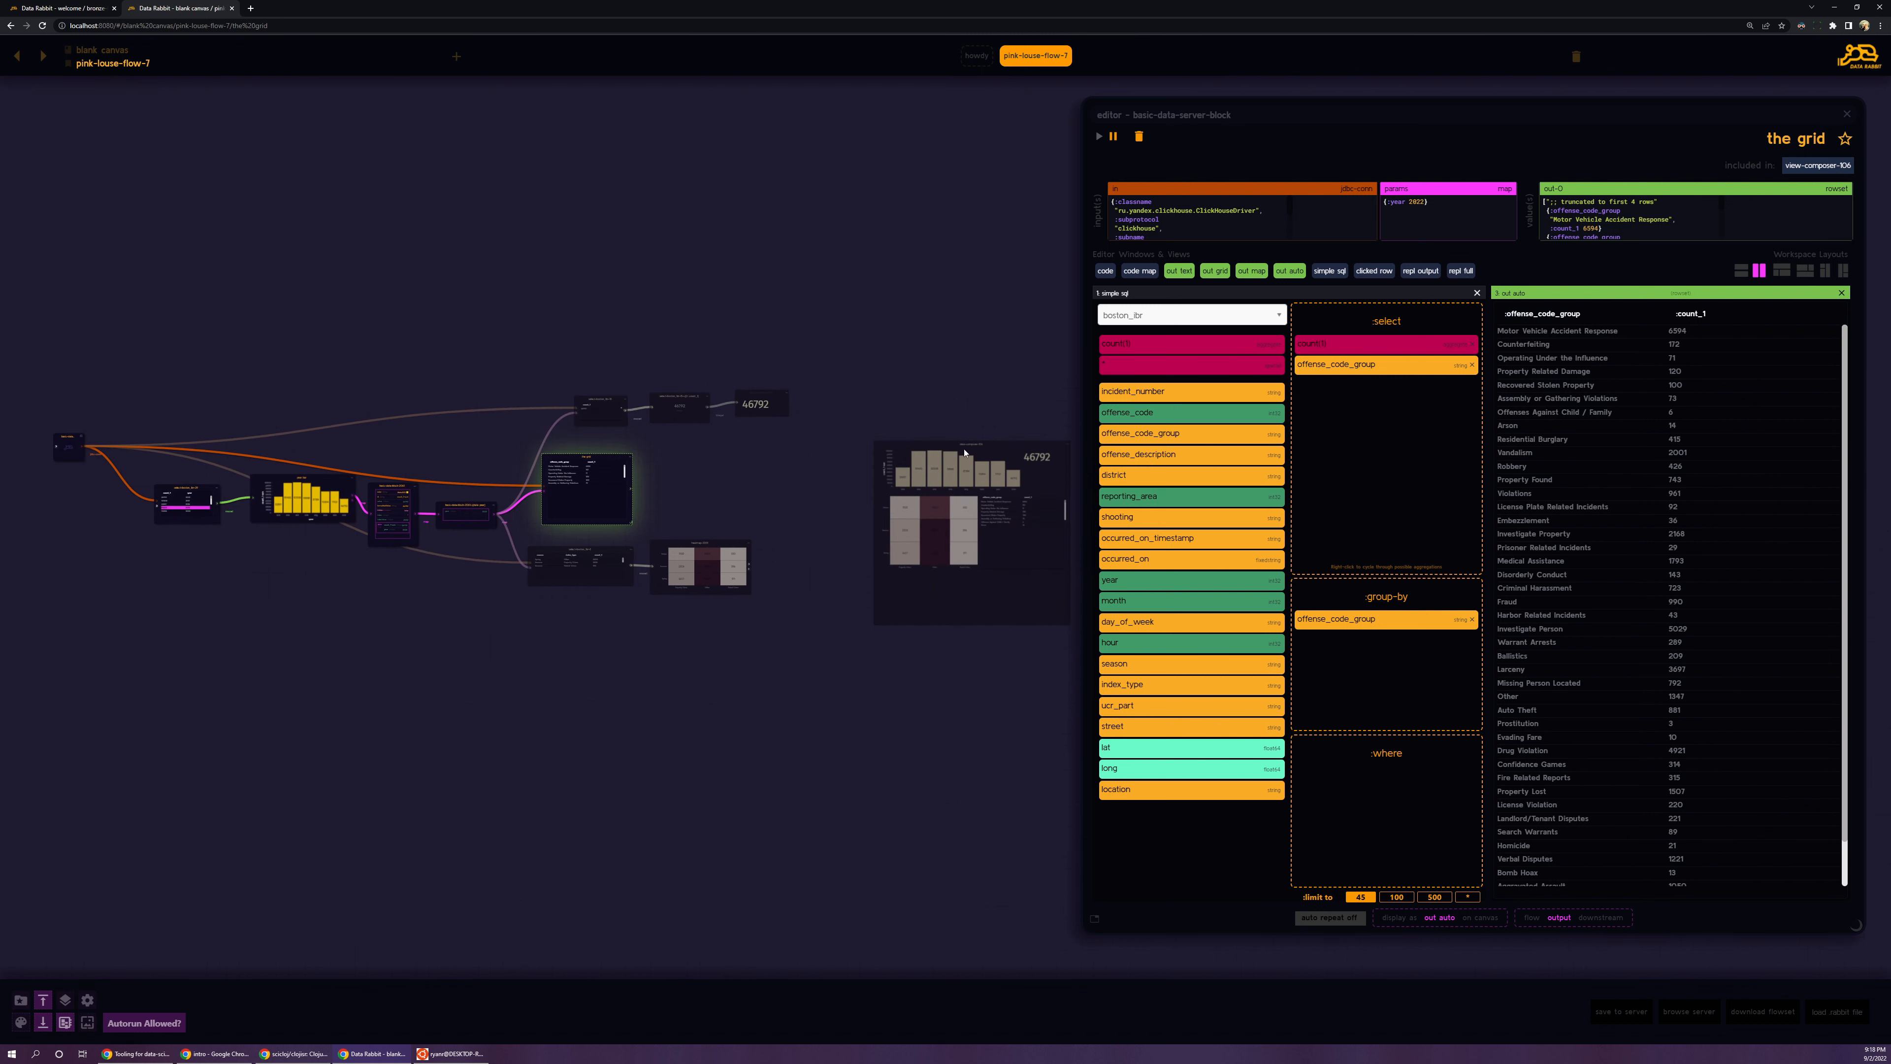
Step: Star the view-composer-106 block and save the flow to the server
{"action": "left_click", "coordinate": [968, 445]}
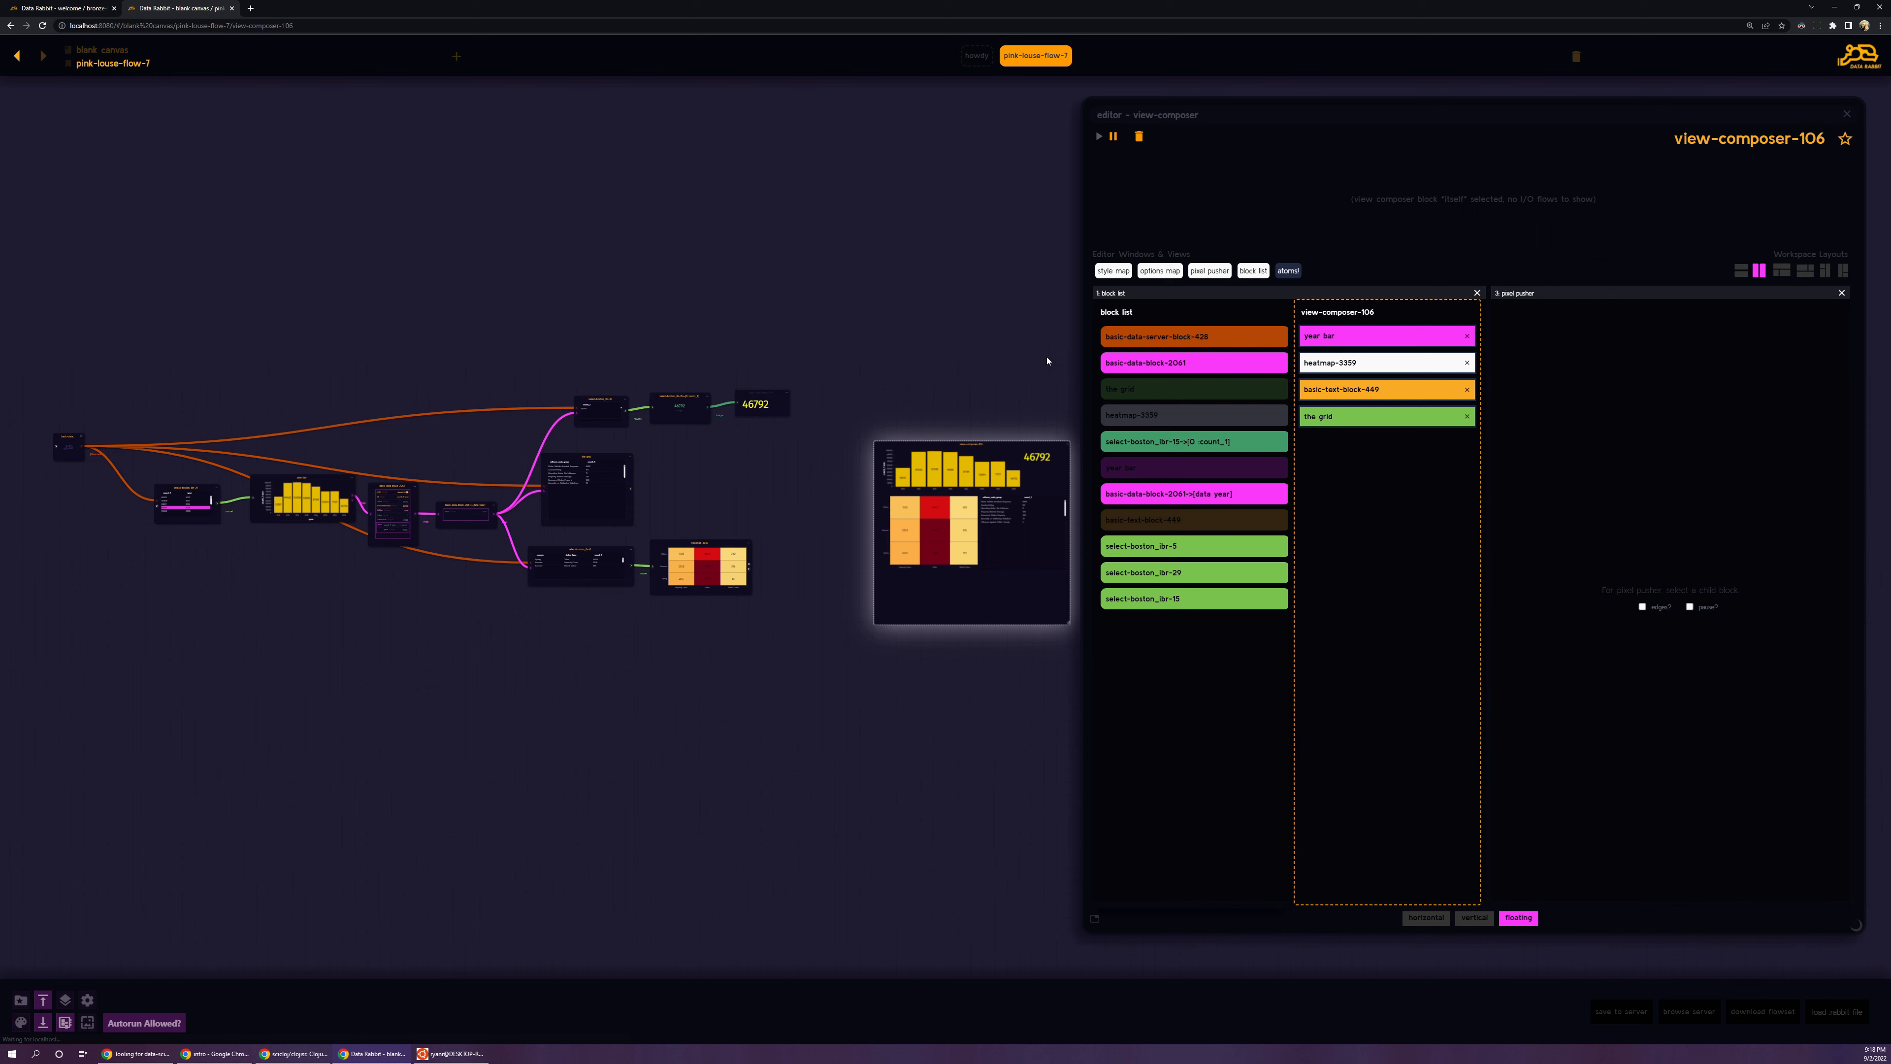
{"action": "left_click", "coordinate": [1846, 140]}
{"action": "scroll", "coordinate": [767, 477], "scroll_direction": "down", "scroll_amount": 2}
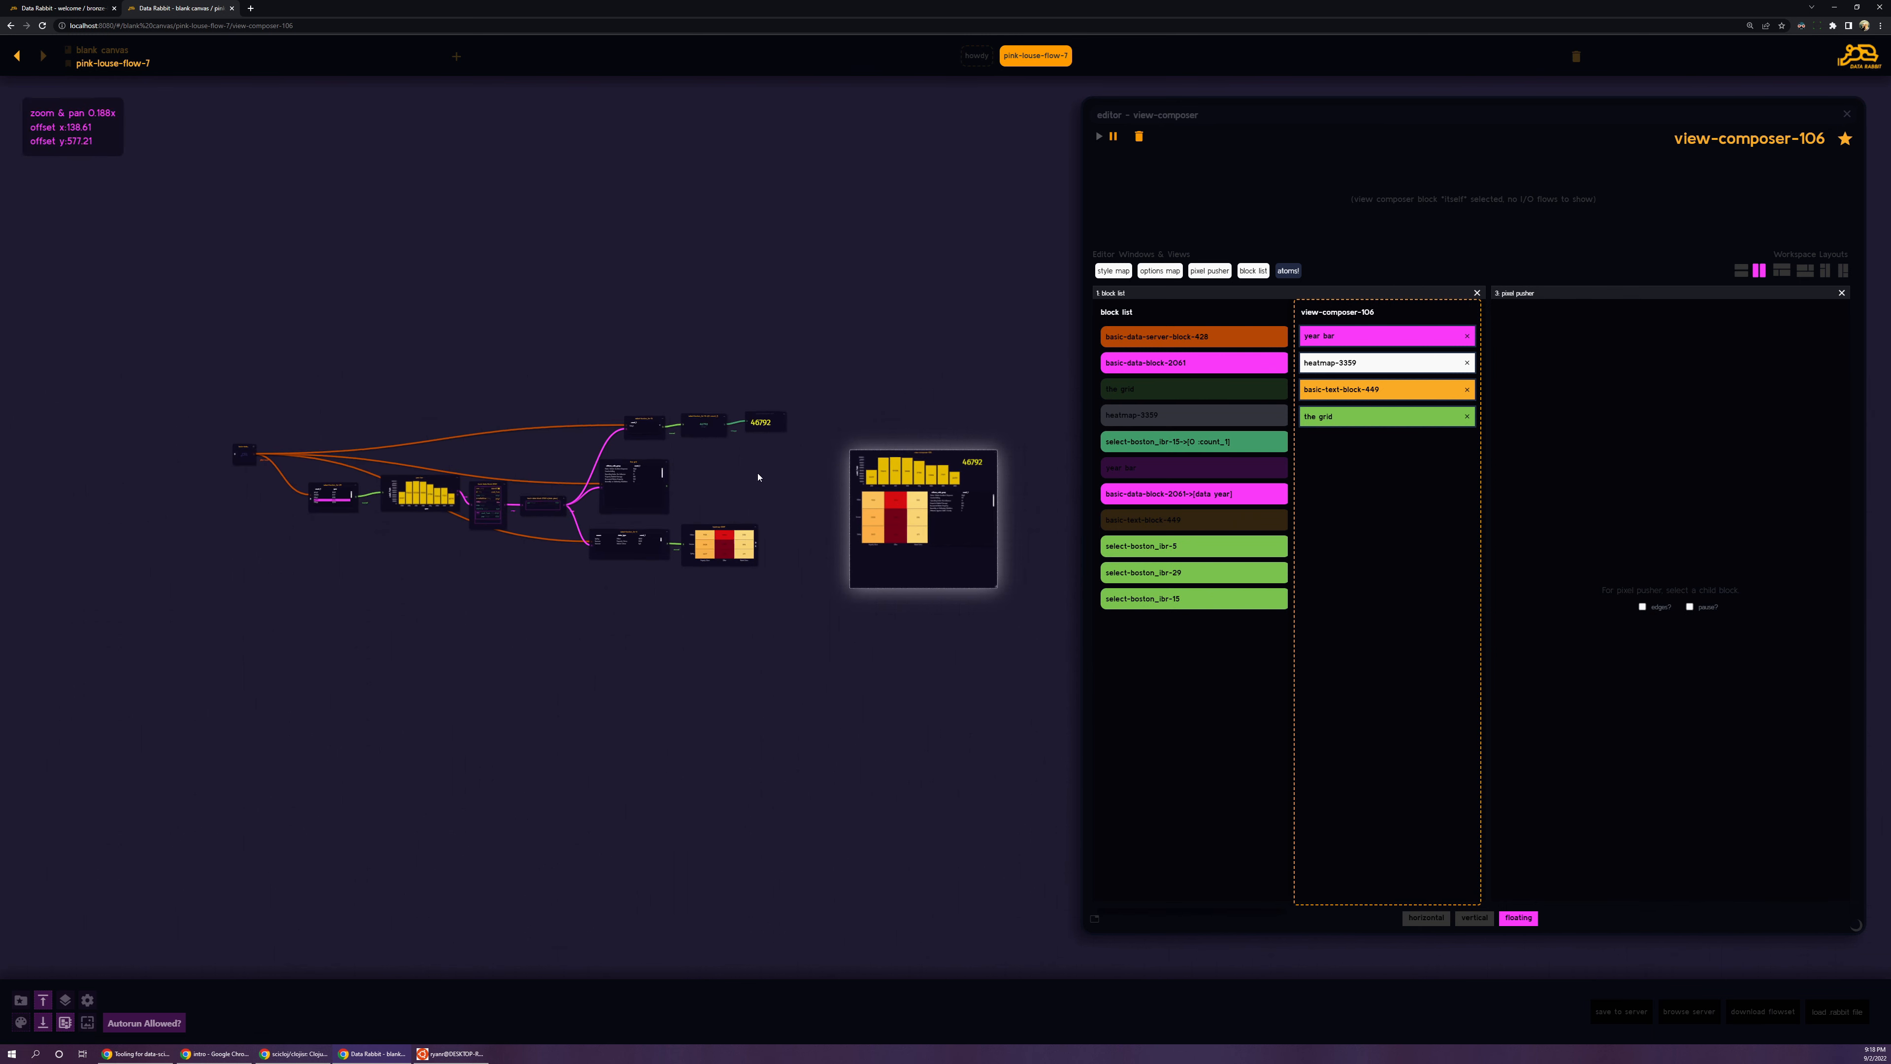
{"action": "left_click", "coordinate": [1625, 1021]}
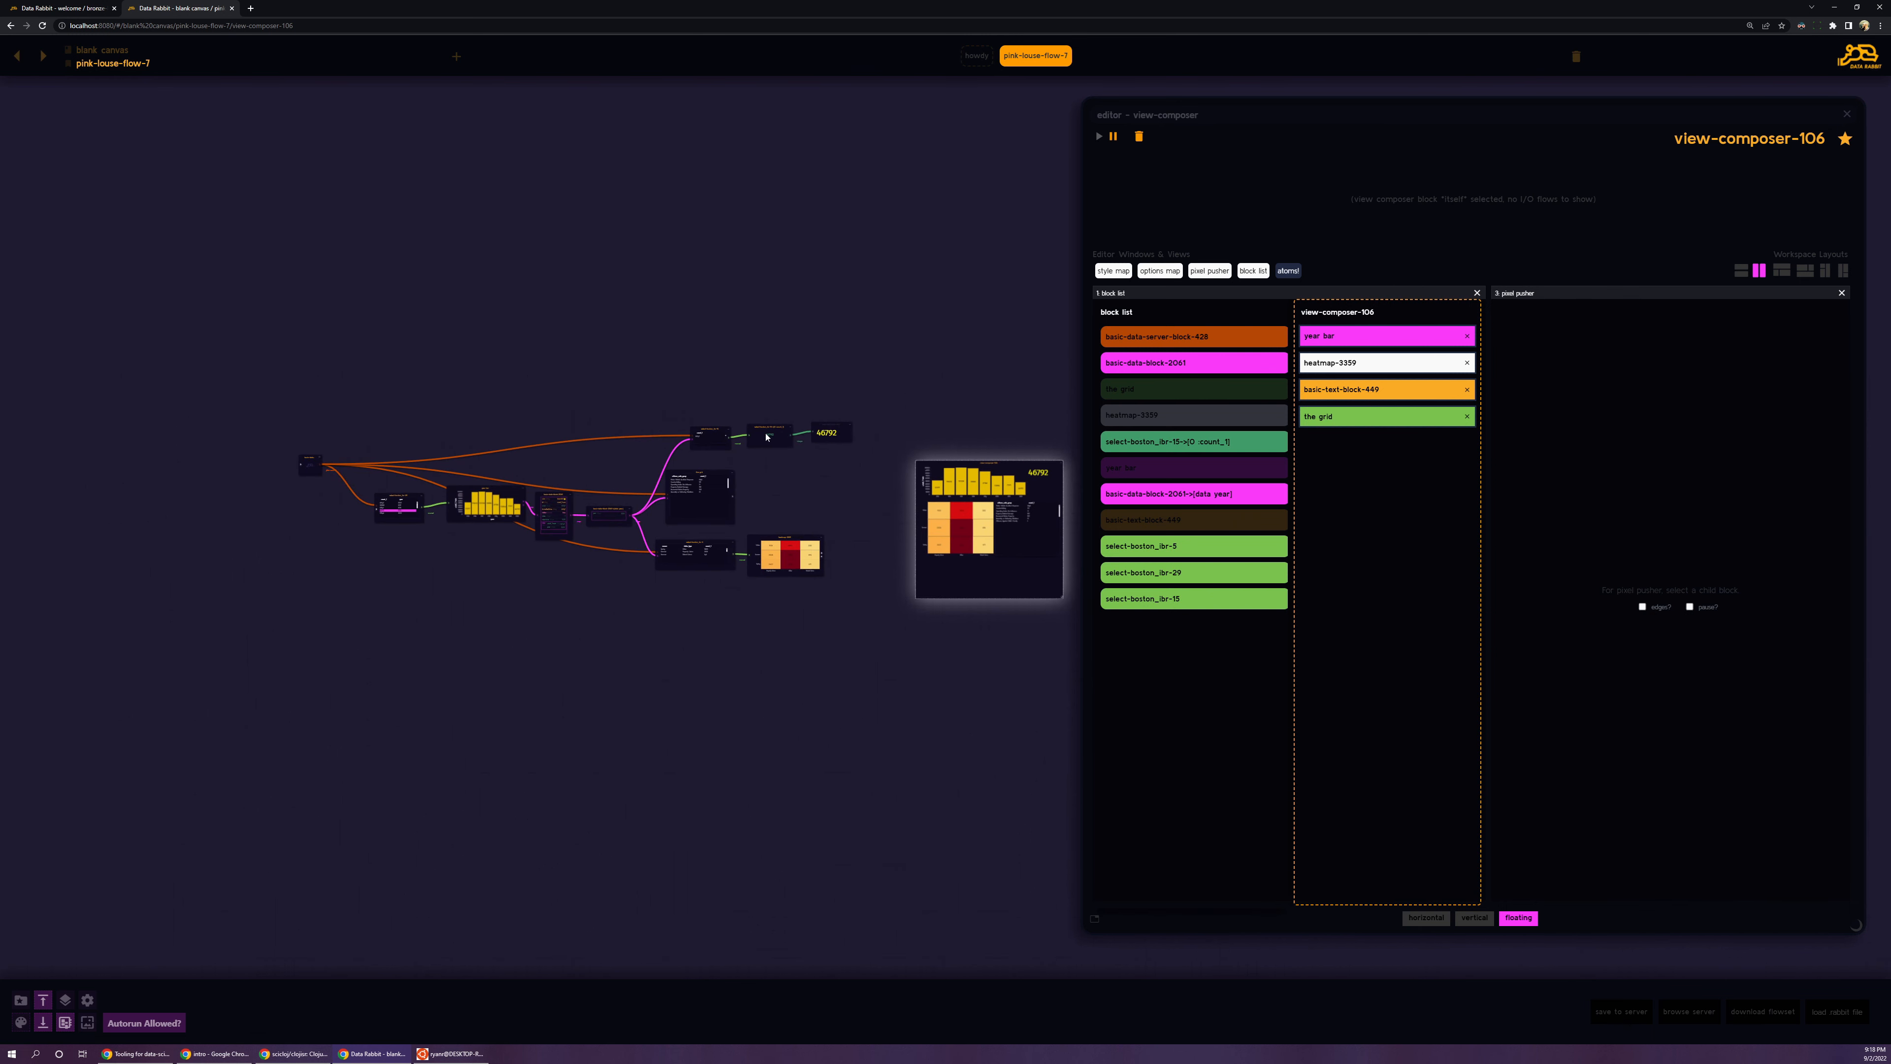
Step: Refresh the flowset browser and show the starred view-composer-106 as a dashboard, with the block editor closed
{"action": "key", "text": "q"}
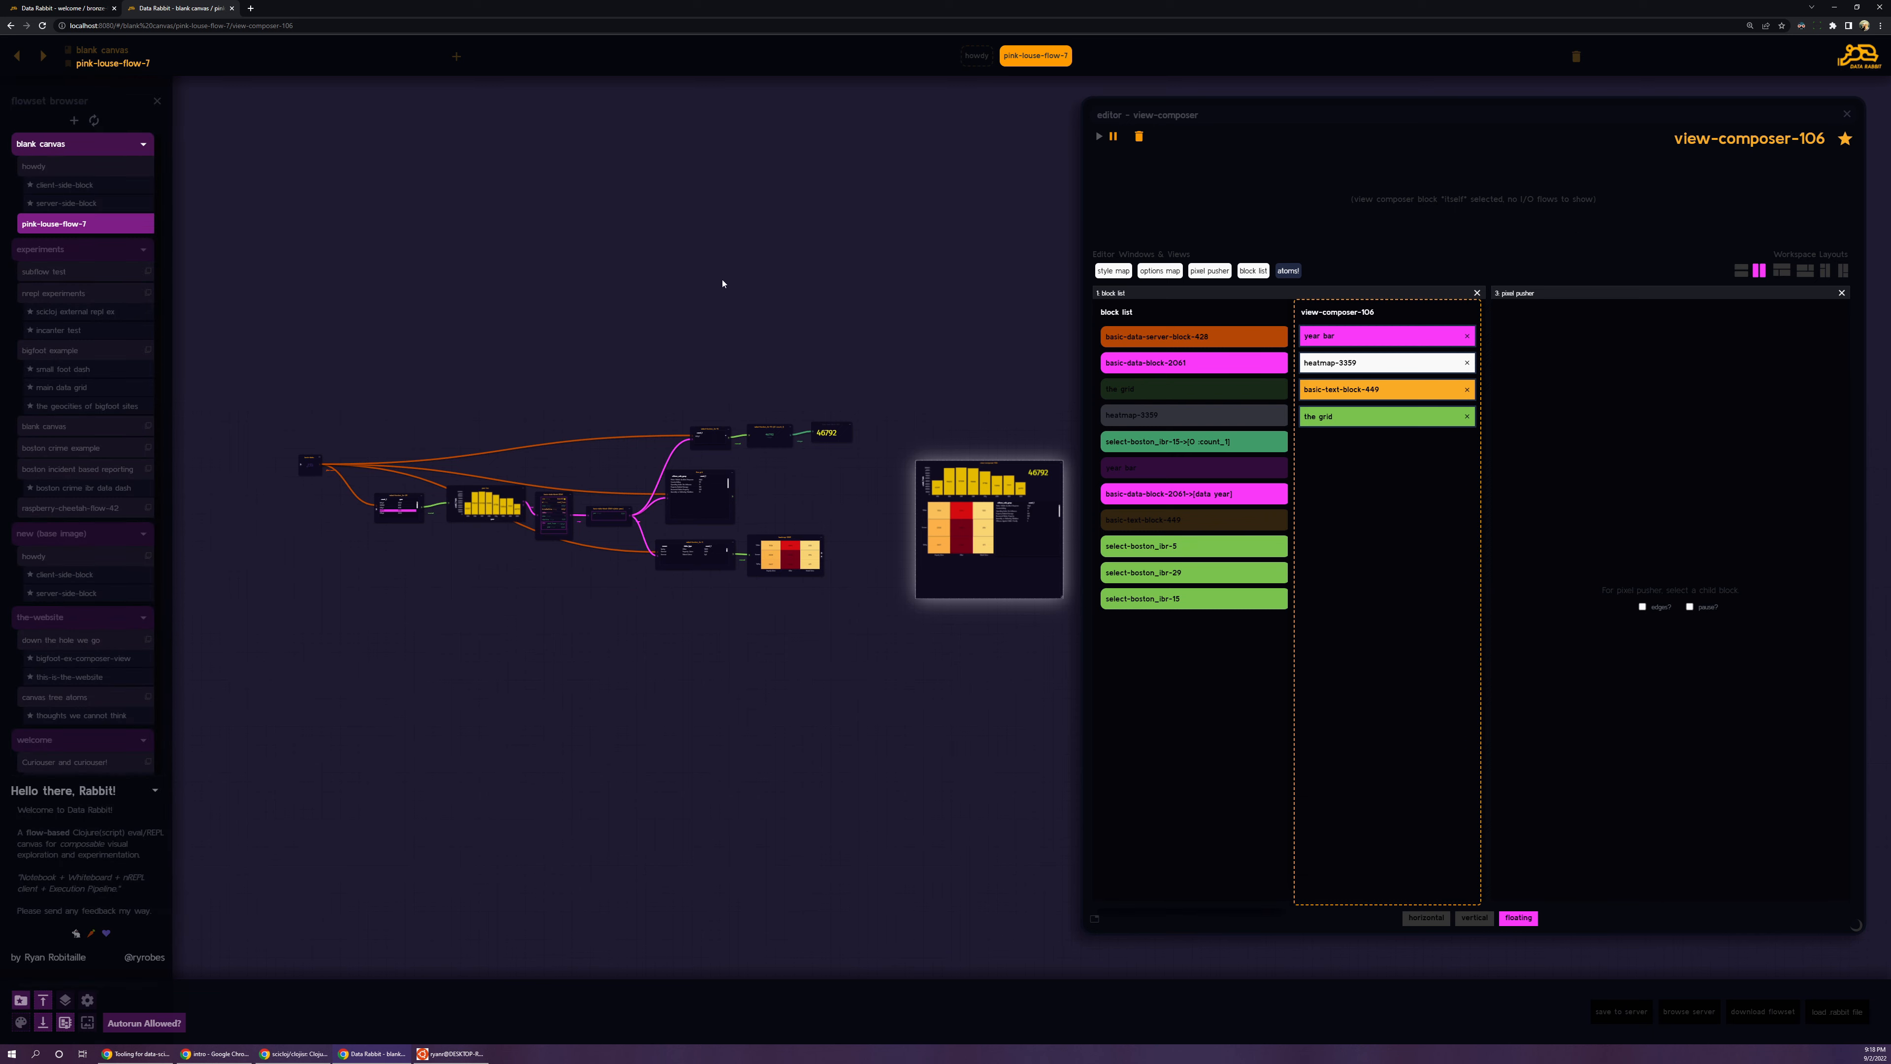
{"action": "left_click", "coordinate": [94, 122]}
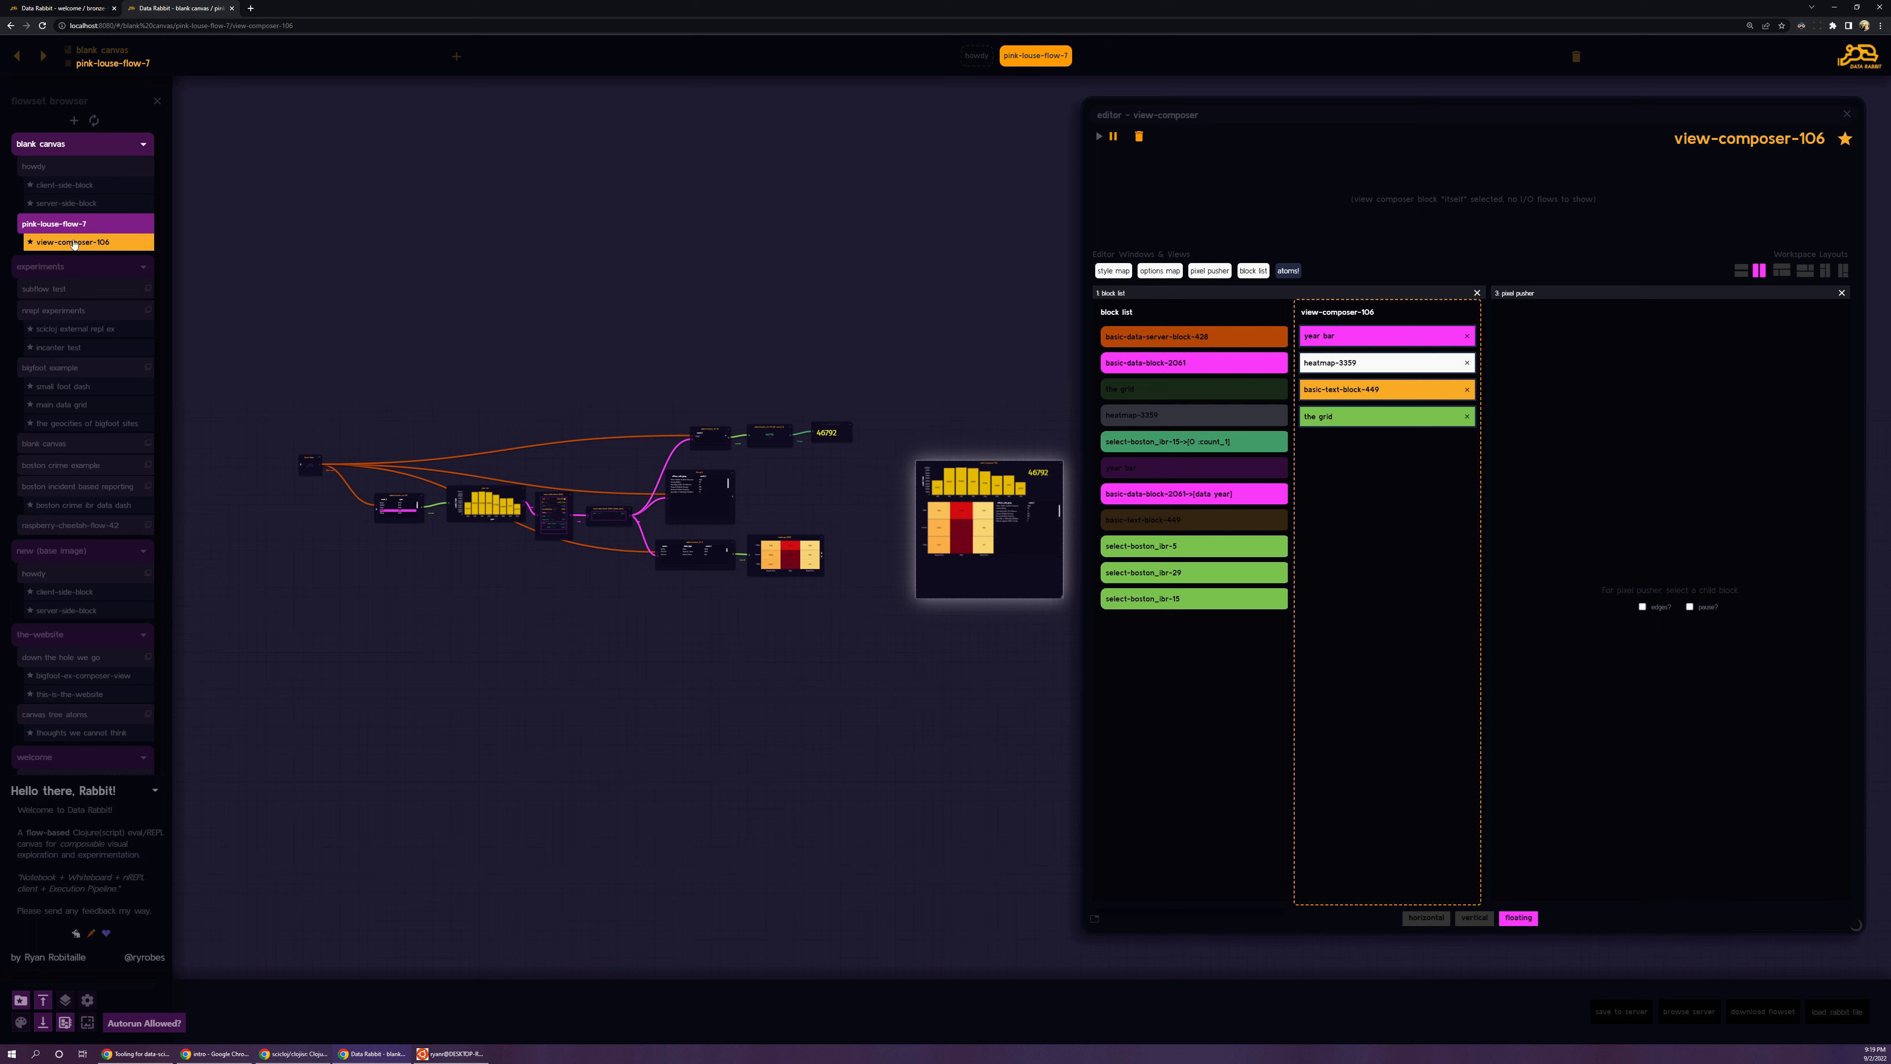
{"action": "key", "text": "e"}
{"action": "key", "text": "q"}
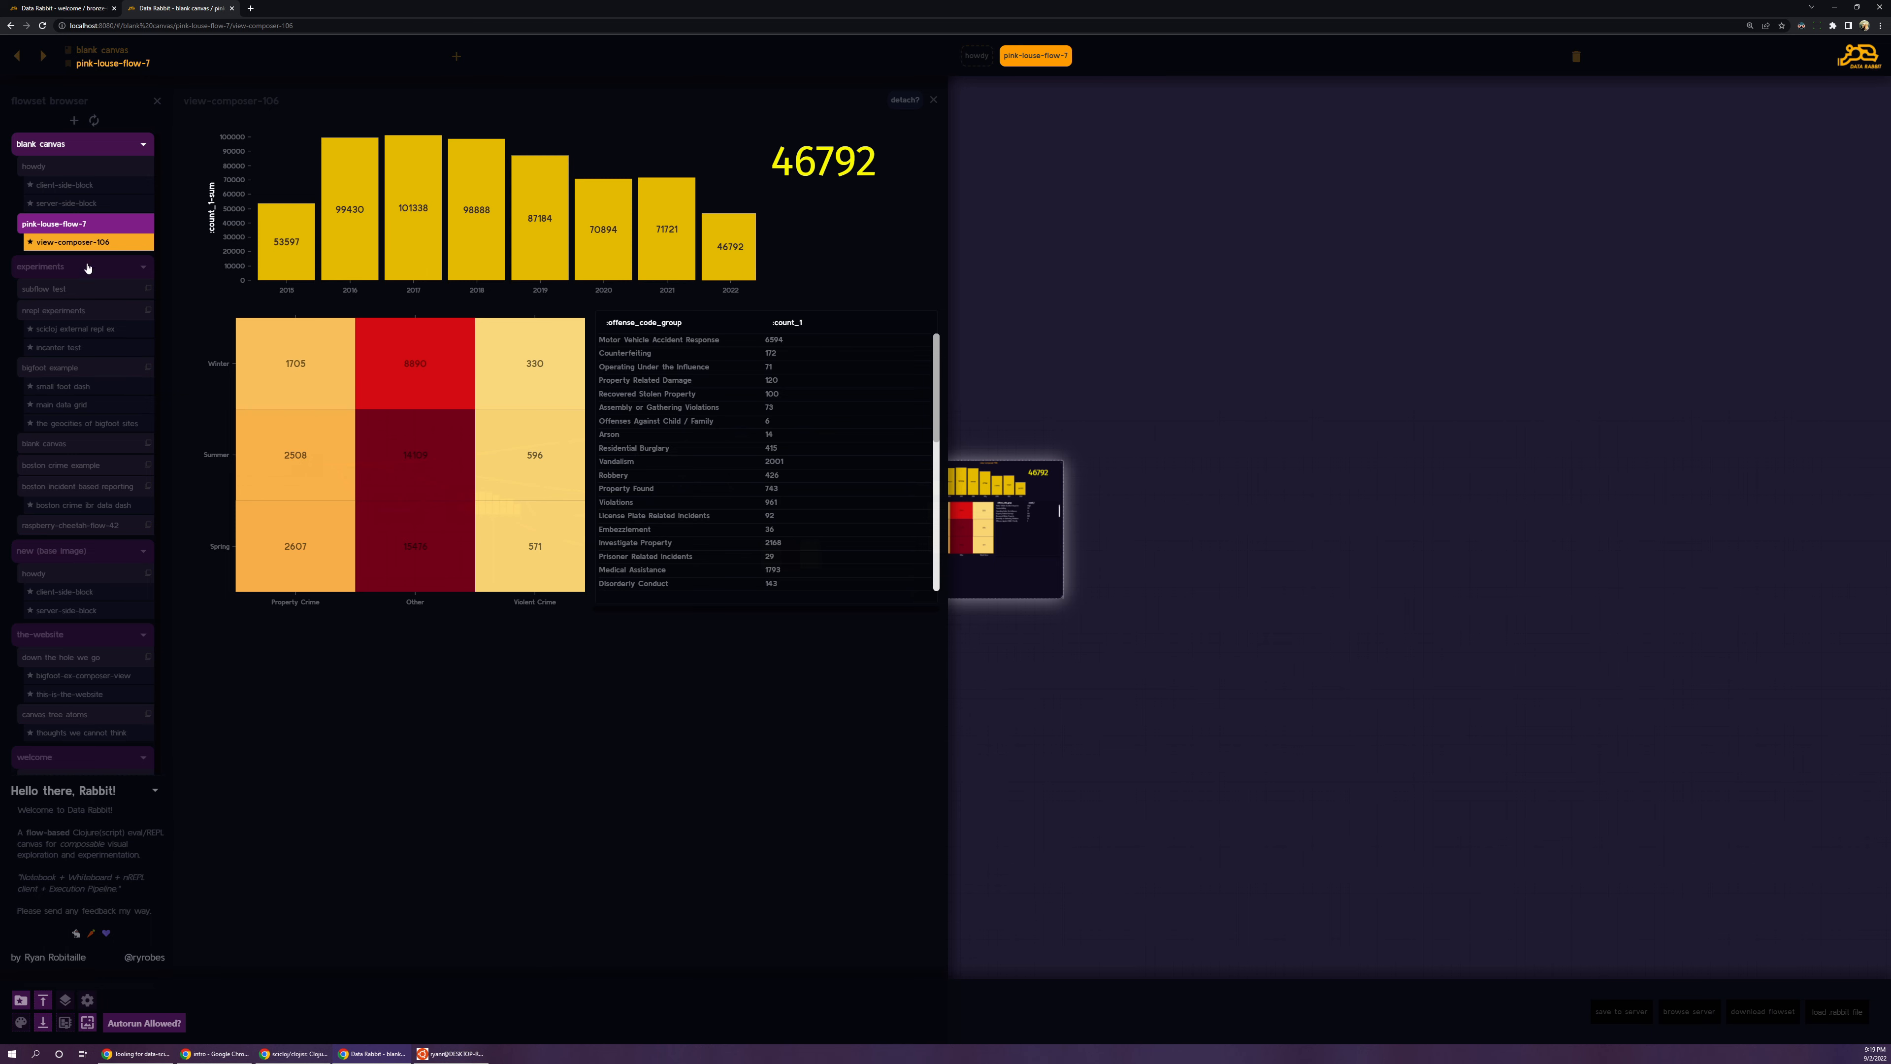
Step: Open the small foot dash of the bigfoot example in the experiments flowset and examine its source flow without the dashboard view
{"action": "scroll", "coordinate": [87, 272], "scroll_direction": "down", "scroll_amount": 1}
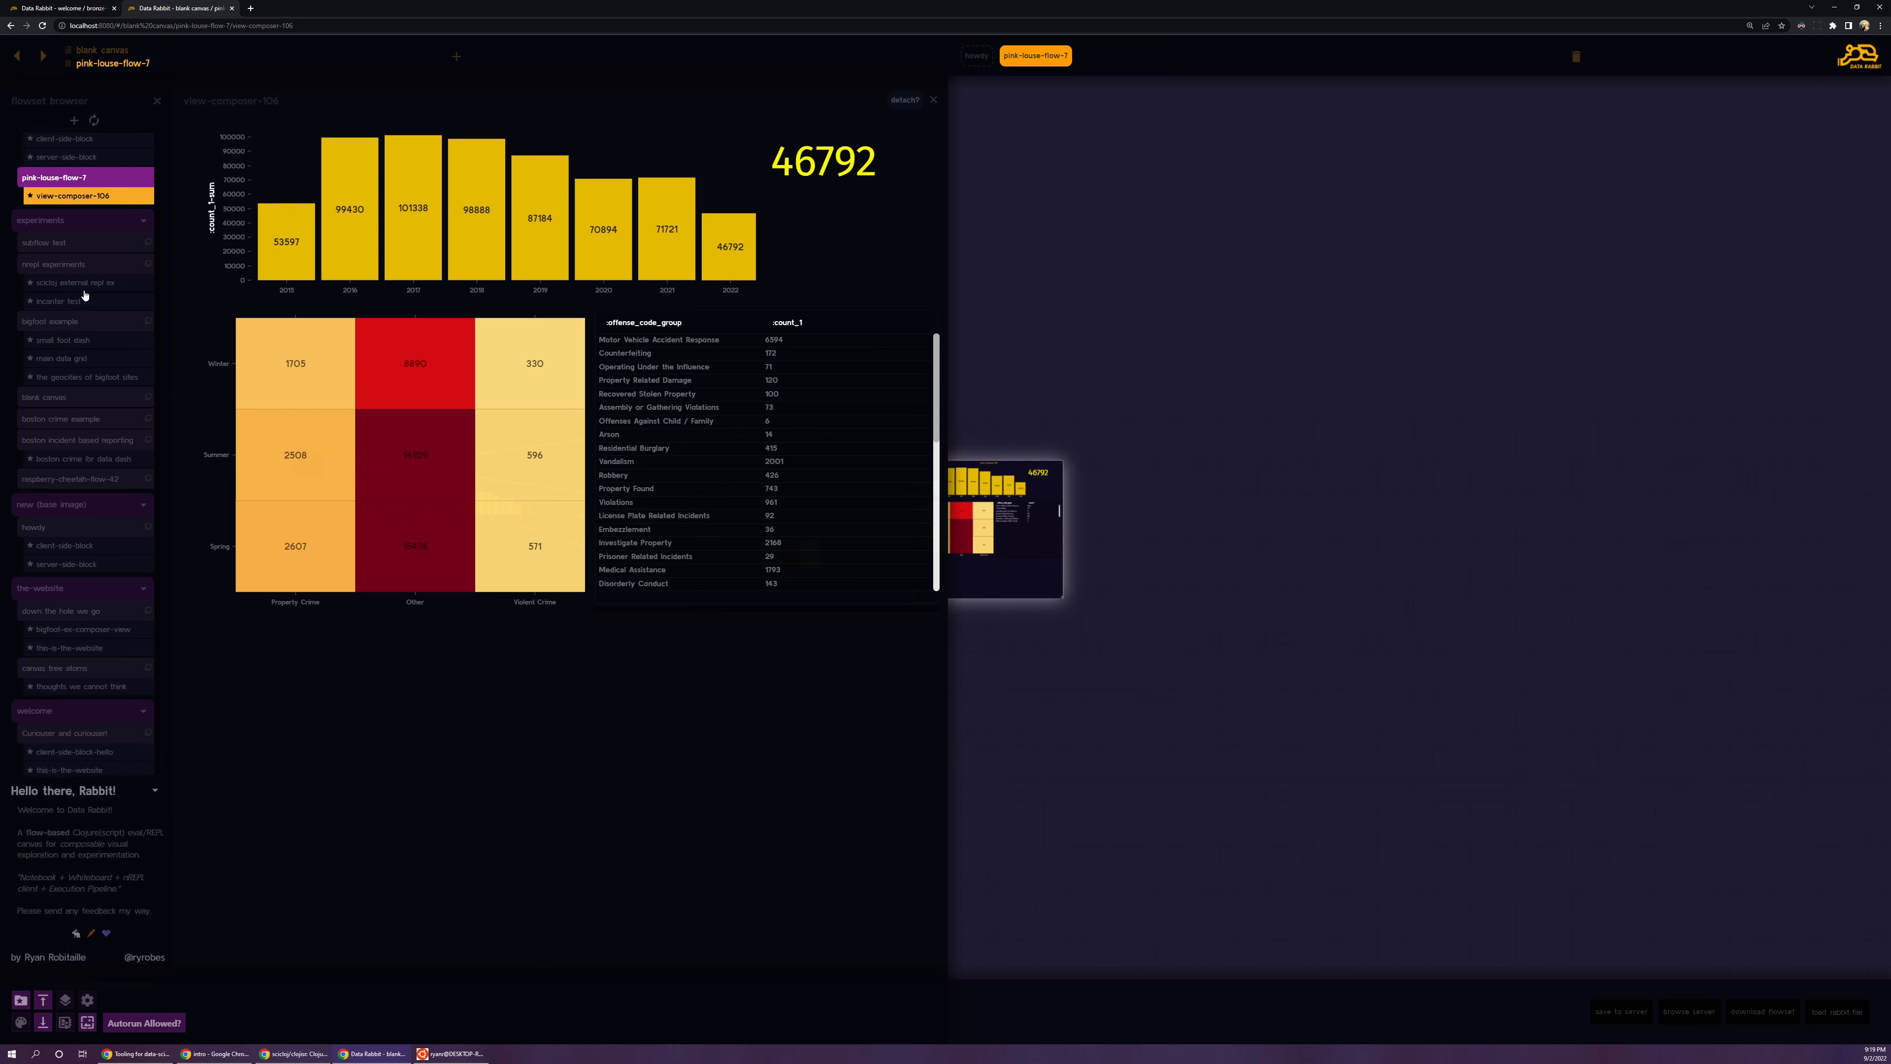
{"action": "left_click", "coordinate": [73, 339]}
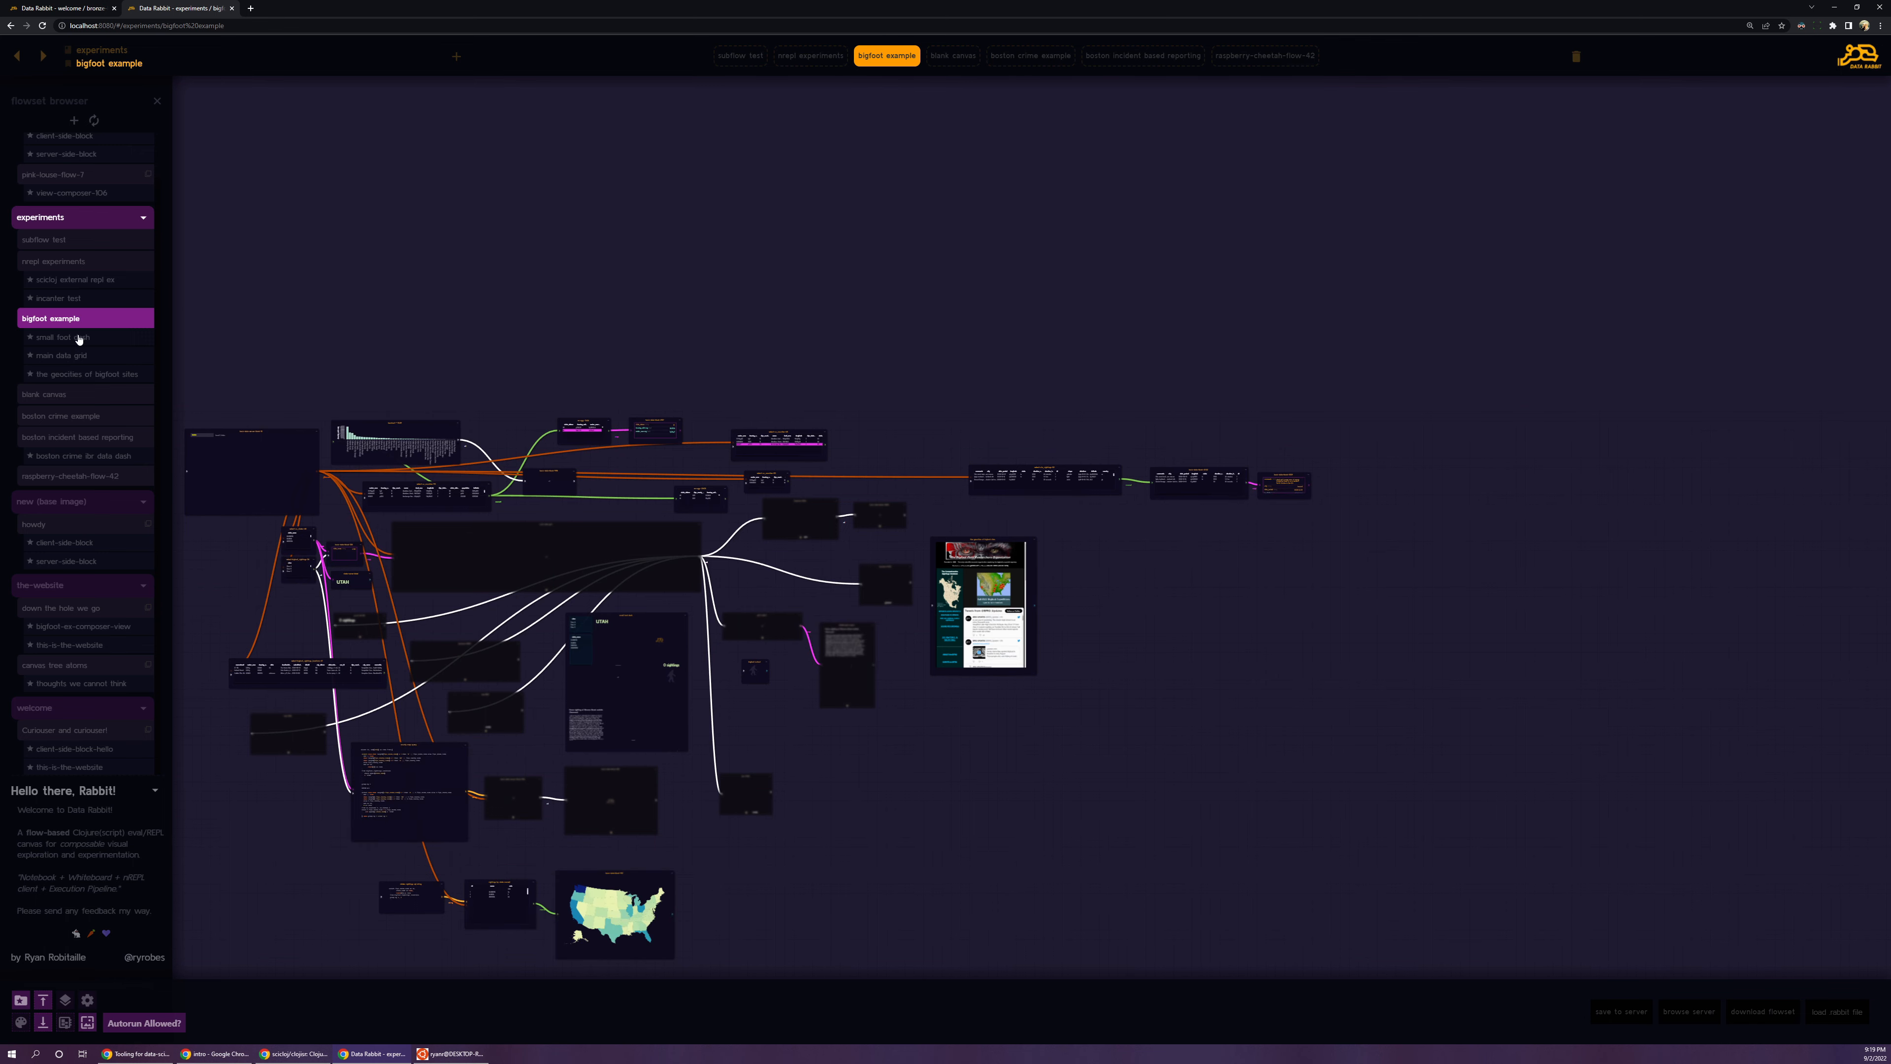
{"action": "left_click", "coordinate": [79, 339]}
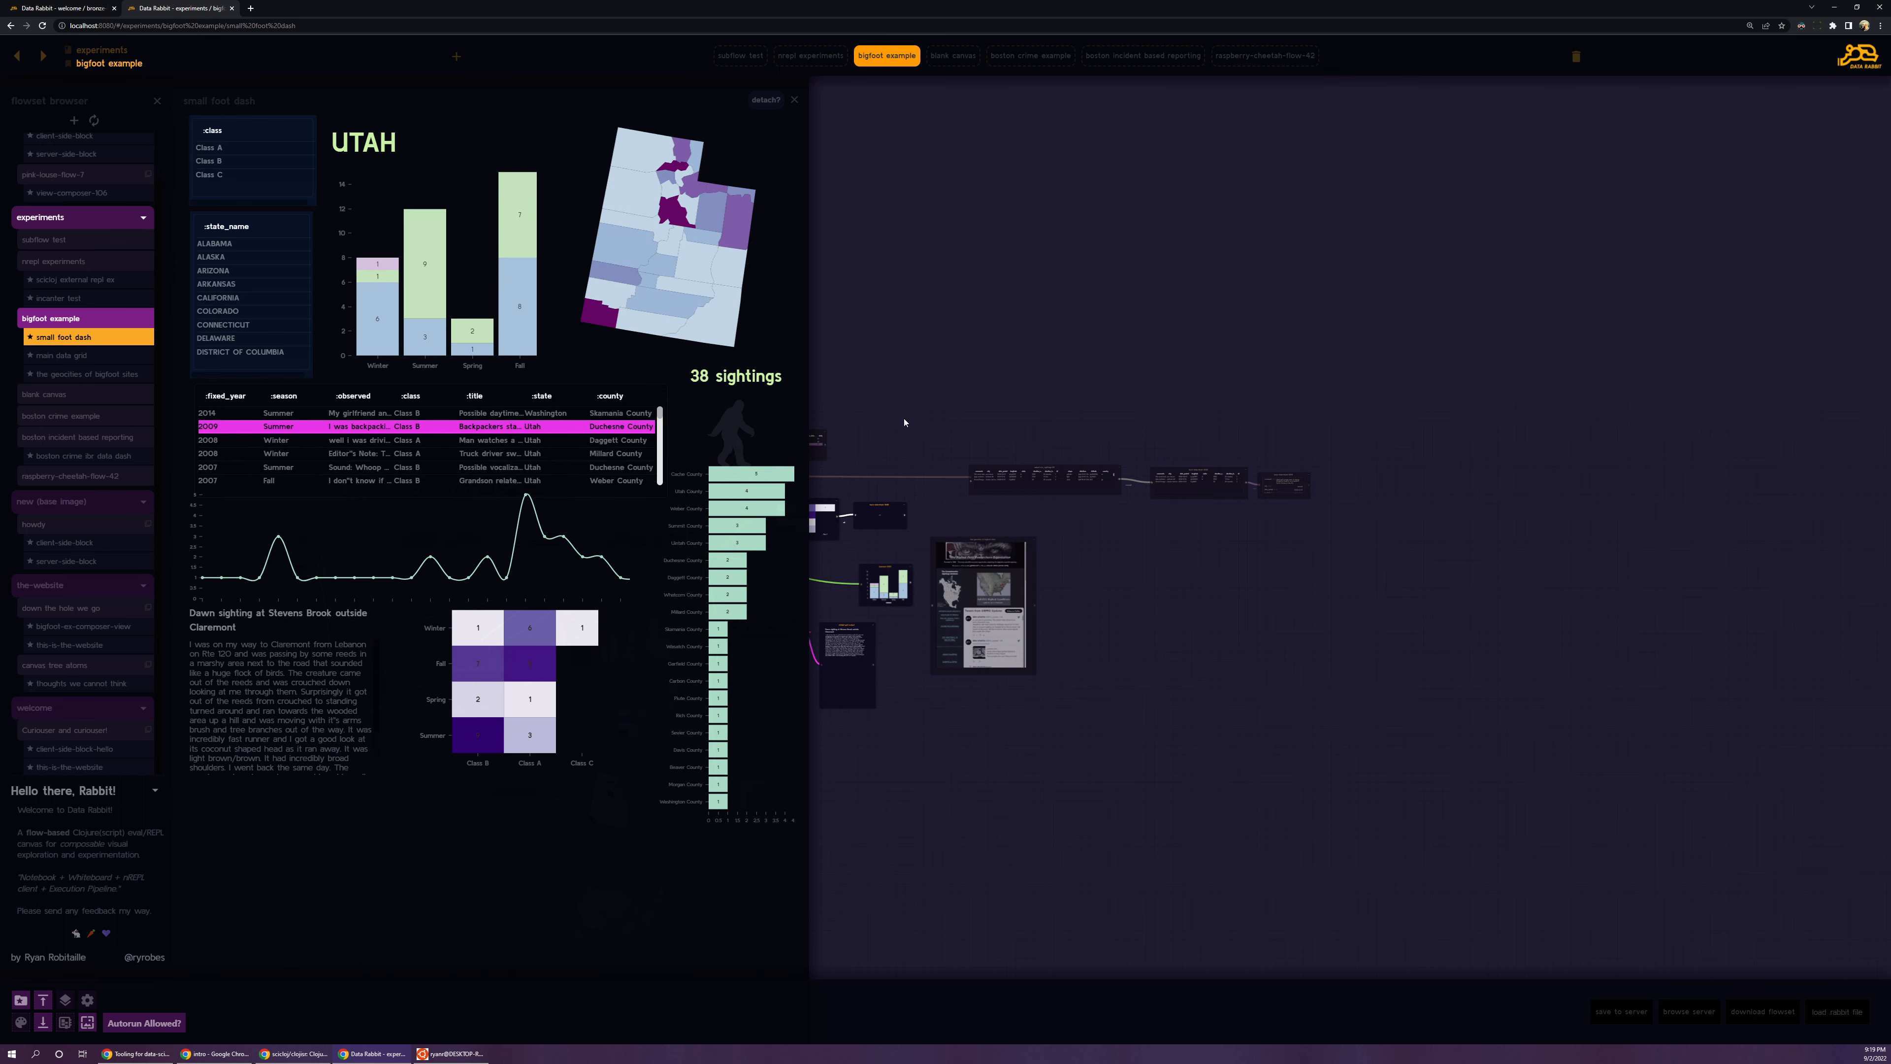
{"action": "key", "text": "space"}
{"action": "key", "text": "space"}
{"action": "key", "text": "Escape"}
{"action": "scroll", "coordinate": [739, 598], "scroll_direction": "up", "scroll_amount": 5}
{"action": "left_click_drag", "start_coordinate": [739, 592], "coordinate": [1168, 422]}
{"action": "scroll", "coordinate": [1094, 457], "scroll_direction": "up", "scroll_amount": 1}
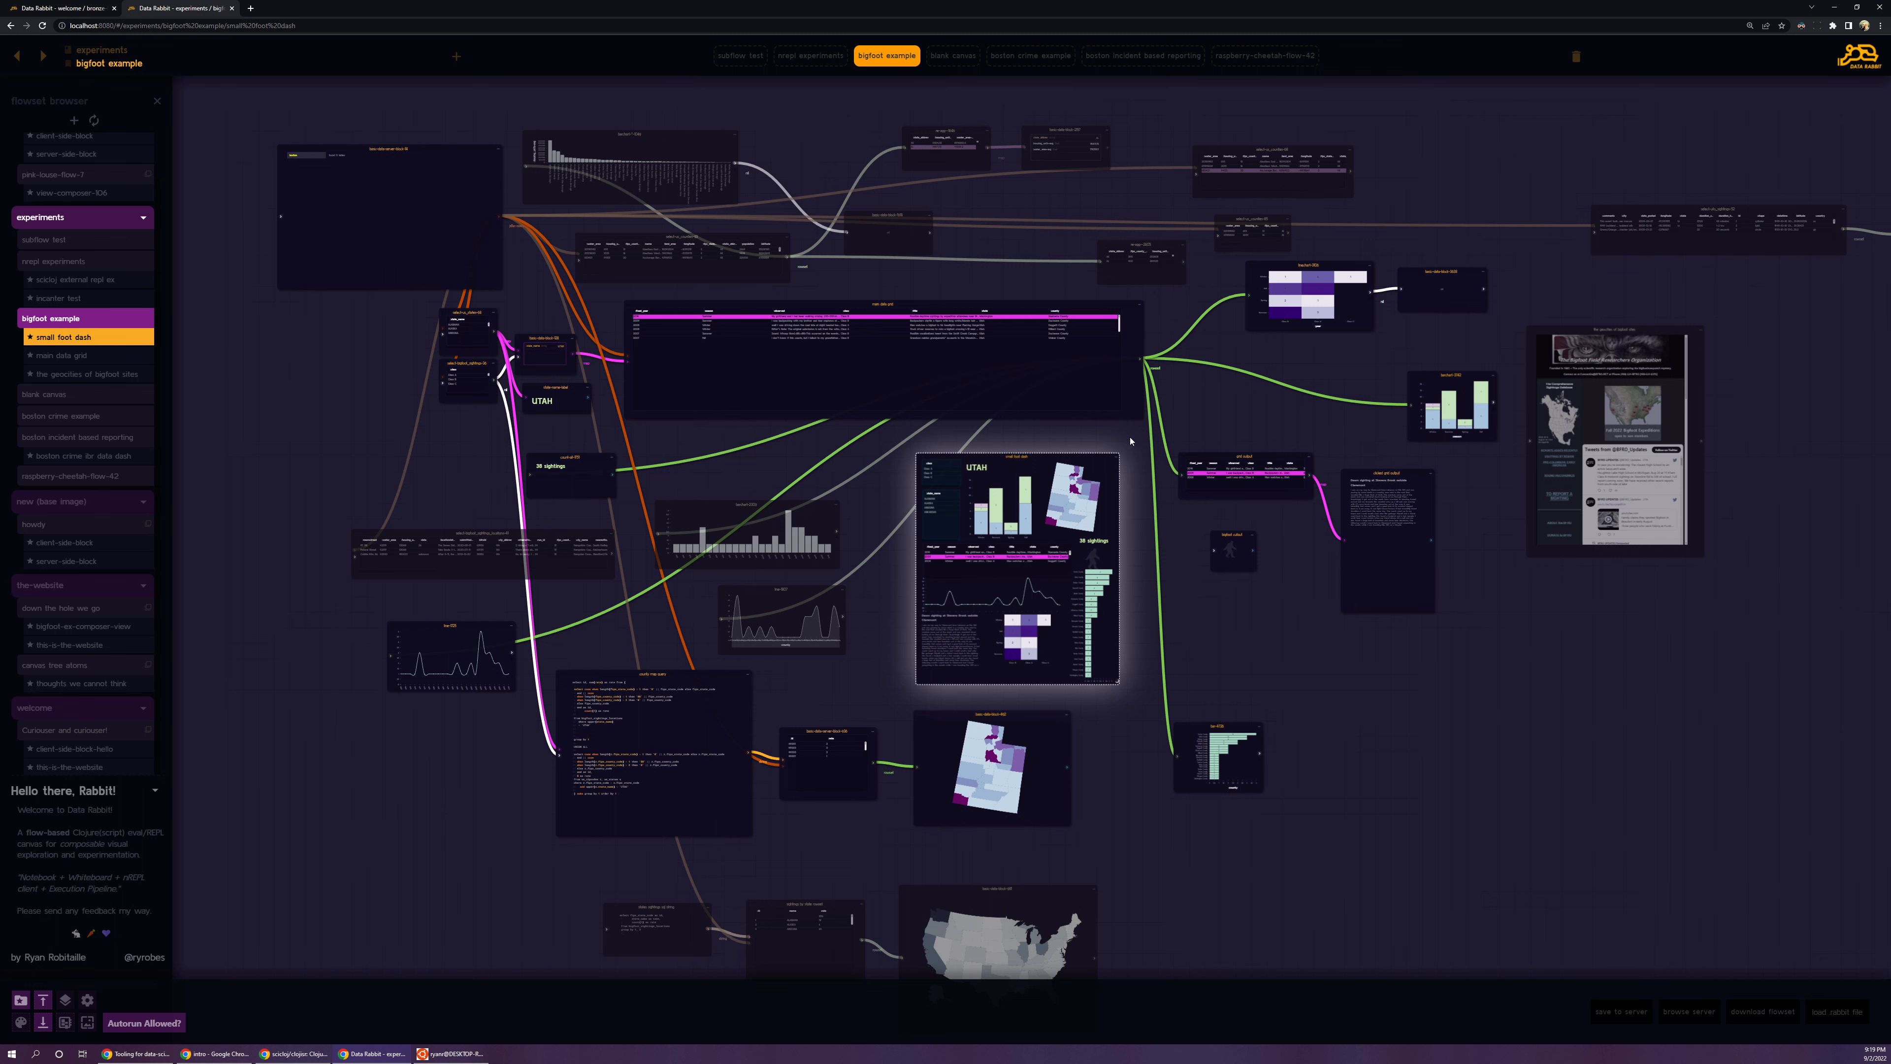
Step: Reopen the small foot dash and check its filtering by selecting Arkansas and Indiana, and switching the Class B filter on and off
{"action": "key", "text": "Tab"}
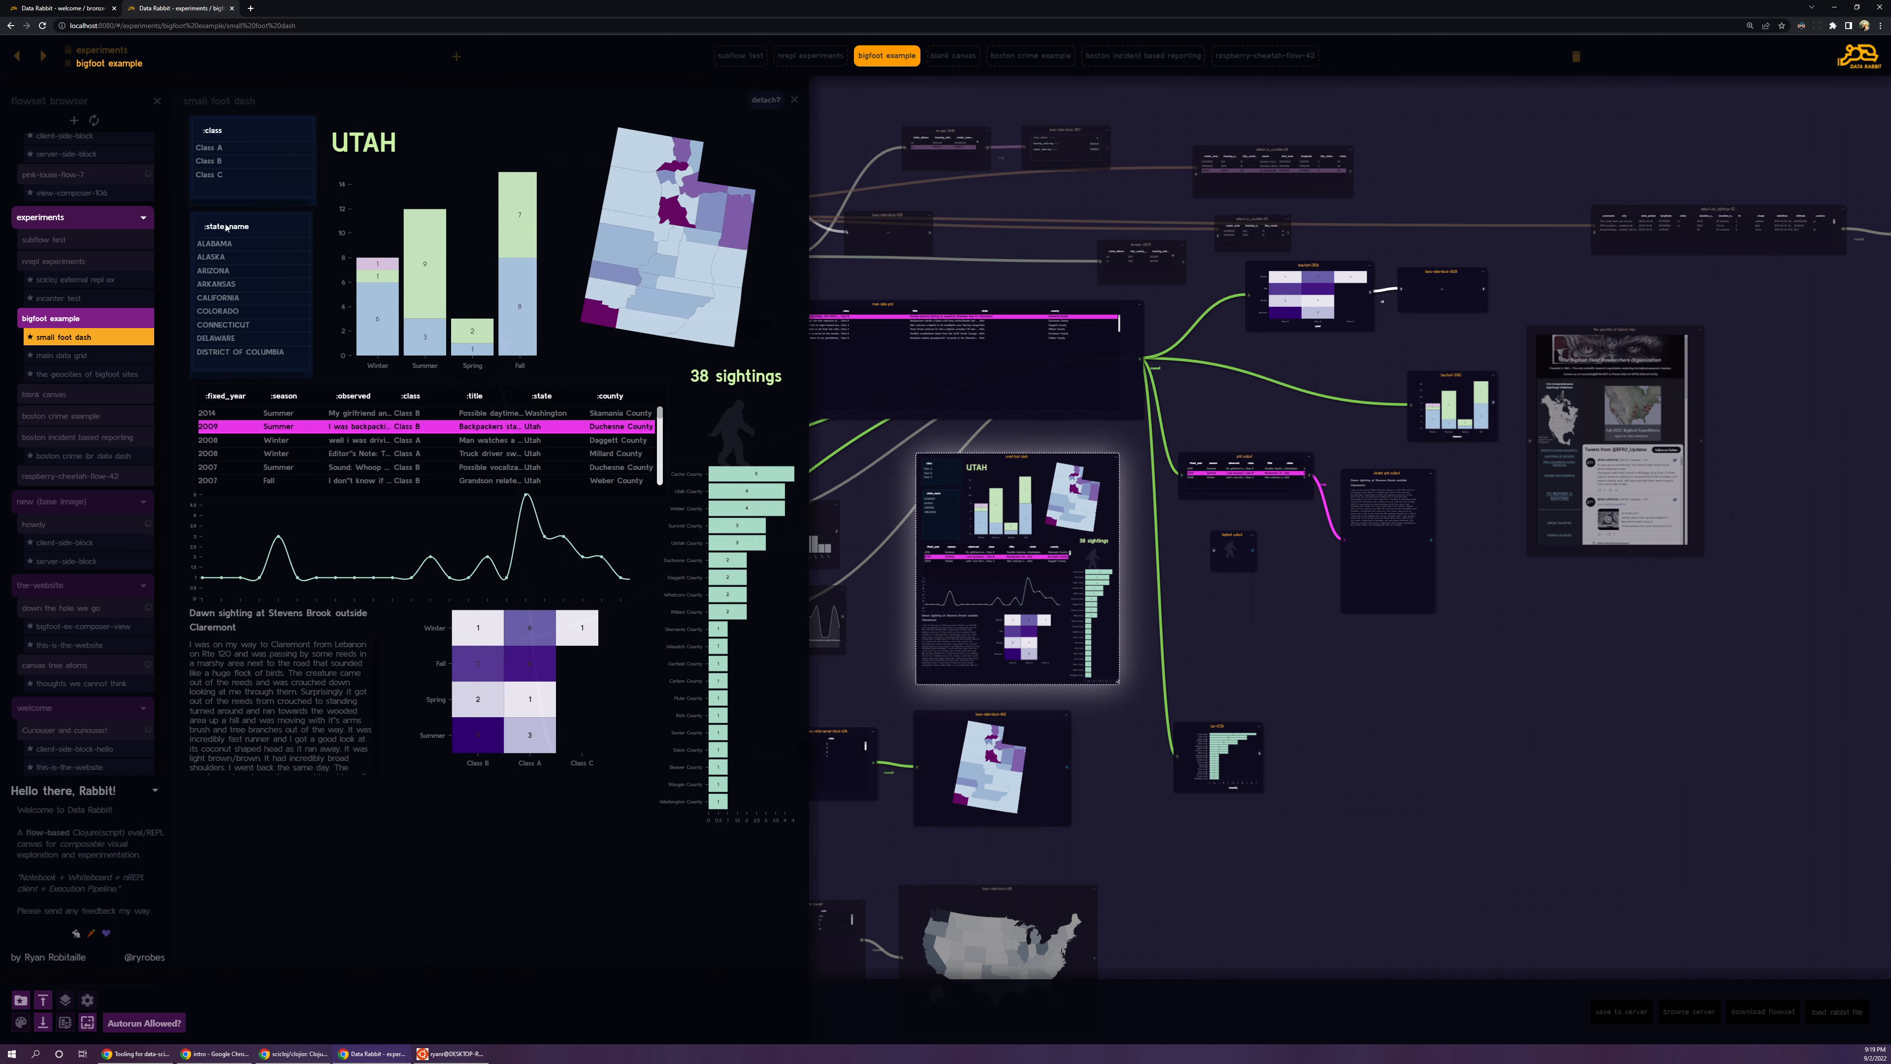
{"action": "left_click", "coordinate": [227, 283]}
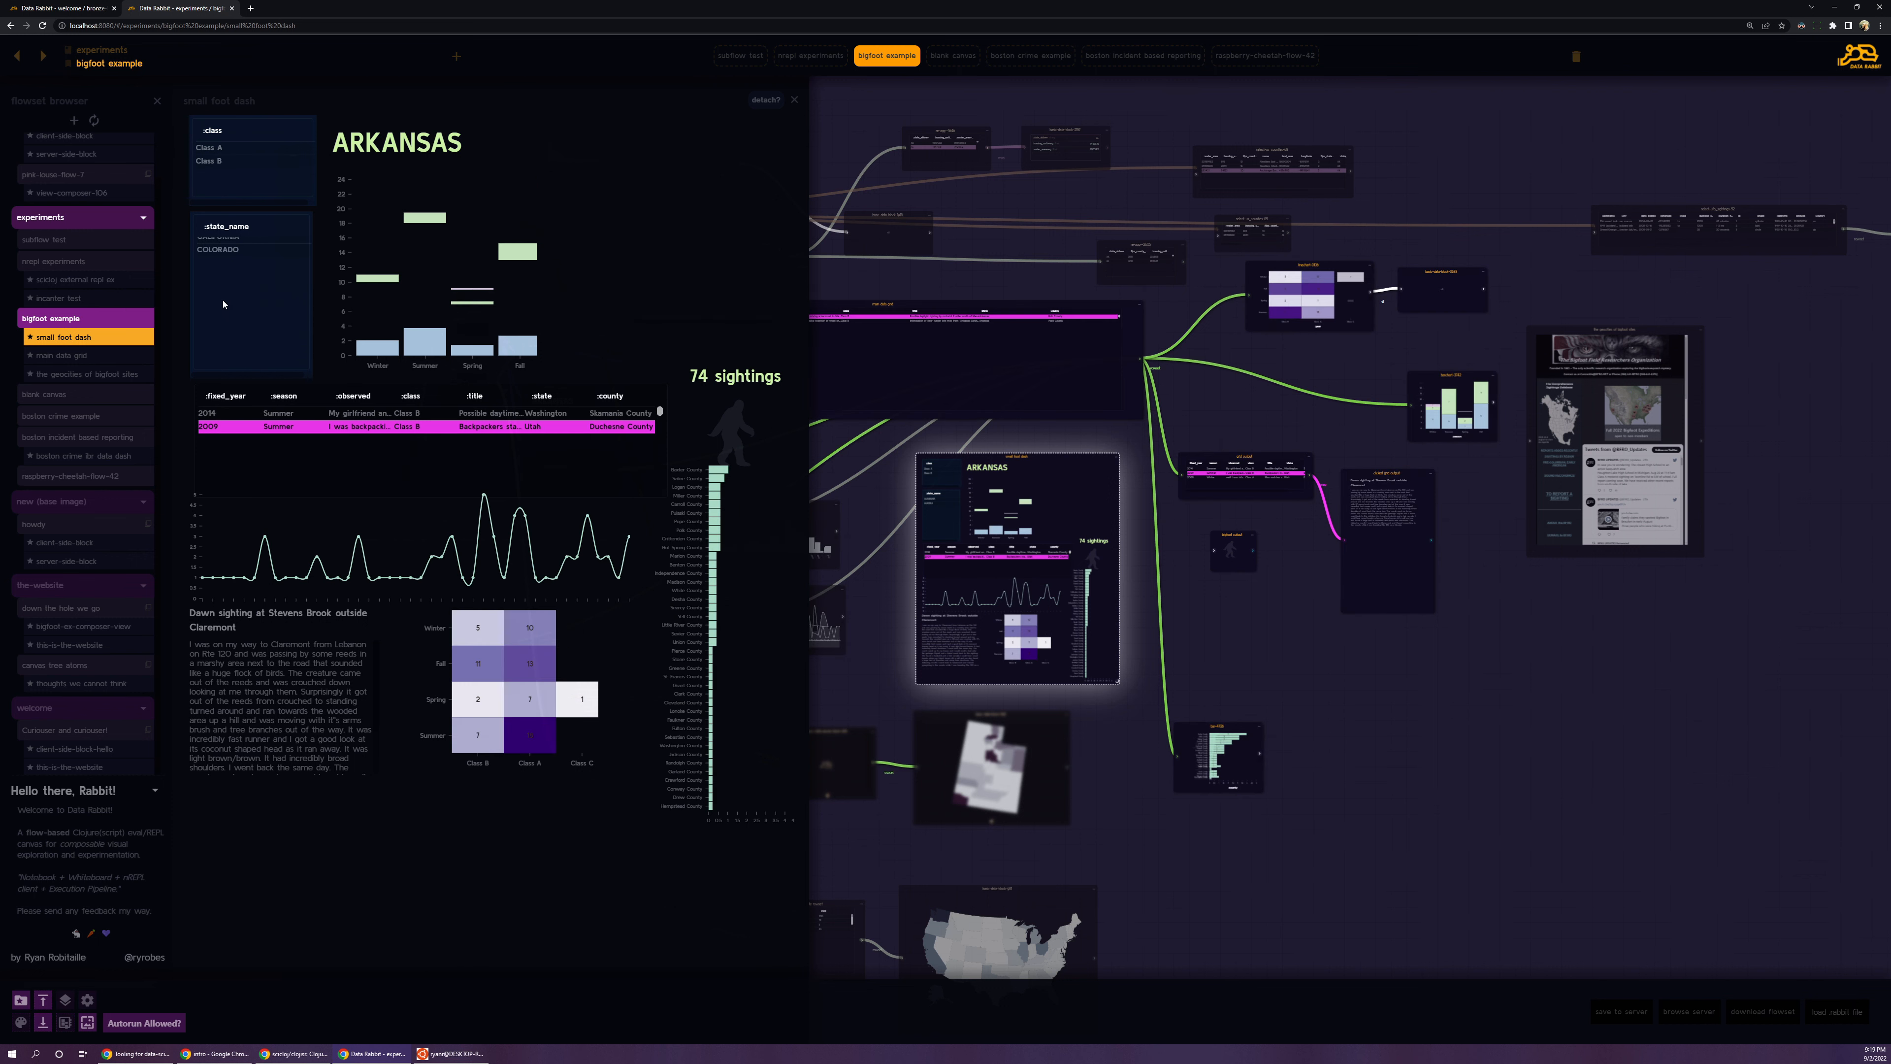
{"action": "scroll", "coordinate": [229, 313], "scroll_direction": "down", "scroll_amount": 2}
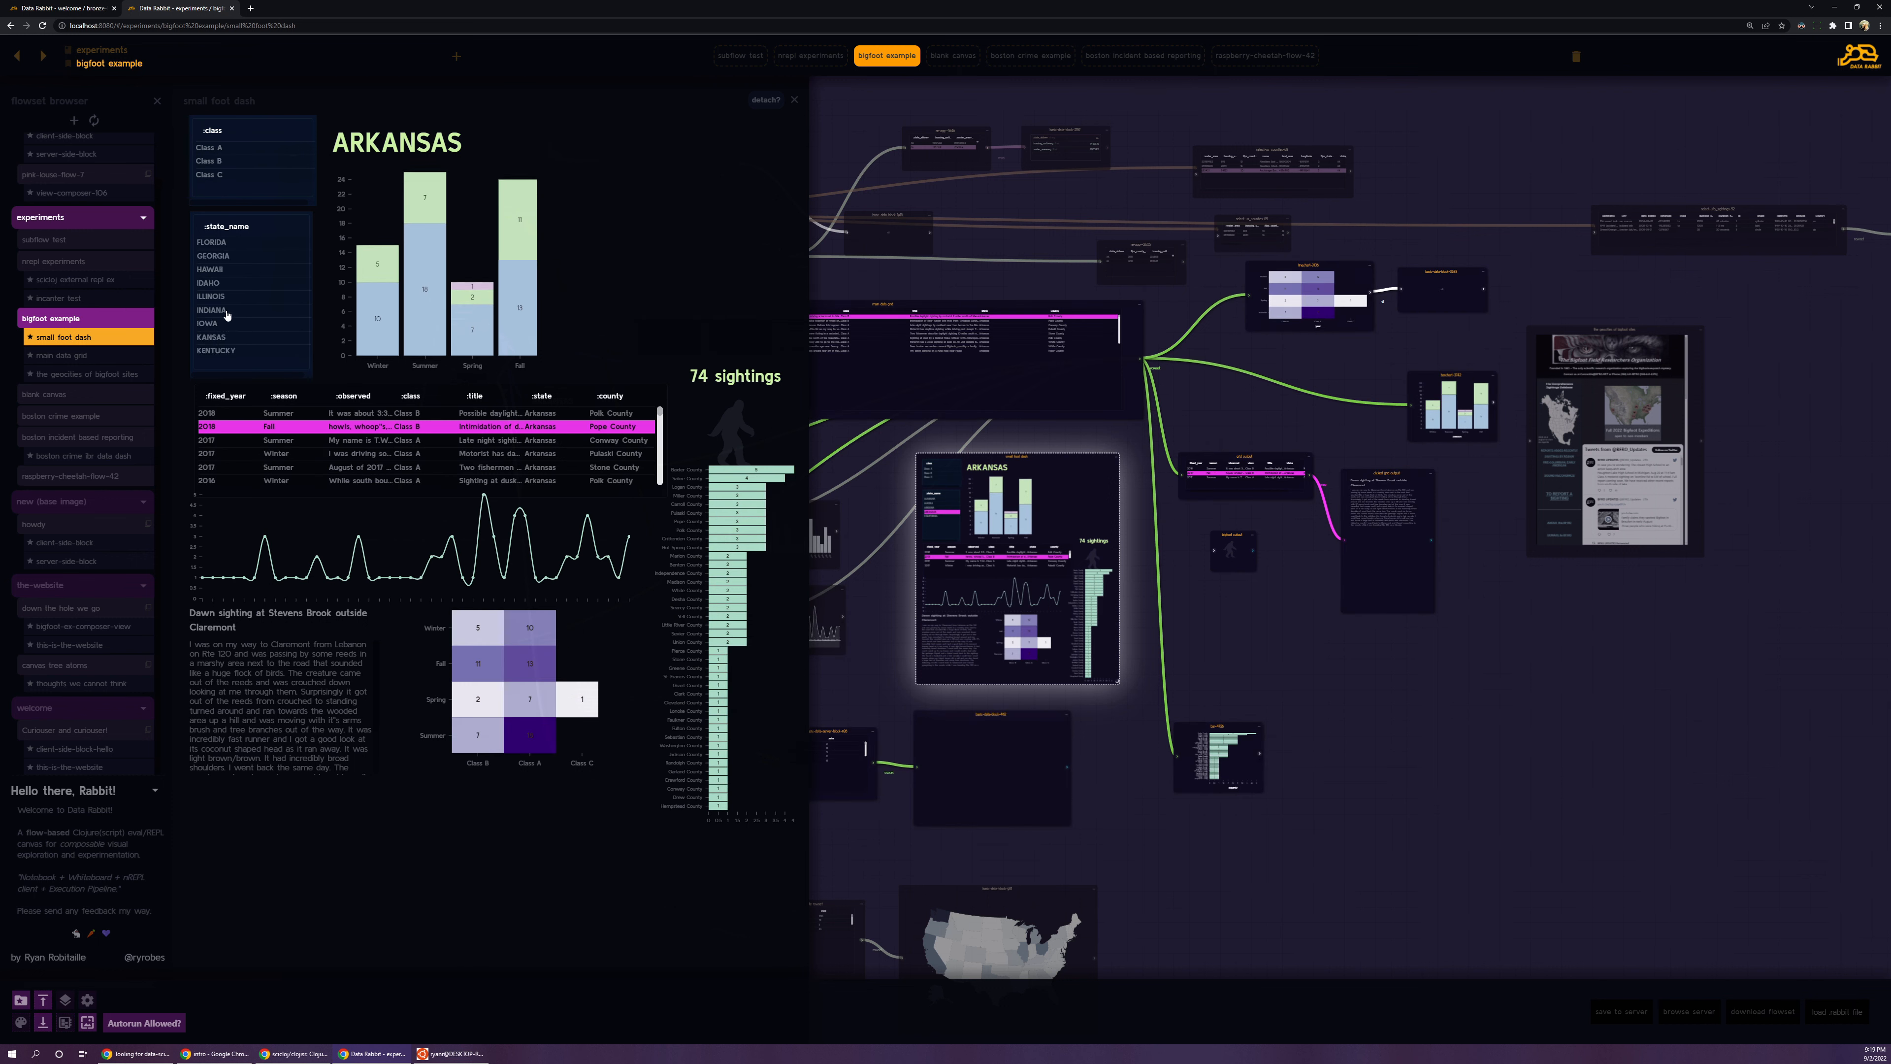
{"action": "left_click", "coordinate": [227, 309]}
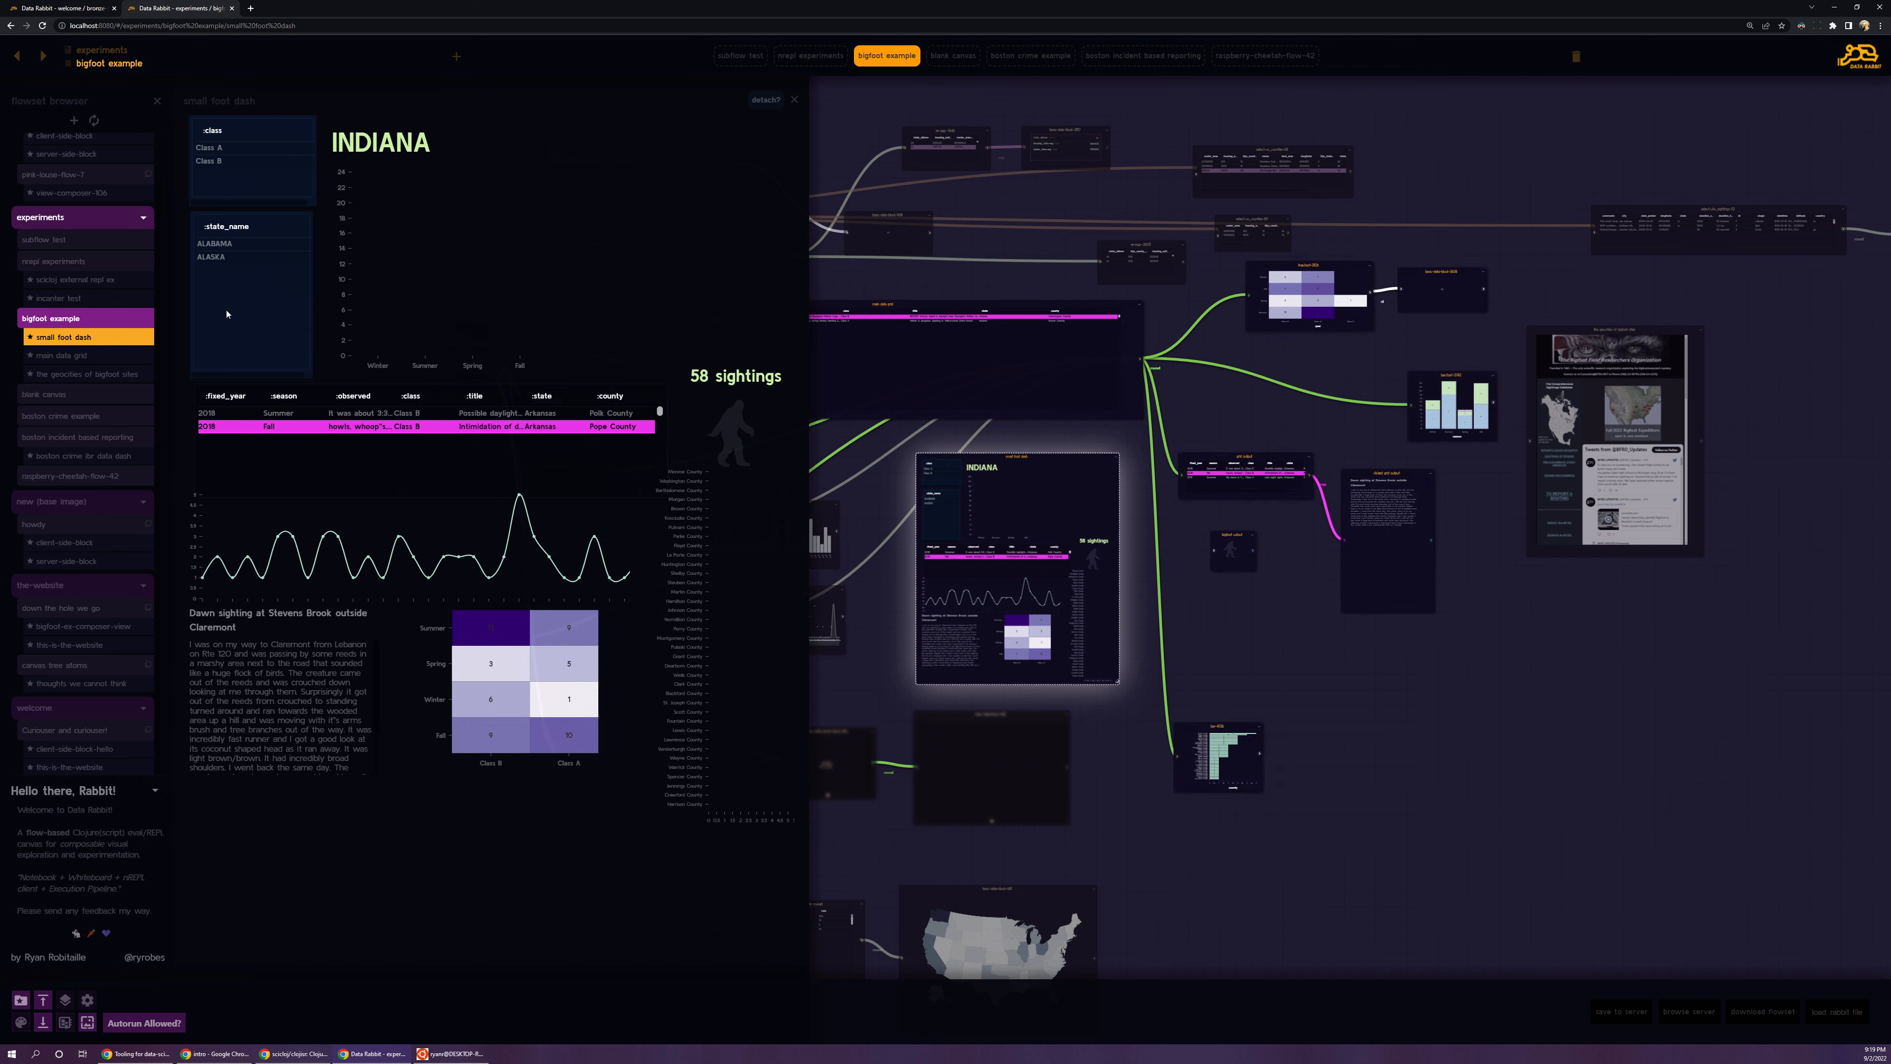
{"action": "left_click", "coordinate": [224, 159]}
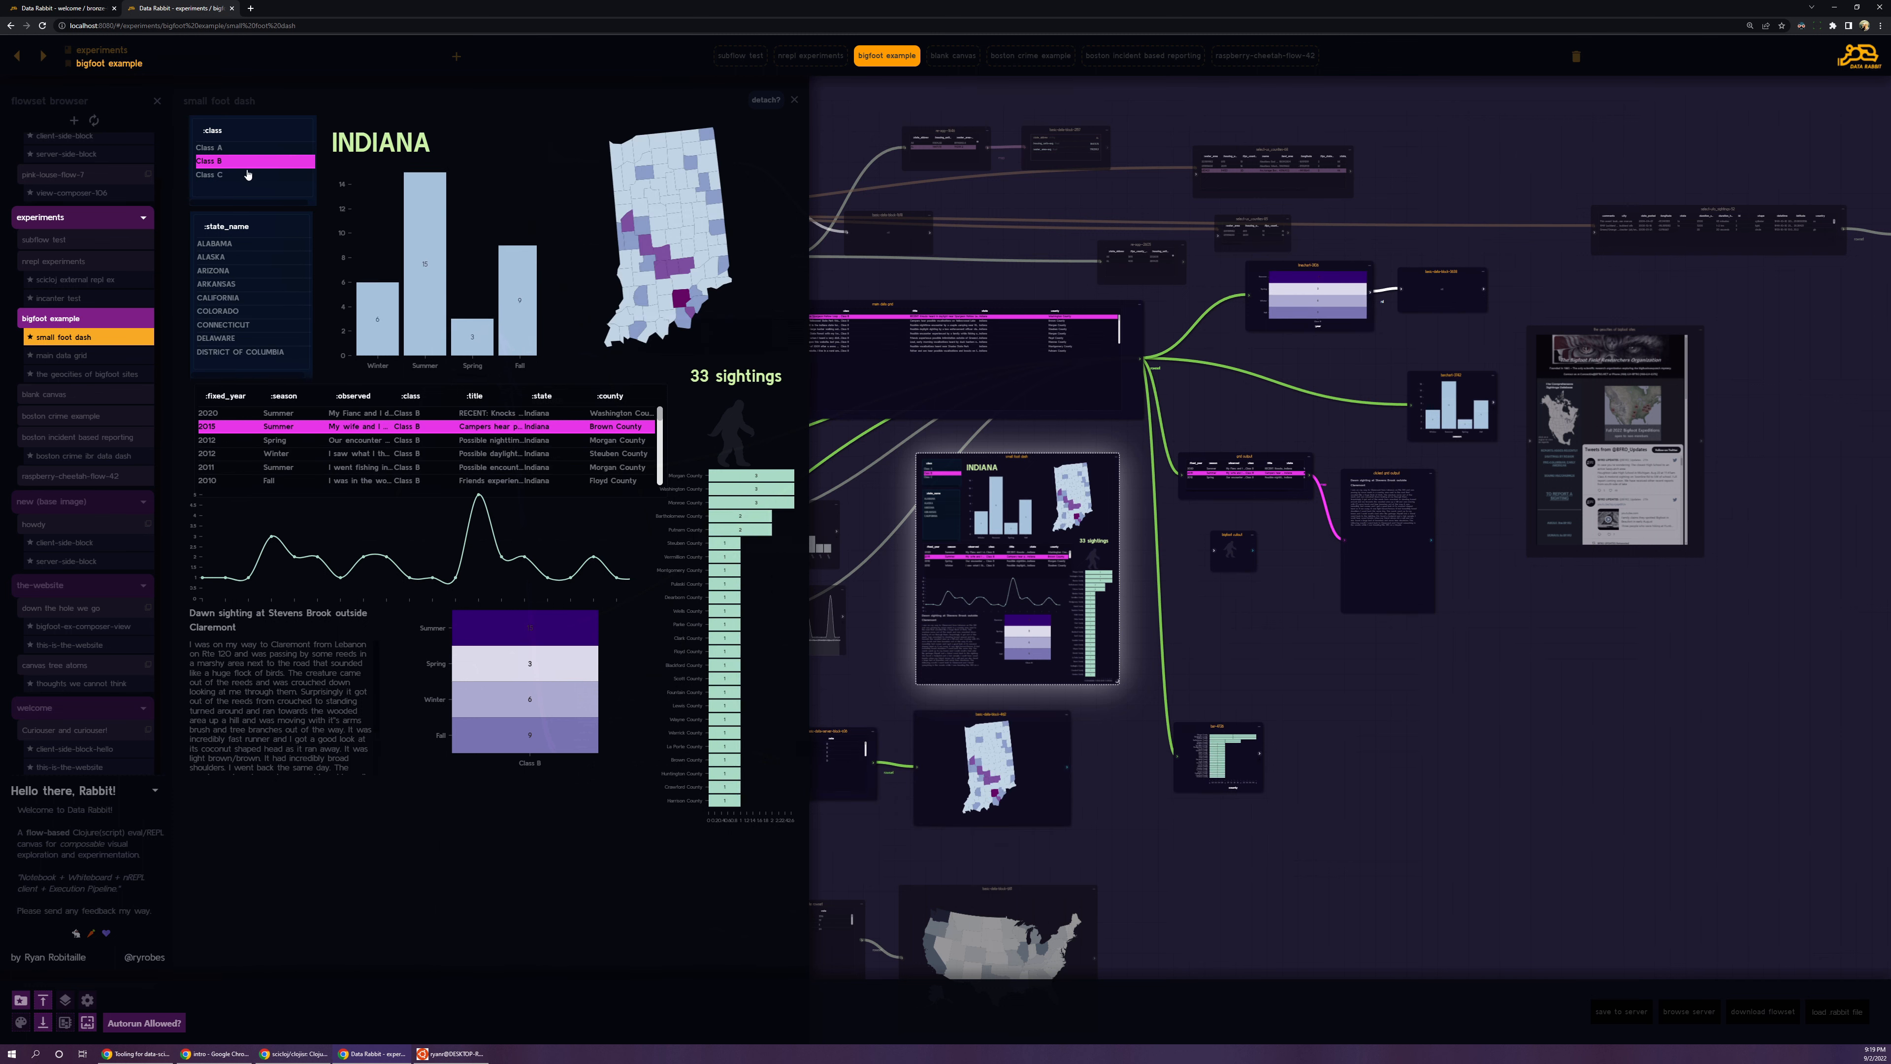
{"action": "left_click", "coordinate": [222, 161]}
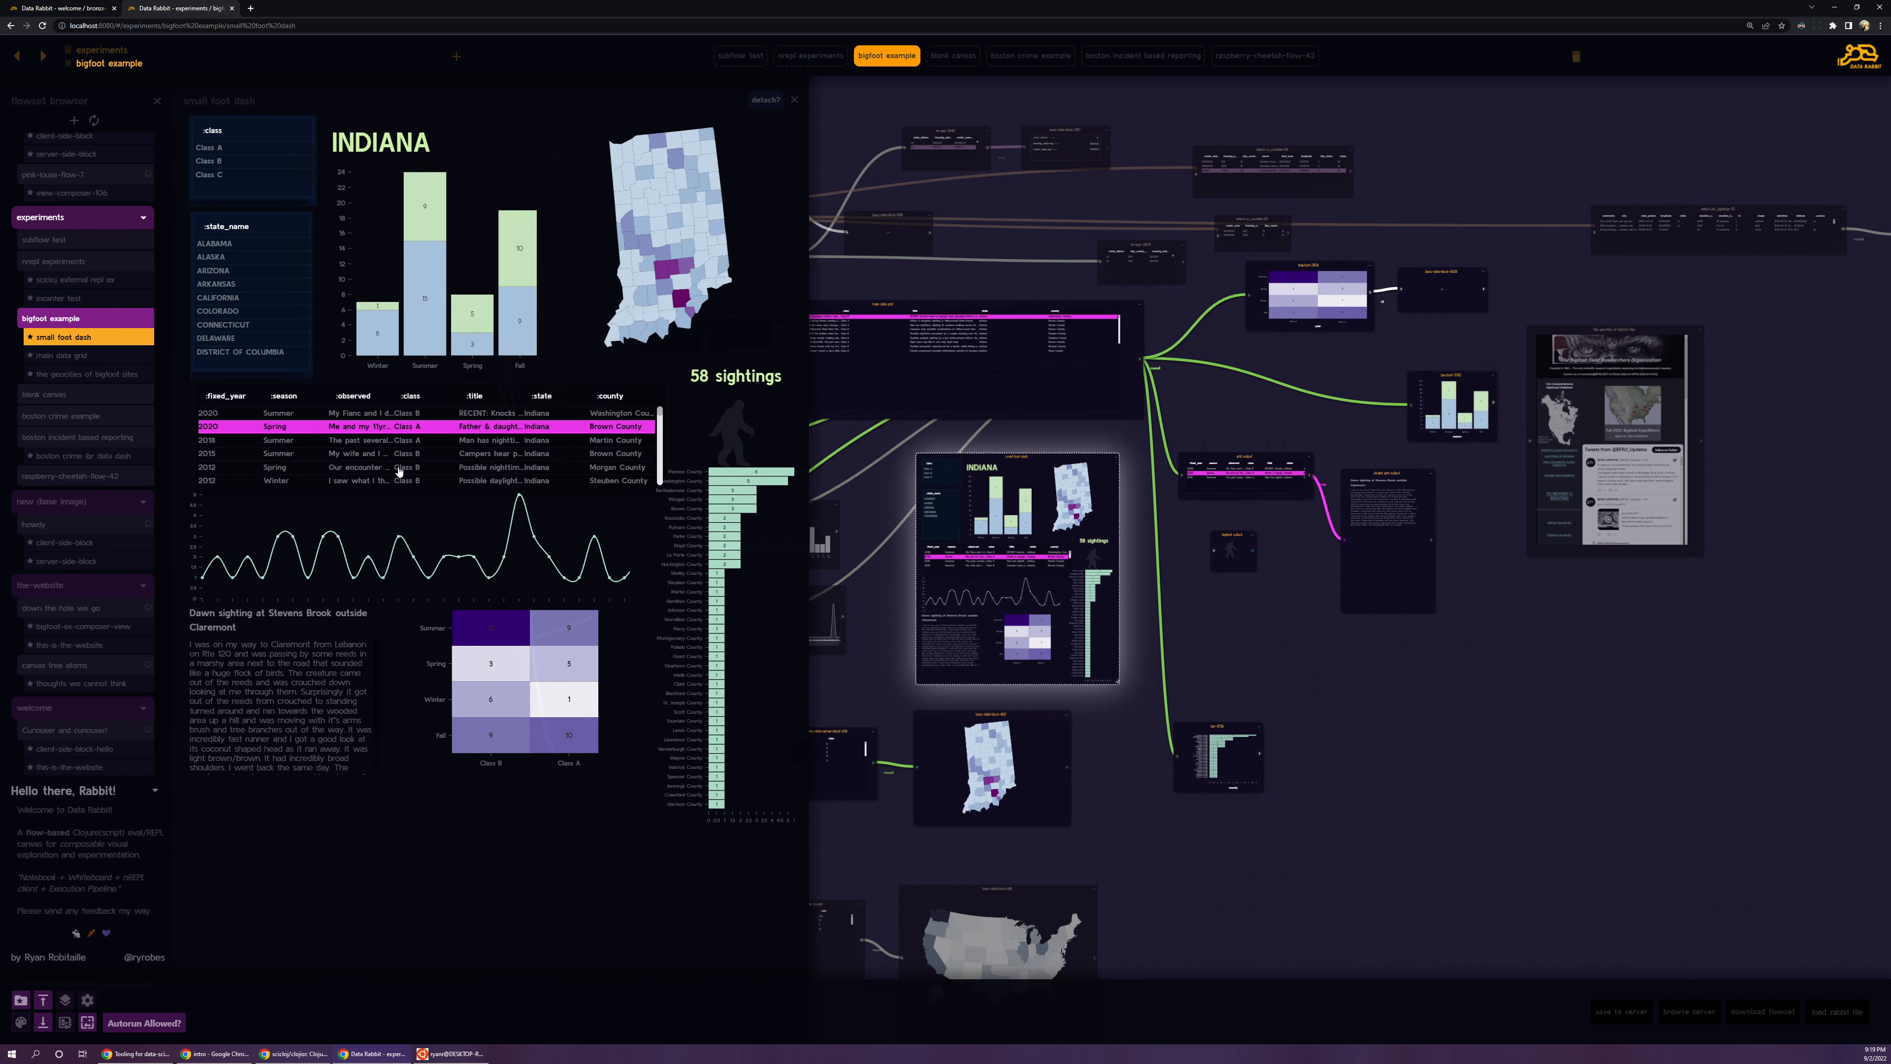
Step: Select various Indiana sightings down the dashboard's table to read their reports, ending with the 2006 Fall Monroe County row
{"action": "left_click", "coordinate": [386, 454]}
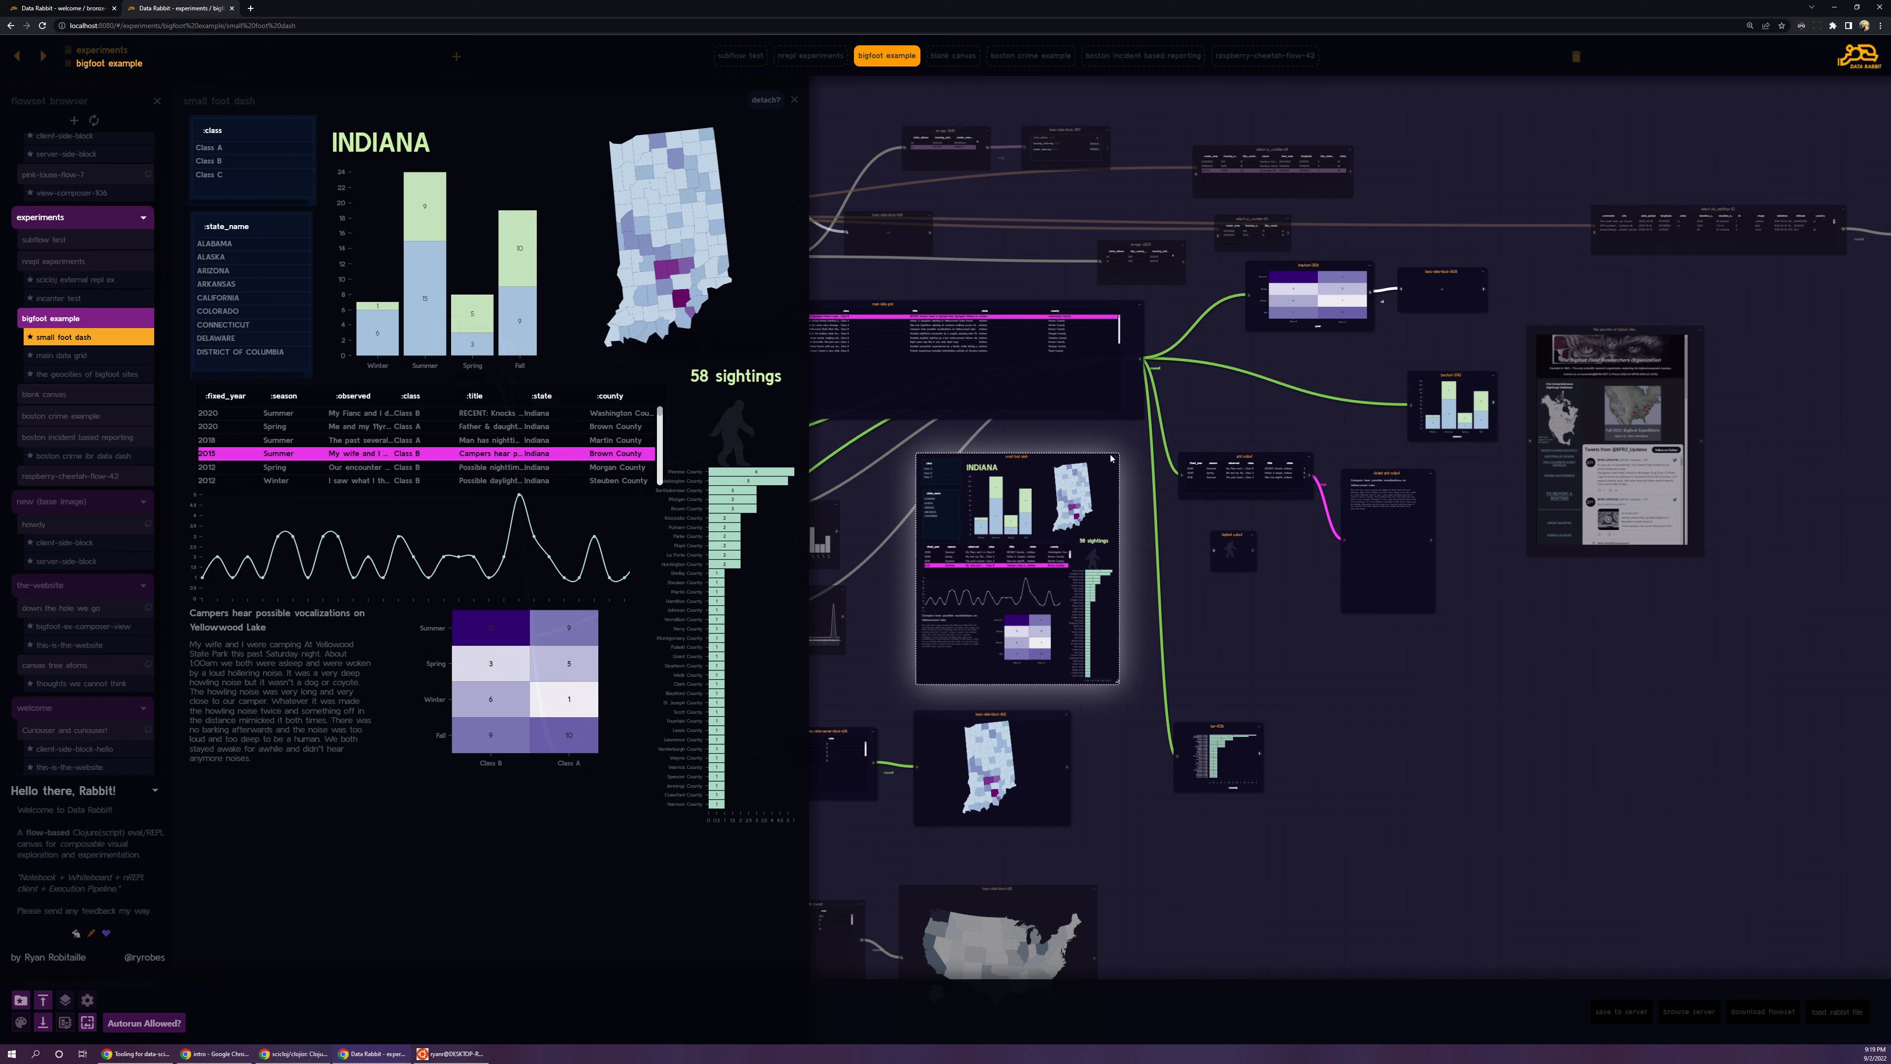
{"action": "left_click", "coordinate": [387, 441]}
{"action": "scroll", "coordinate": [375, 447], "scroll_direction": "down", "scroll_amount": 2}
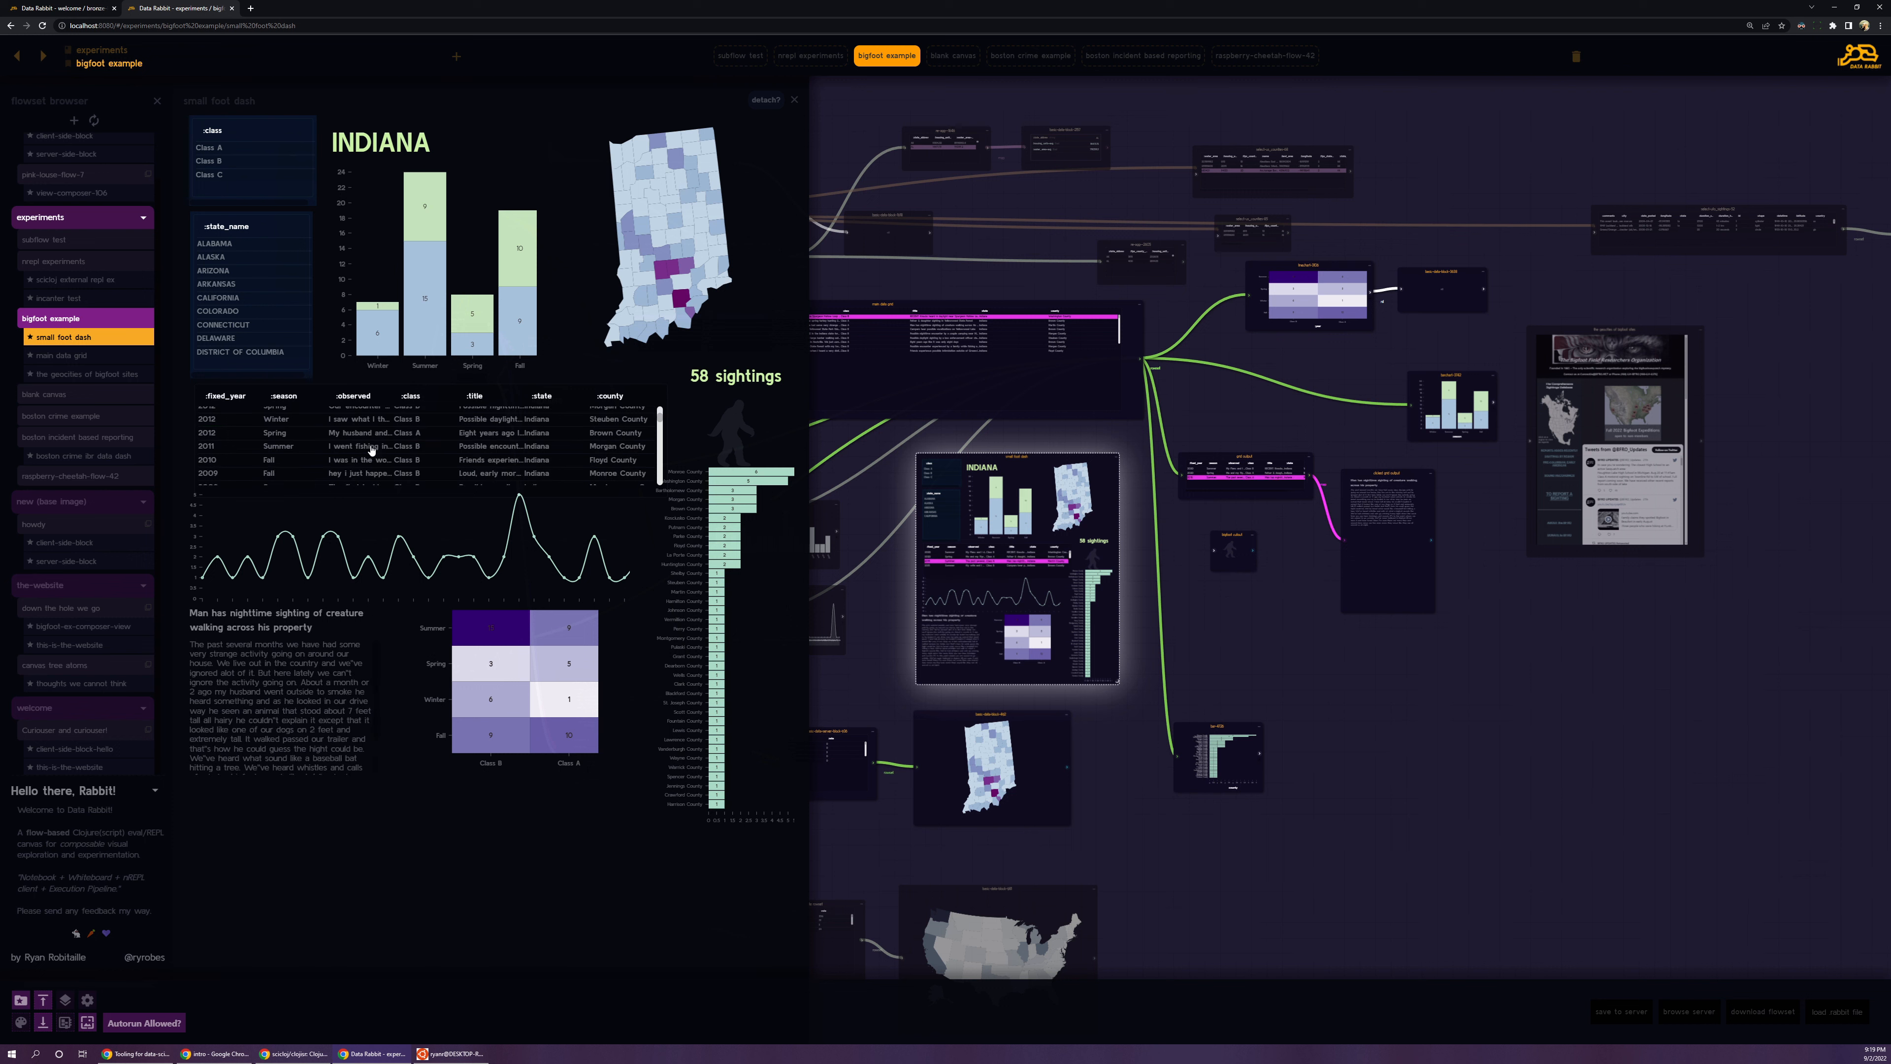
{"action": "left_click", "coordinate": [371, 447]}
{"action": "scroll", "coordinate": [402, 447], "scroll_direction": "down", "scroll_amount": 3}
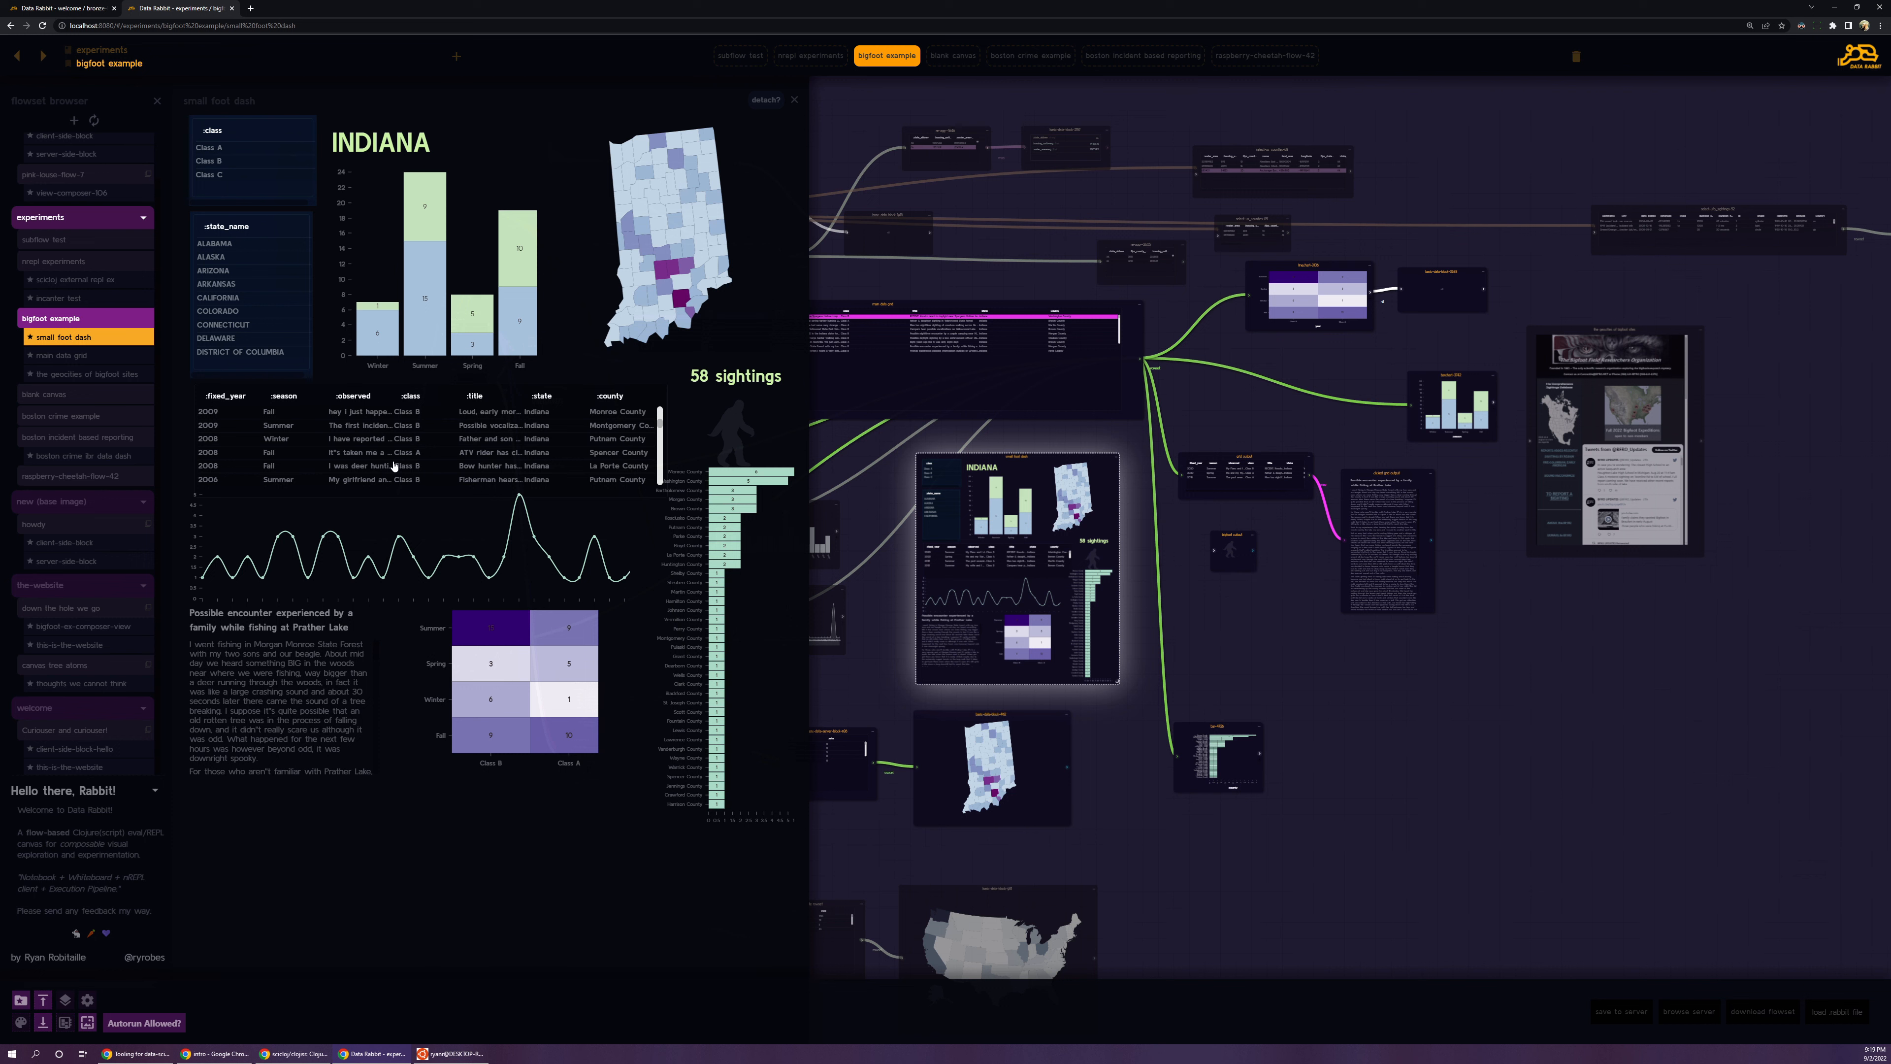
{"action": "left_click", "coordinate": [402, 466]}
{"action": "scroll", "coordinate": [403, 448], "scroll_direction": "down", "scroll_amount": 2}
{"action": "left_click", "coordinate": [391, 458]}
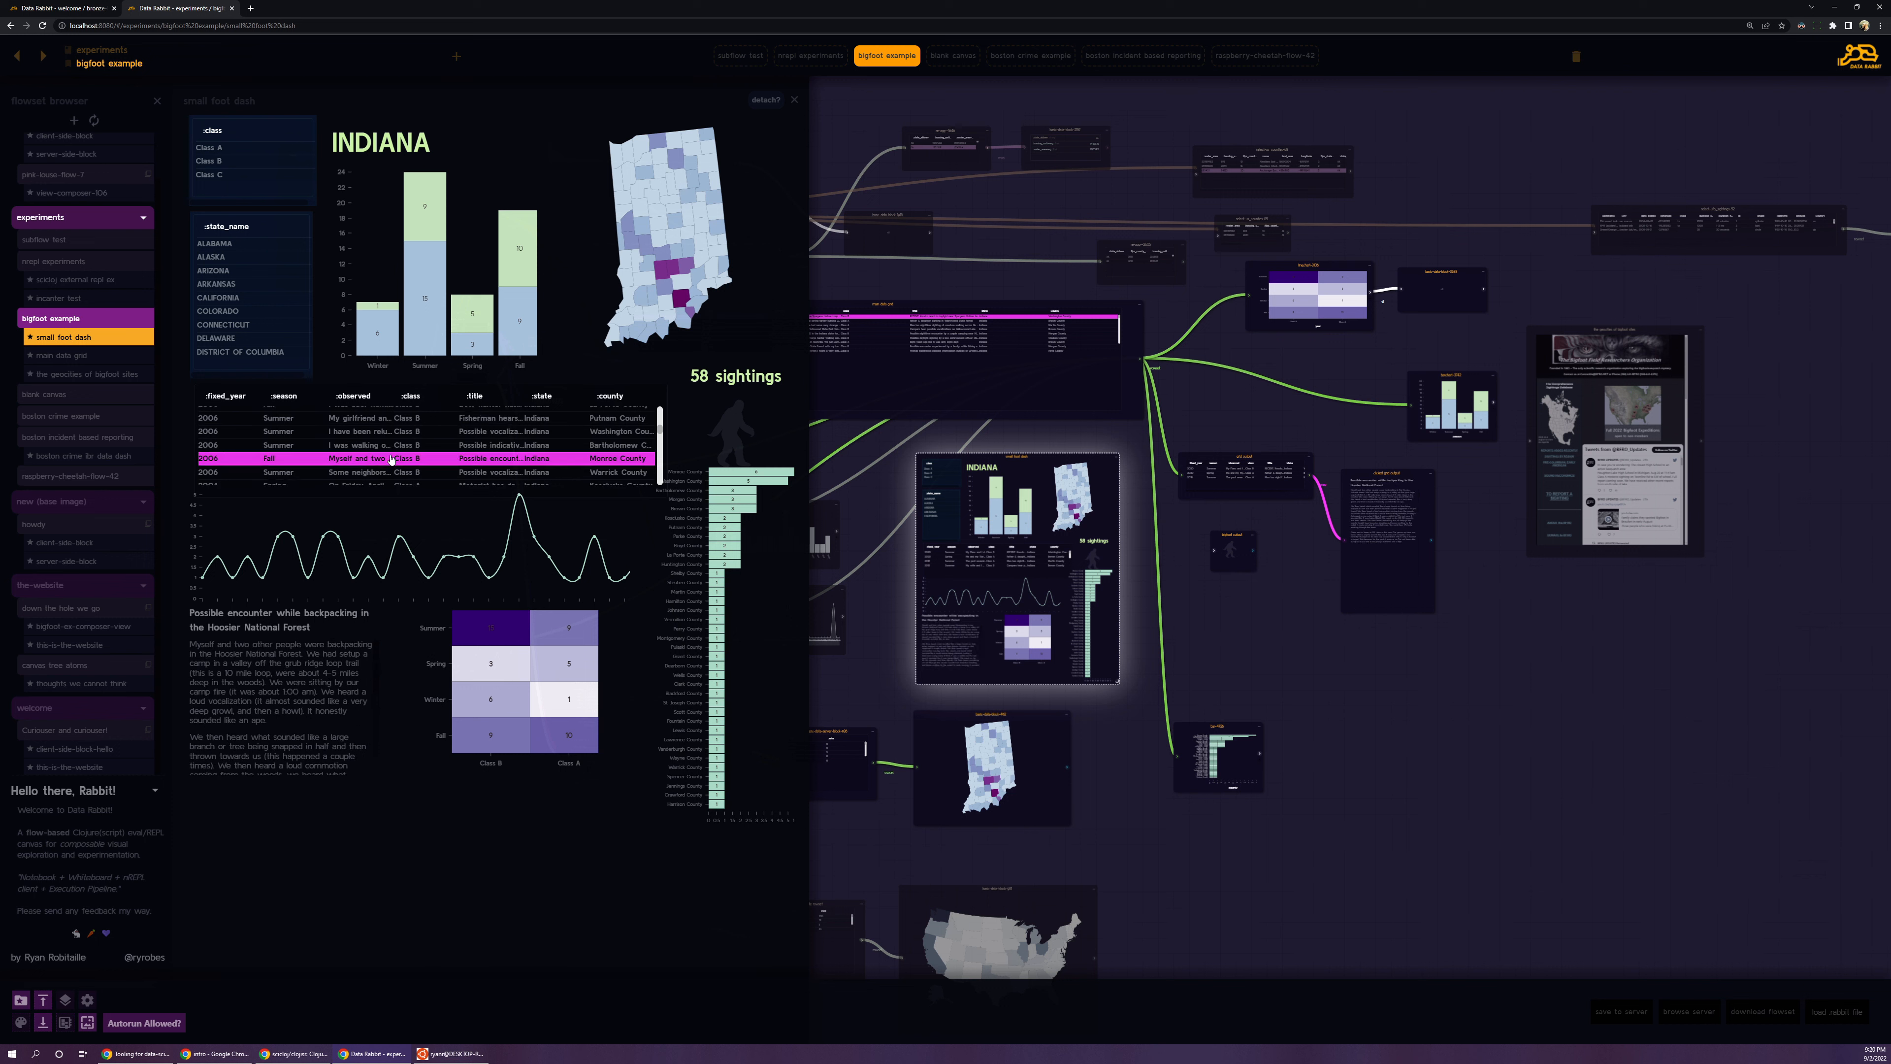
Step: Filter the small foot dash to Texas and examine the connected blocks of its source flow on the canvas
{"action": "scroll", "coordinate": [245, 306], "scroll_direction": "down", "scroll_amount": 7}
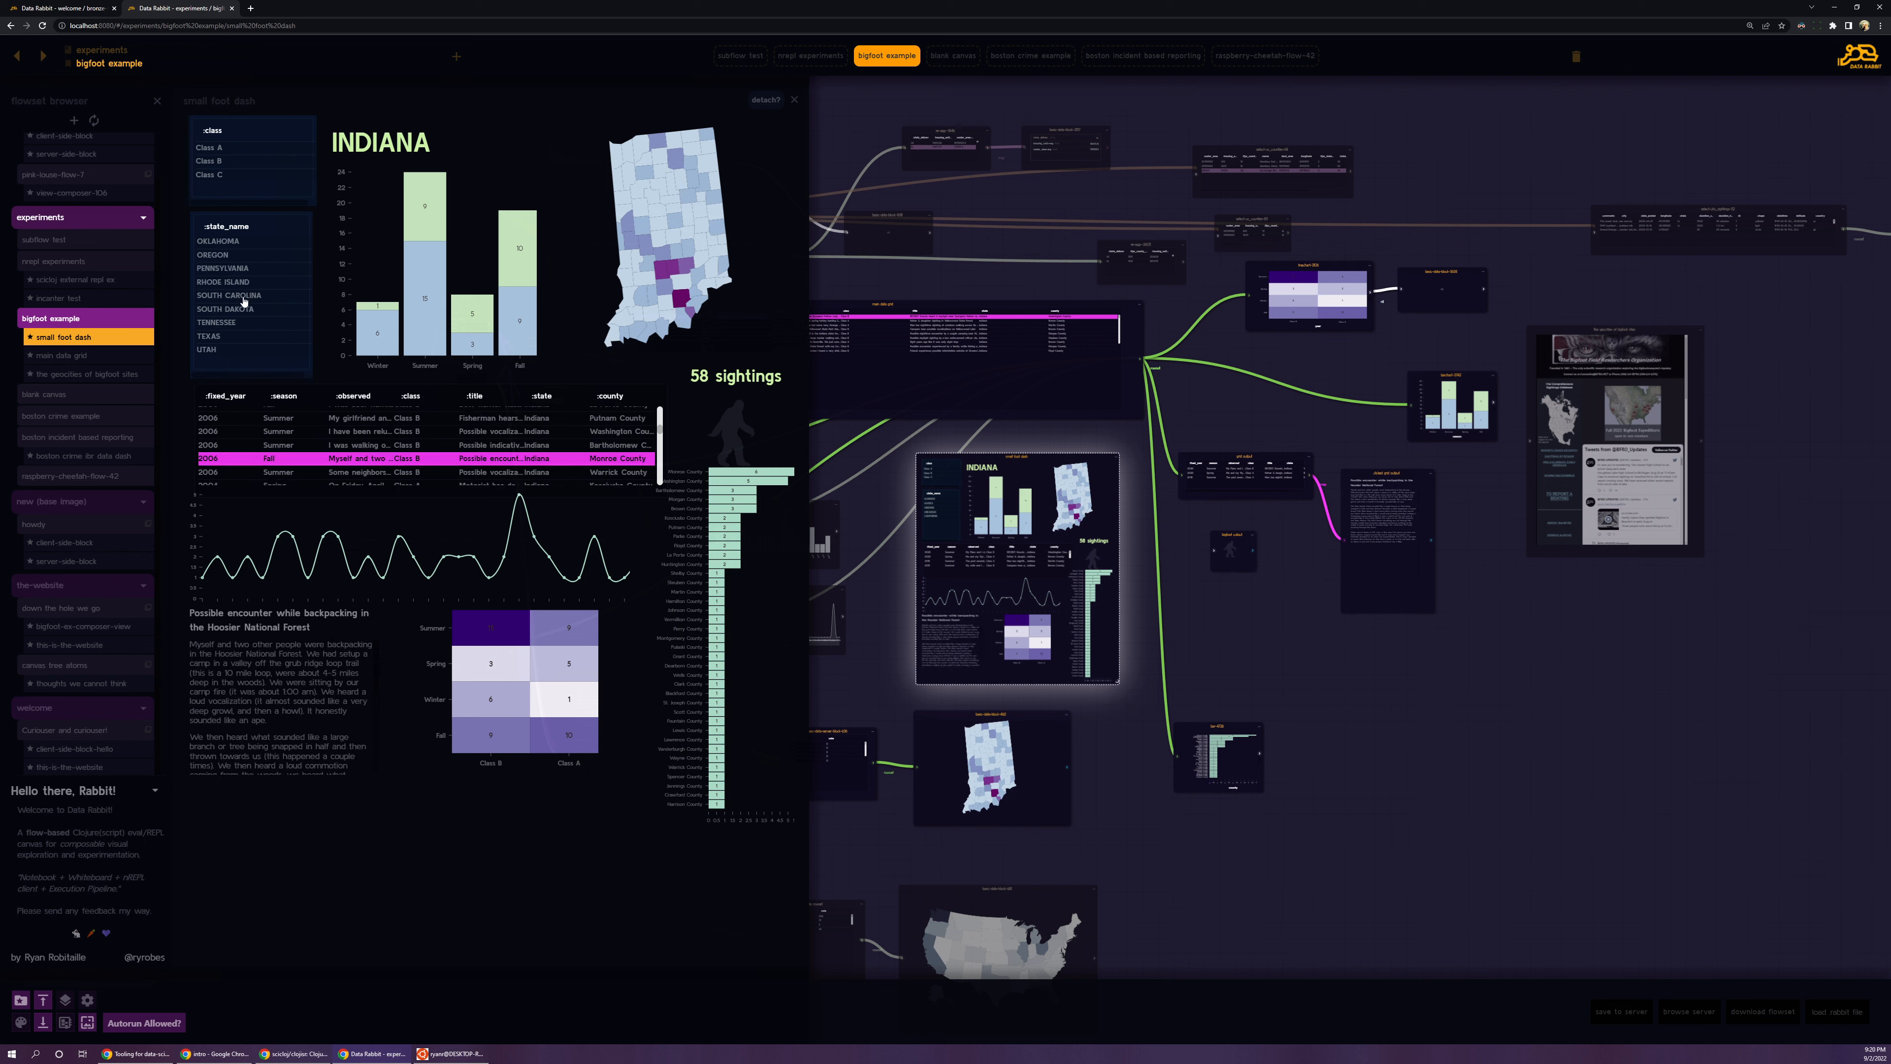
{"action": "left_click", "coordinate": [214, 338]}
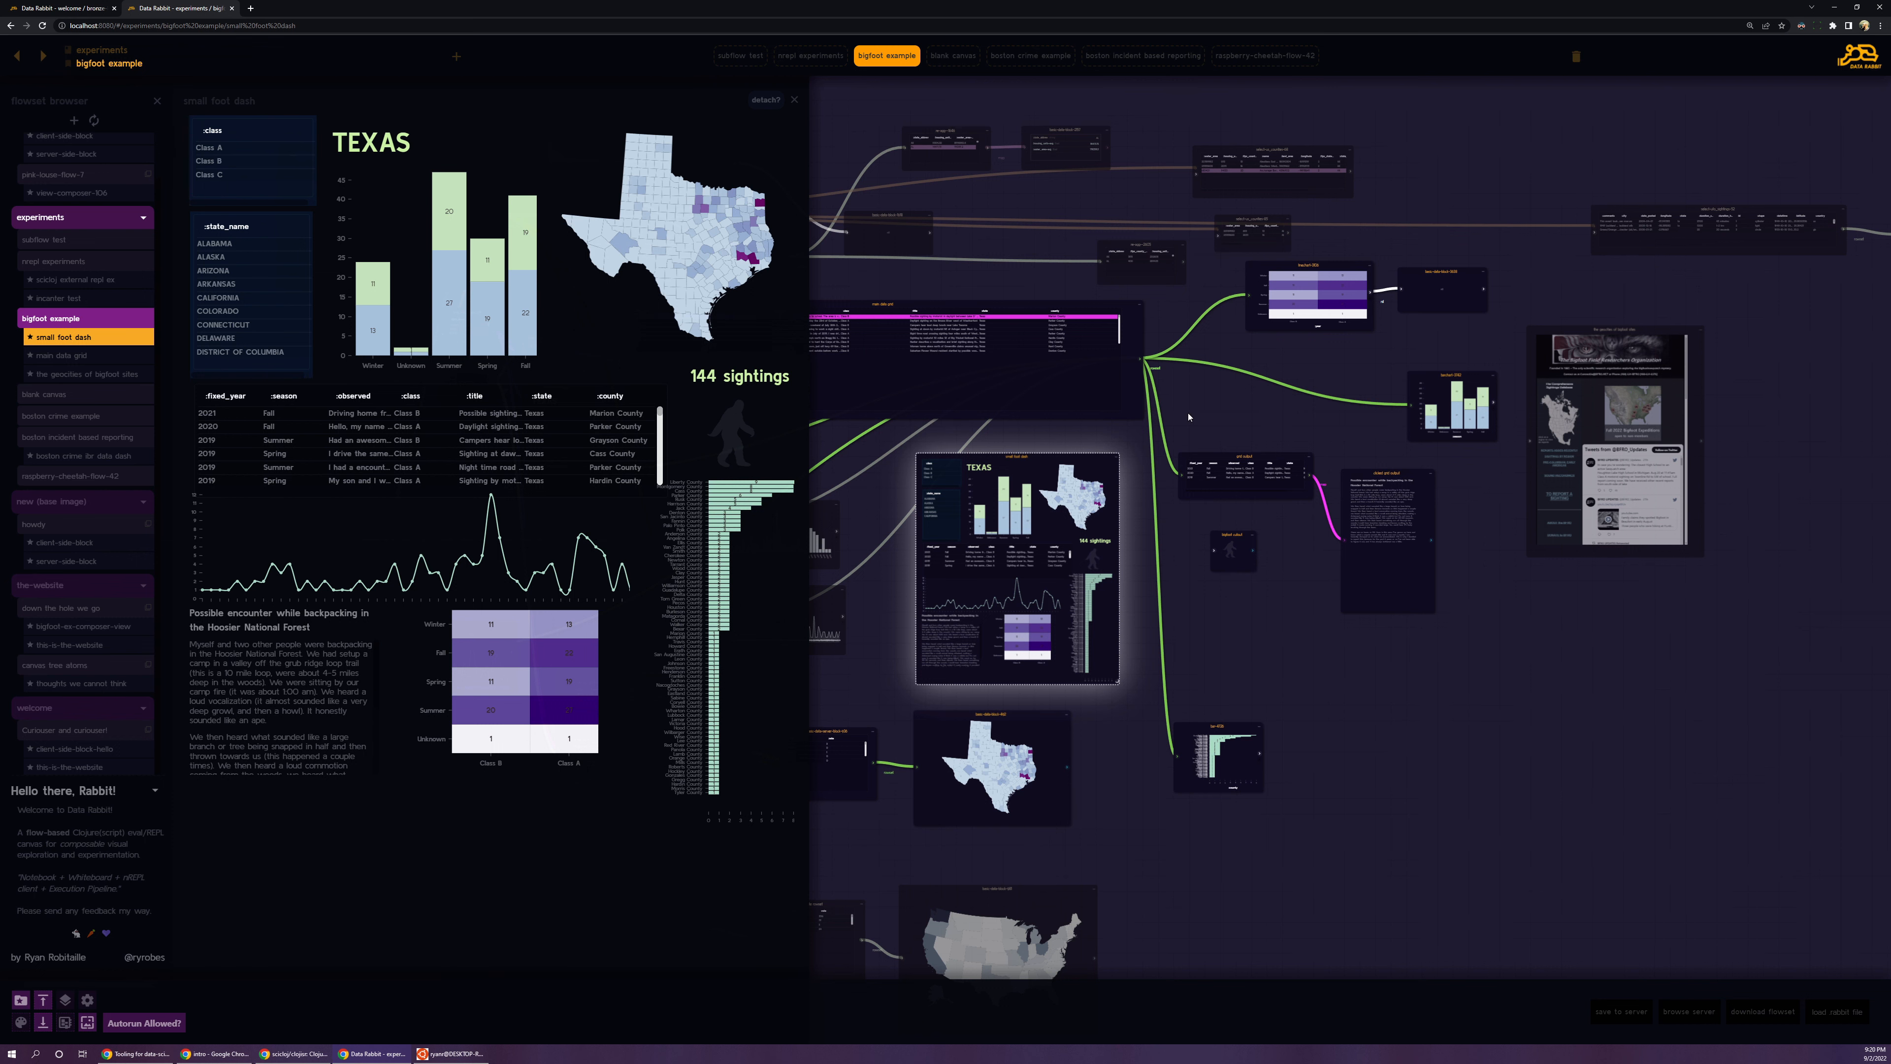
{"action": "scroll", "coordinate": [1189, 417], "scroll_direction": "down", "scroll_amount": 5}
{"action": "left_click_drag", "start_coordinate": [1189, 418], "coordinate": [1342, 450]}
{"action": "scroll", "coordinate": [1341, 450], "scroll_direction": "up", "scroll_amount": 2}
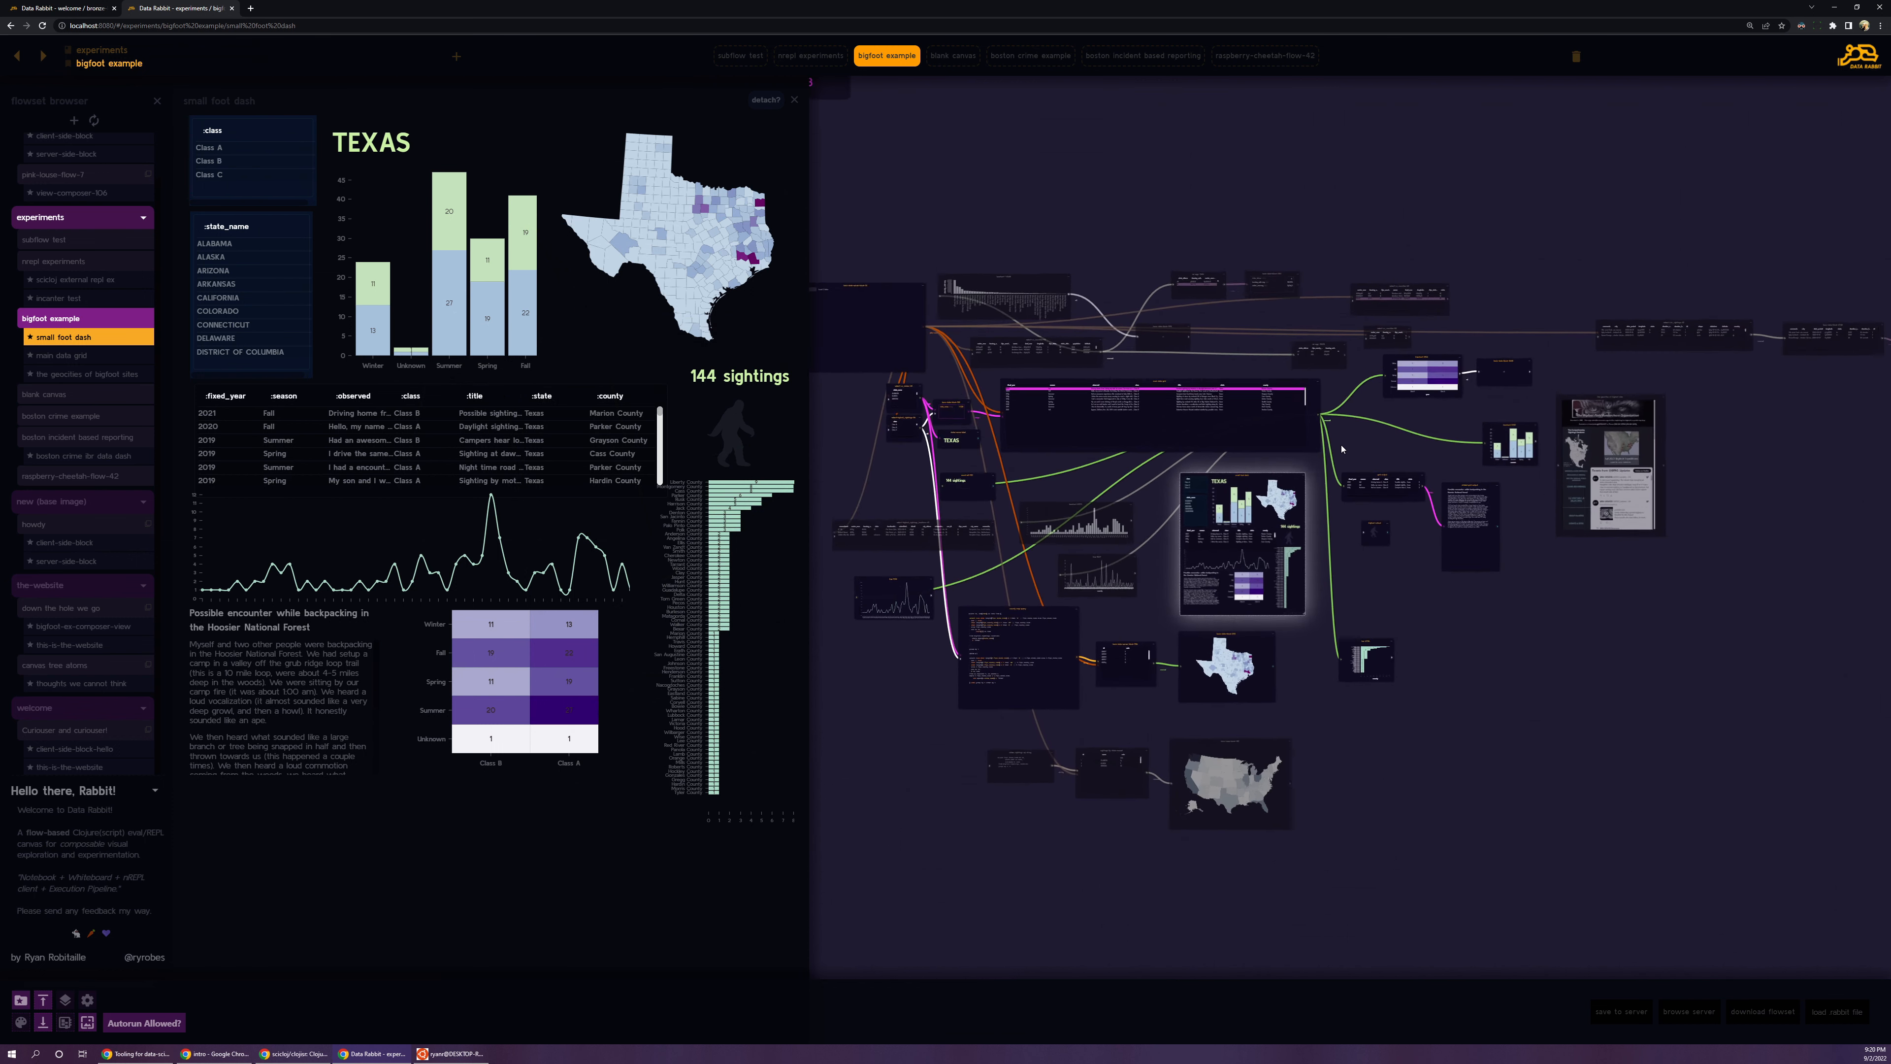
{"action": "scroll", "coordinate": [1342, 449], "scroll_direction": "up", "scroll_amount": 1}
{"action": "scroll", "coordinate": [1343, 446], "scroll_direction": "up", "scroll_amount": 1}
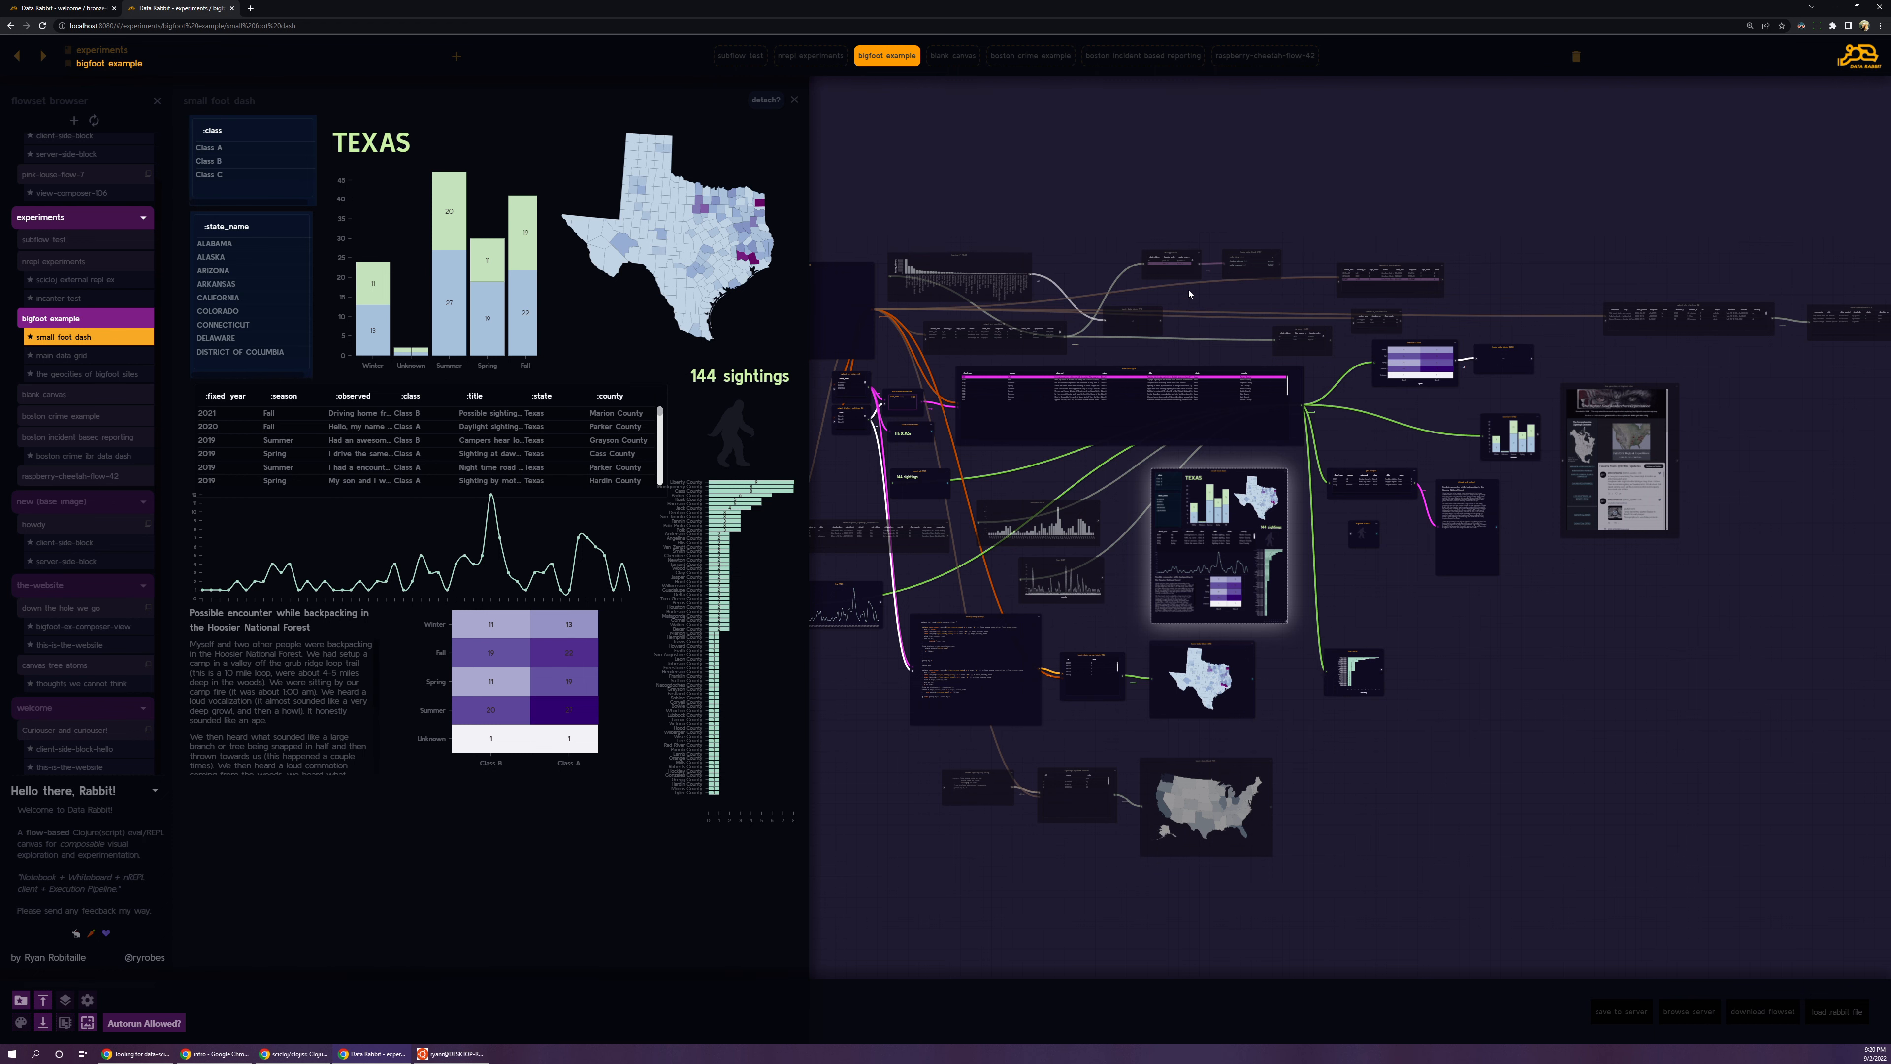
{"action": "scroll", "coordinate": [1190, 296], "scroll_direction": "up", "scroll_amount": 3}
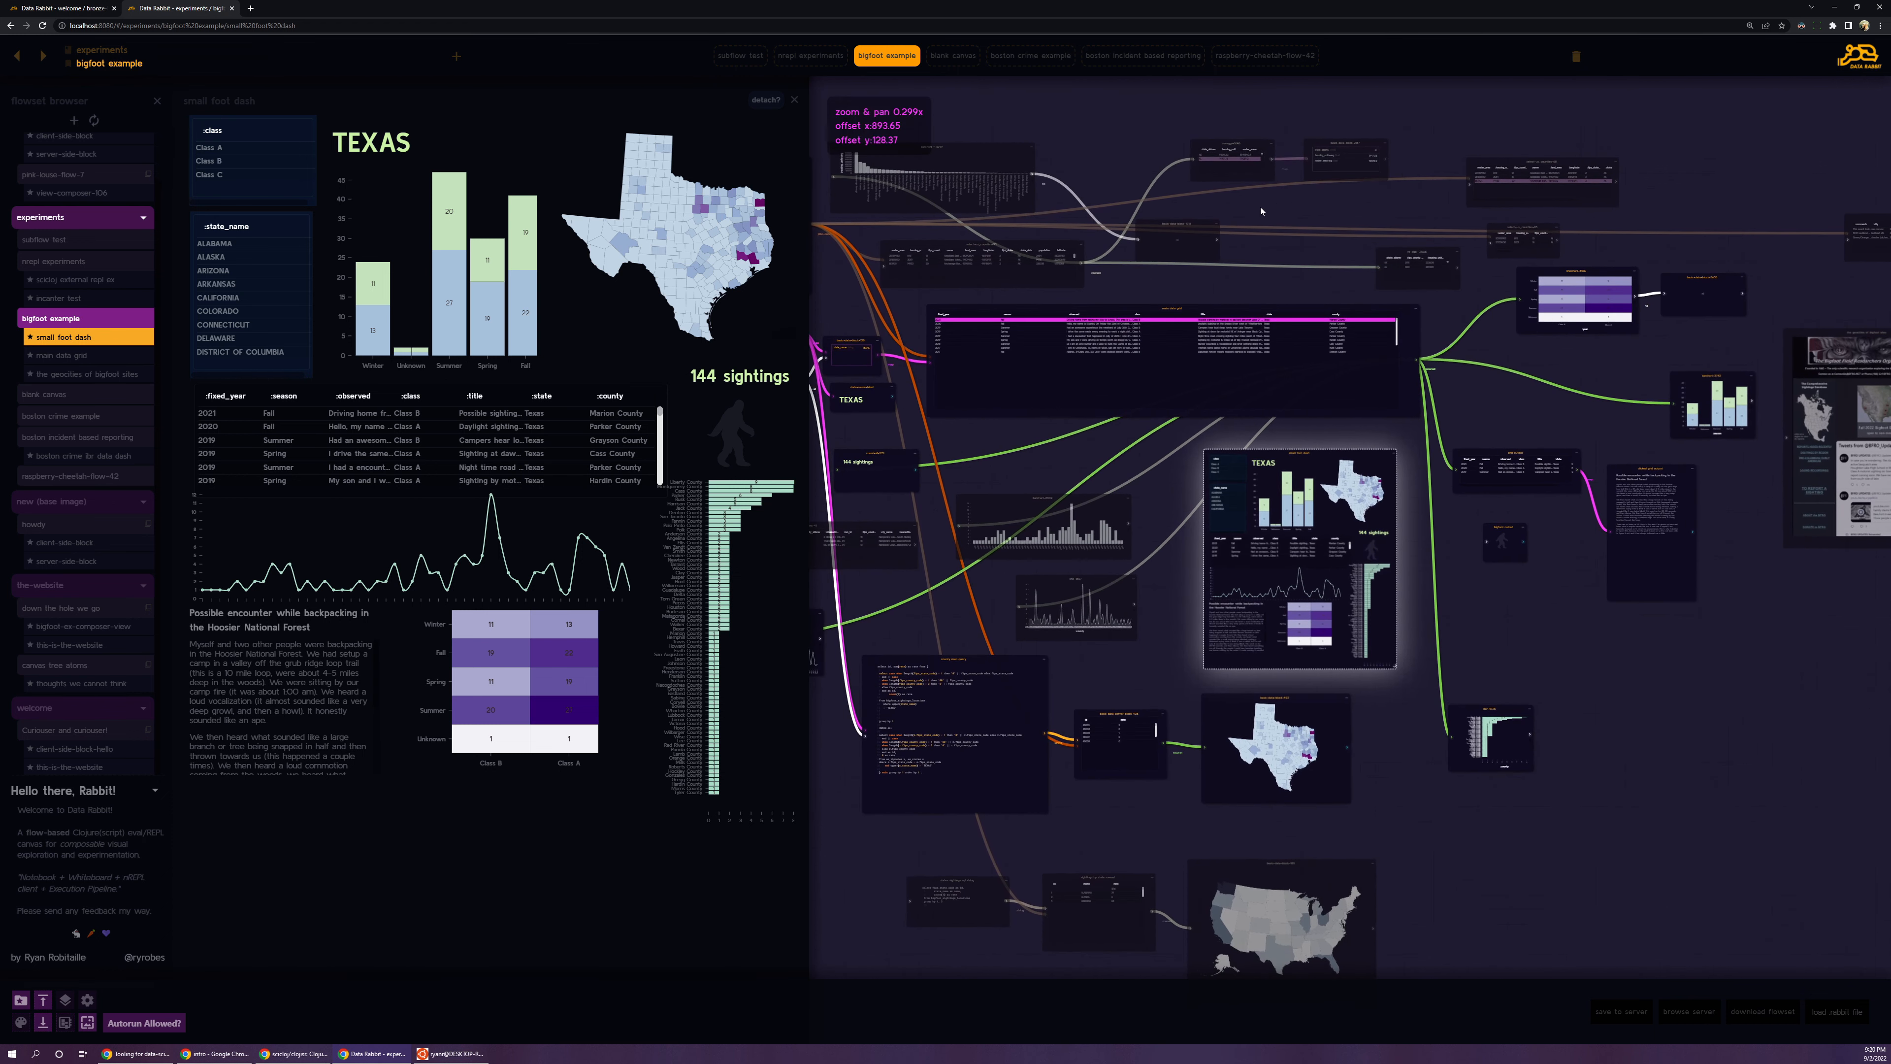
{"action": "left_click_drag", "start_coordinate": [1259, 212], "coordinate": [1267, 212]}
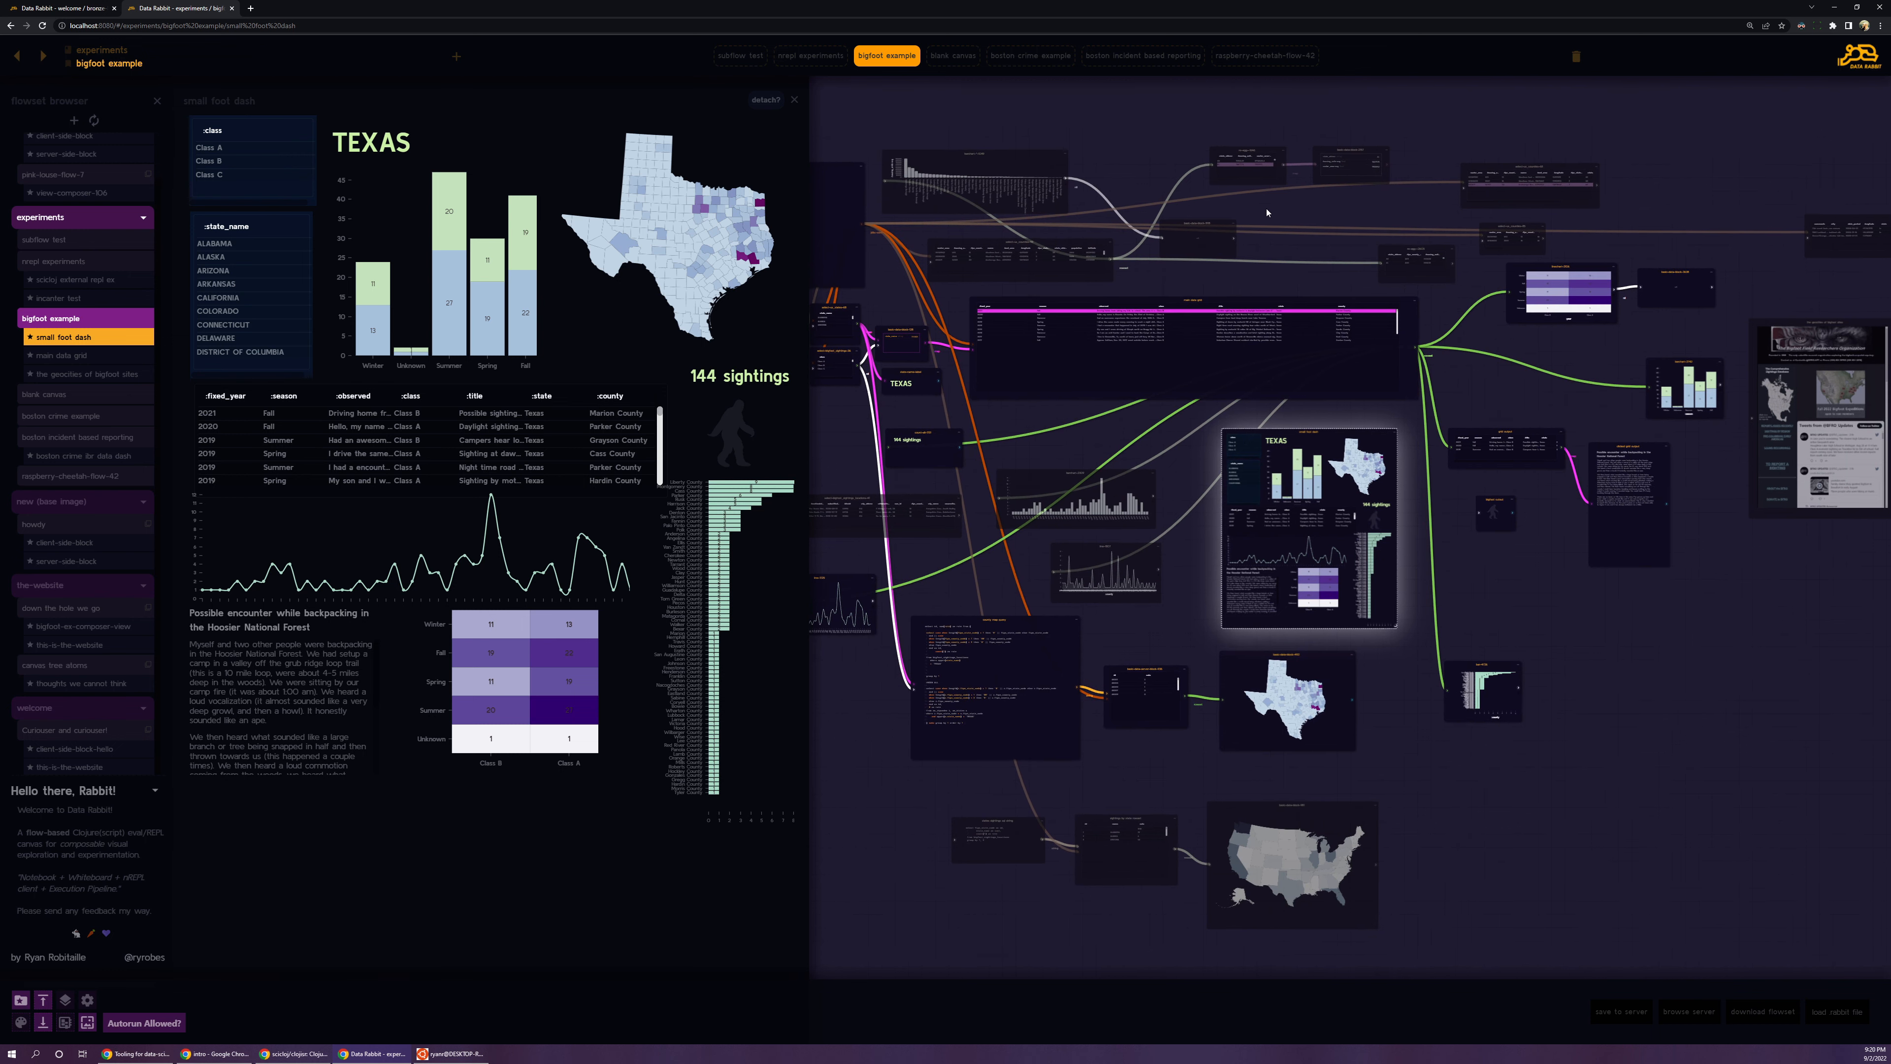